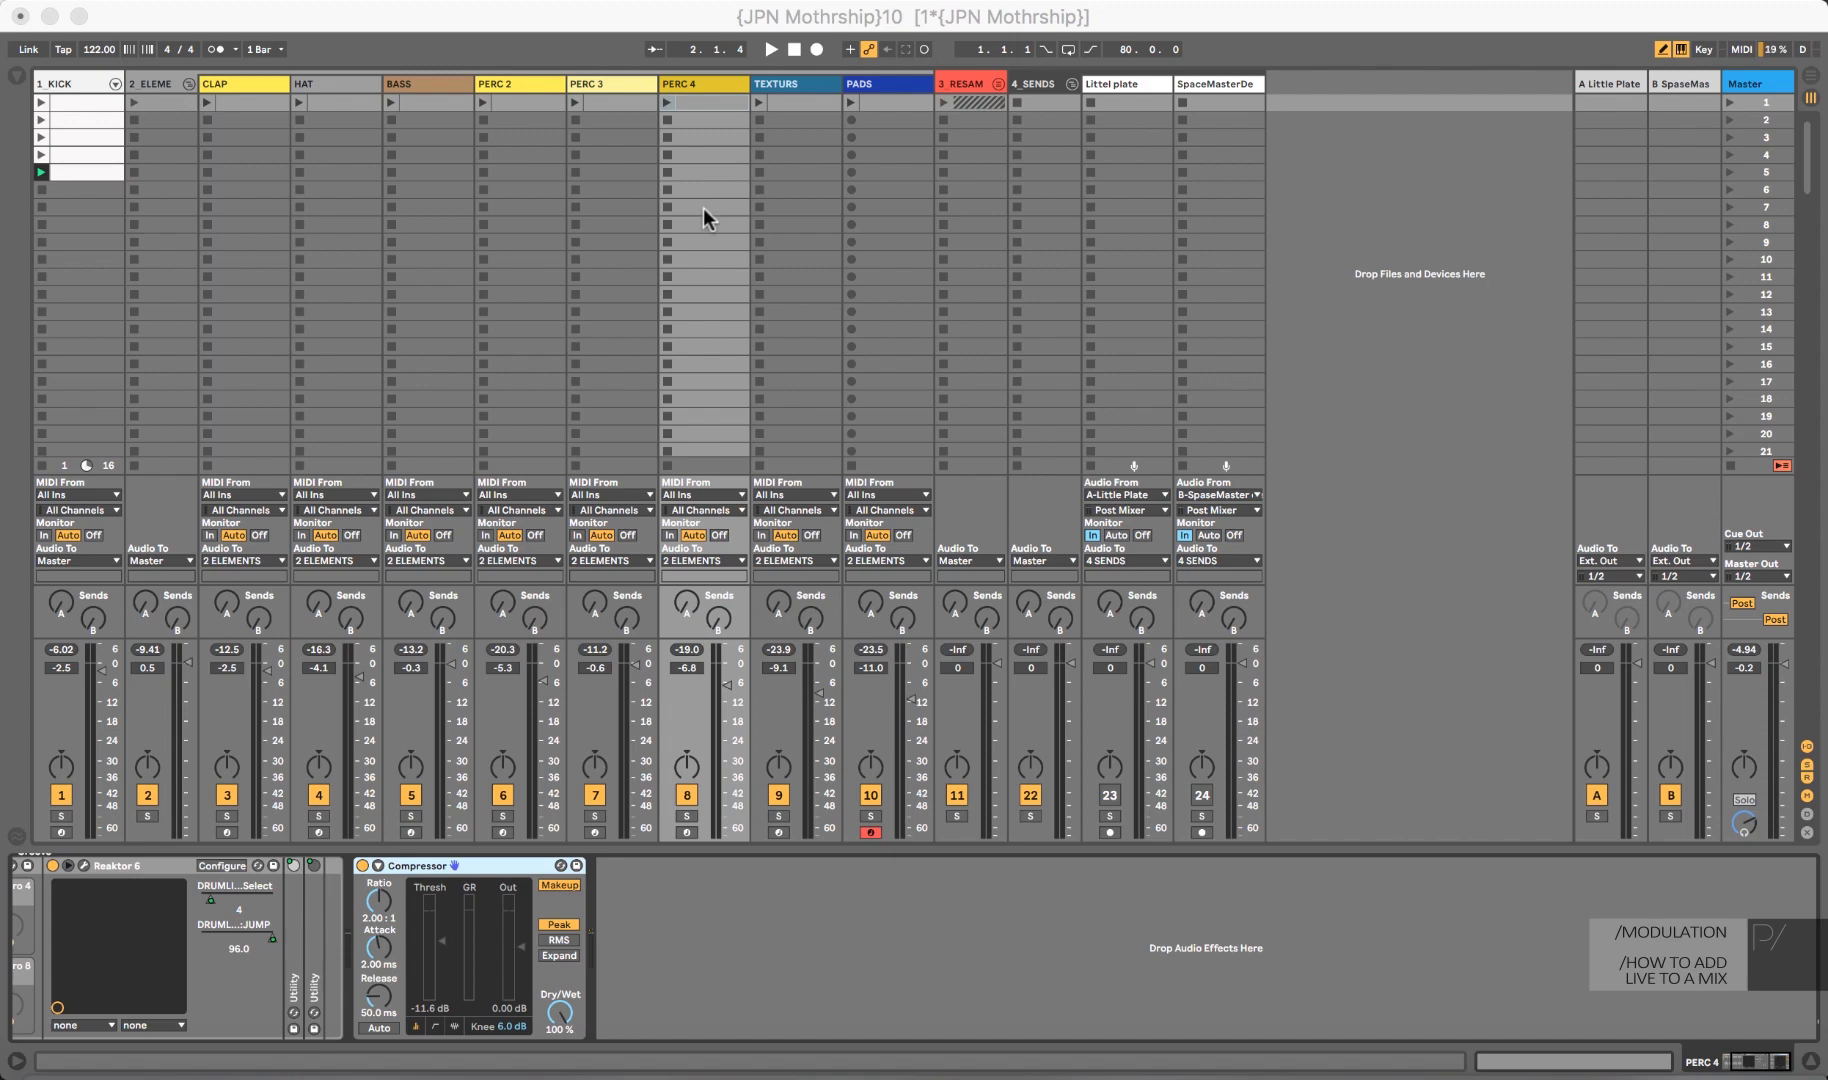
Play and stop the mix, and look through the device chains of the HAT, BASS, PERC 2, PERC 3 and PERC 4 tracks.
key(space)
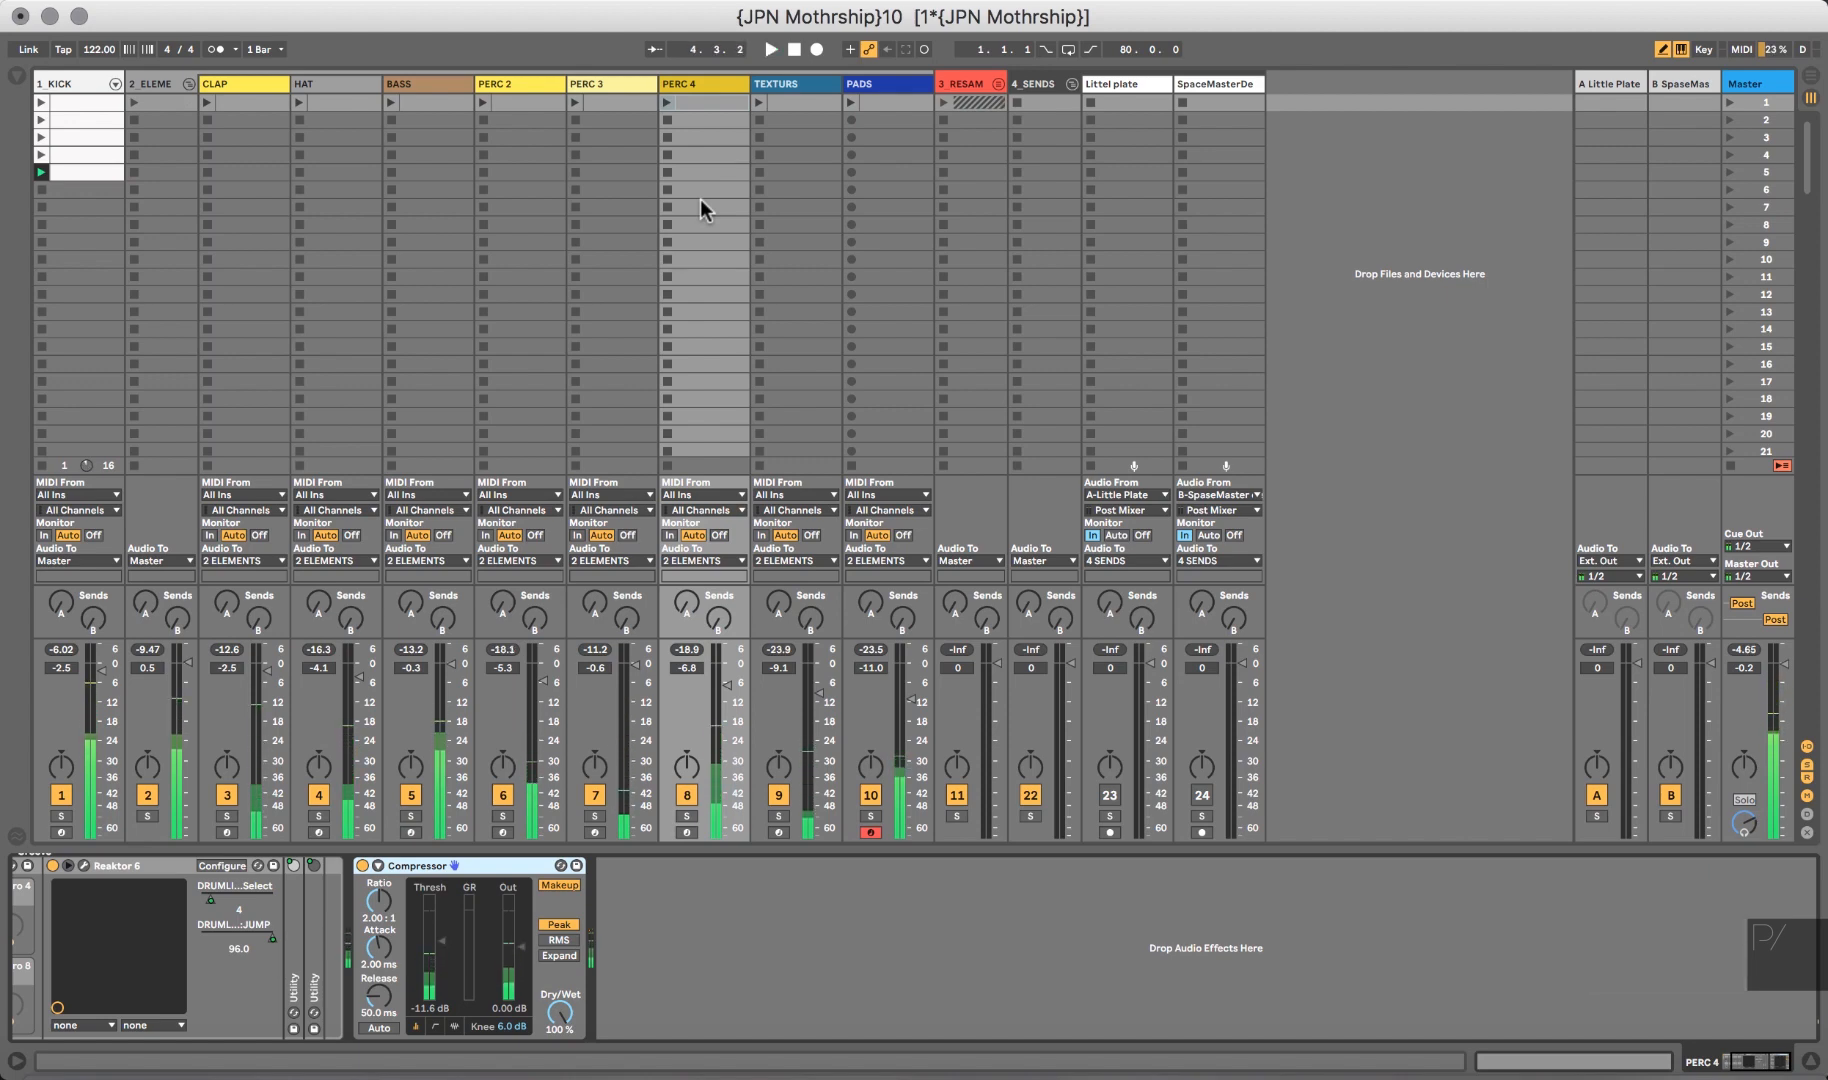
key(space)
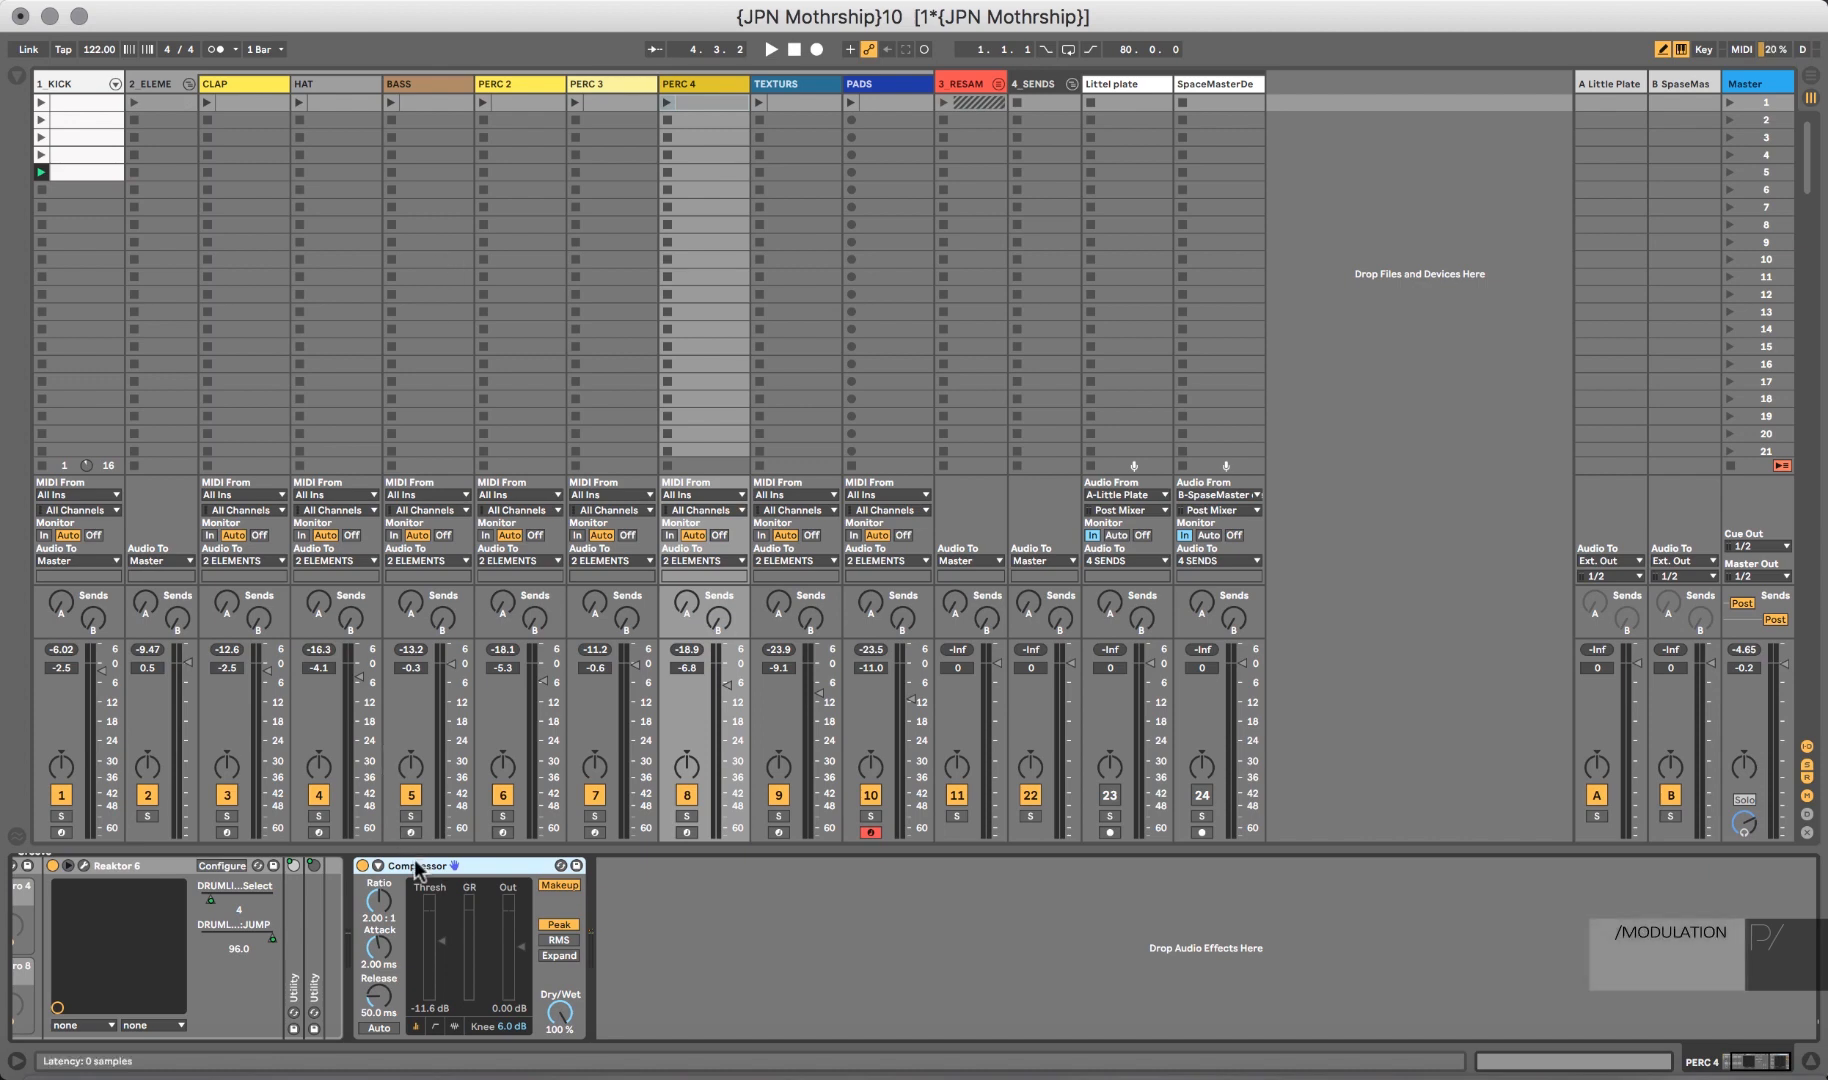
click(320, 102)
click(432, 100)
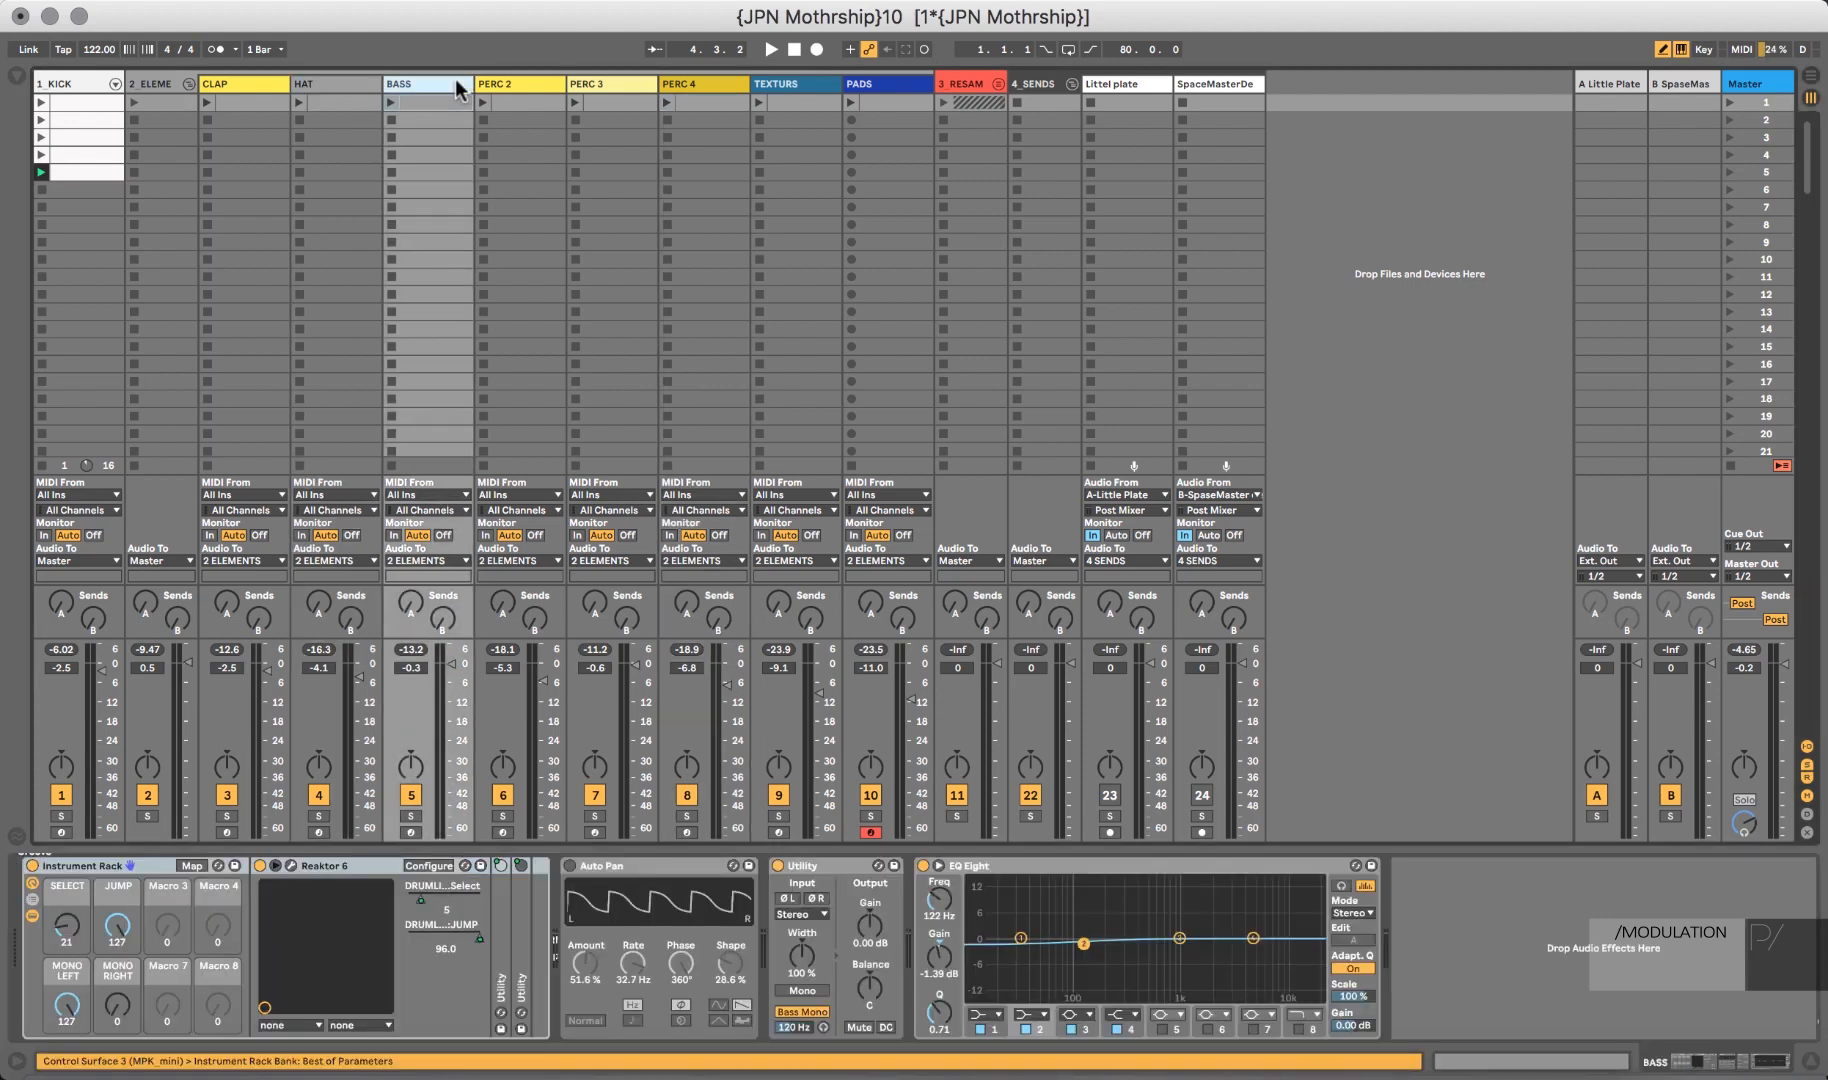
click(530, 88)
click(595, 88)
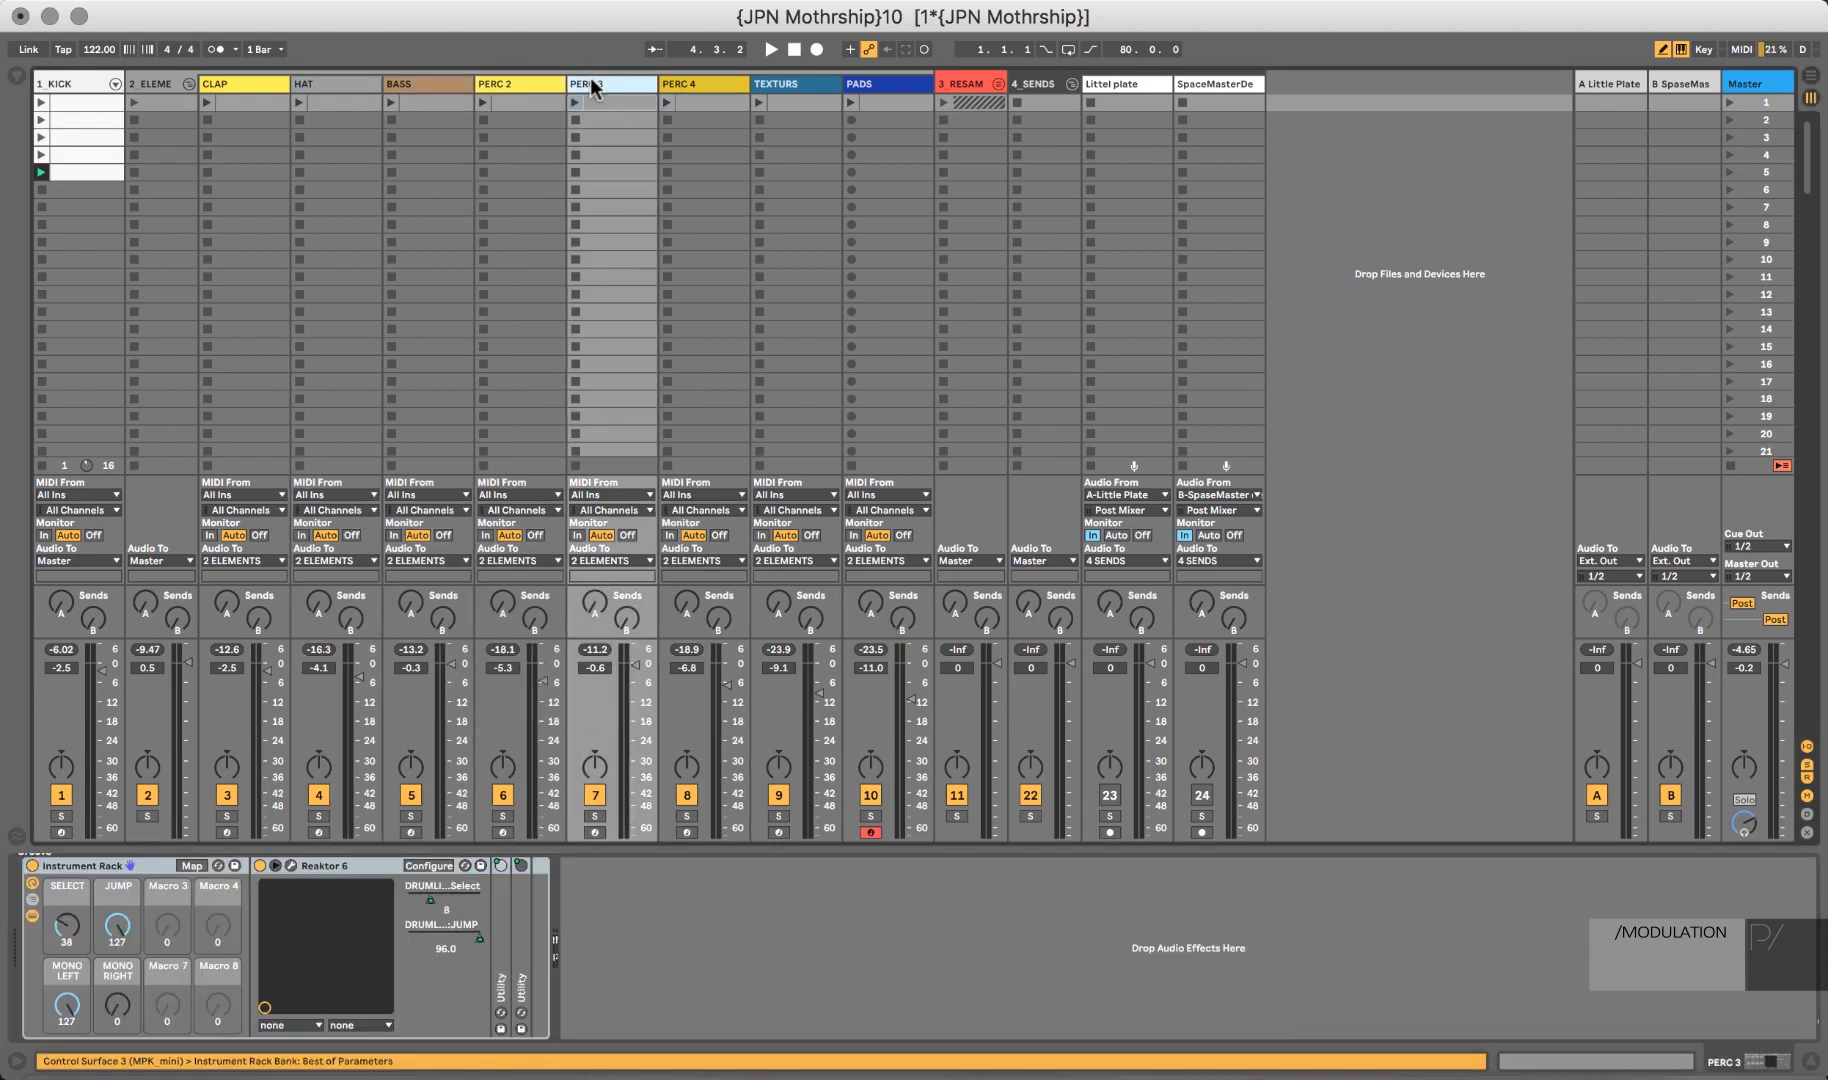
click(688, 88)
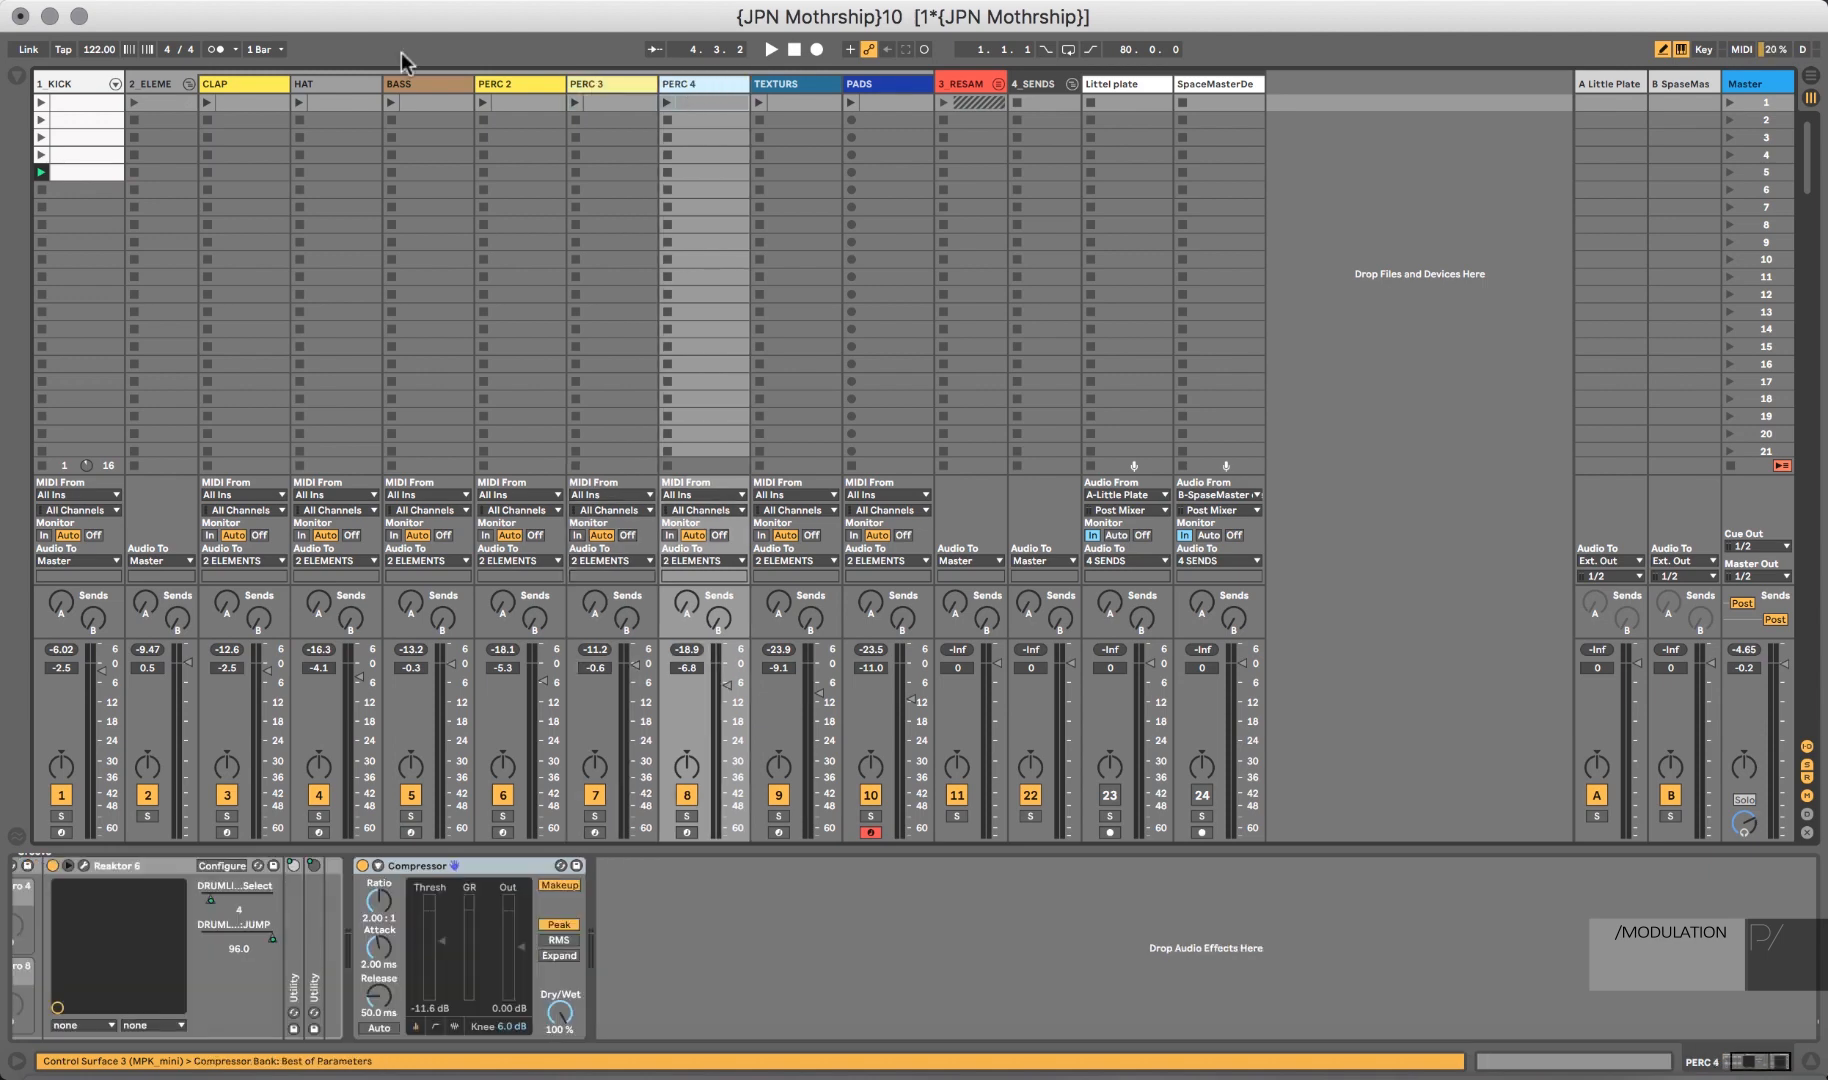
Open the browser, clear its search and look through the comp/sat, EQ, Yellow, sound design/modulation and Favorites collections.
click(17, 78)
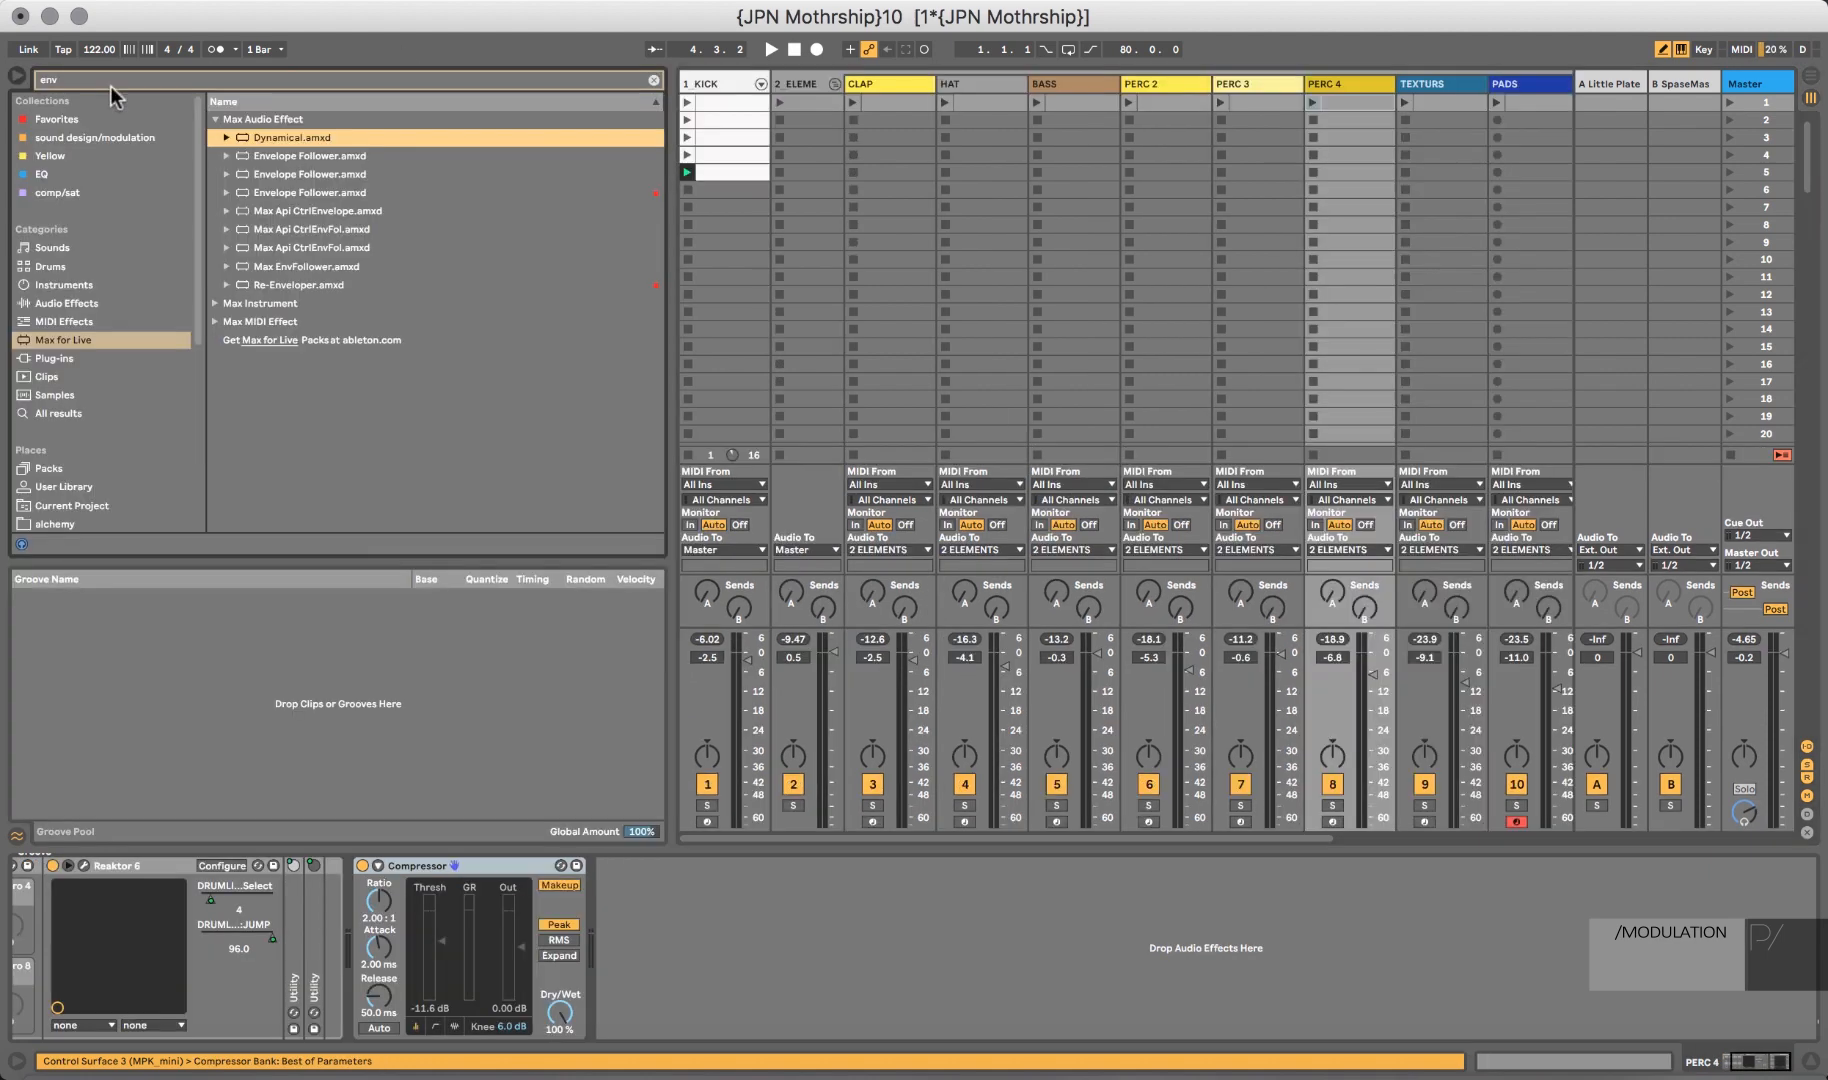
click(67, 196)
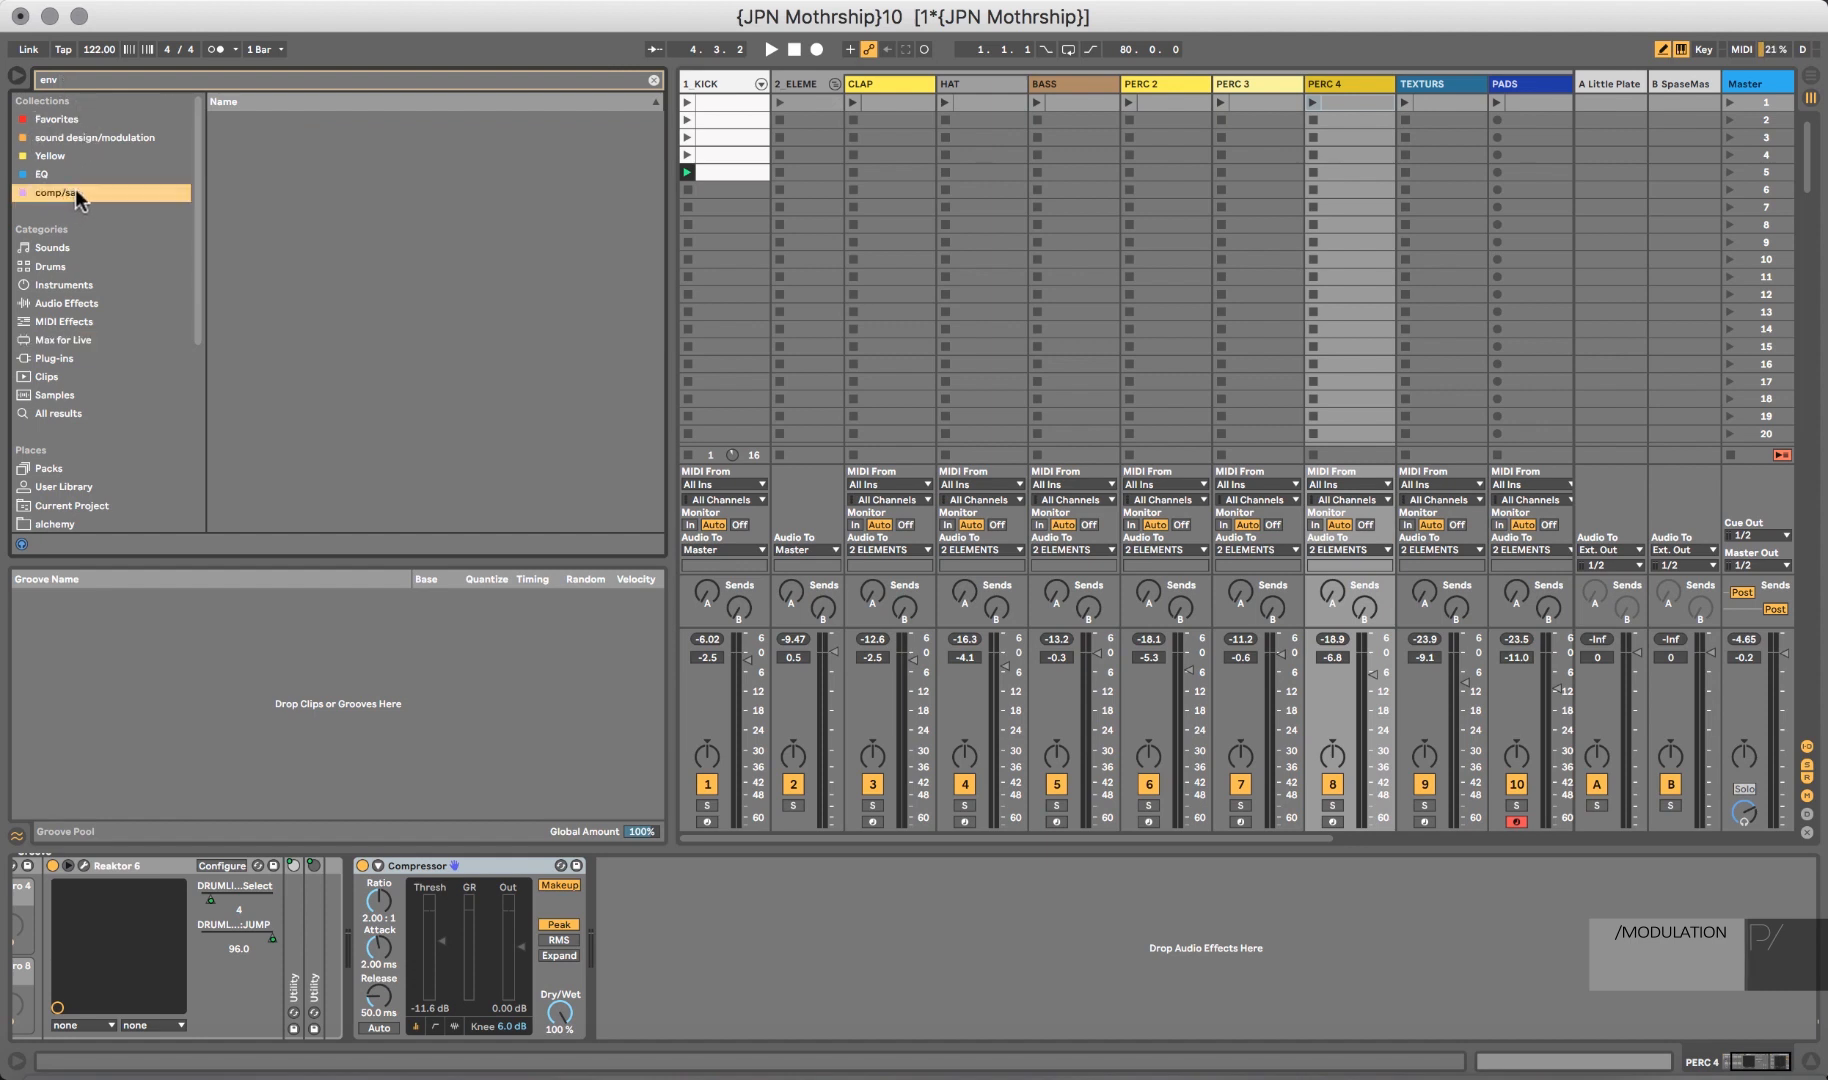
click(654, 80)
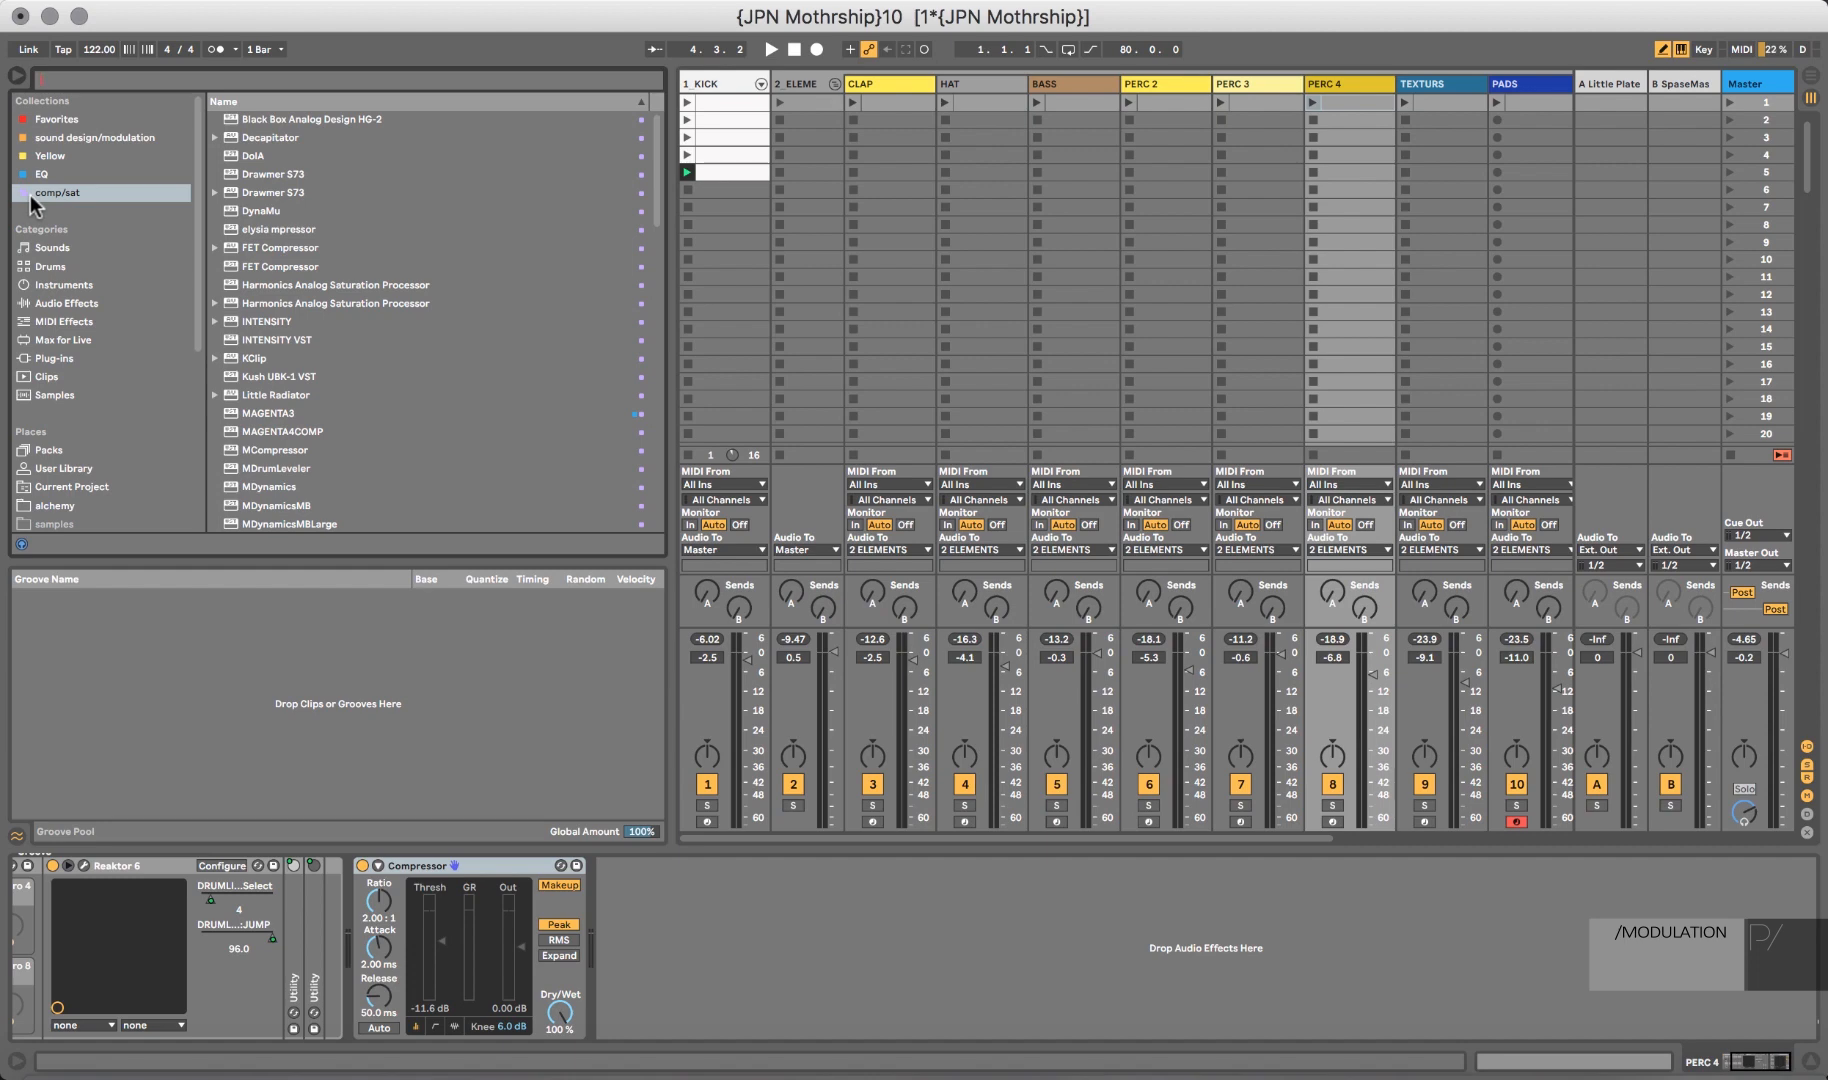
click(41, 176)
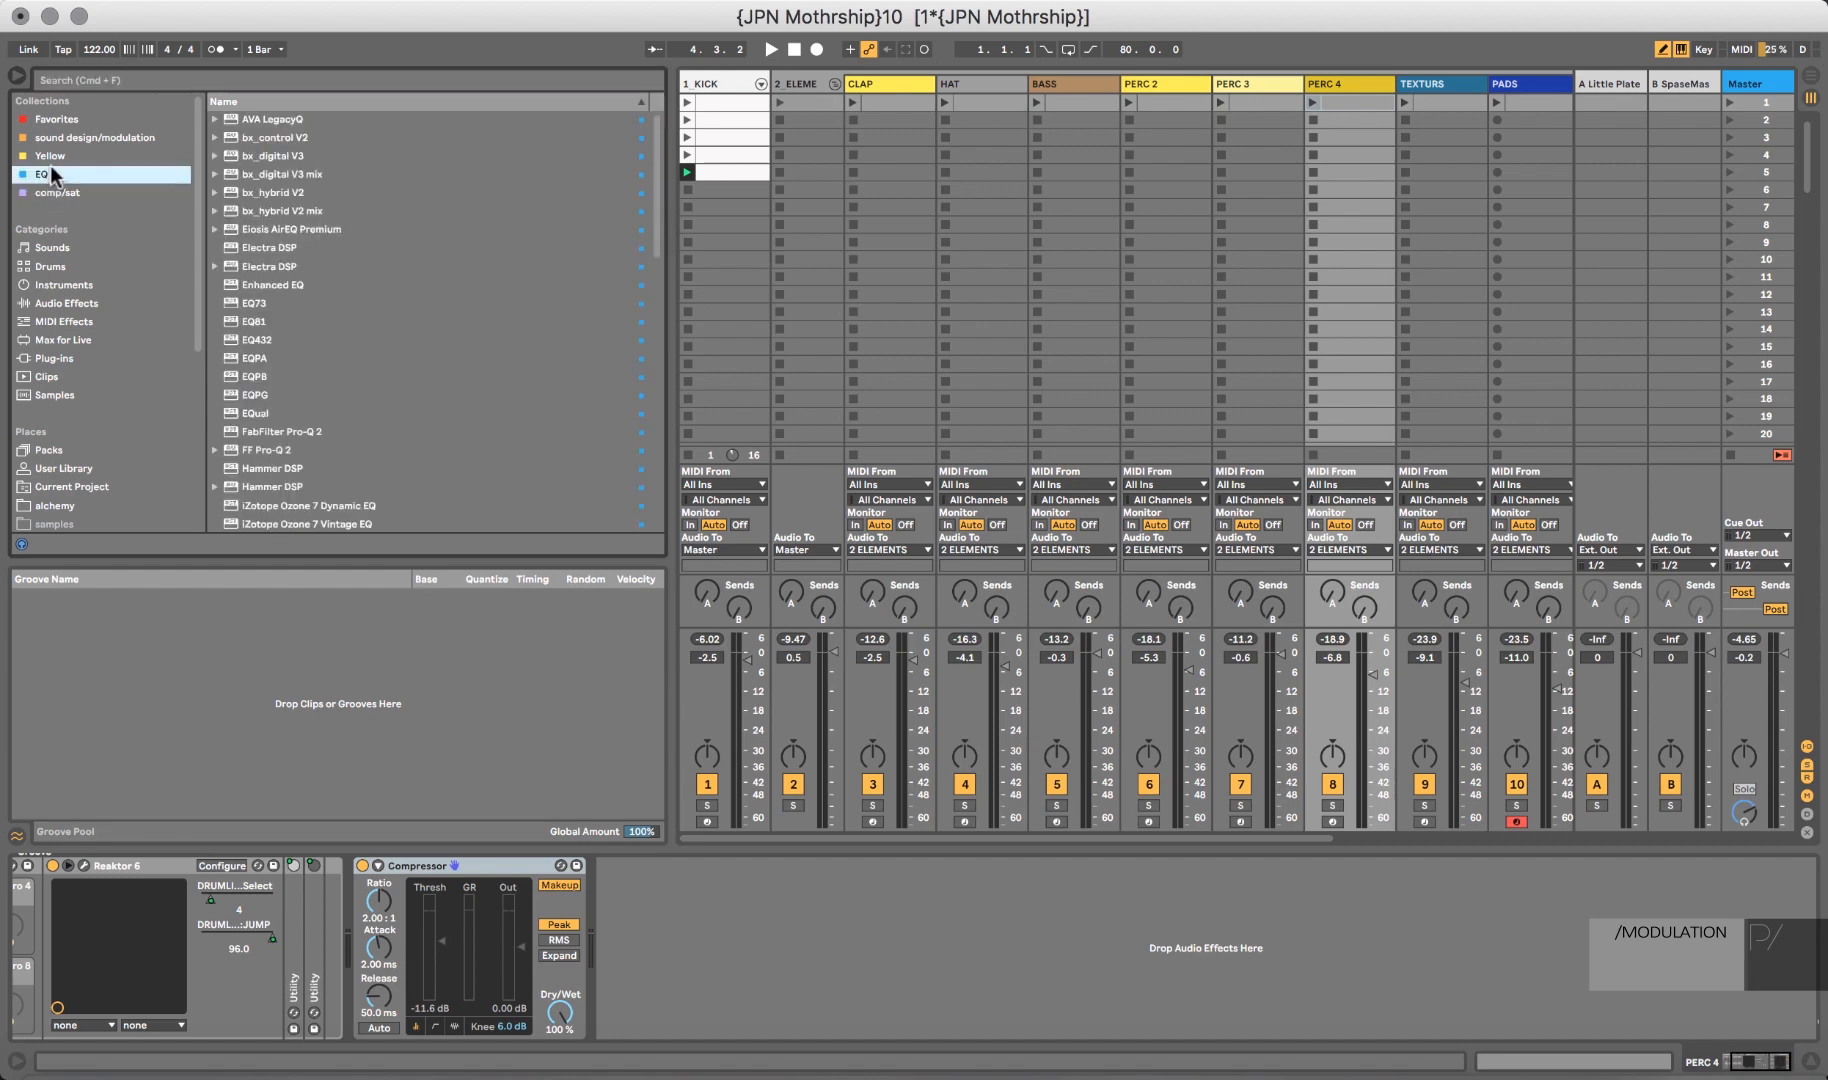
click(51, 151)
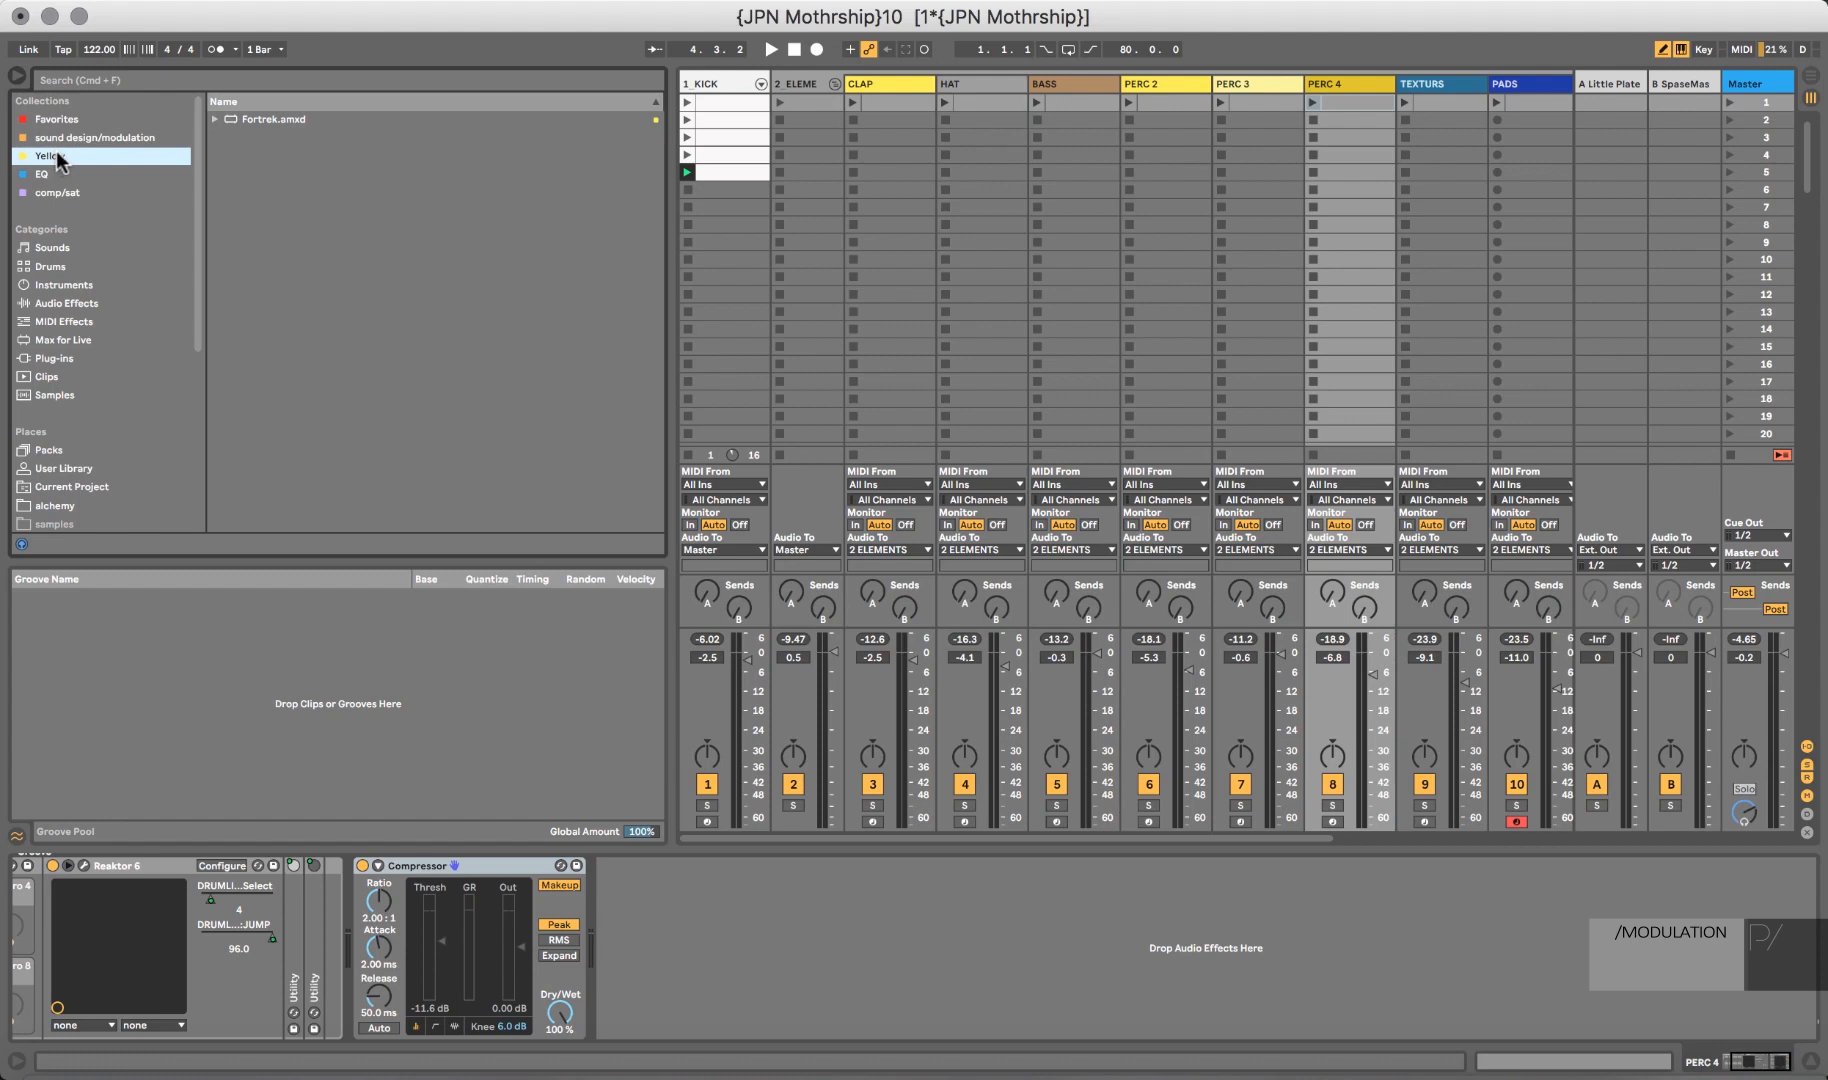
click(66, 134)
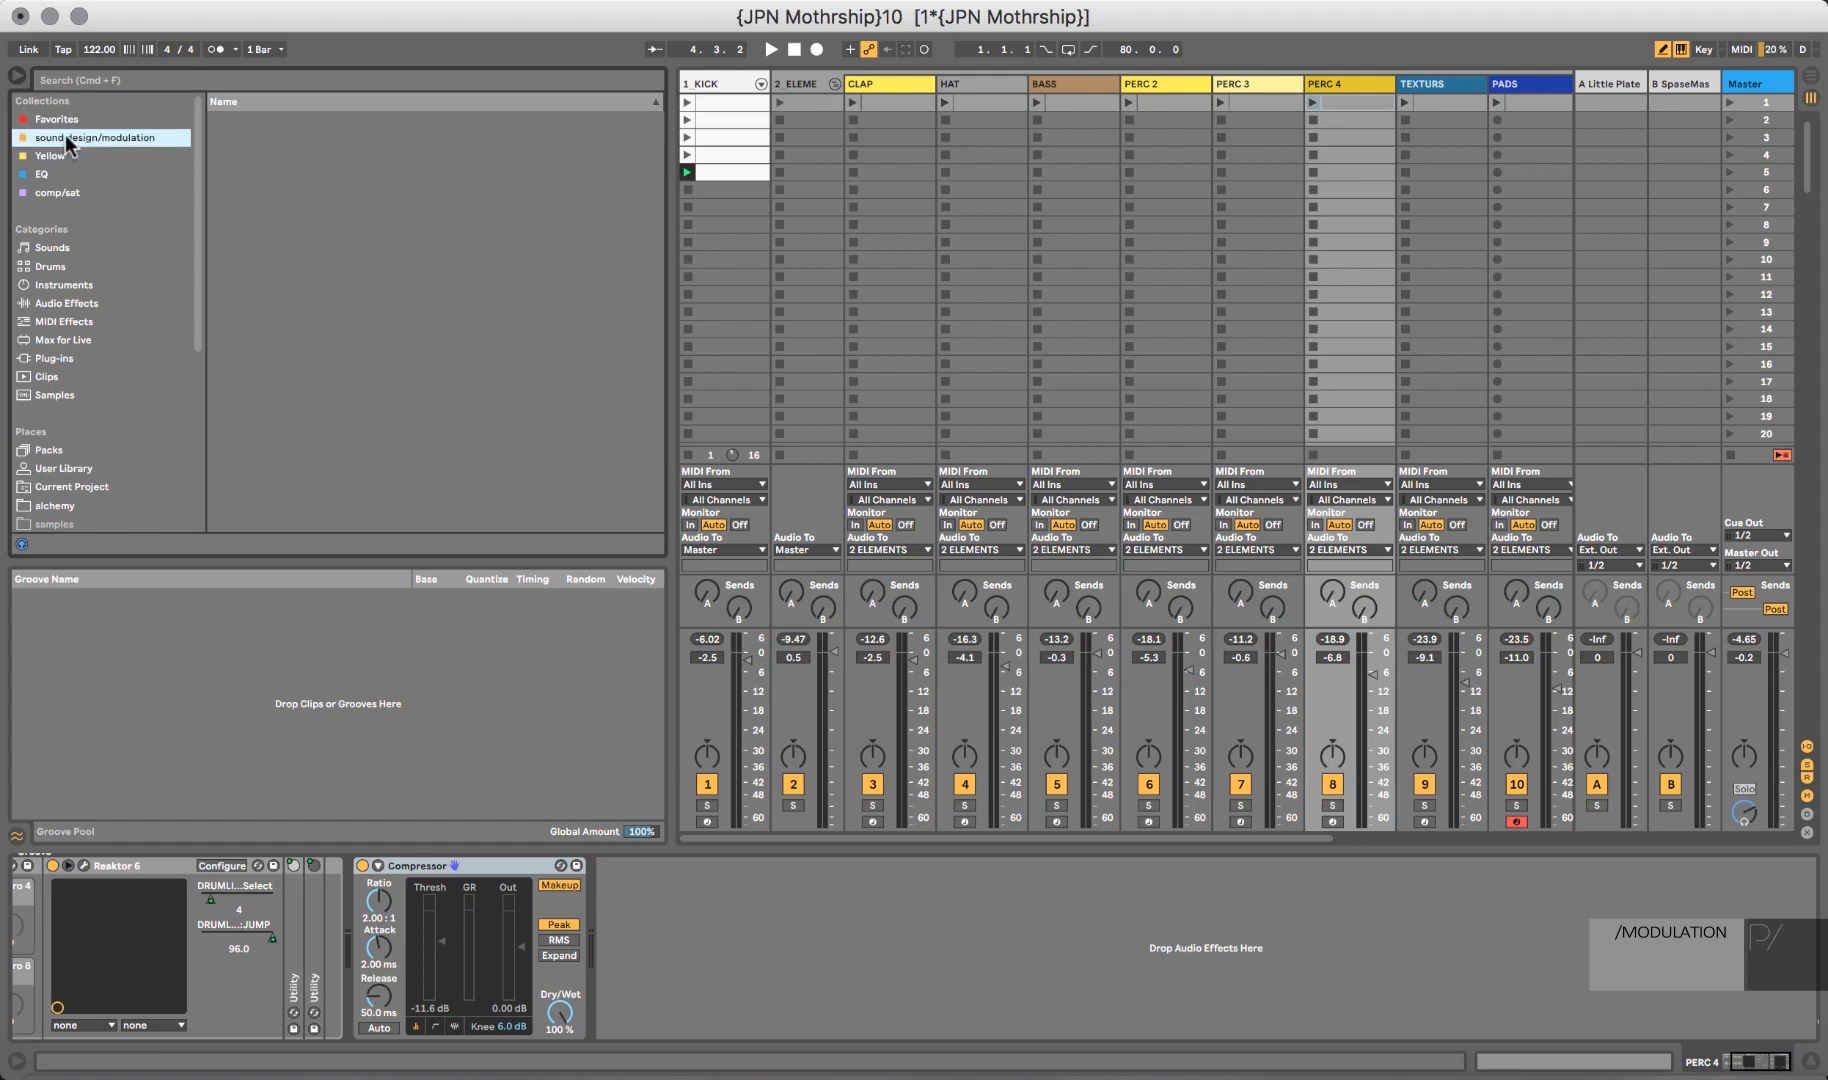
click(66, 116)
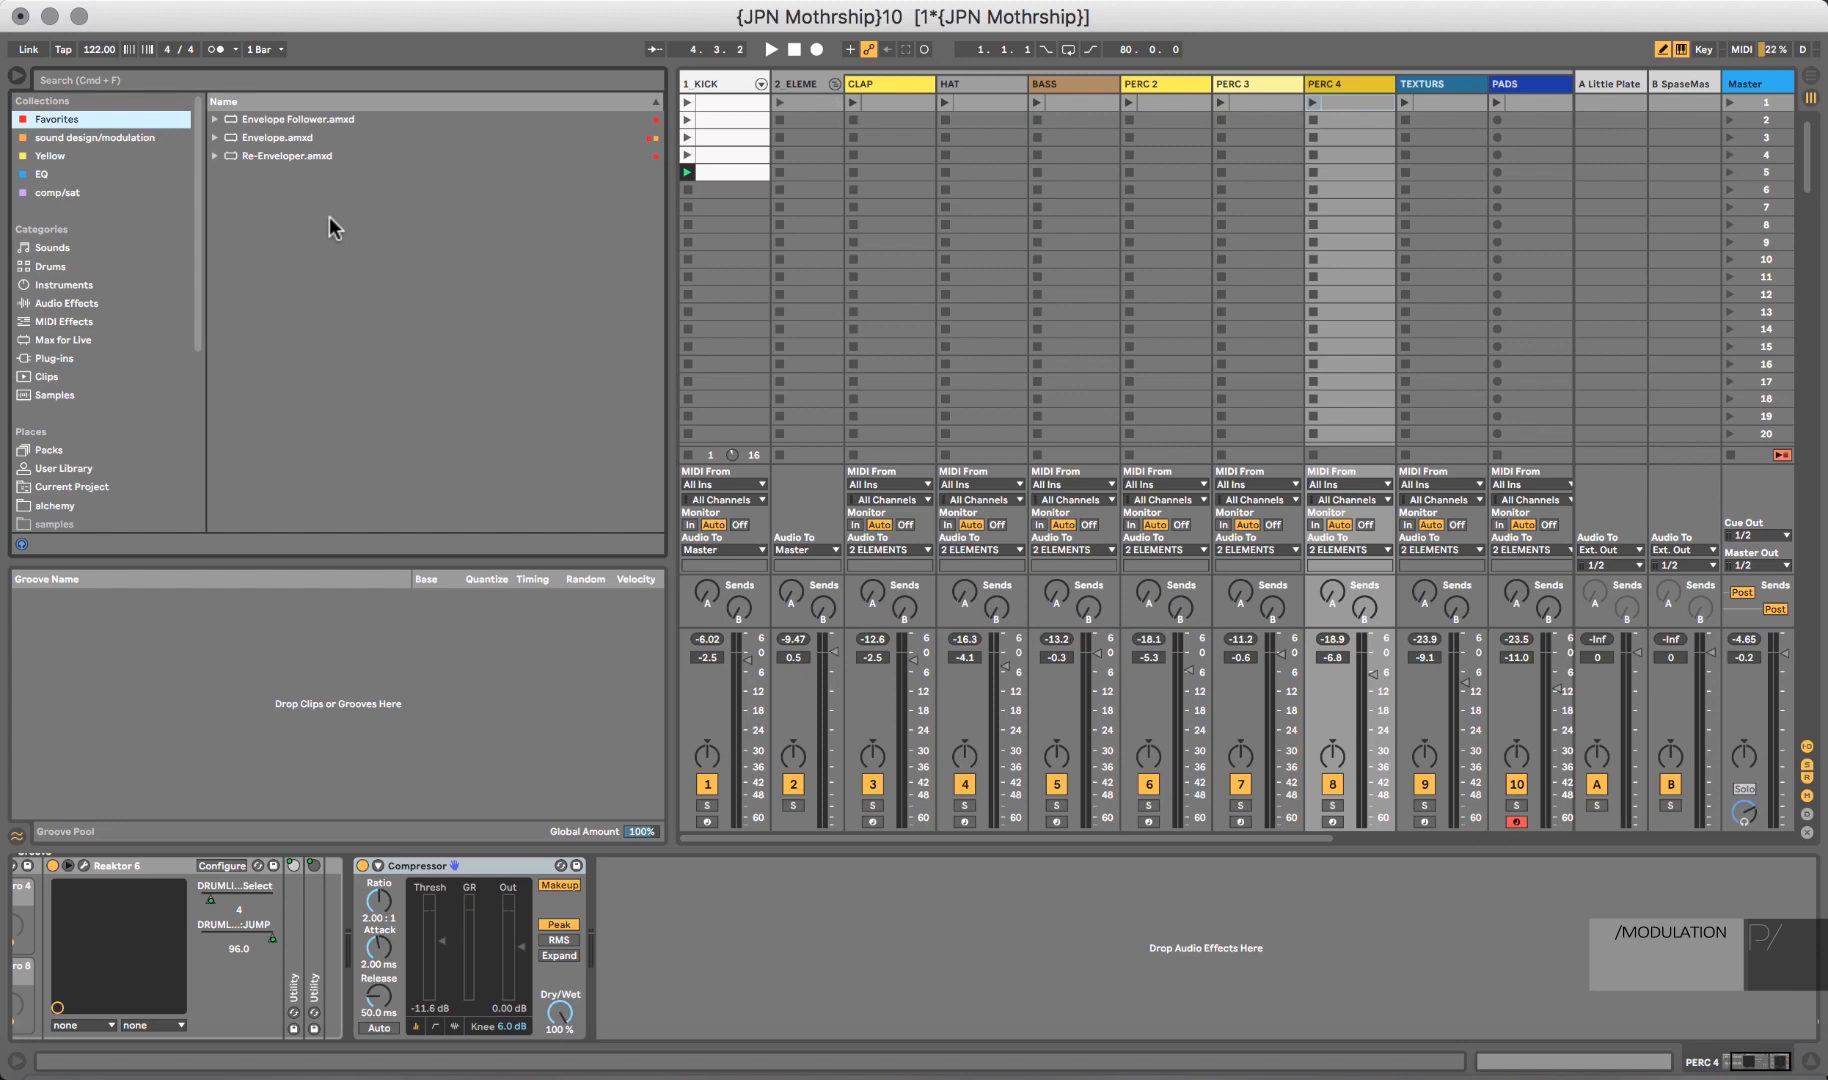
Add the Envelope Follower and Envelope devices from Favorites to the PERC 4 track.
click(289, 119)
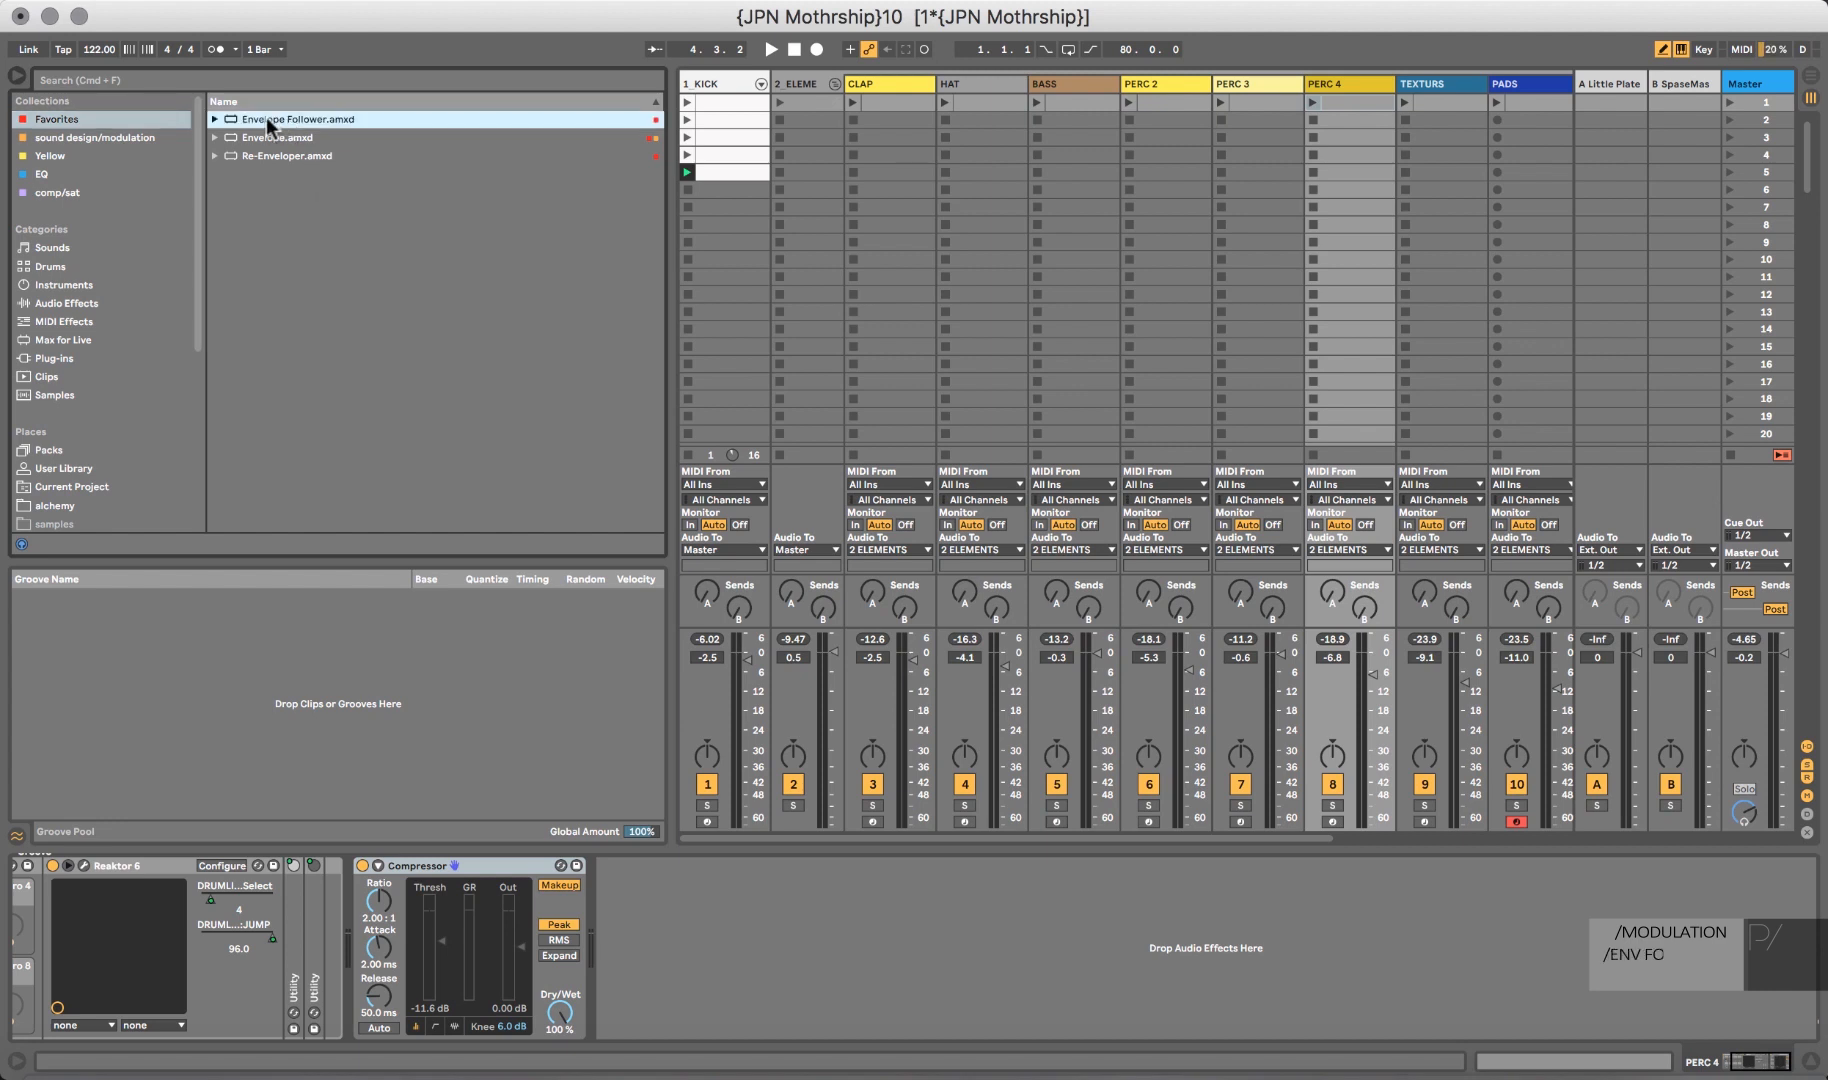
drag(266, 119, 643, 863)
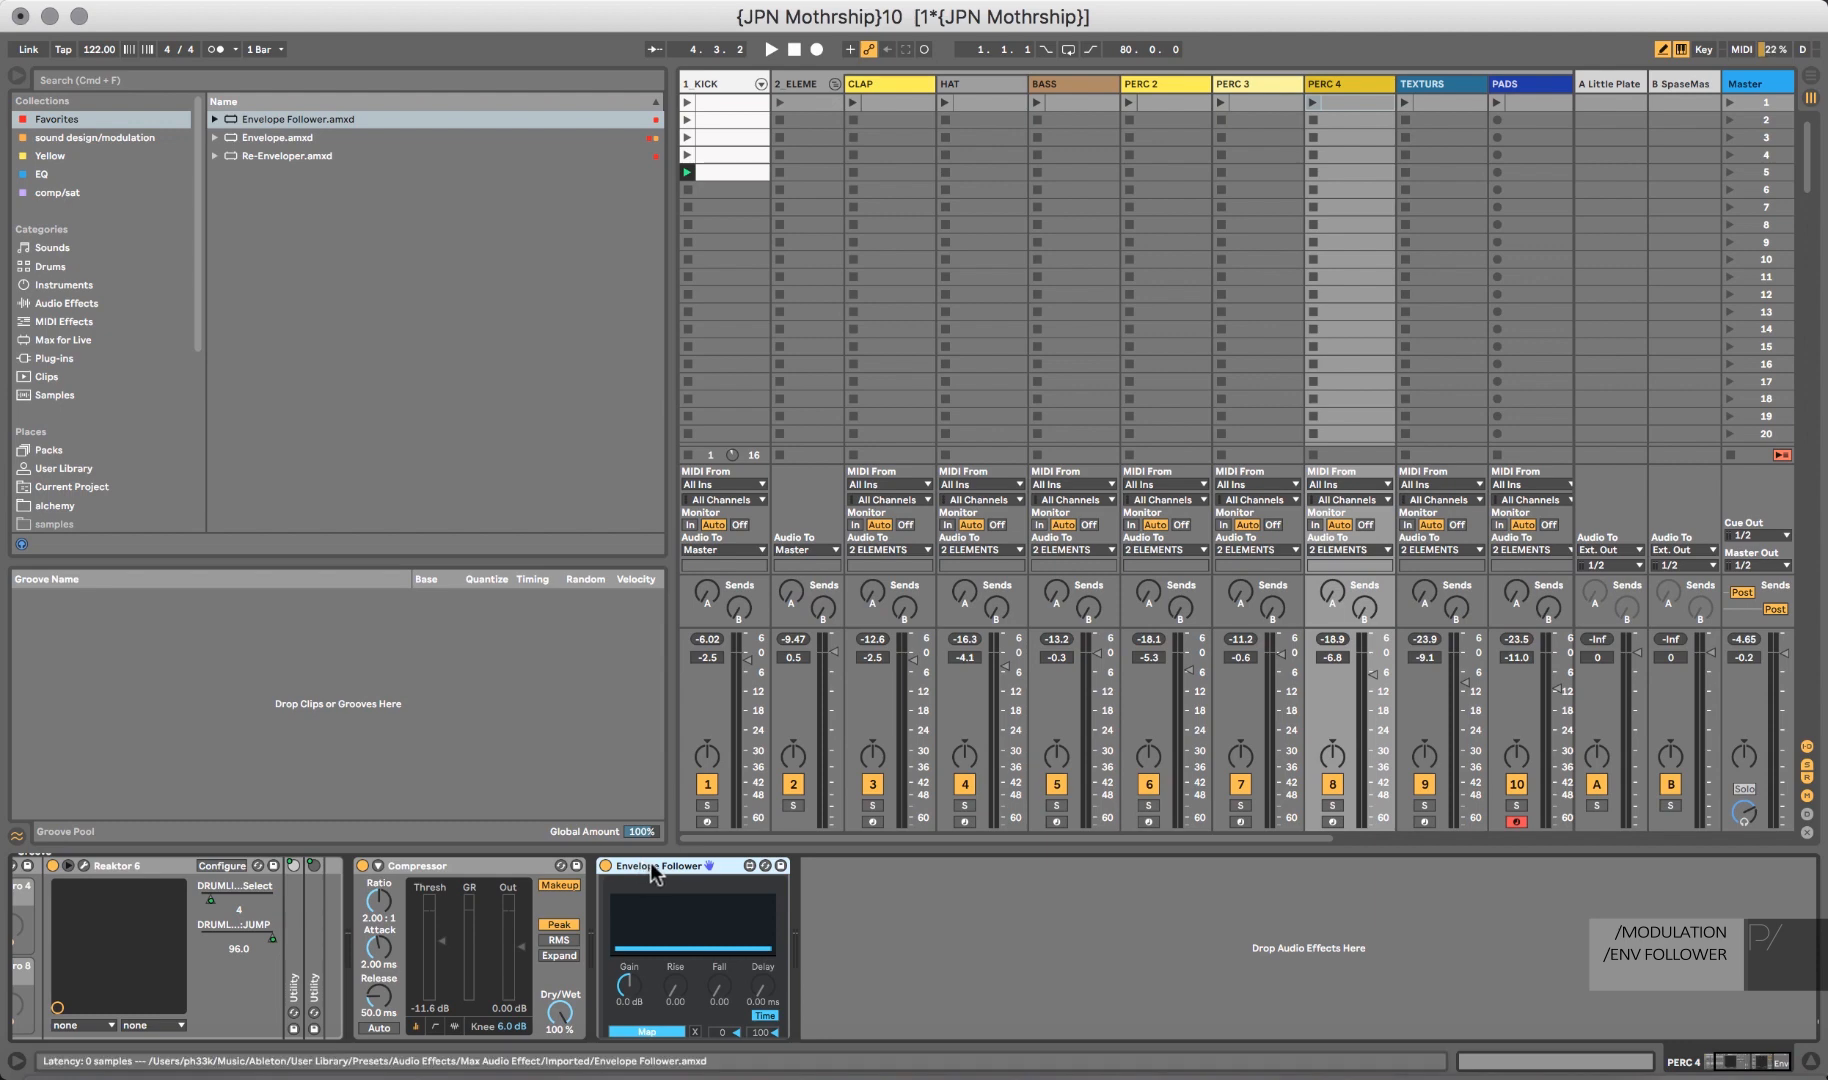
double_click(264, 137)
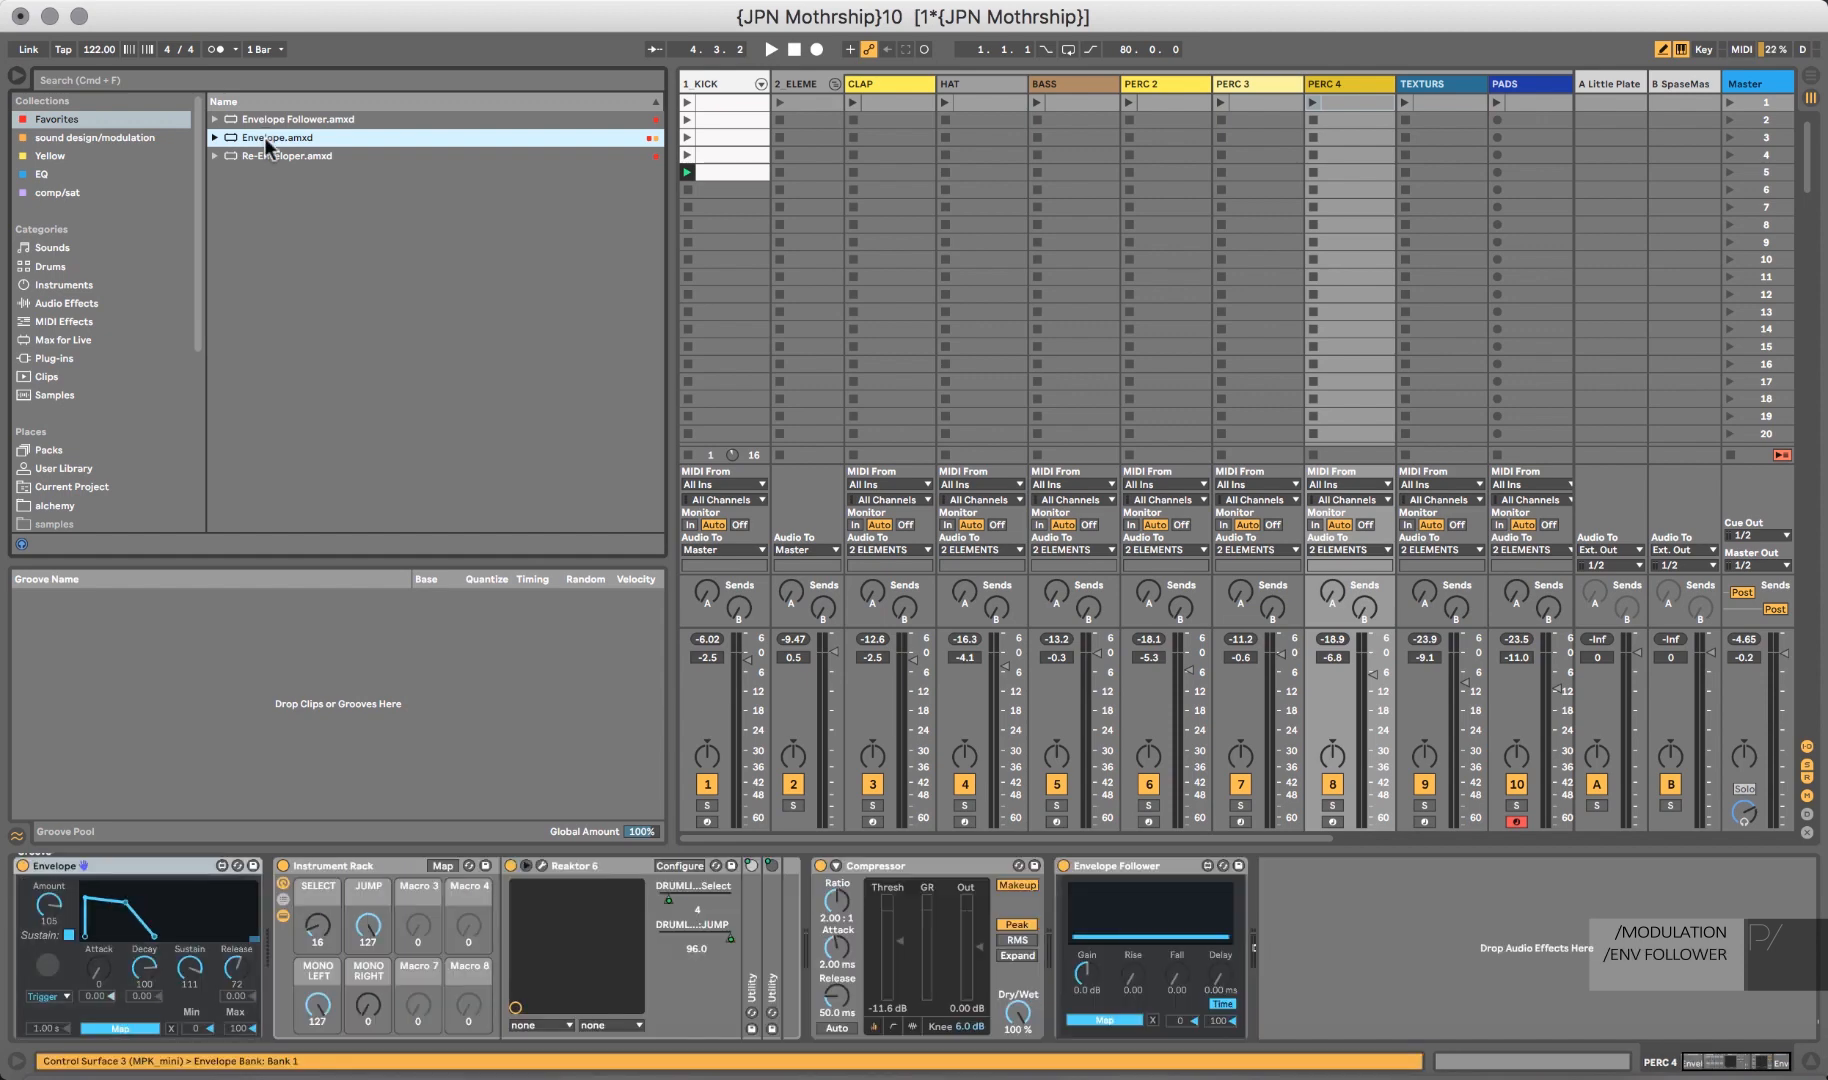
Delete the Envelope and Envelope Follower devices from the PERC 4 track.
click(148, 868)
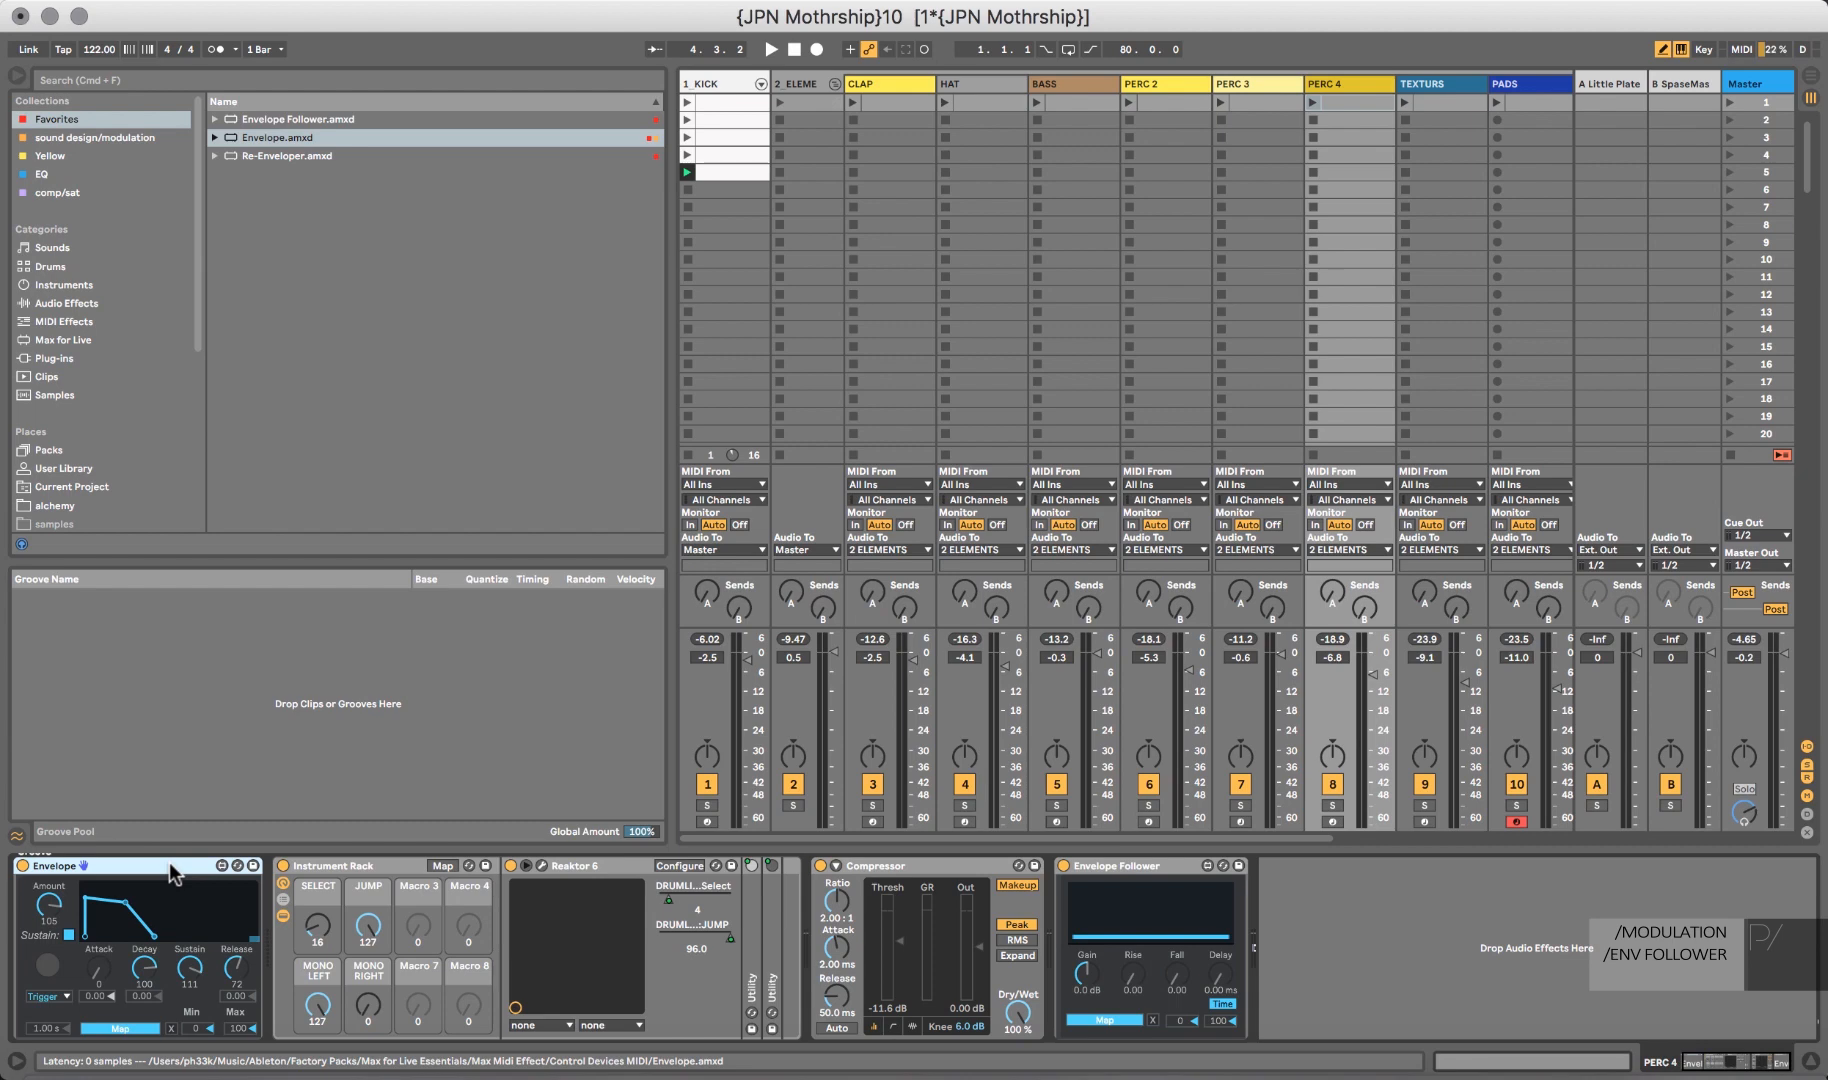
key(Delete)
click(895, 865)
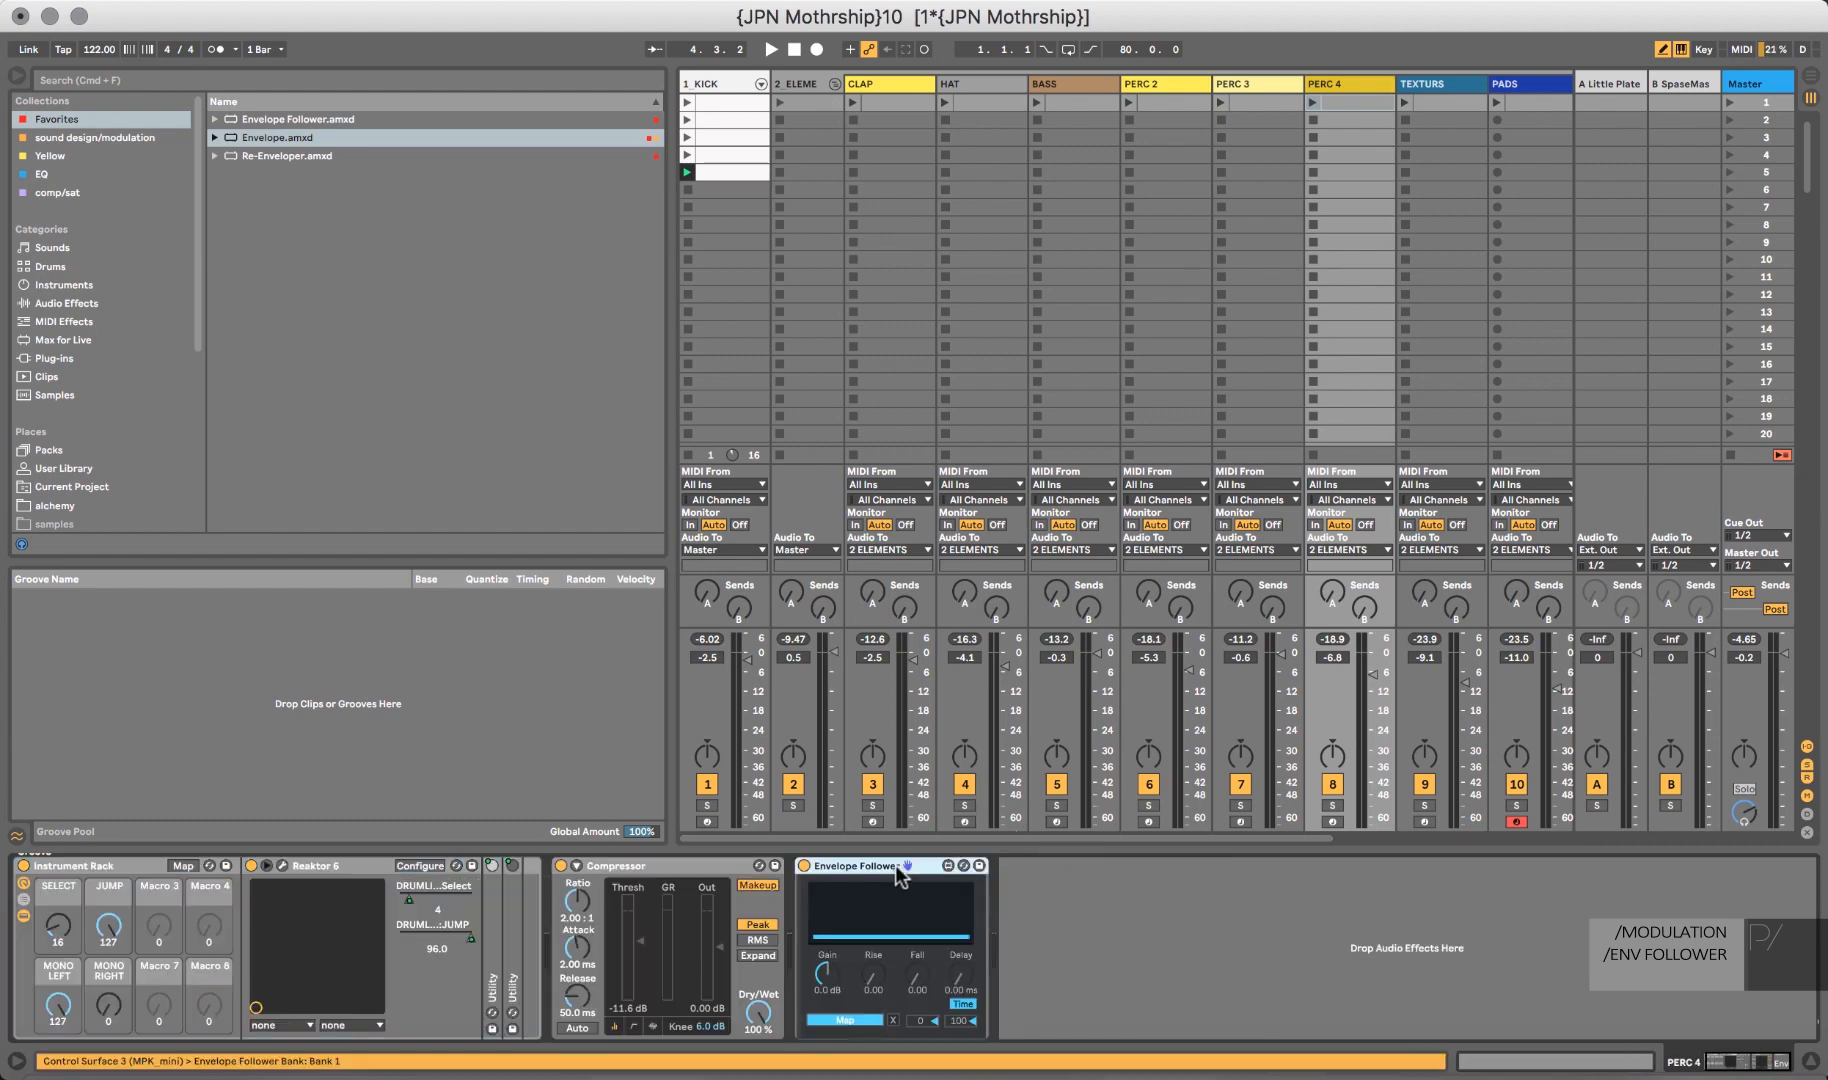
key(Delete)
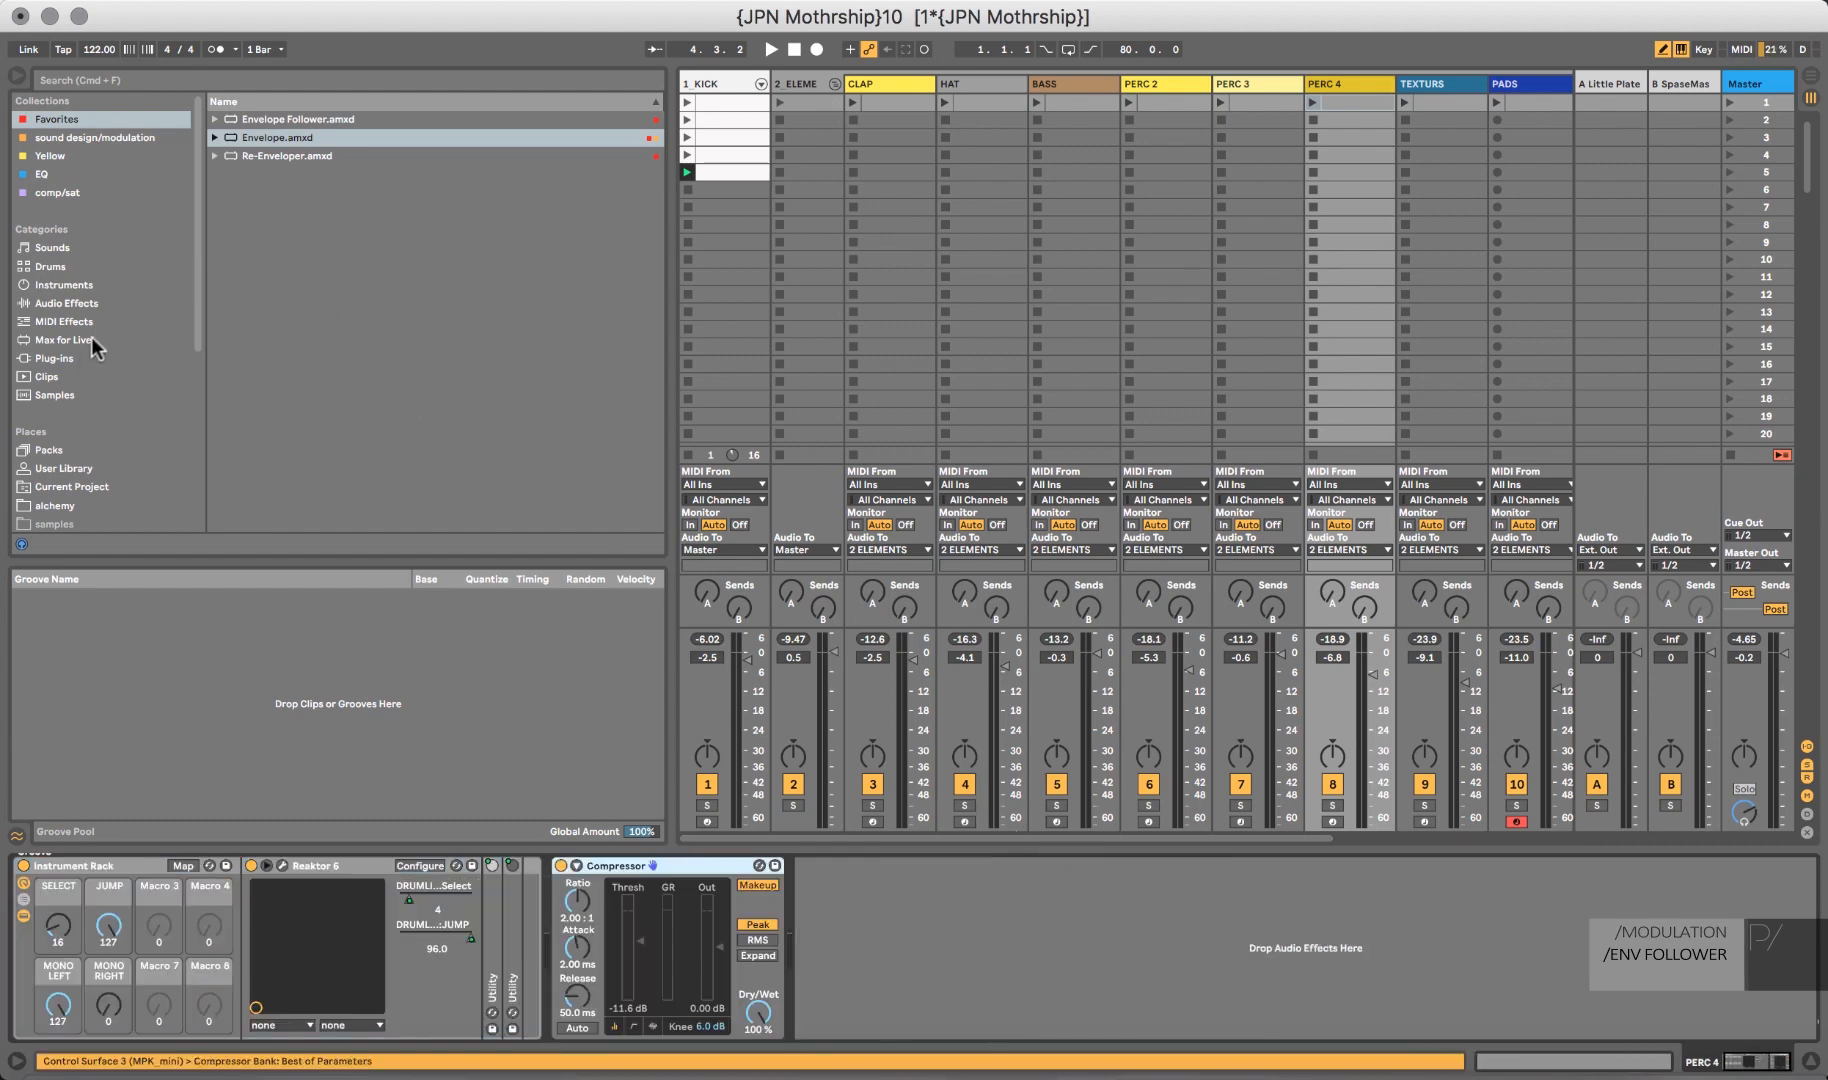
Search the Max for Live devices for "env" and add the first Envelope Follower.amxd to the PERC 4 track.
click(77, 340)
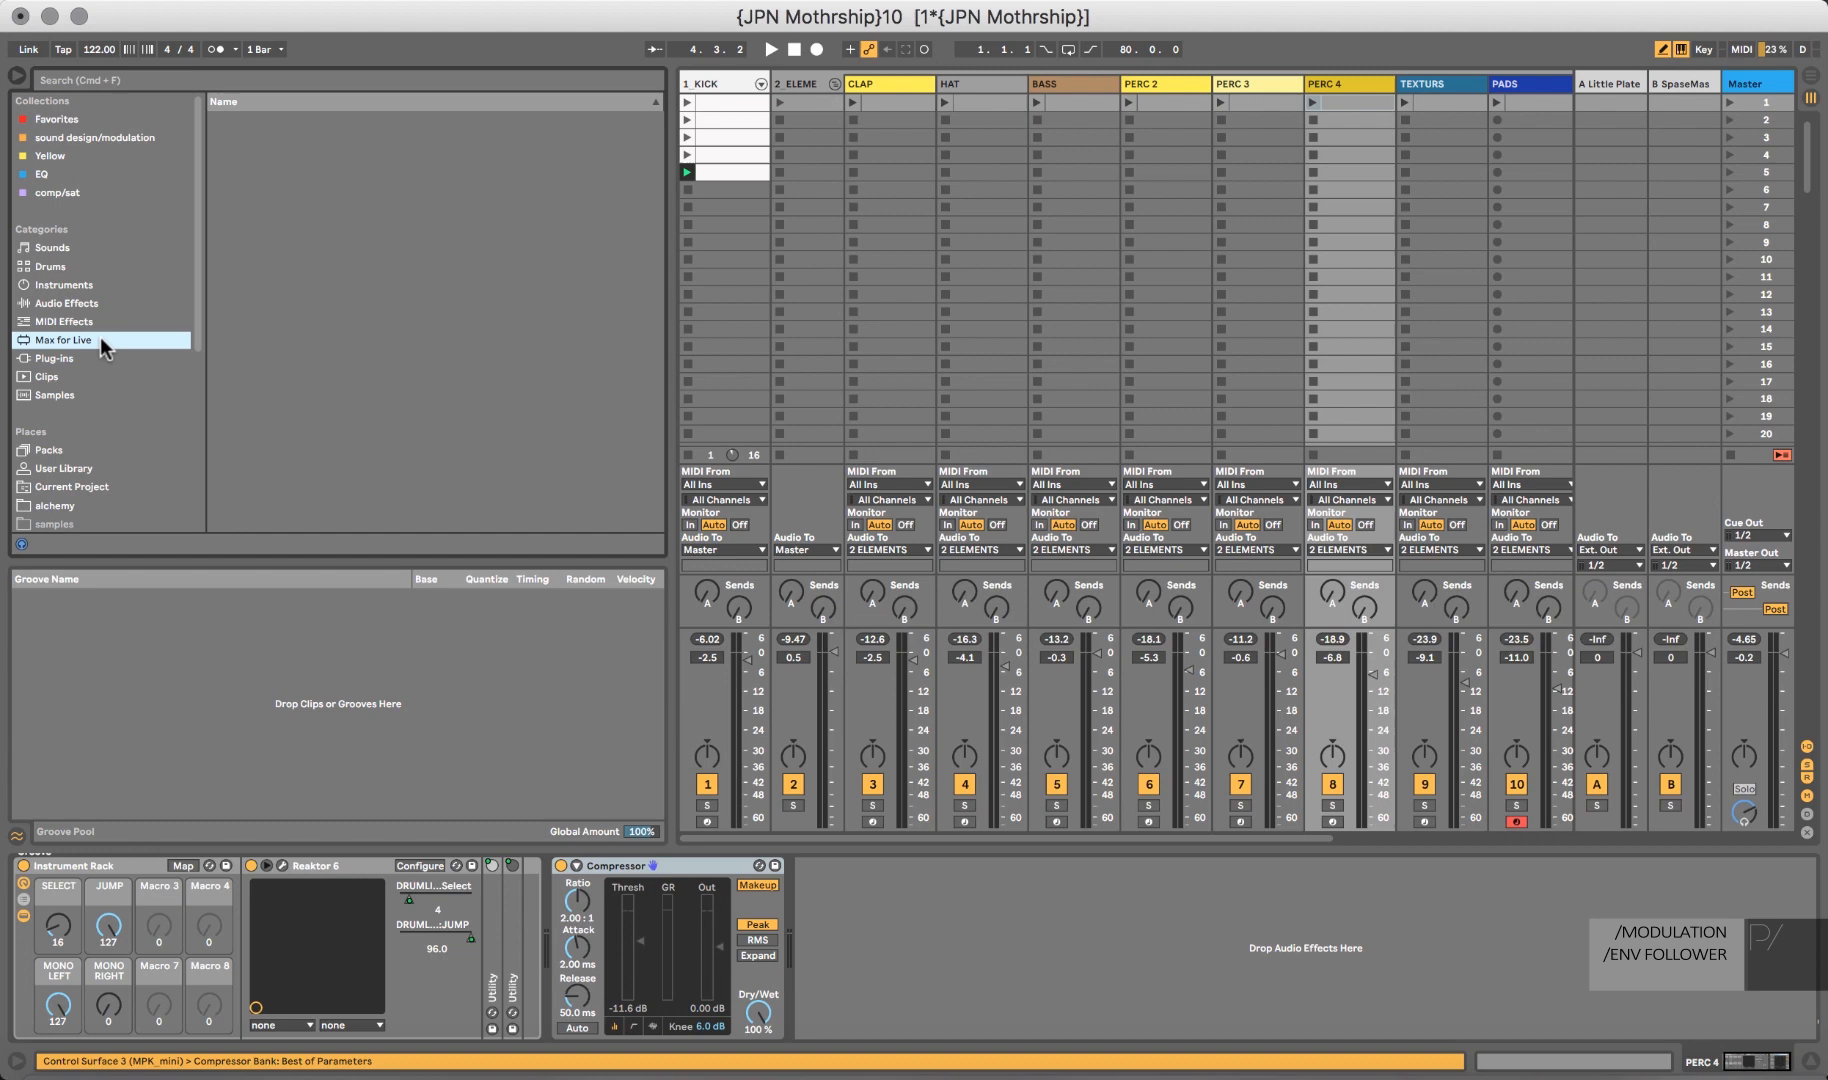
click(304, 77)
text(env)
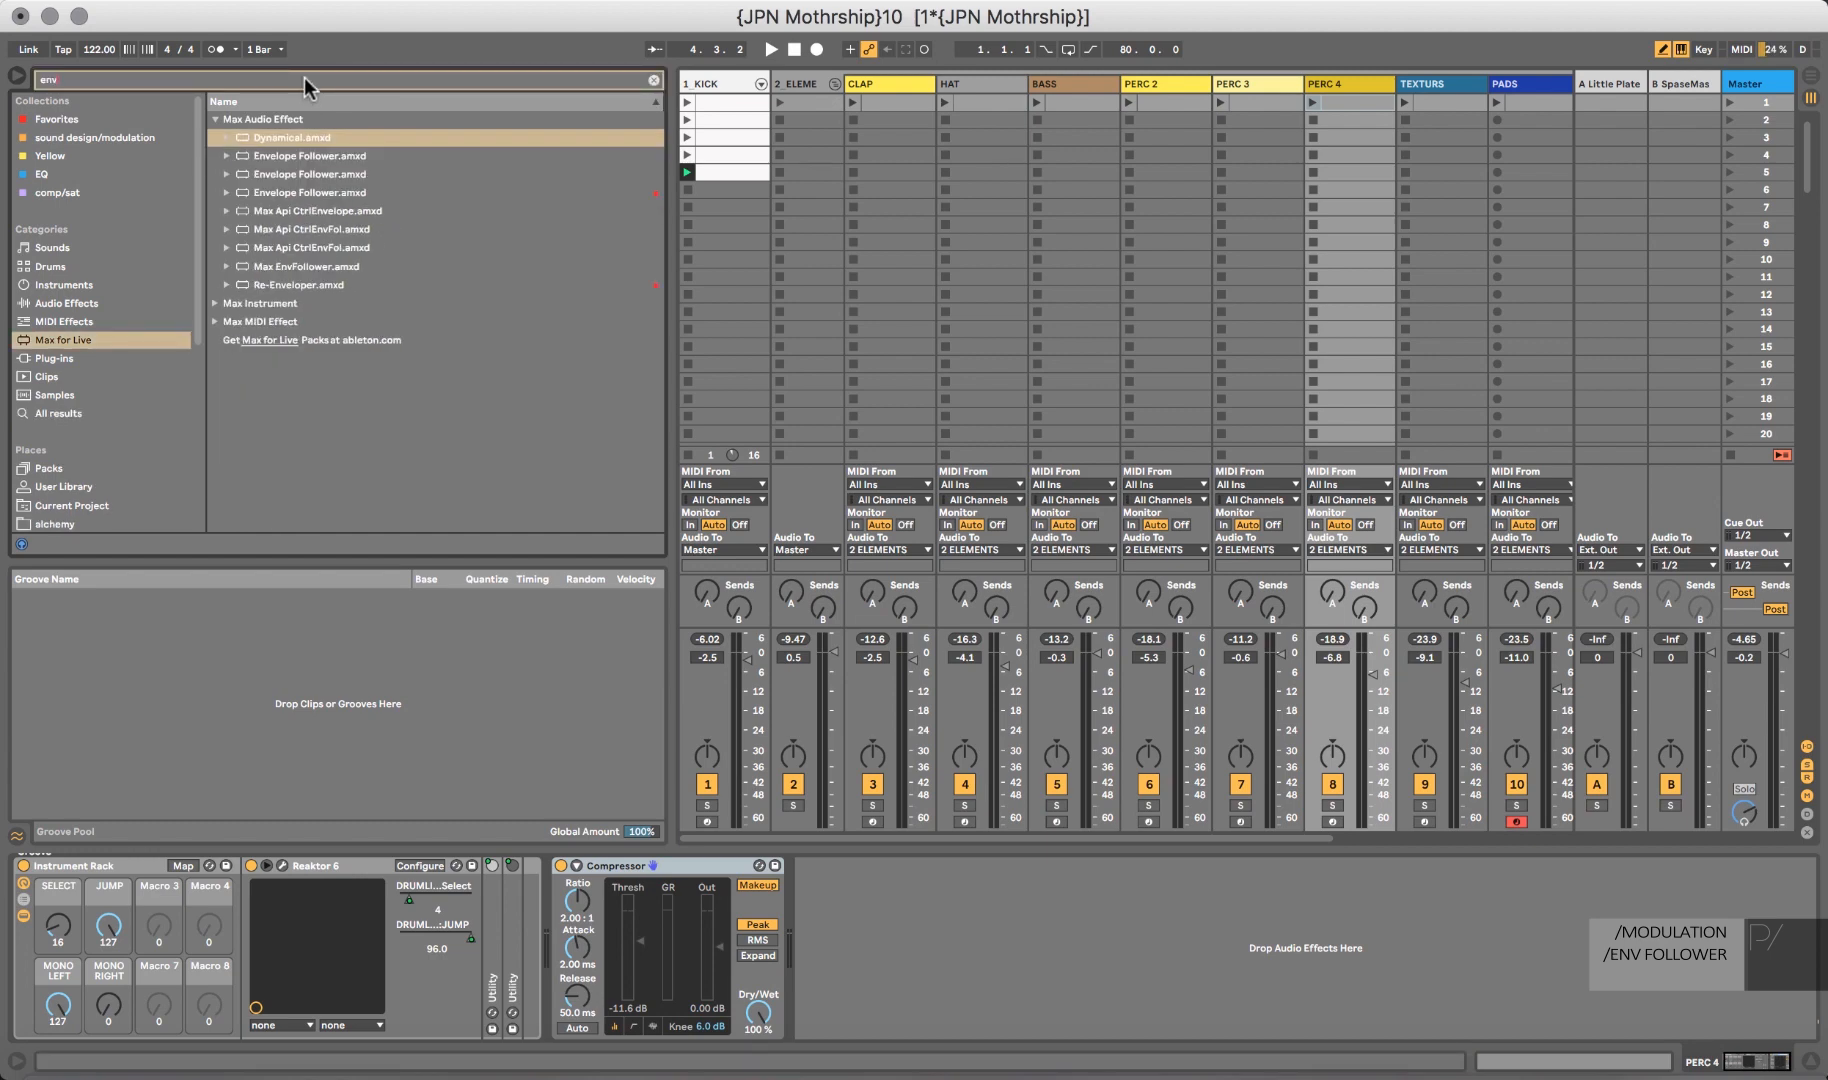
click(297, 156)
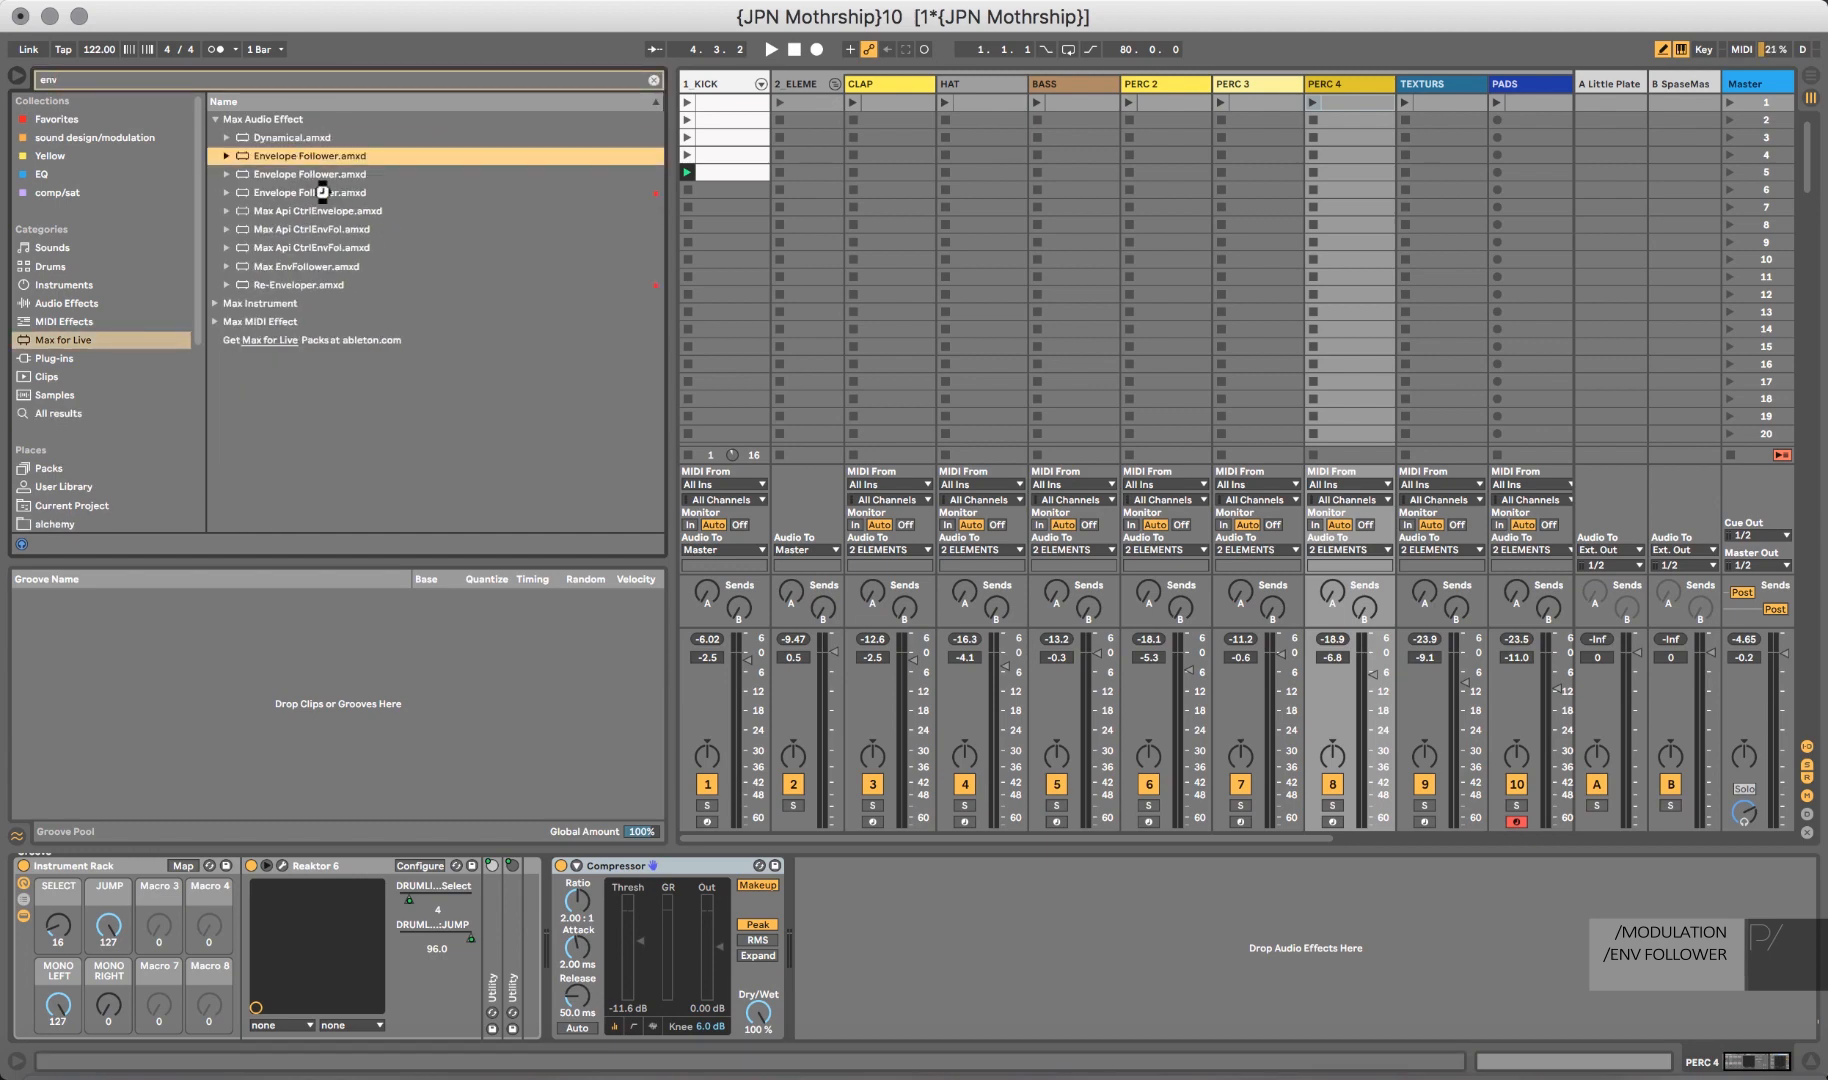
double_click(288, 158)
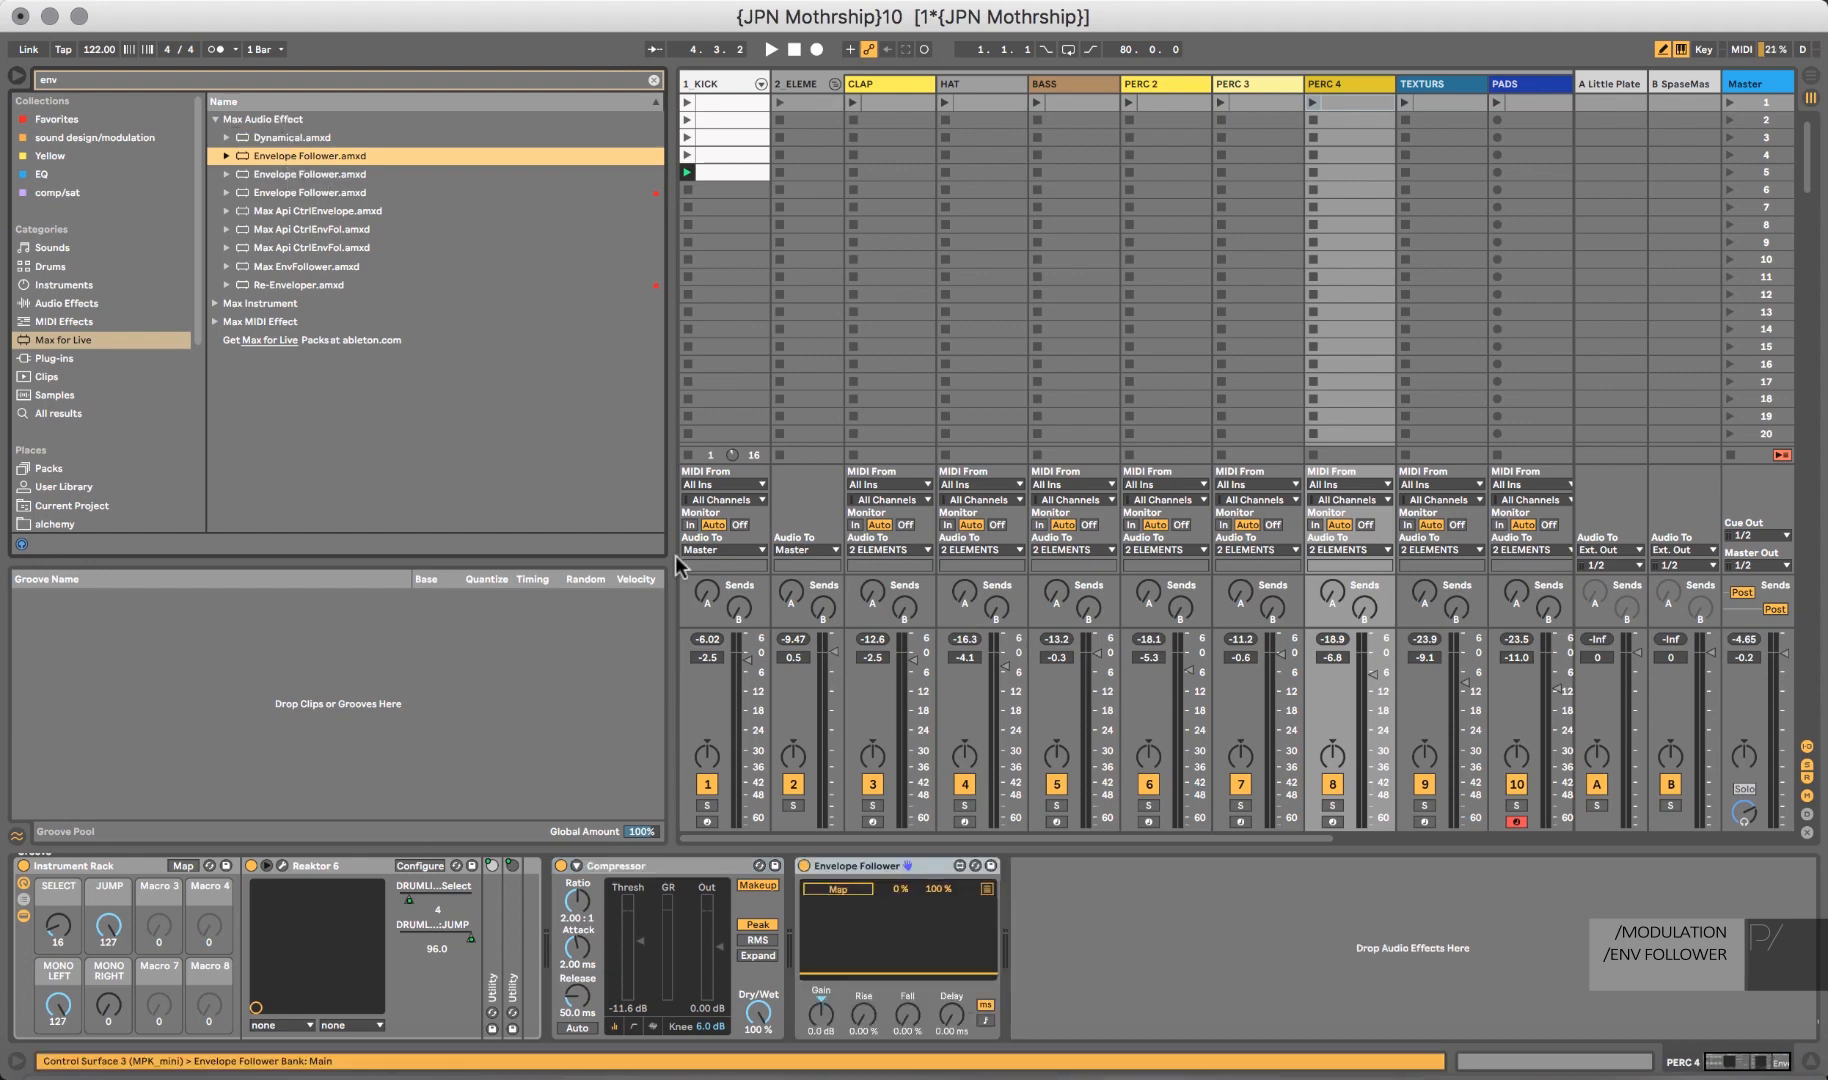
Place the Envelope Follower at the end of the CLAP track's device chain, after the Compressor.
click(857, 872)
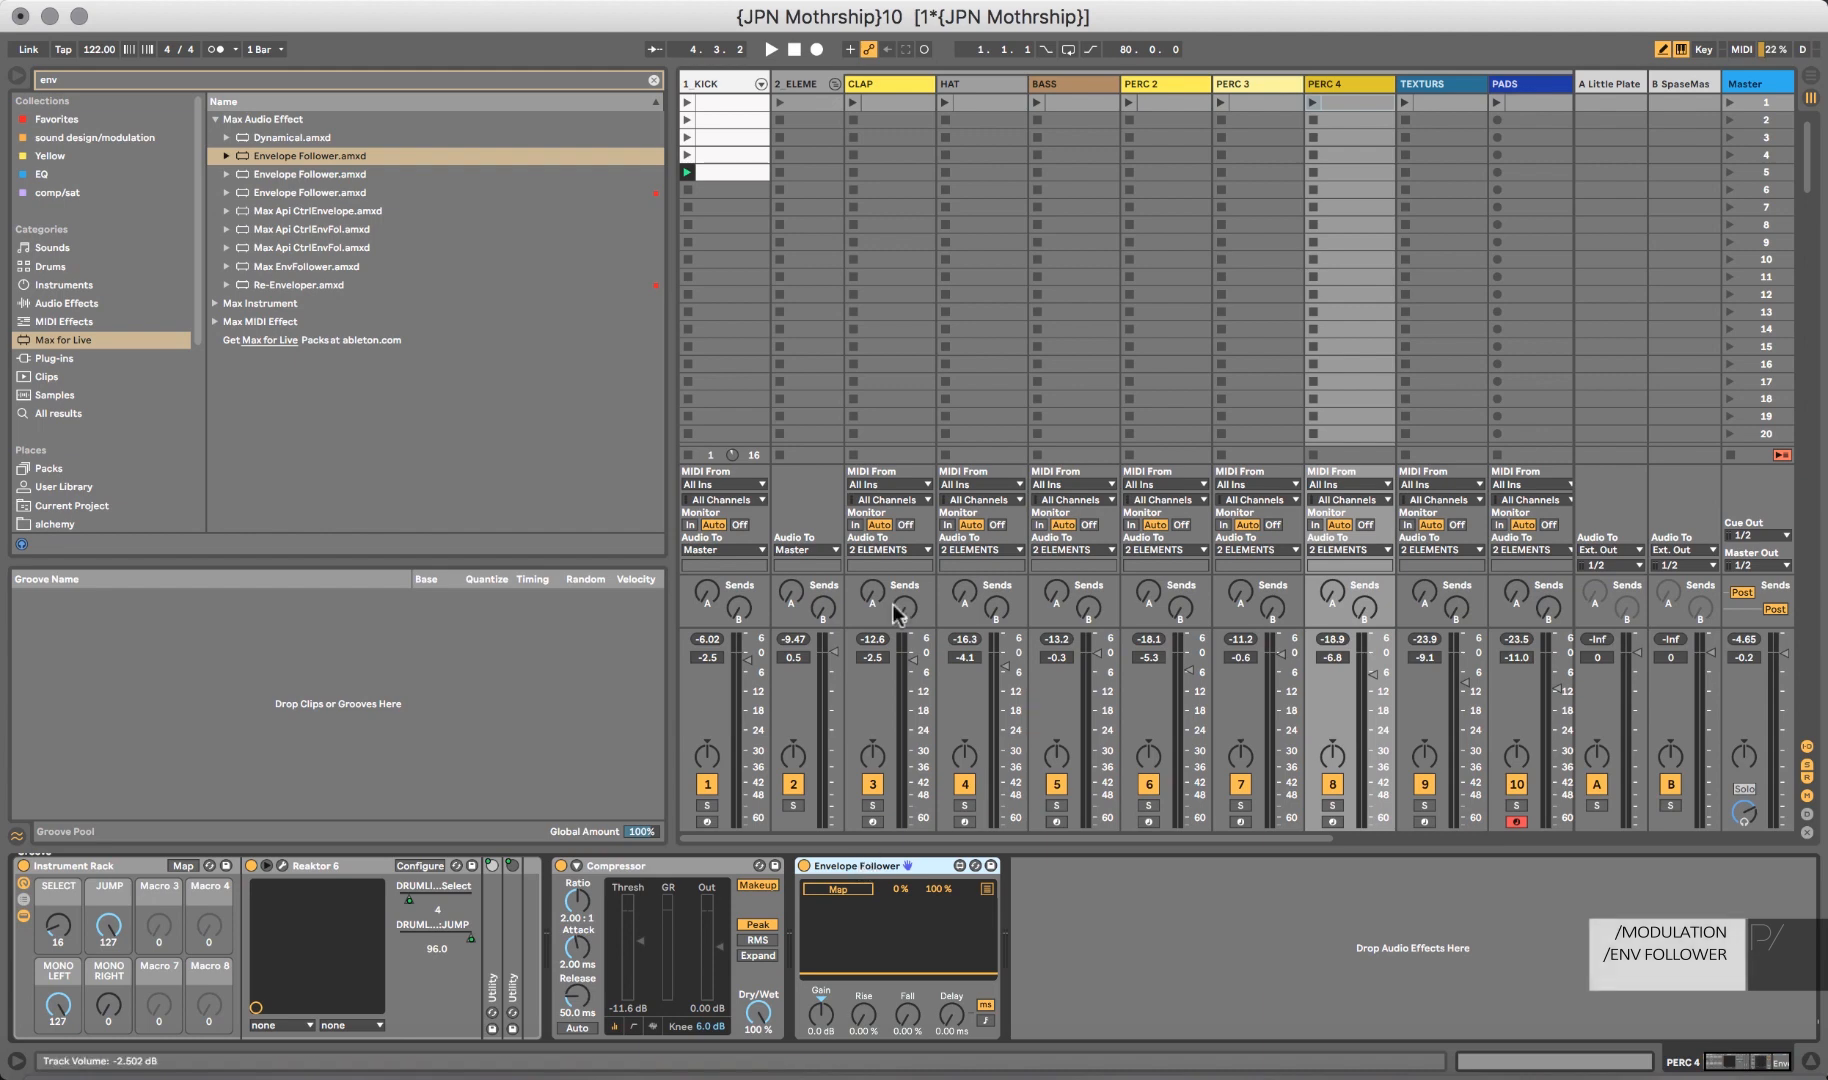
click(893, 88)
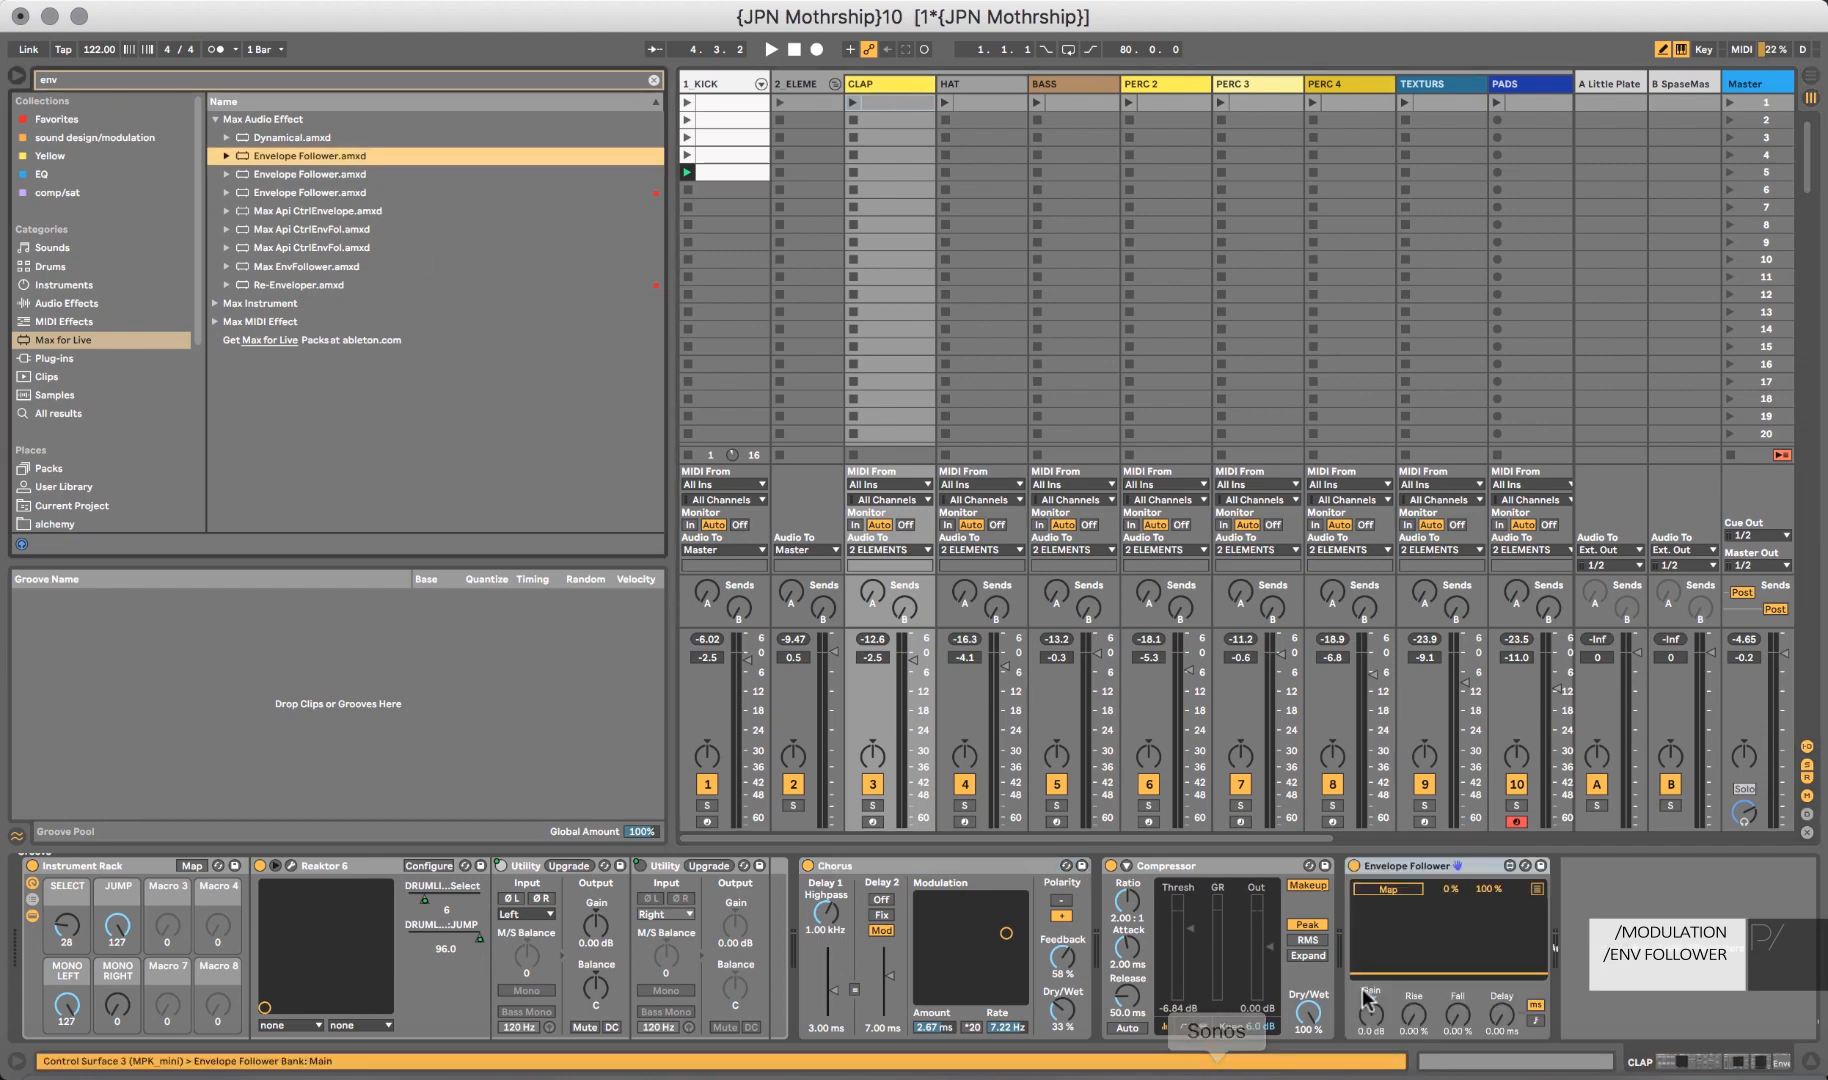
Solo the CLAP track and compare its playback with the Chorus device switched off and on.
click(876, 860)
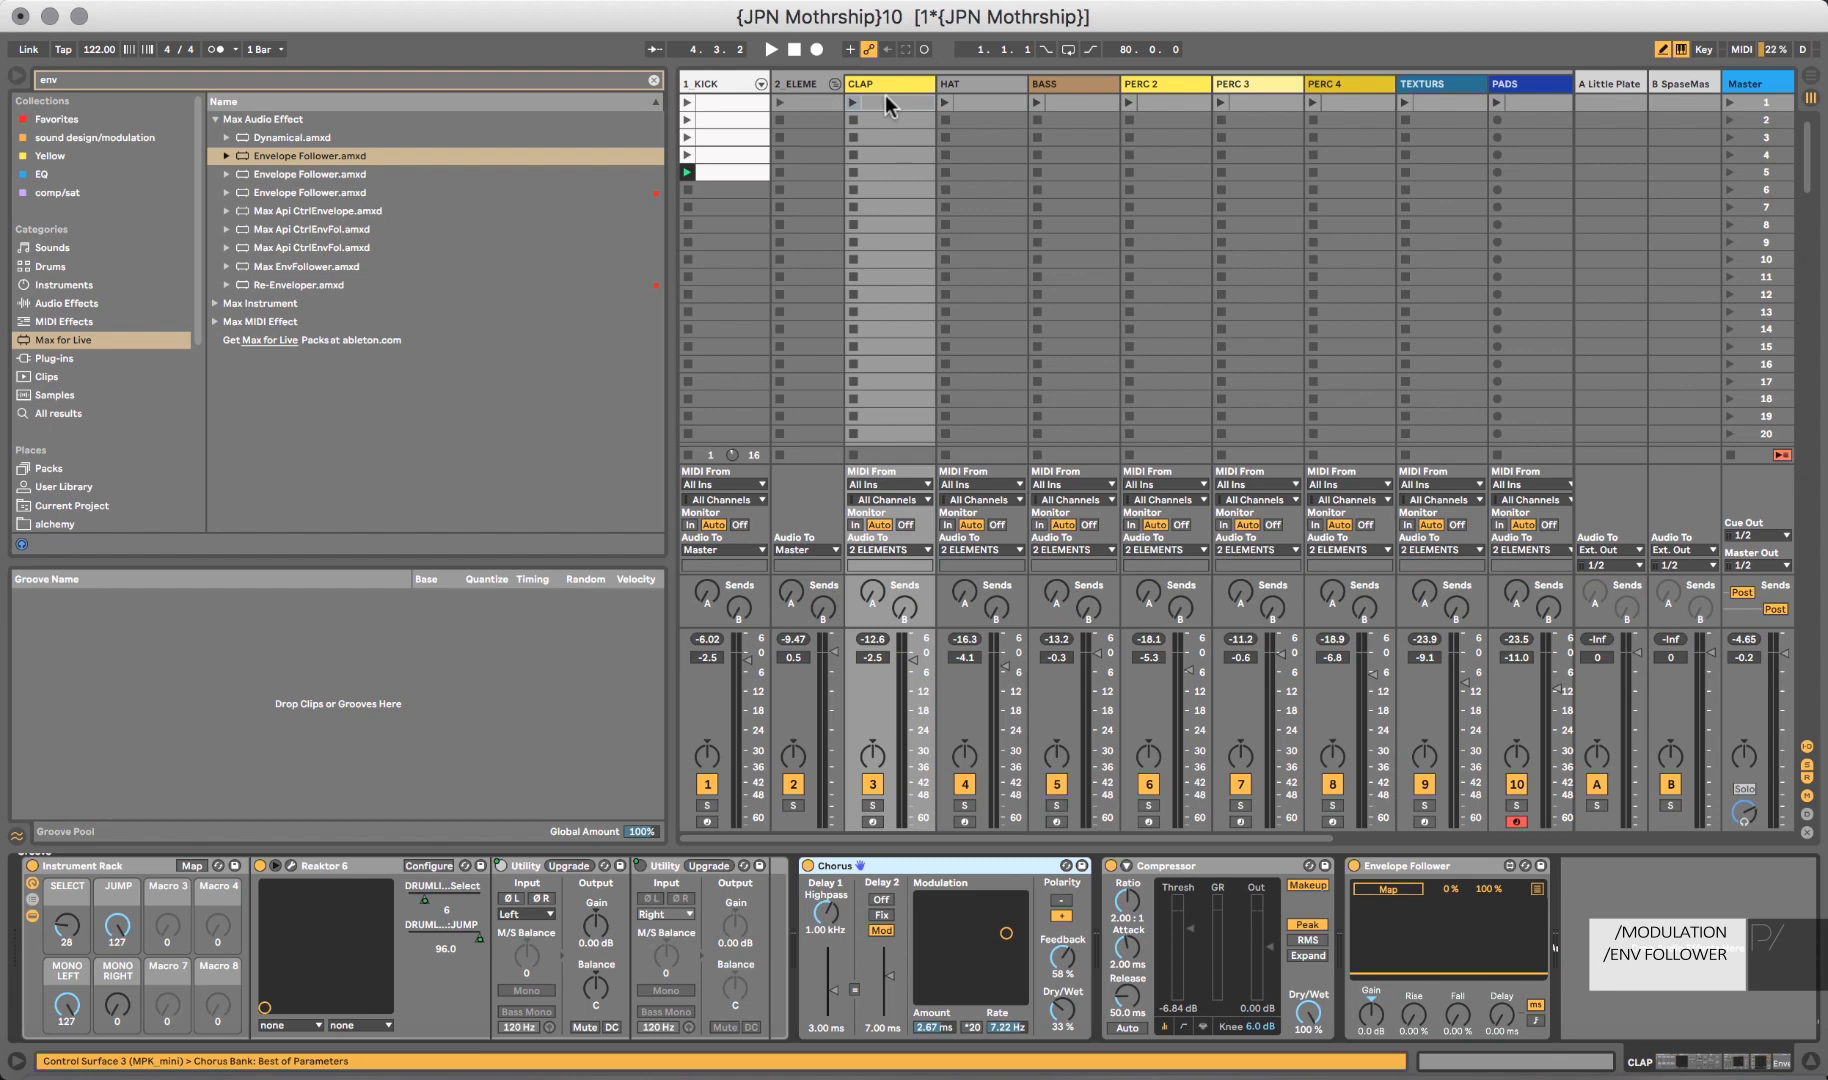
key(0)
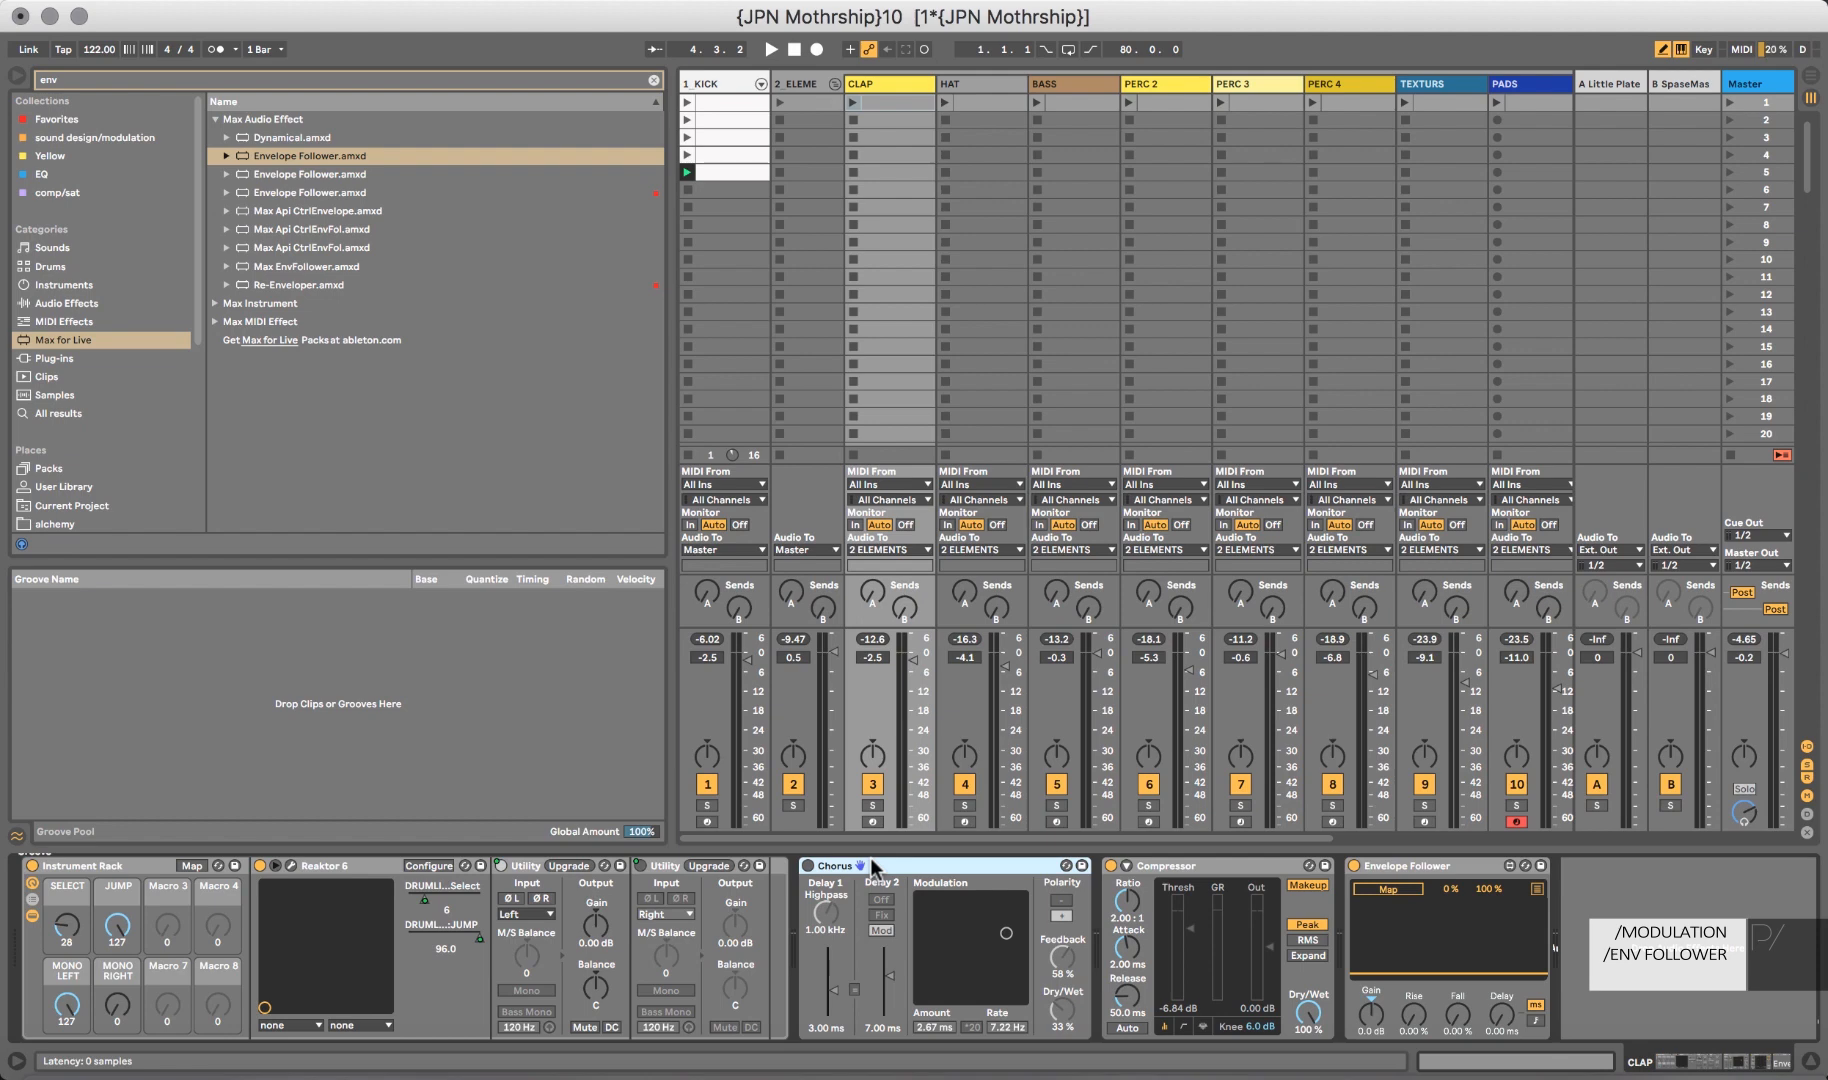
click(872, 805)
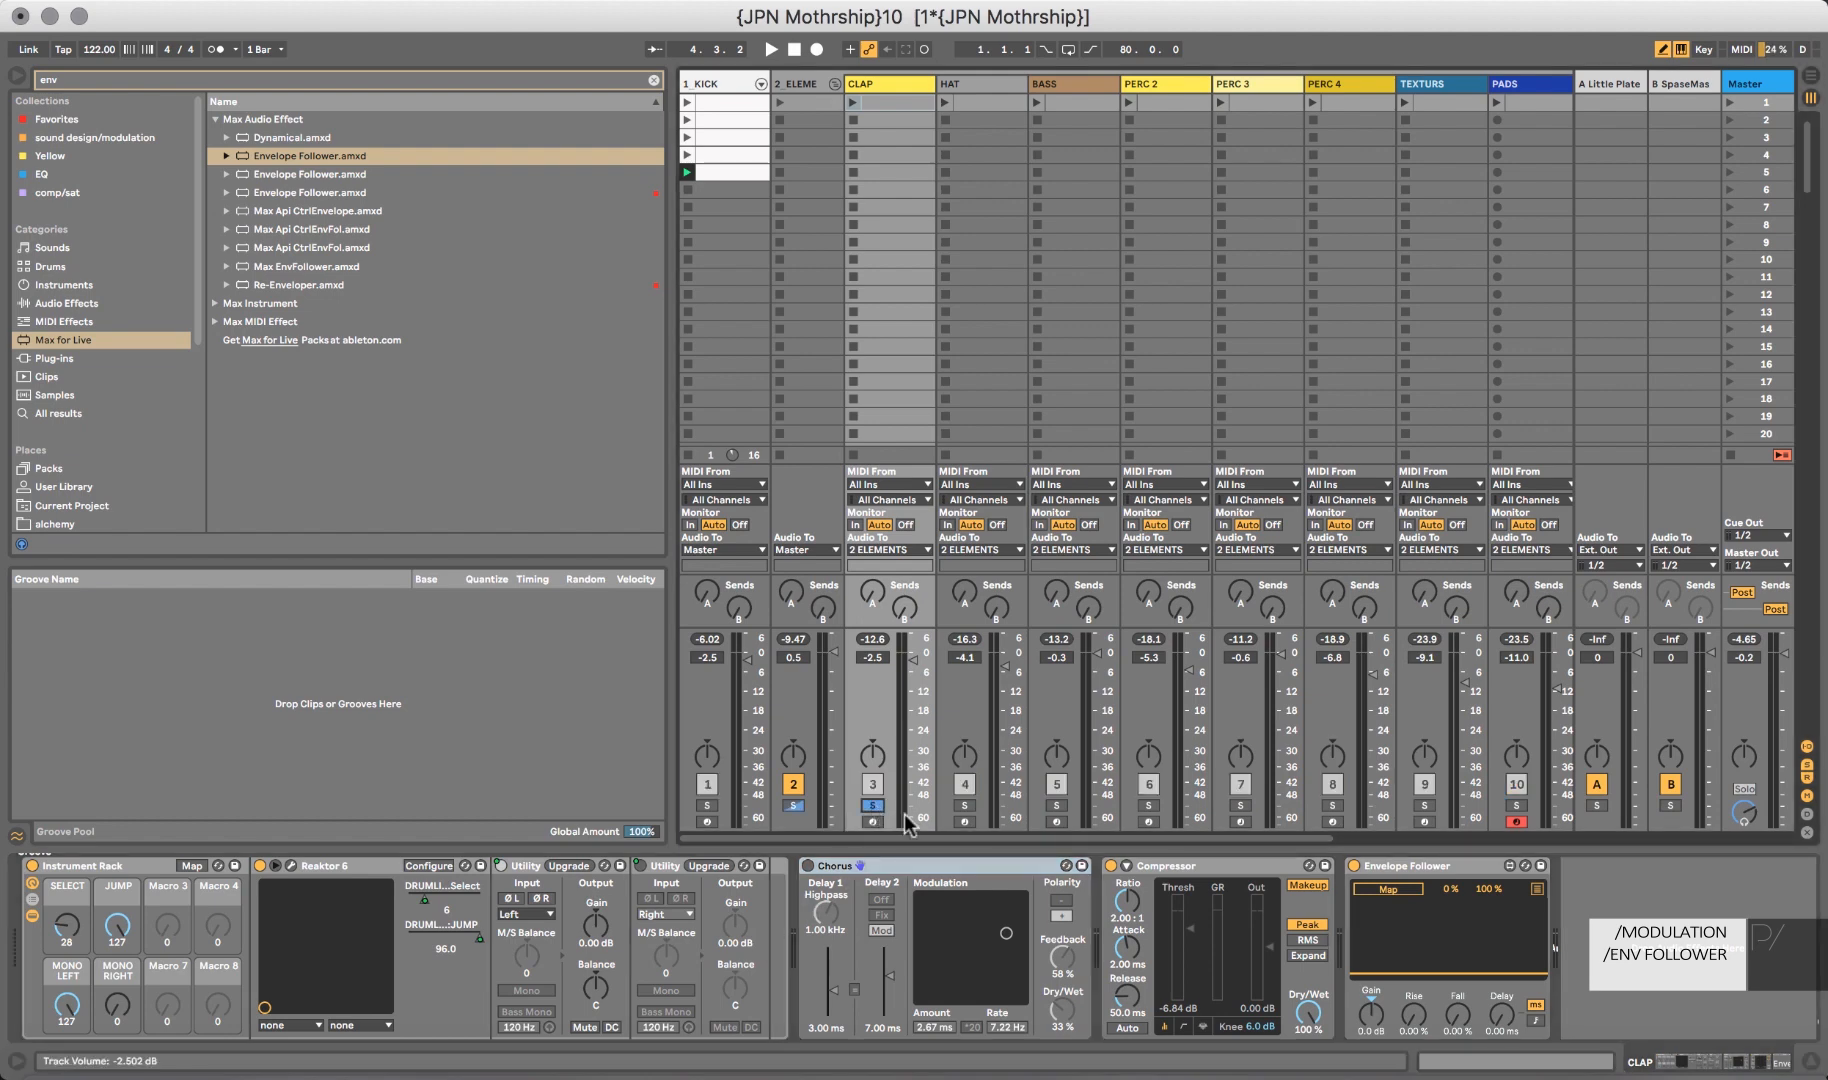
key(space)
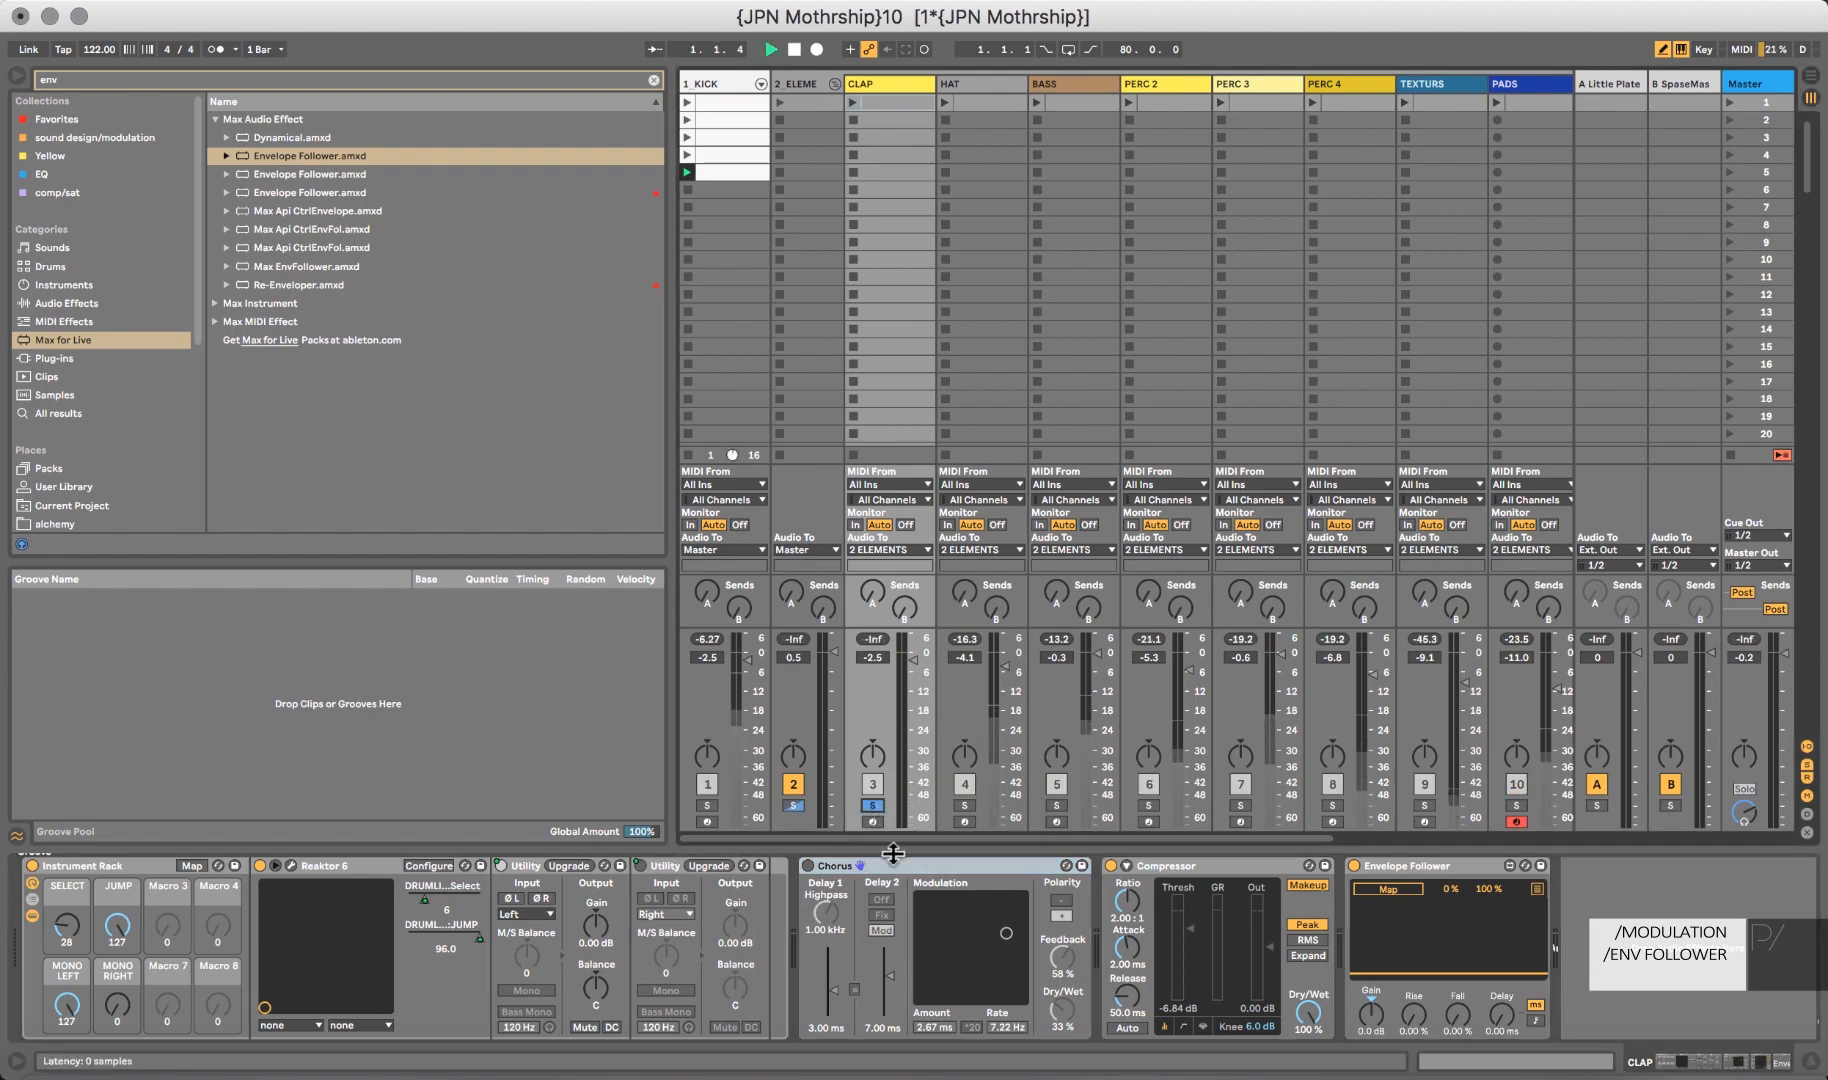
click(808, 866)
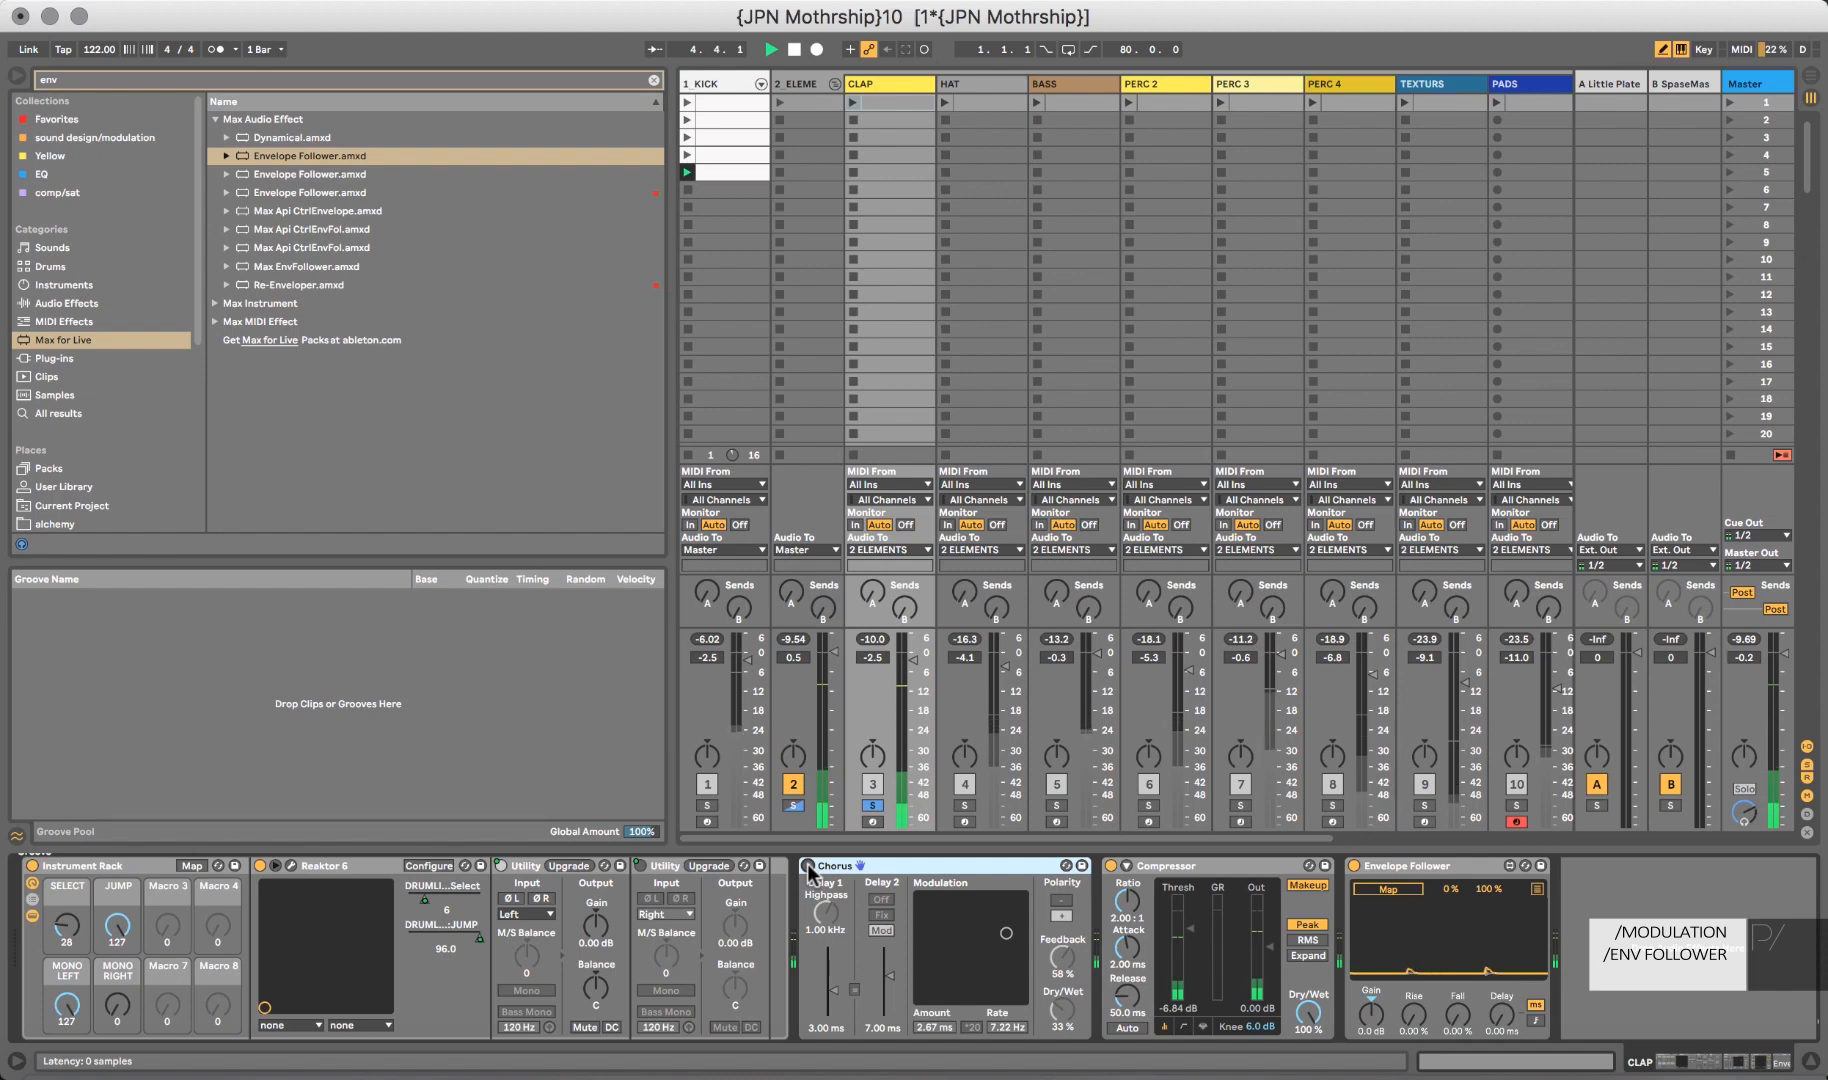
key(space)
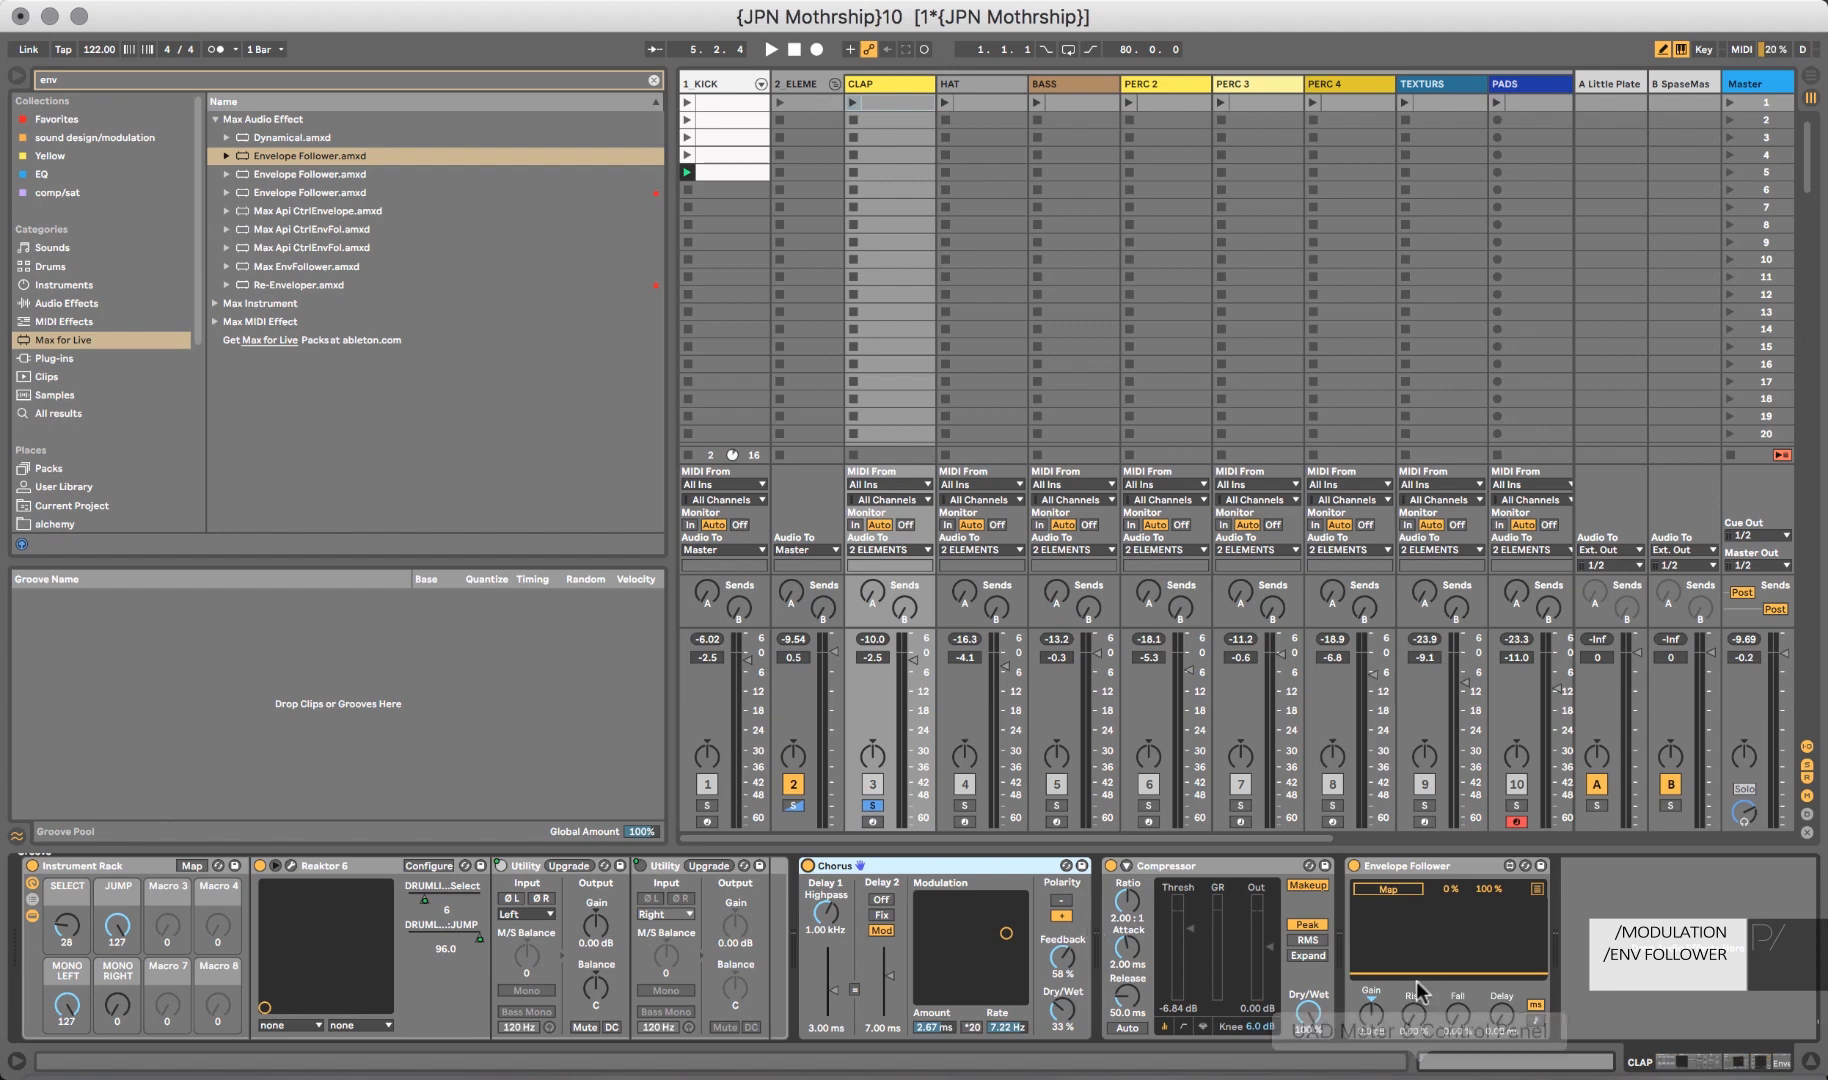
Move the Envelope Follower in front of the Chorus on the CLAP track and play the soloed track to check its signal.
click(1399, 866)
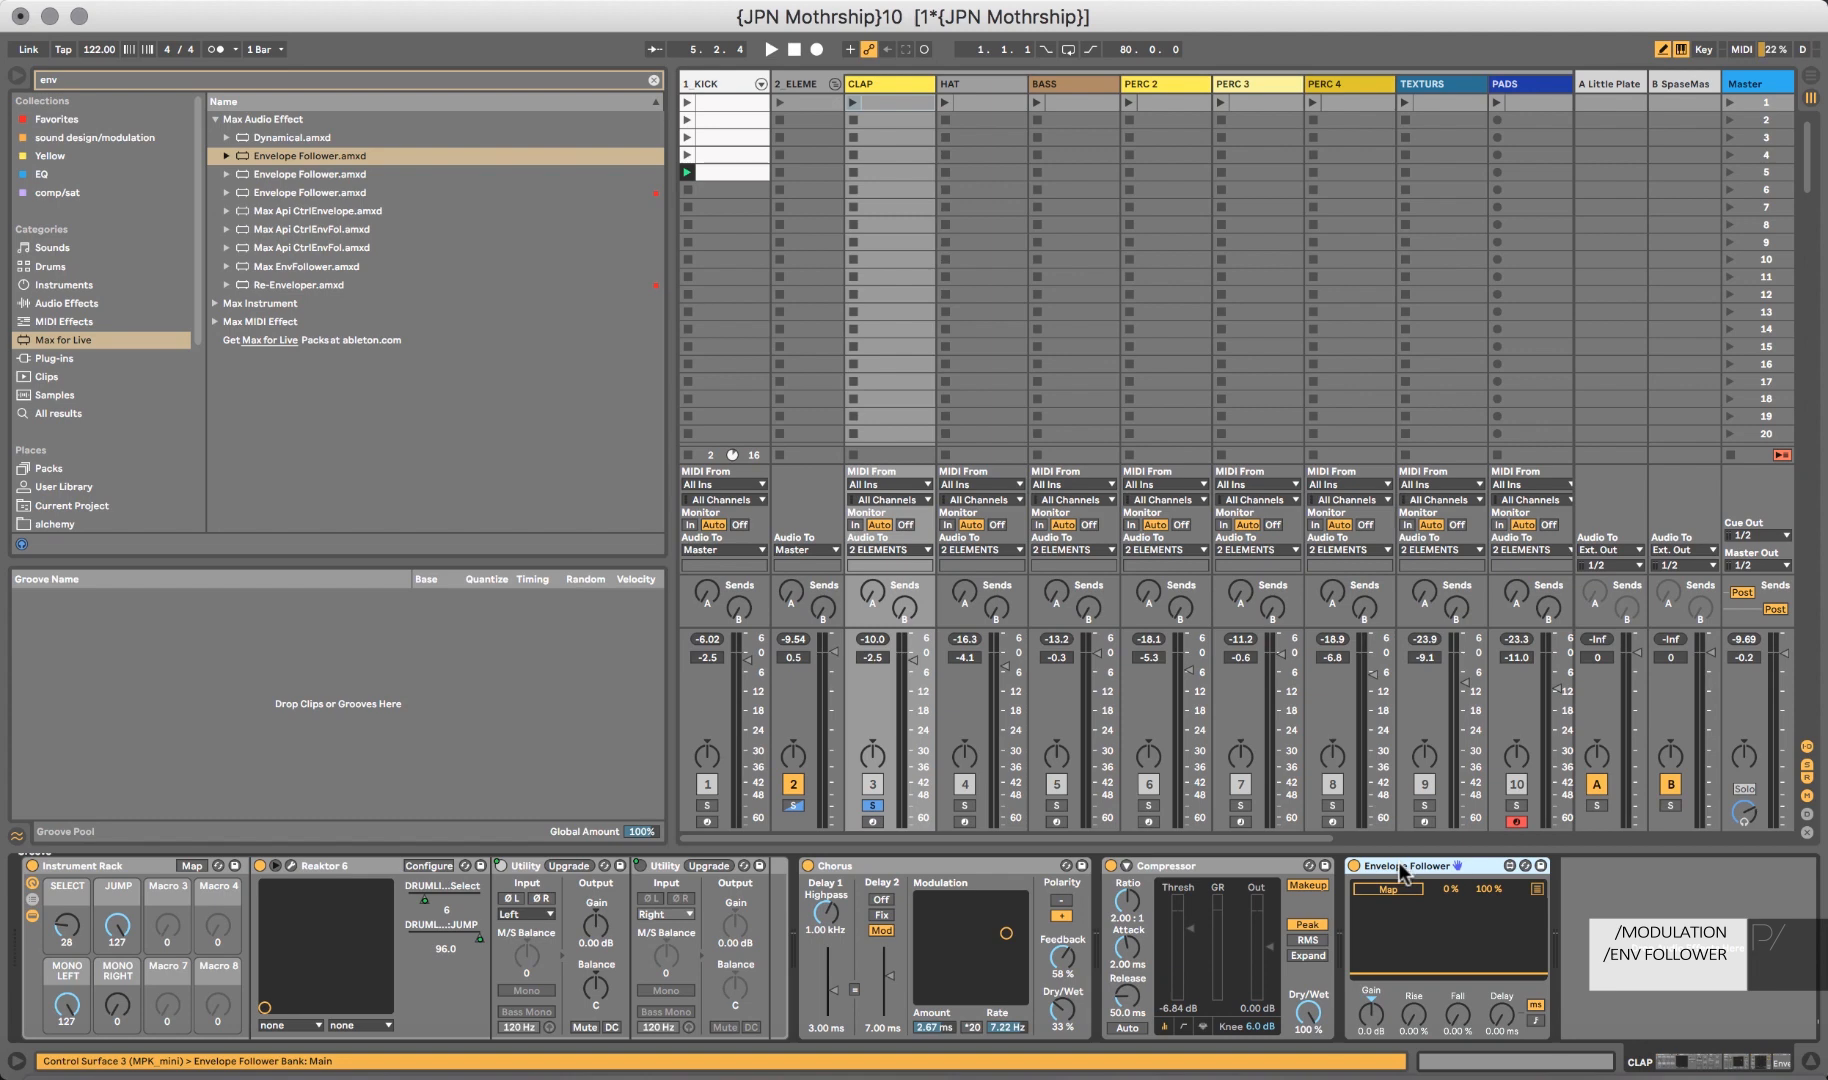
key(space)
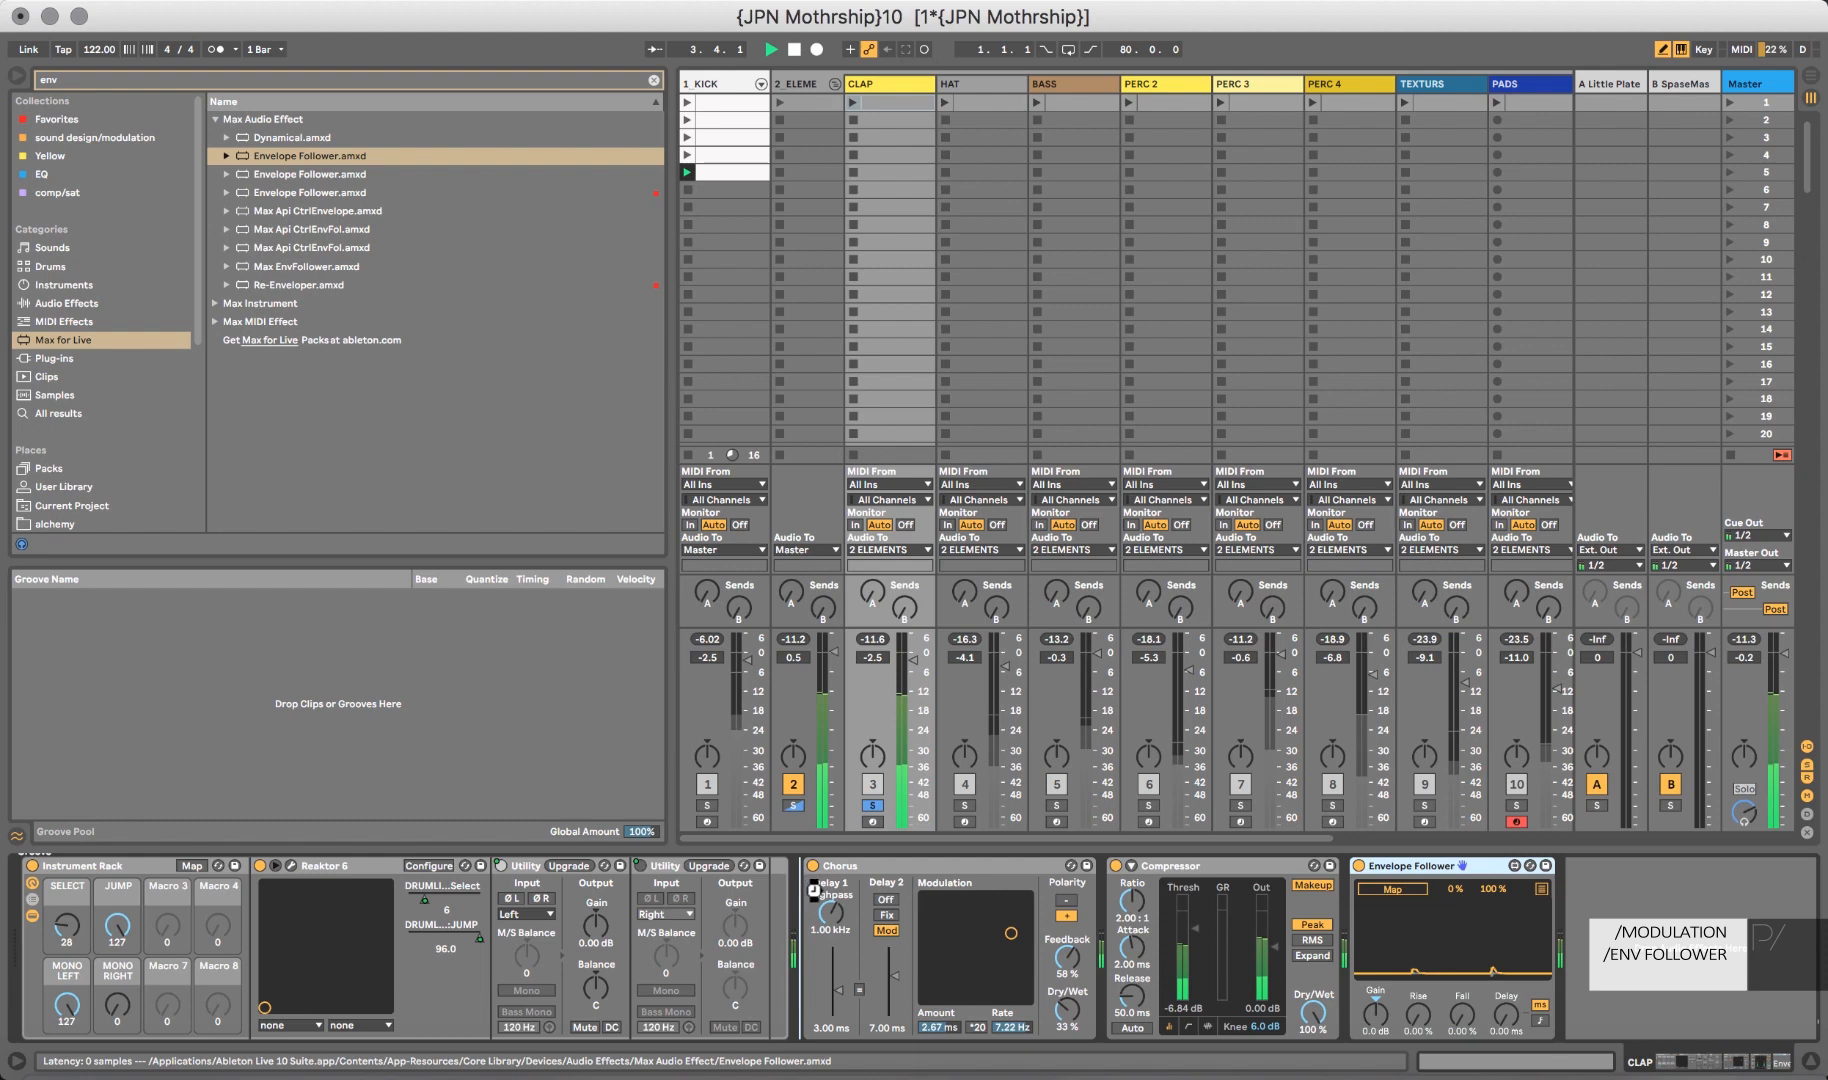
drag(813, 888, 815, 890)
key(space)
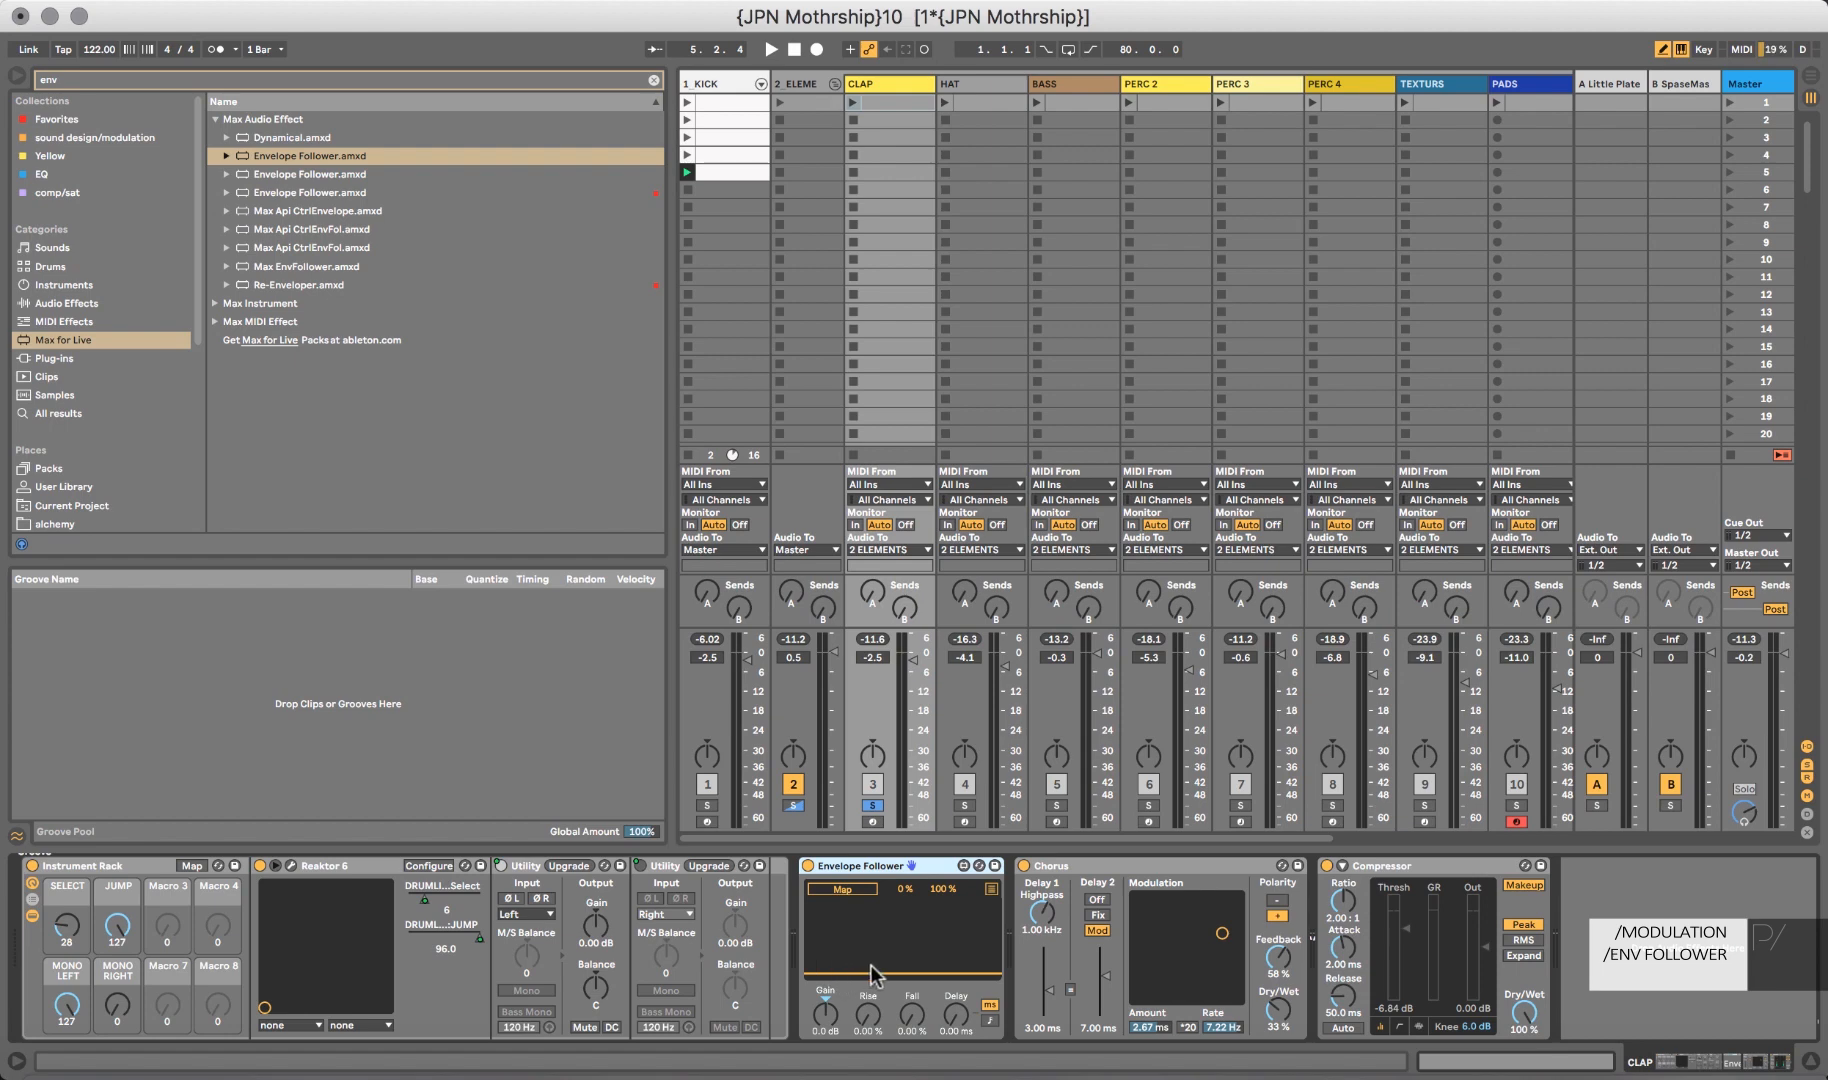
key(space)
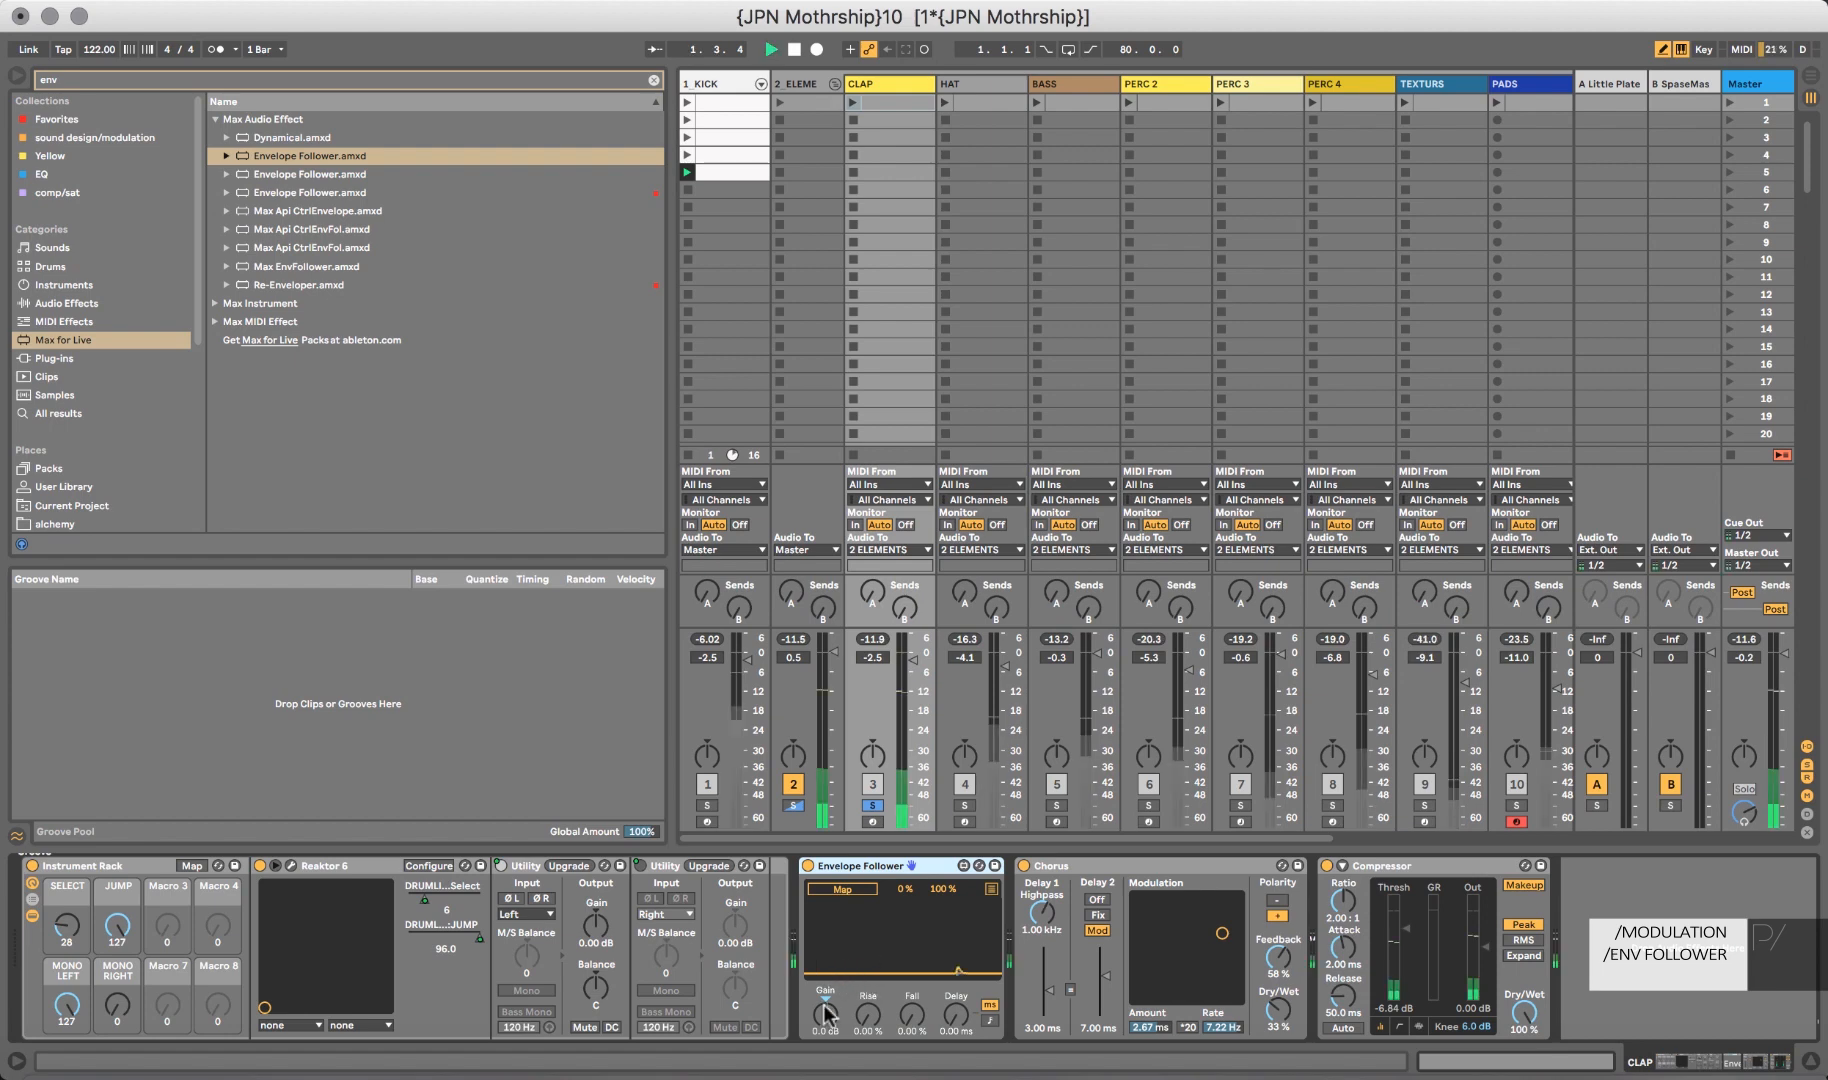
key(space)
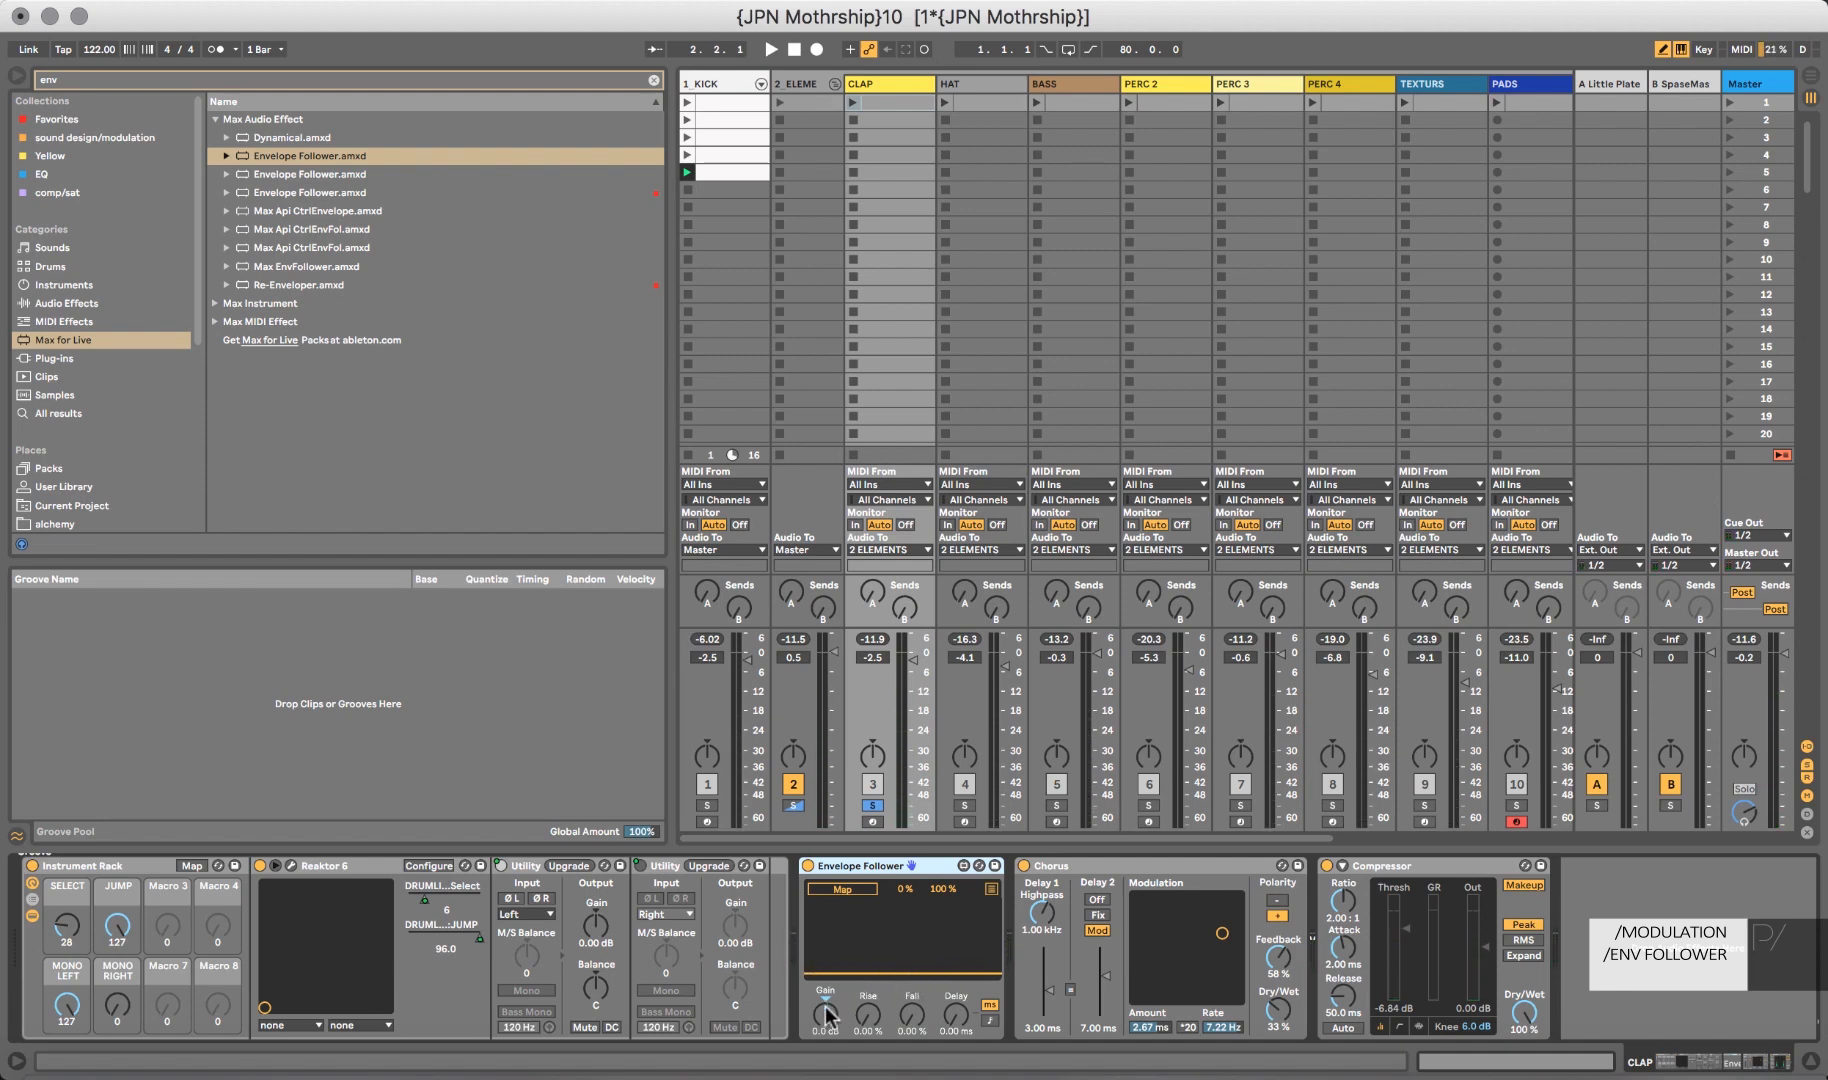
Set the CLAP track's Envelope Follower to Gain 20 dB, Rise 11.0 %, Fall 85.0 % and Delay 256 ms during playback.
key(space)
drag(825, 1005, 825, 955)
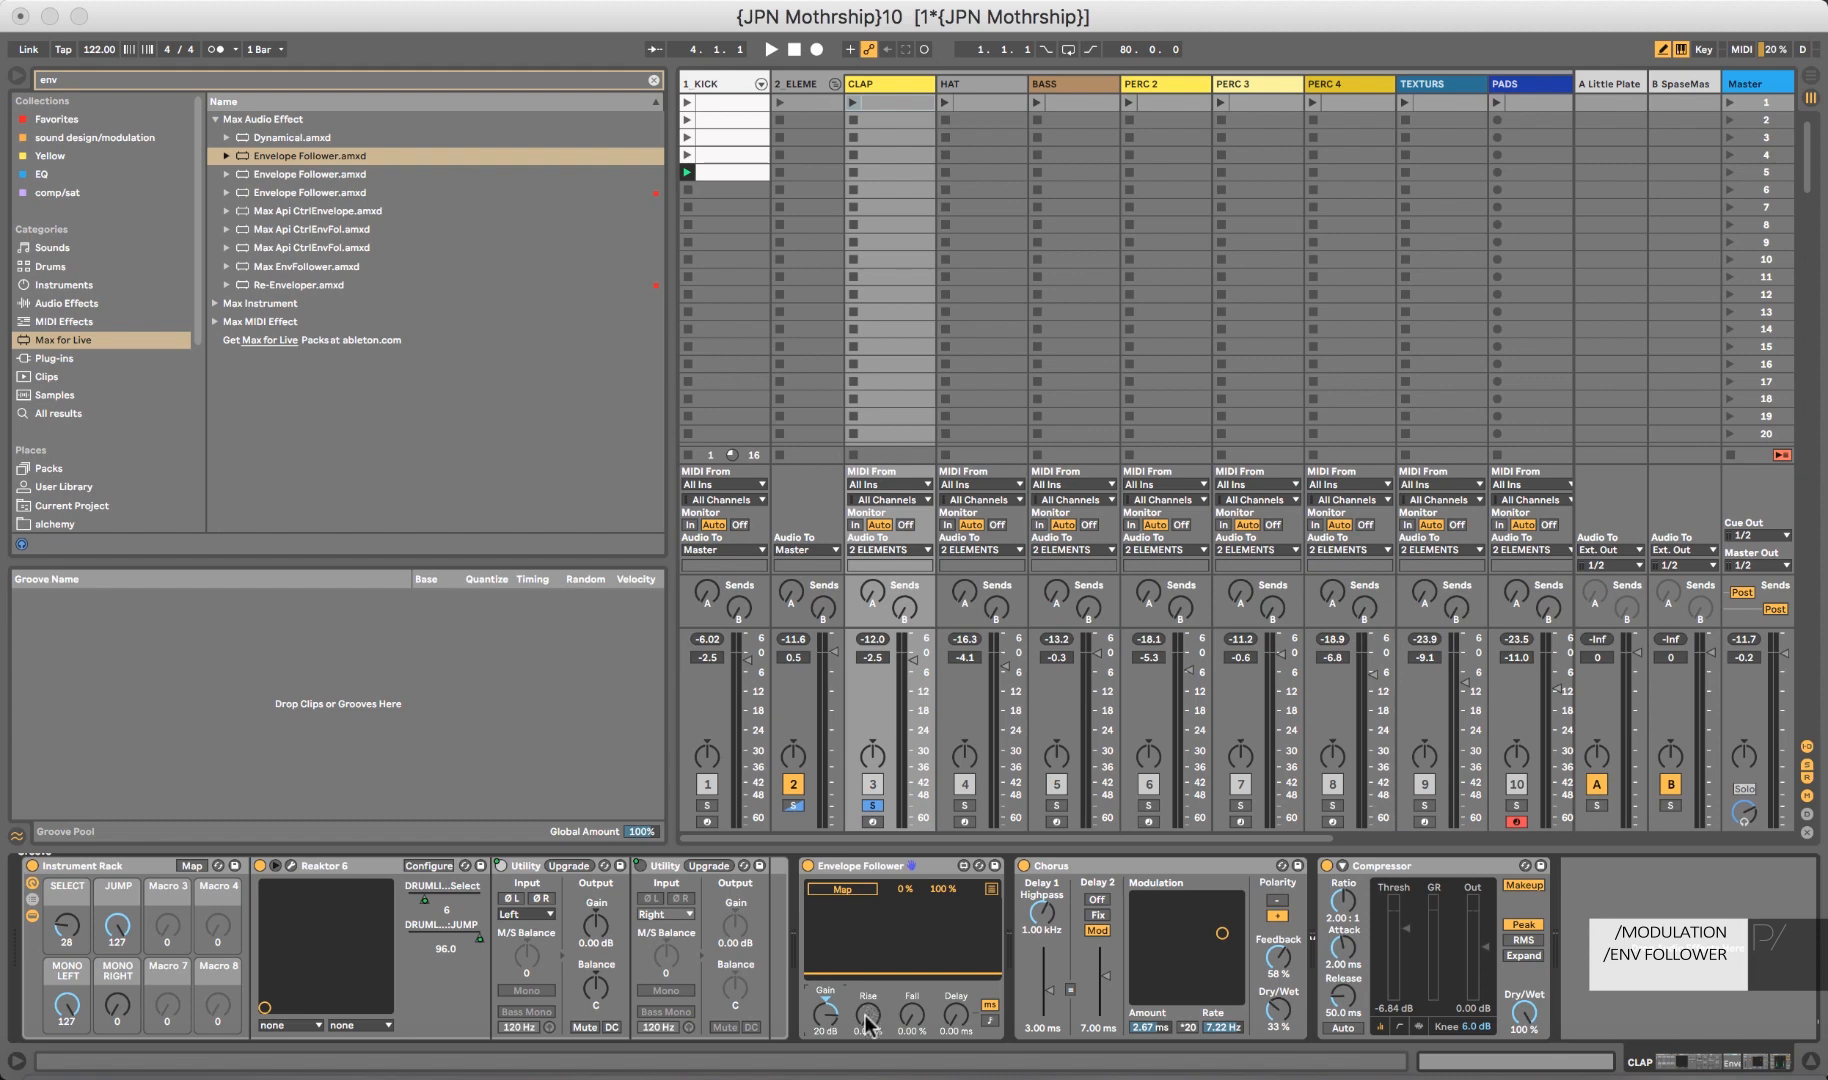
key(space)
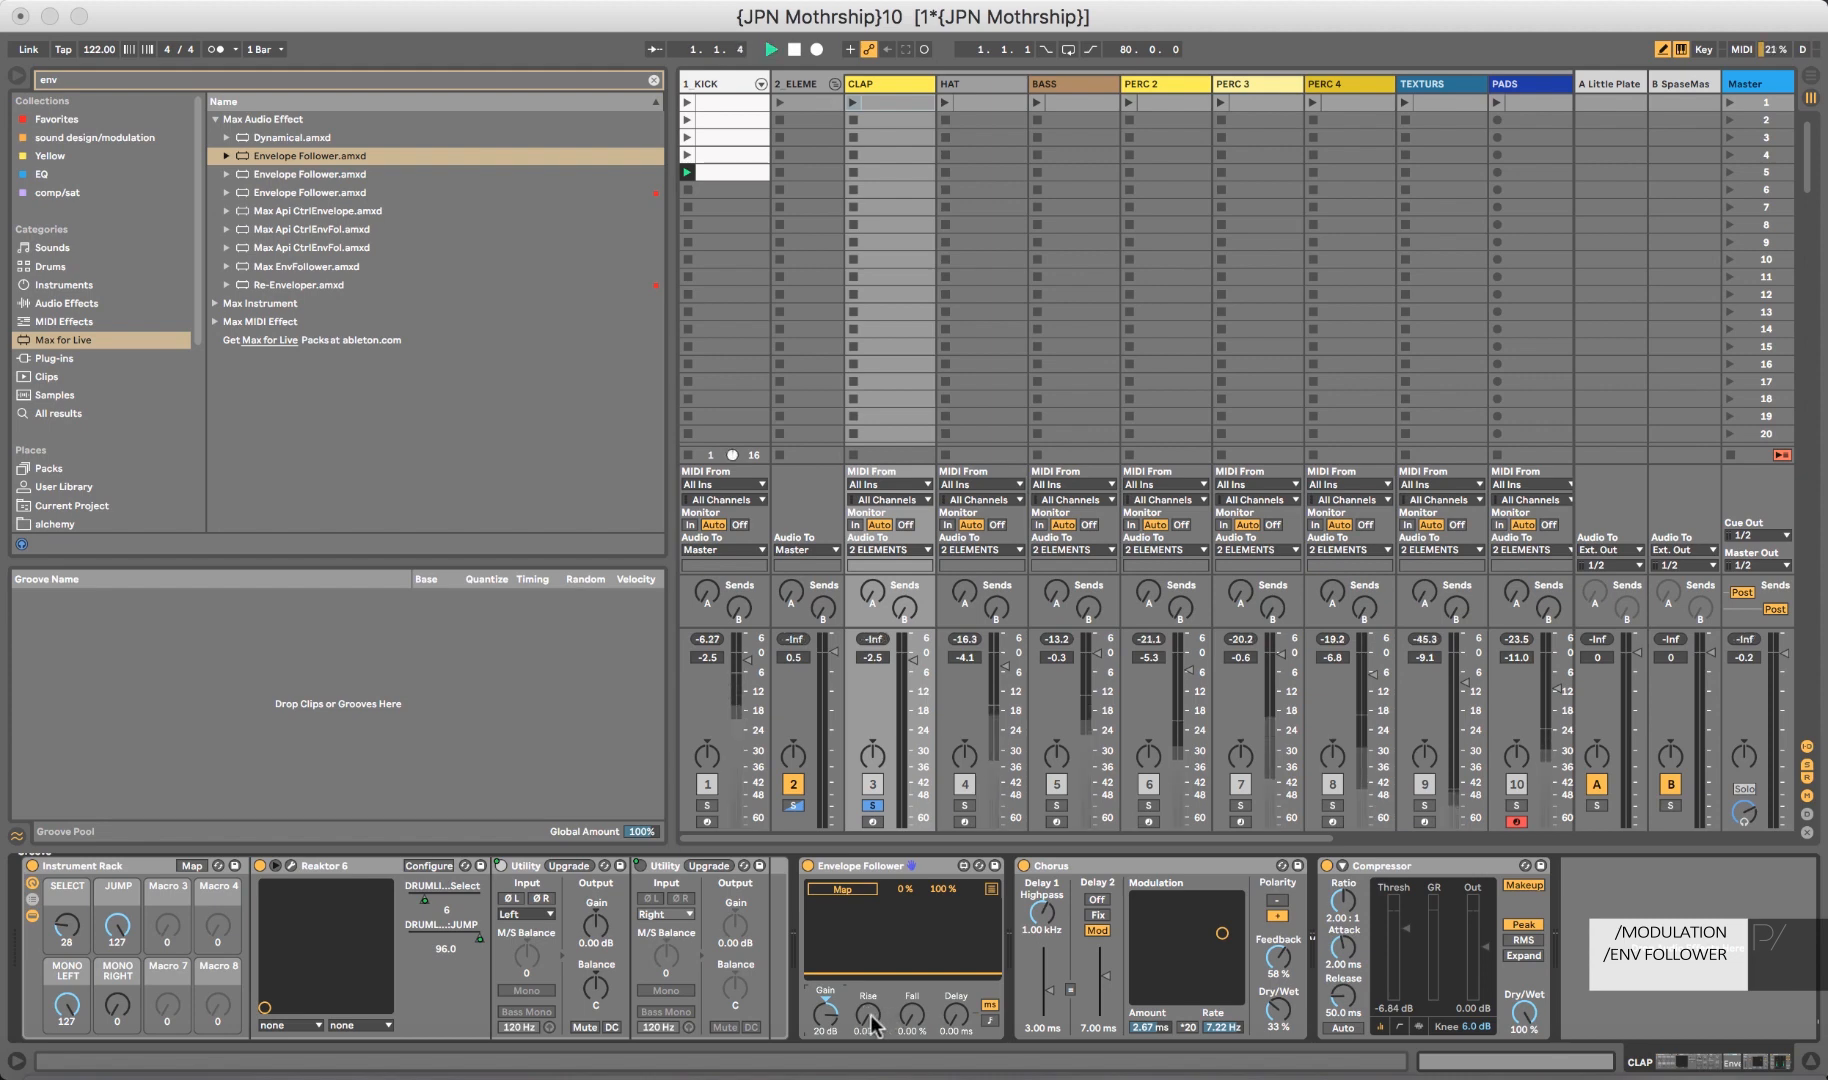
drag(868, 1013, 868, 980)
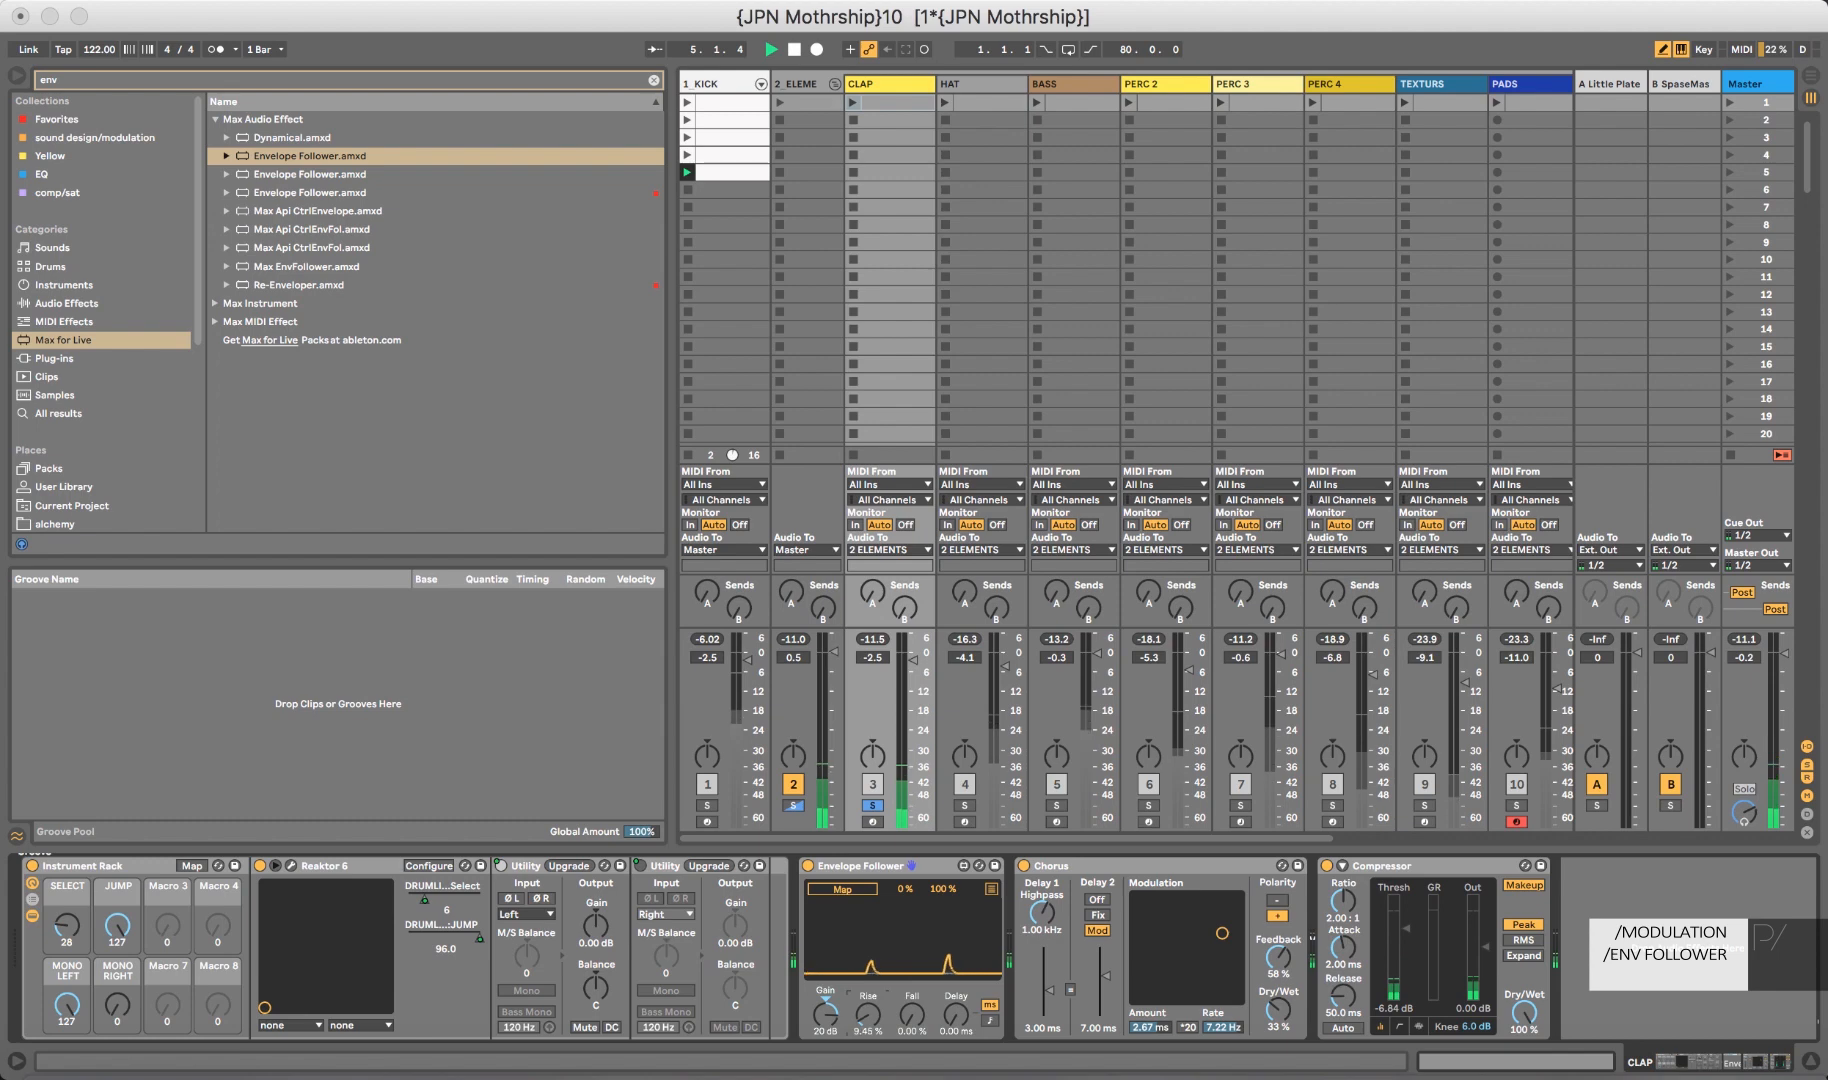
drag(912, 1013, 866, 1024)
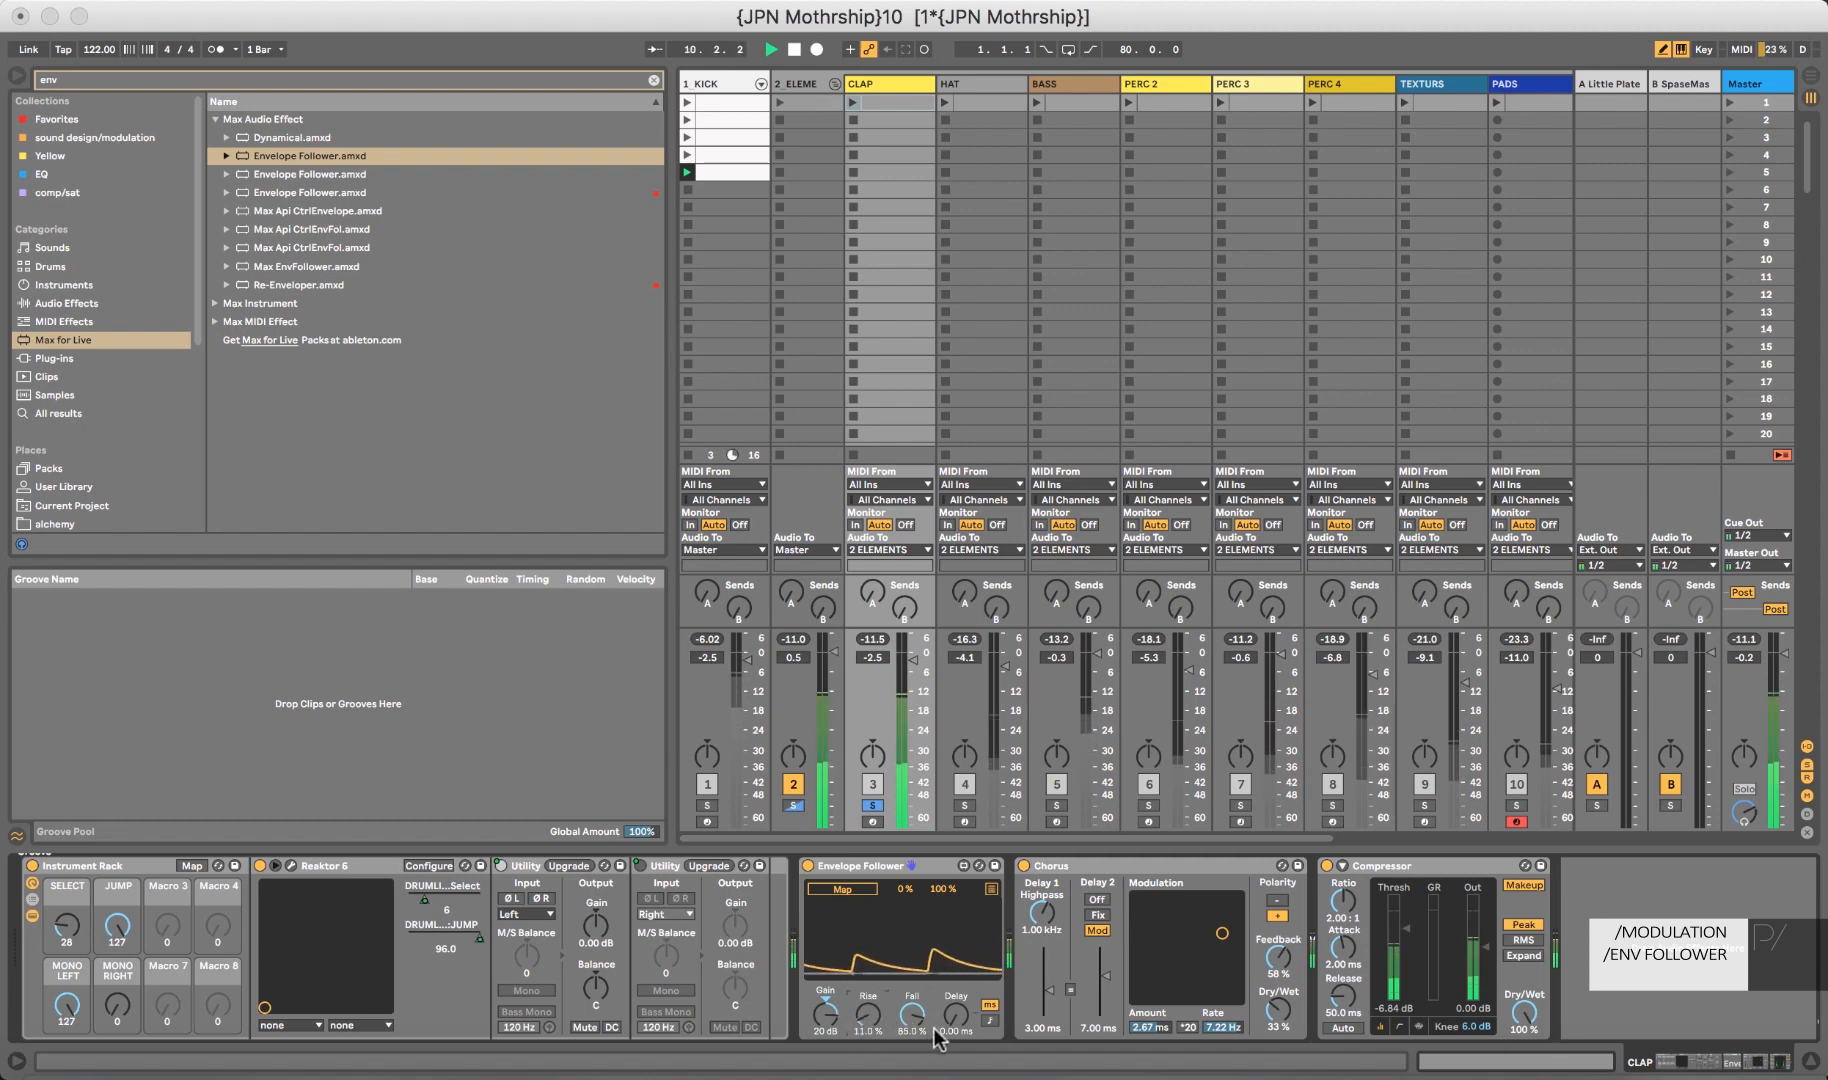
drag(956, 1014, 954, 995)
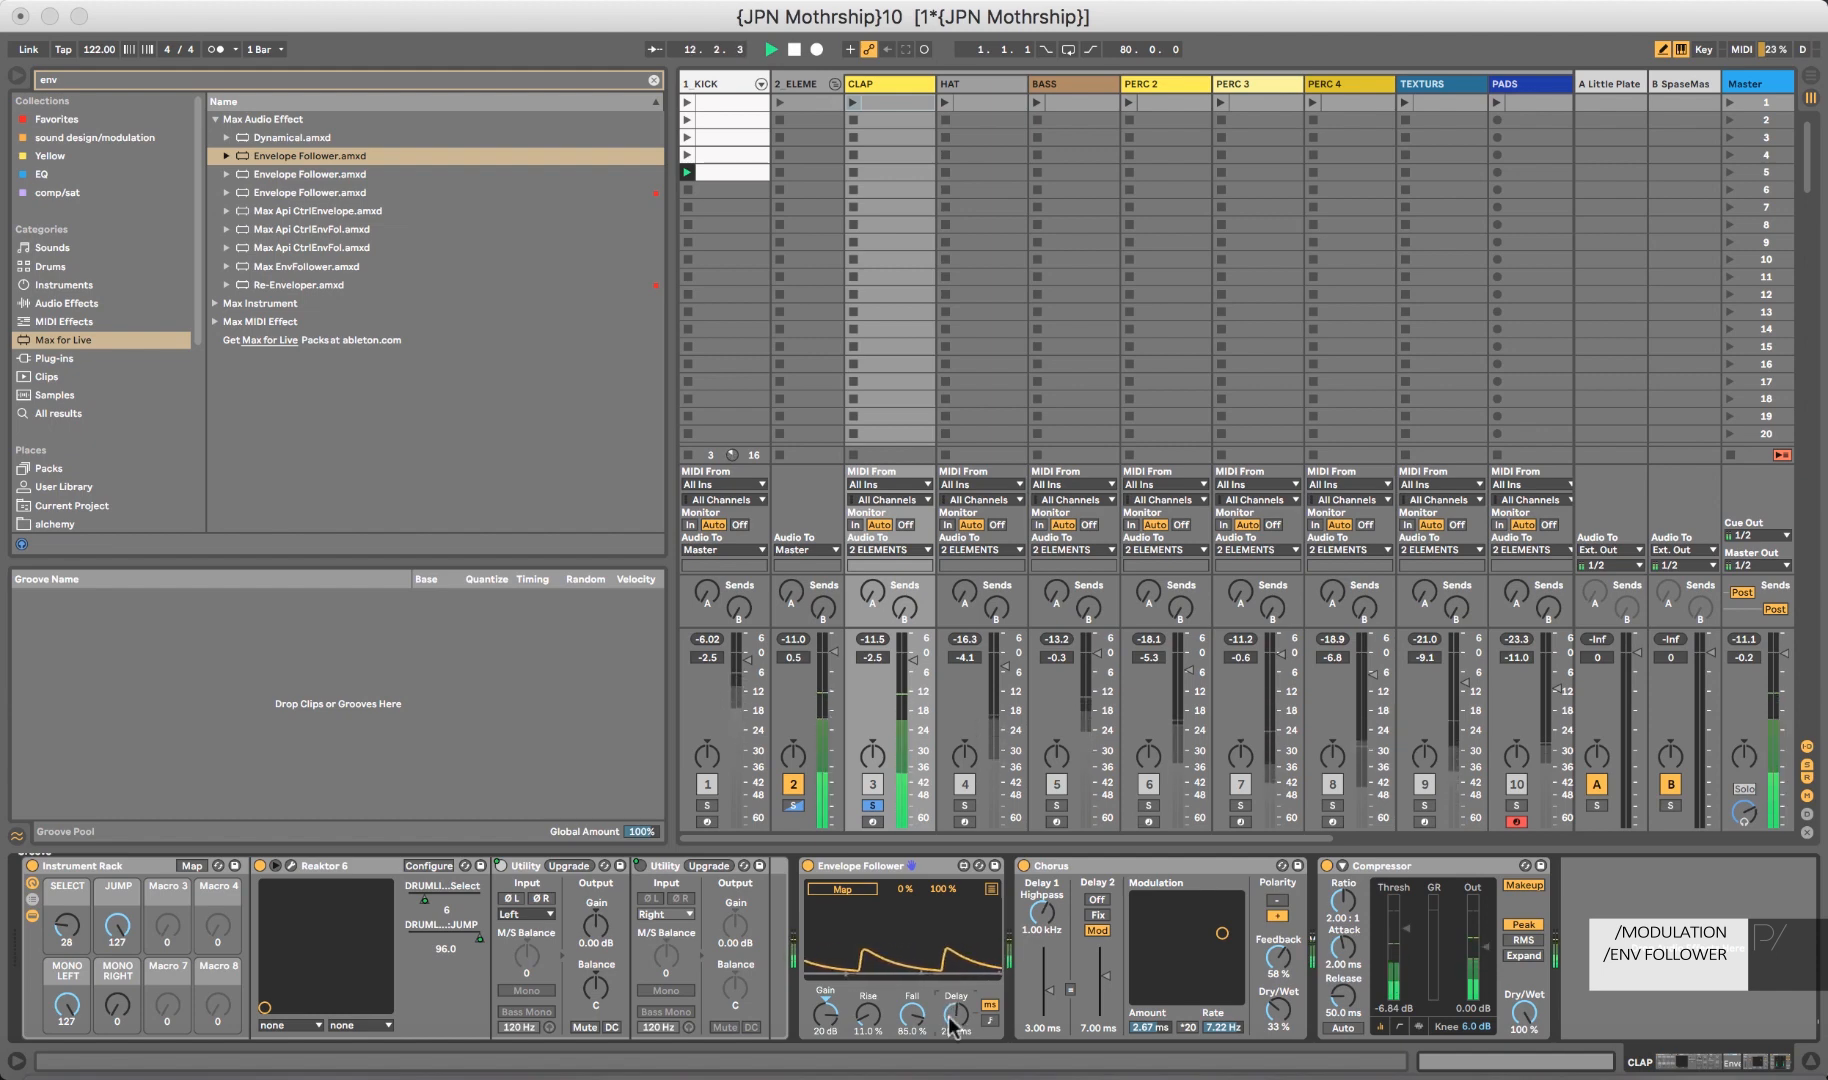
Map the Envelope Follower to the Chorus's Dry/Wet and set the mapping range's minimum to 28 % during playback.
click(843, 888)
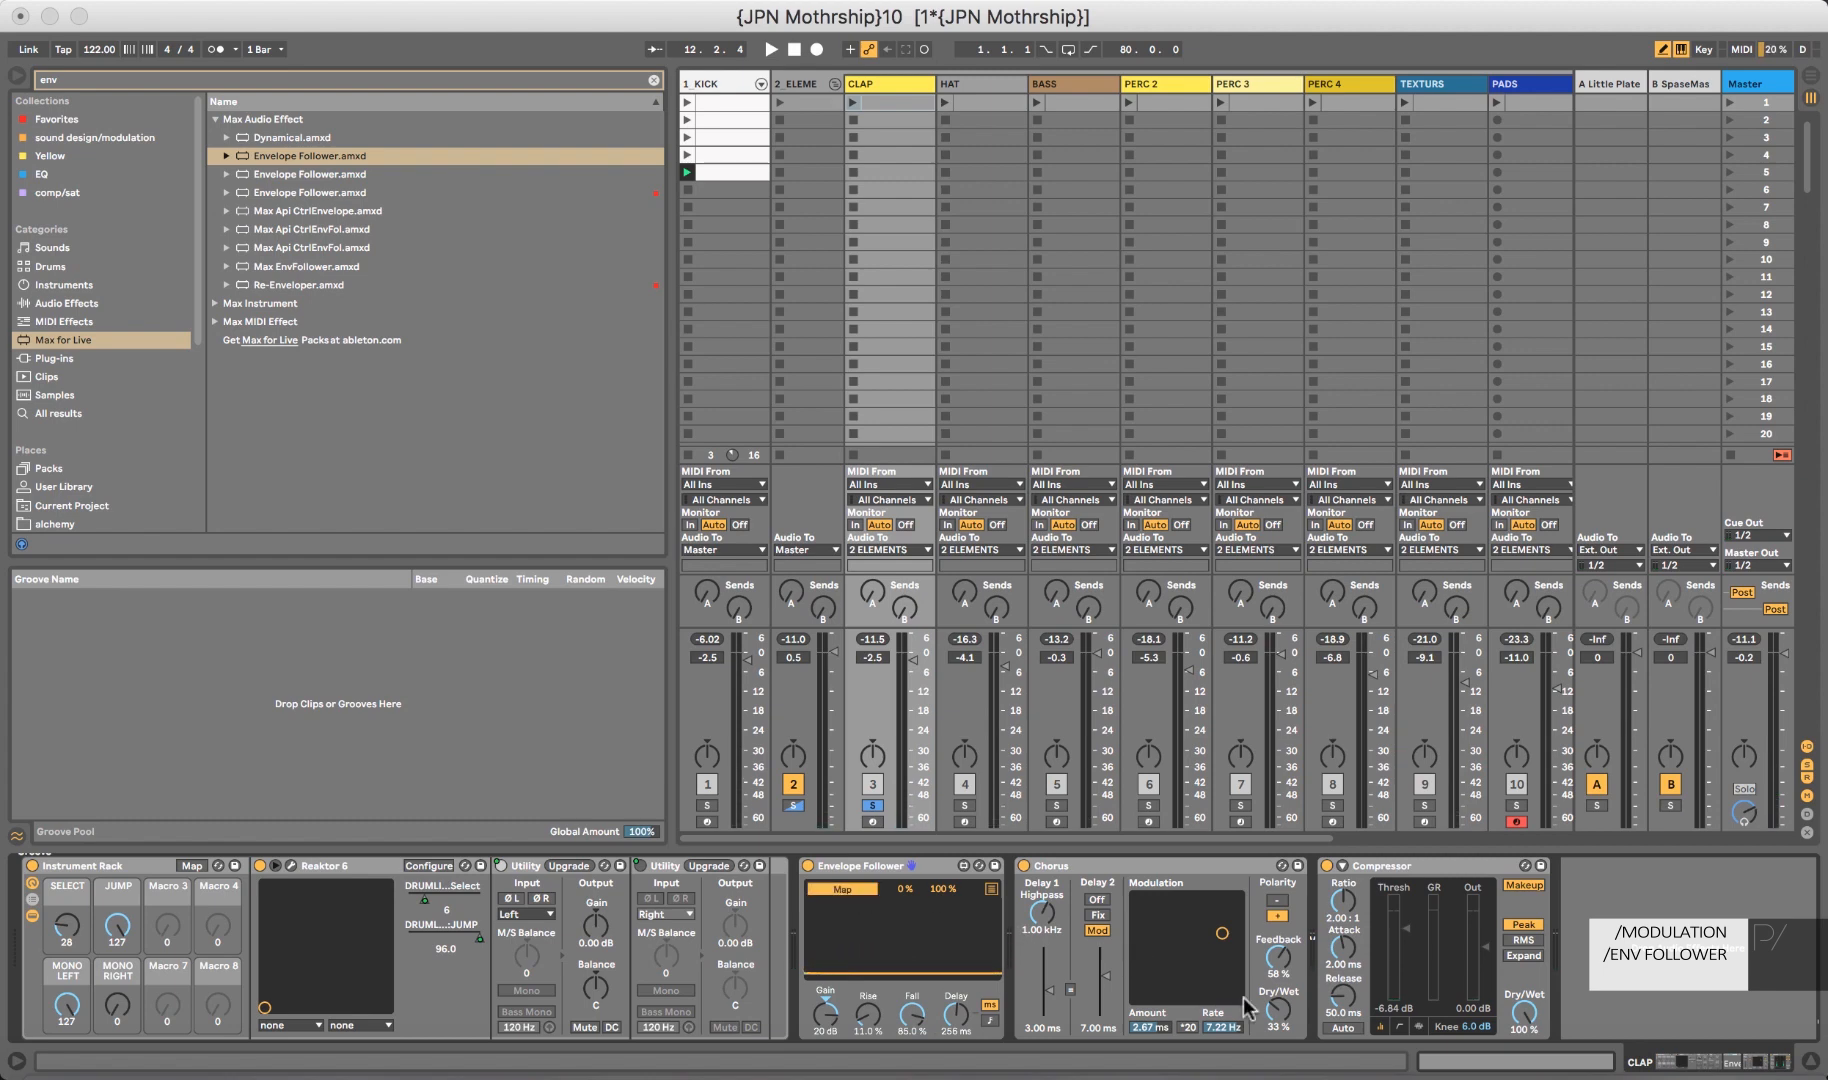
click(1276, 1014)
key(space)
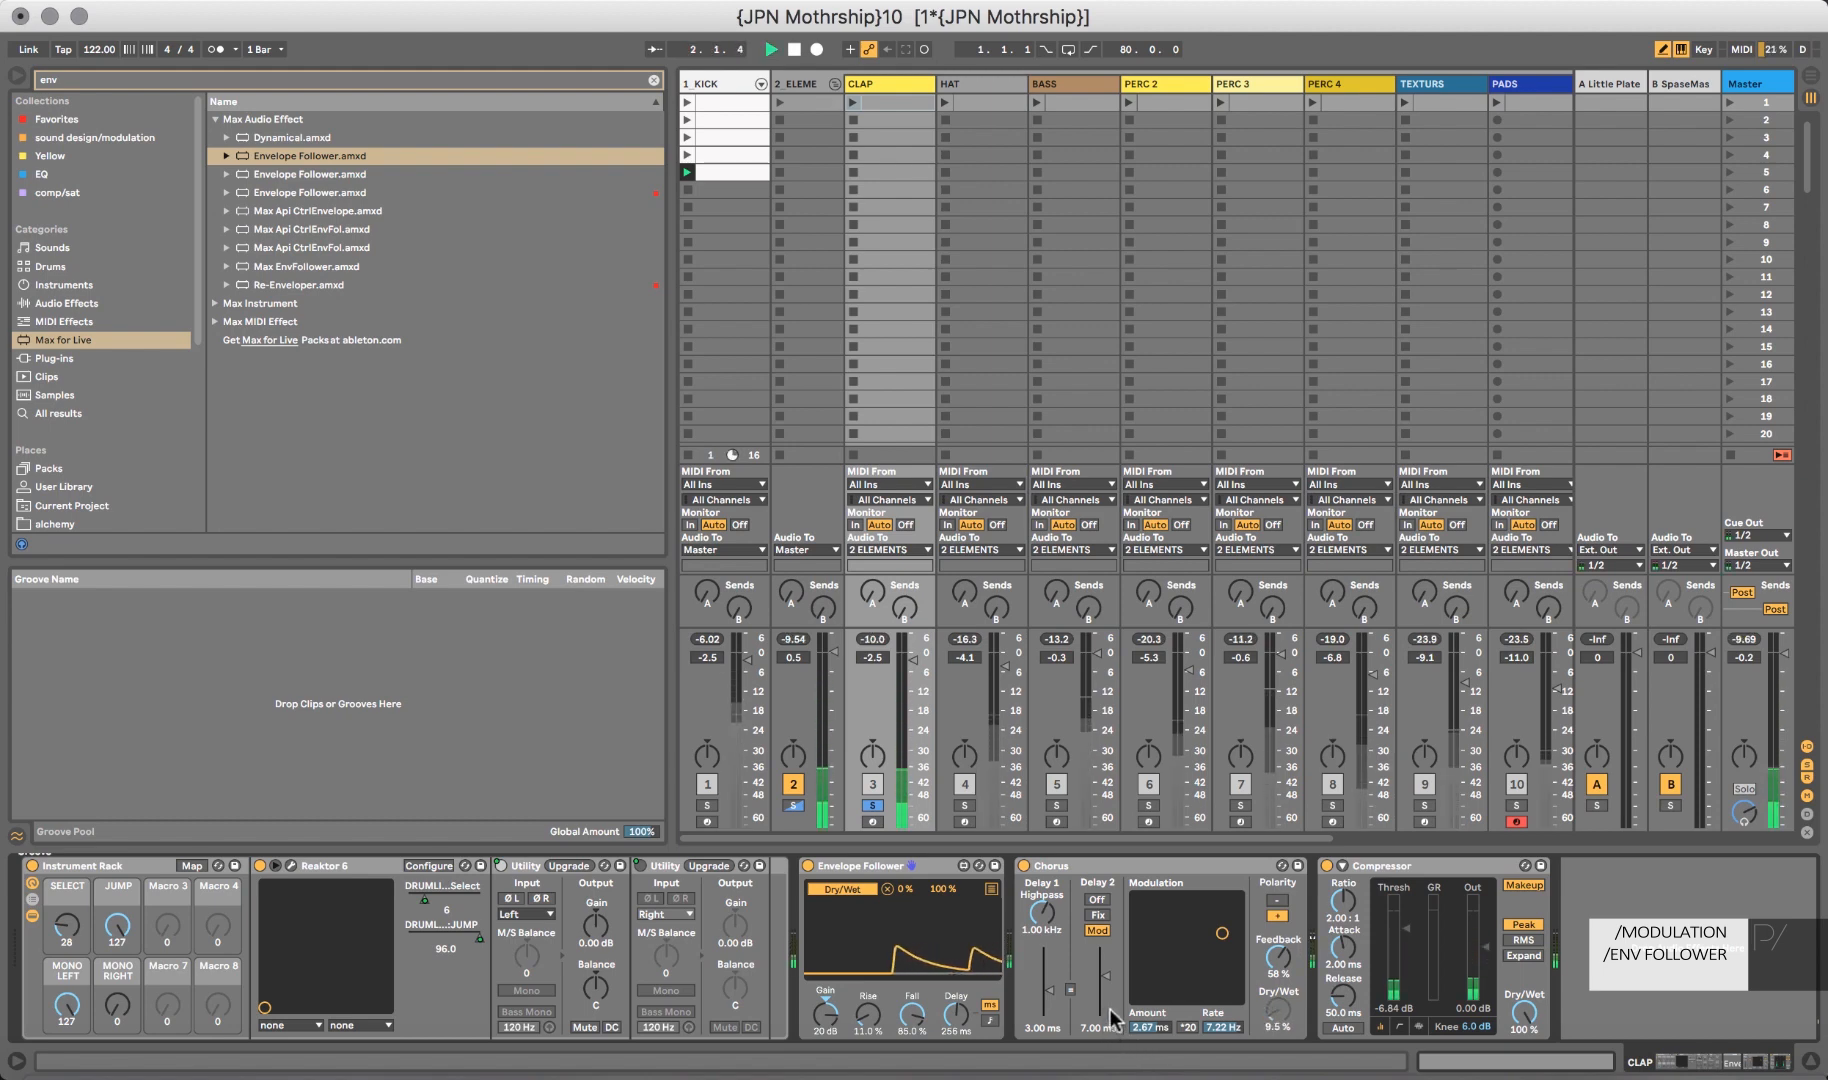
mouse_move(912, 893)
mouse_down()
mouse_move(912, 860)
mouse_move(901, 887)
mouse_up()
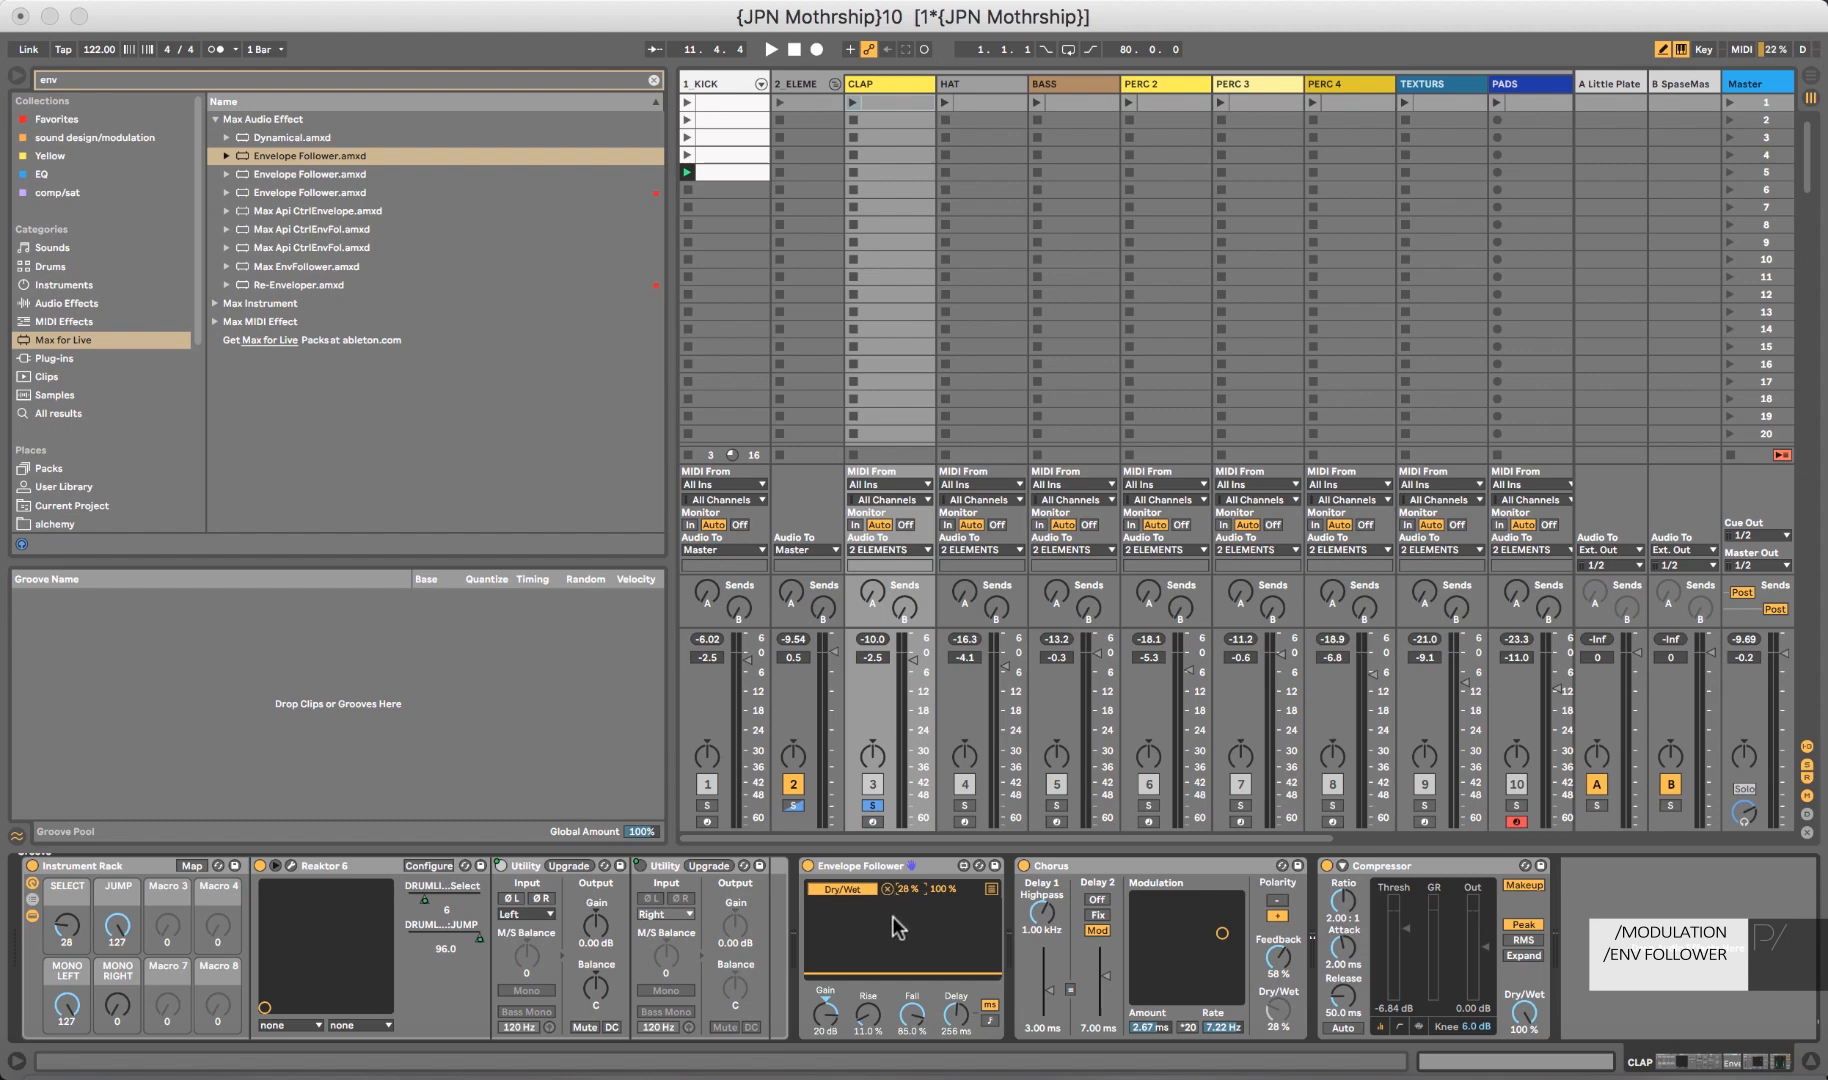
Try to adjust the Chorus's mapped Dry/Wet amount by hand.
click(1276, 1013)
click(1264, 1018)
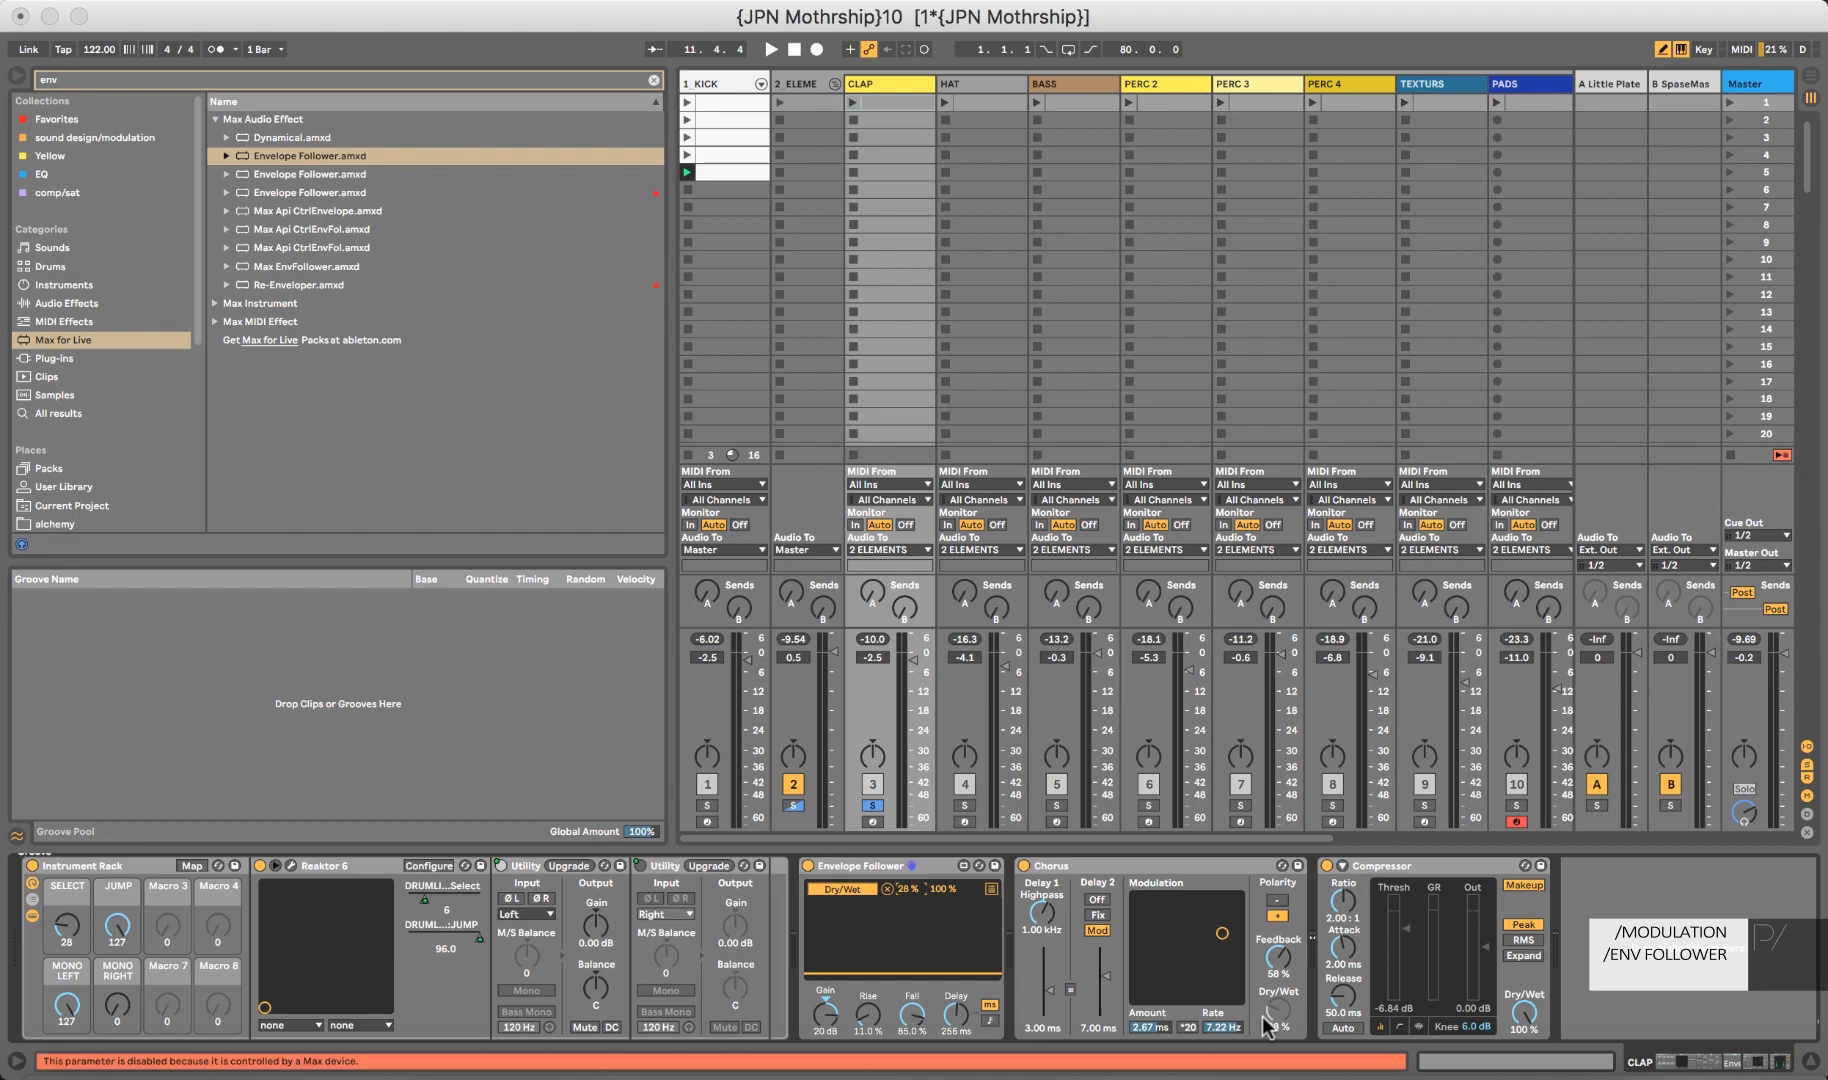
click(1265, 1001)
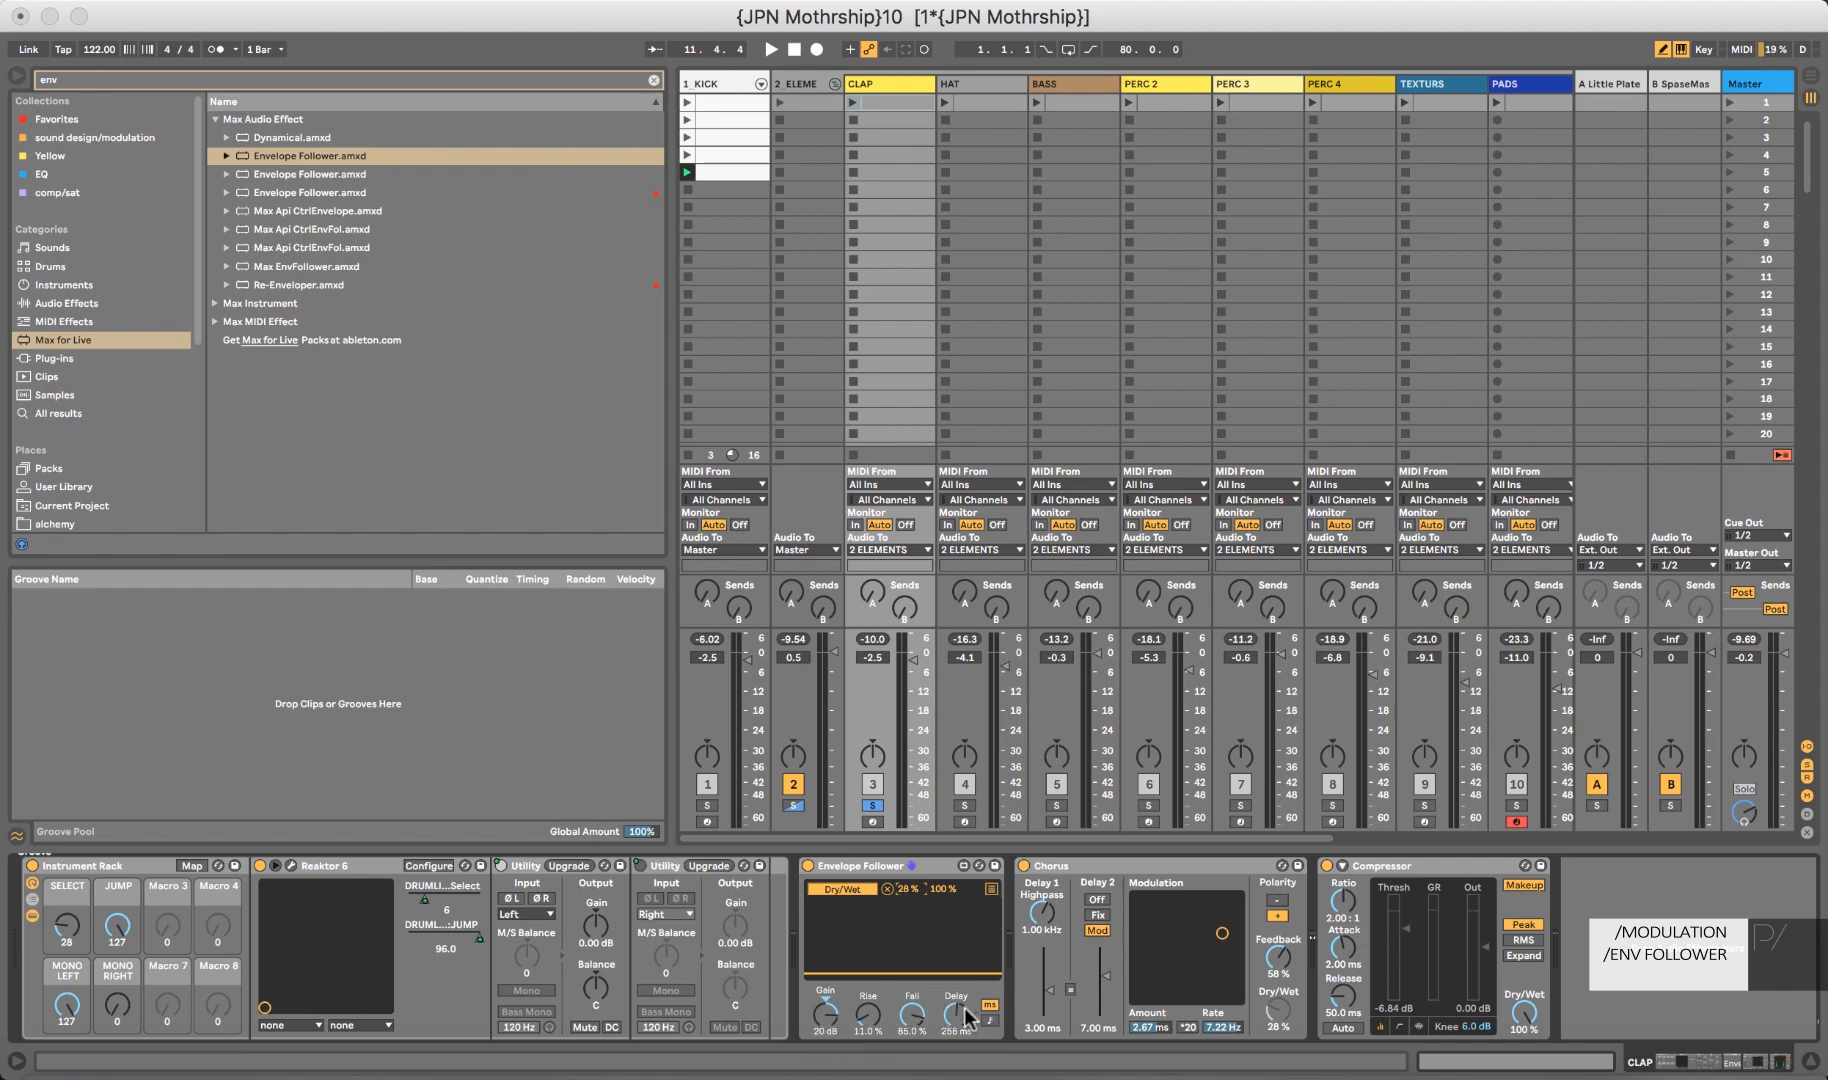
click(1278, 1010)
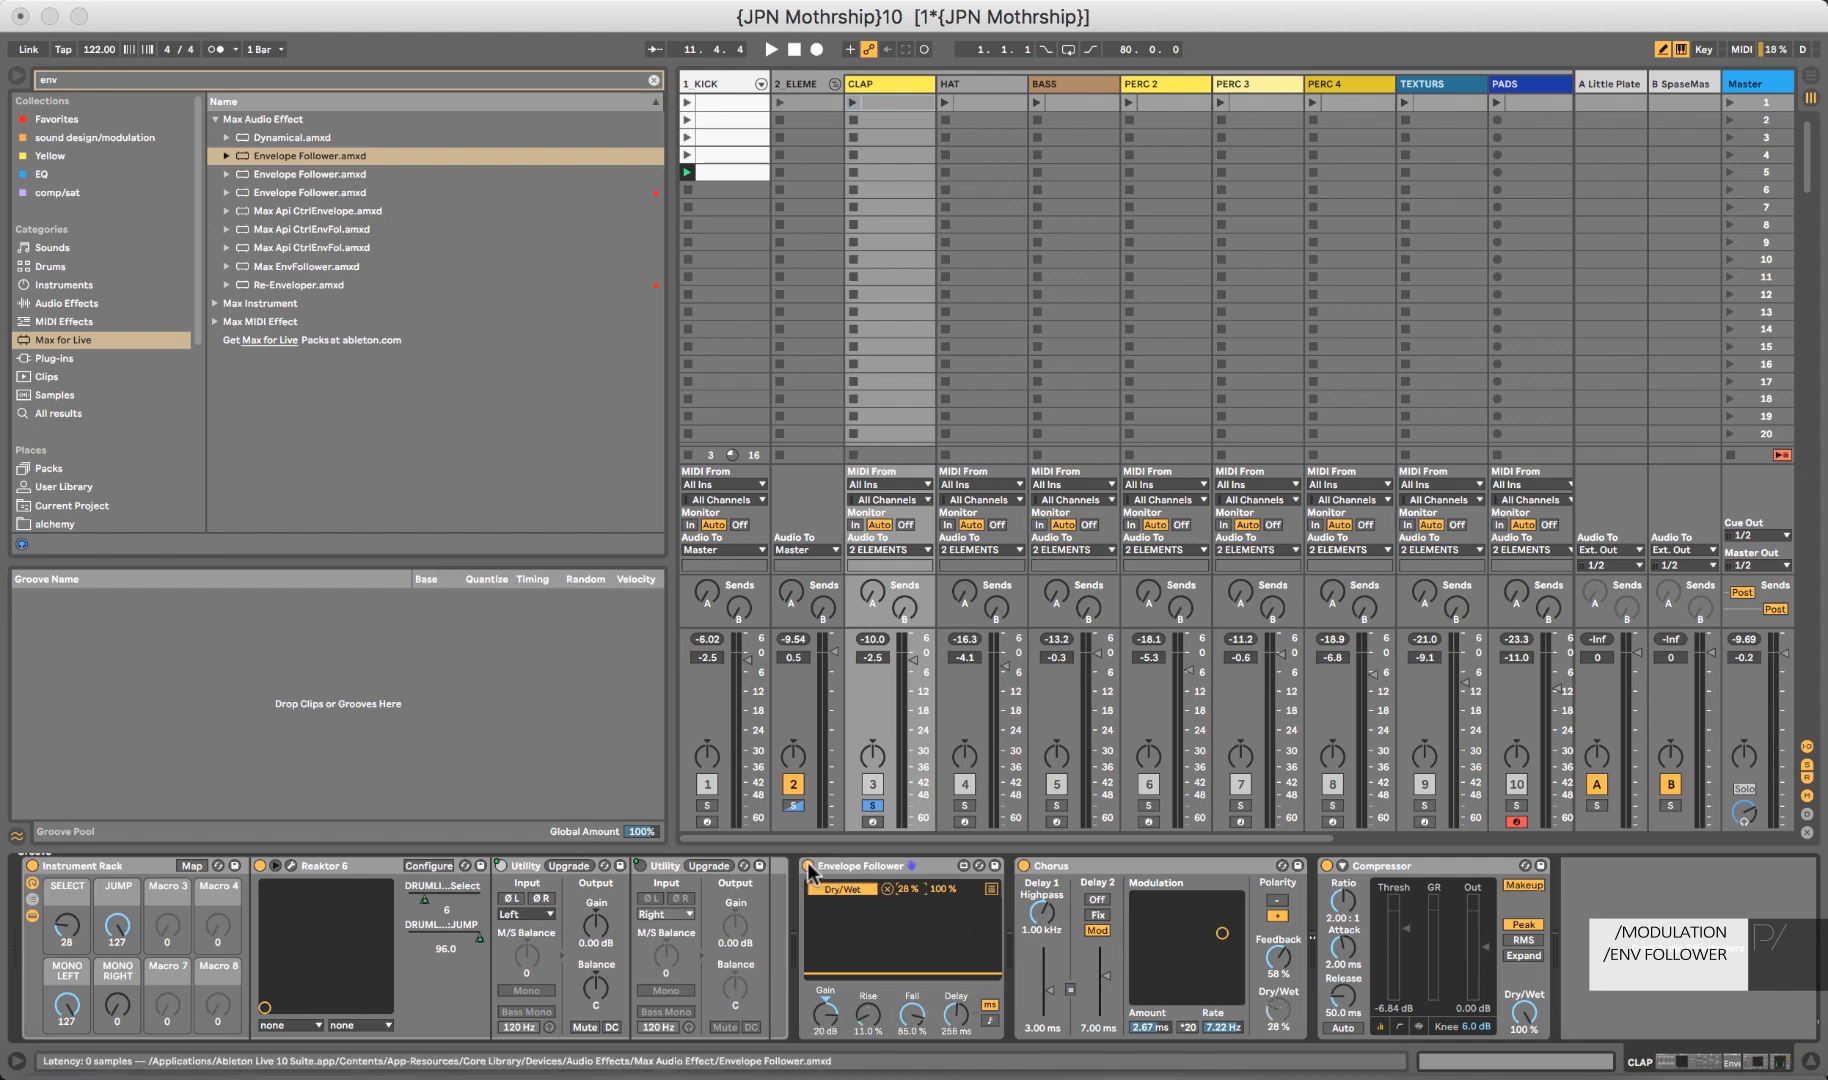
Add the second listed Envelope Follower.amxd before the existing one, set Gain to 18 dB and Fall to 0.27, and invert its range to 100–0.
drag(290, 170, 801, 878)
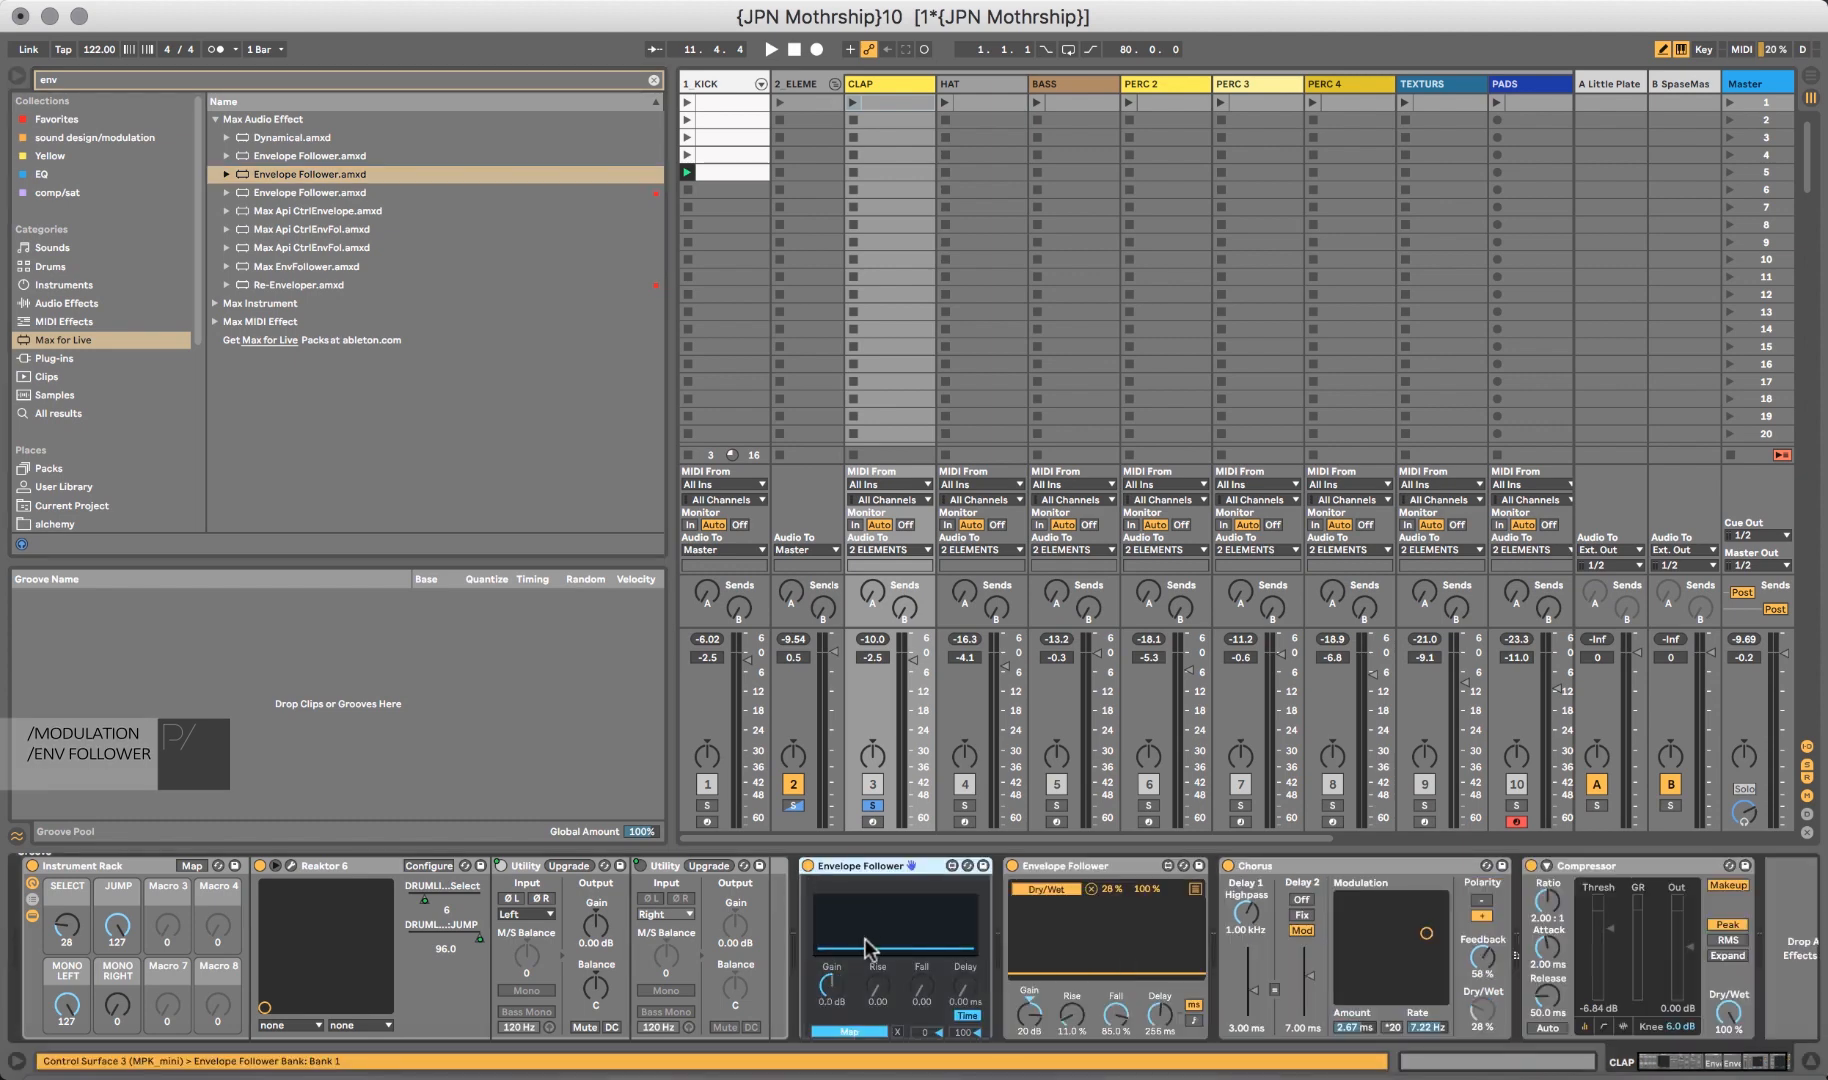
key(space)
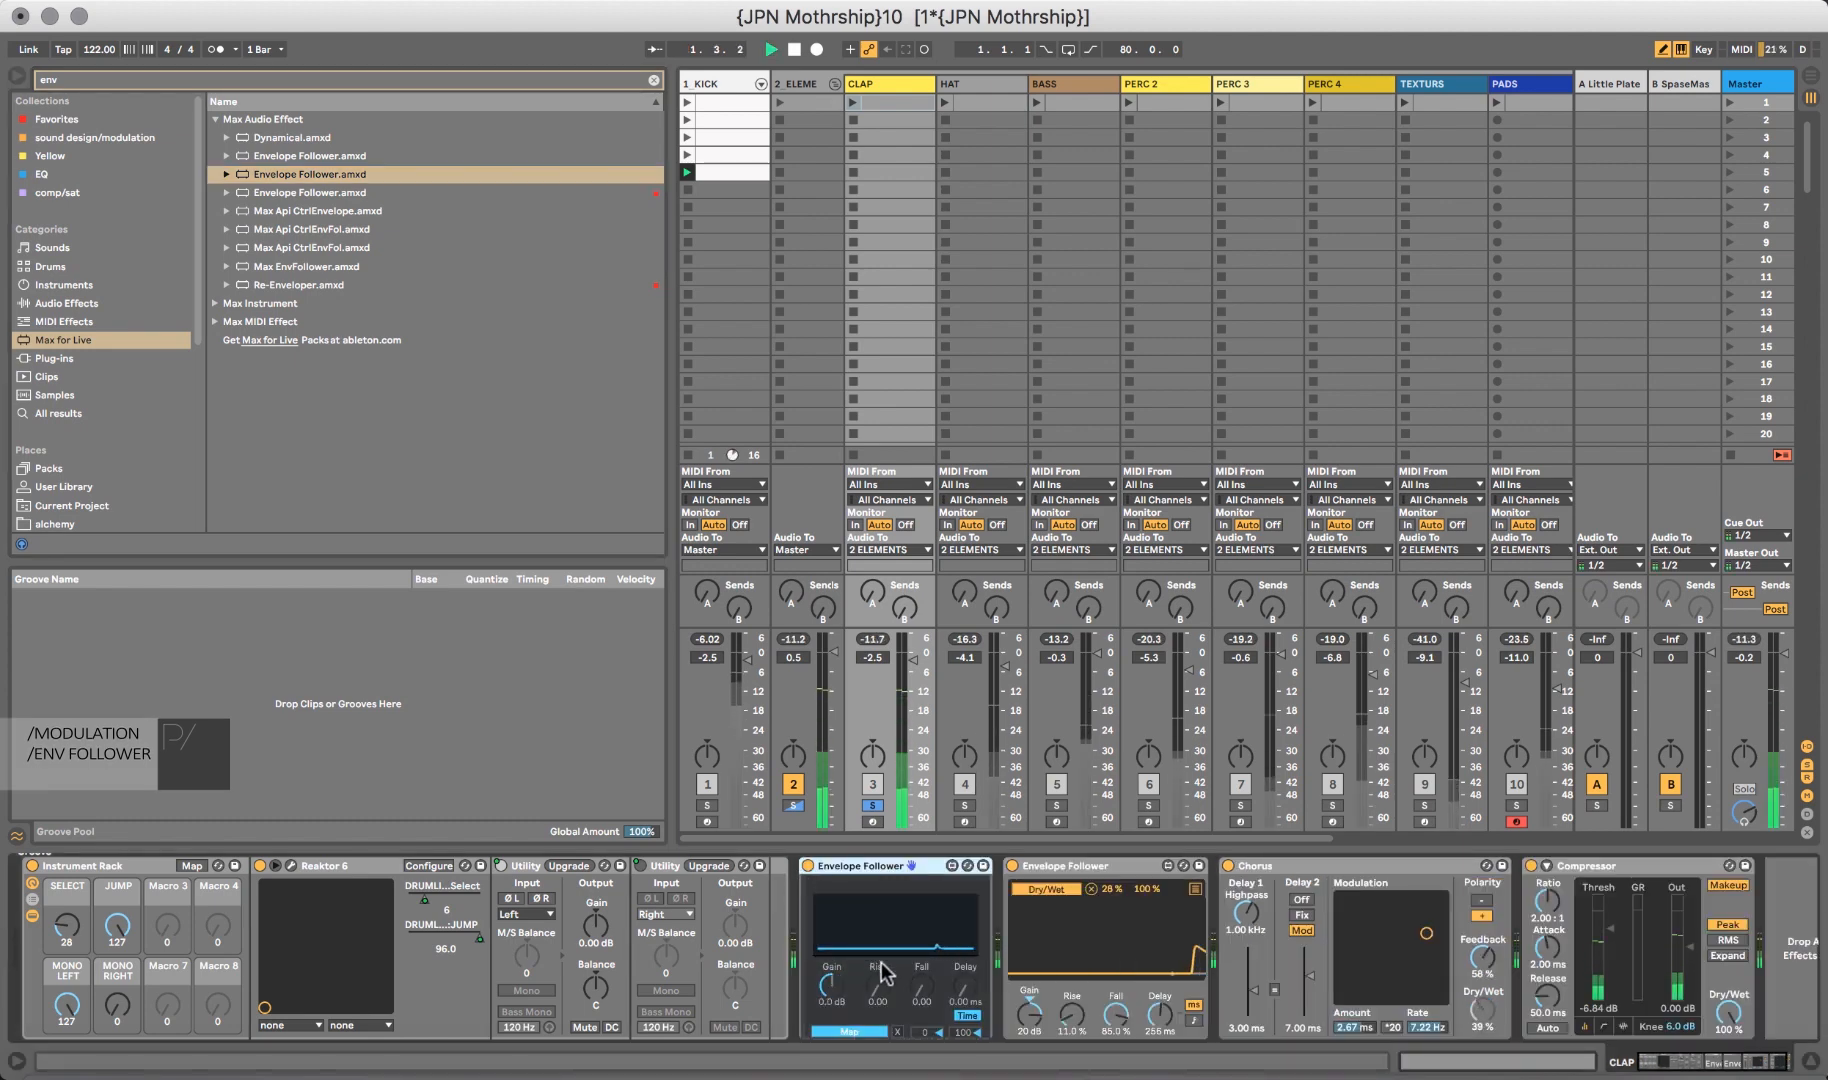
drag(834, 988, 922, 950)
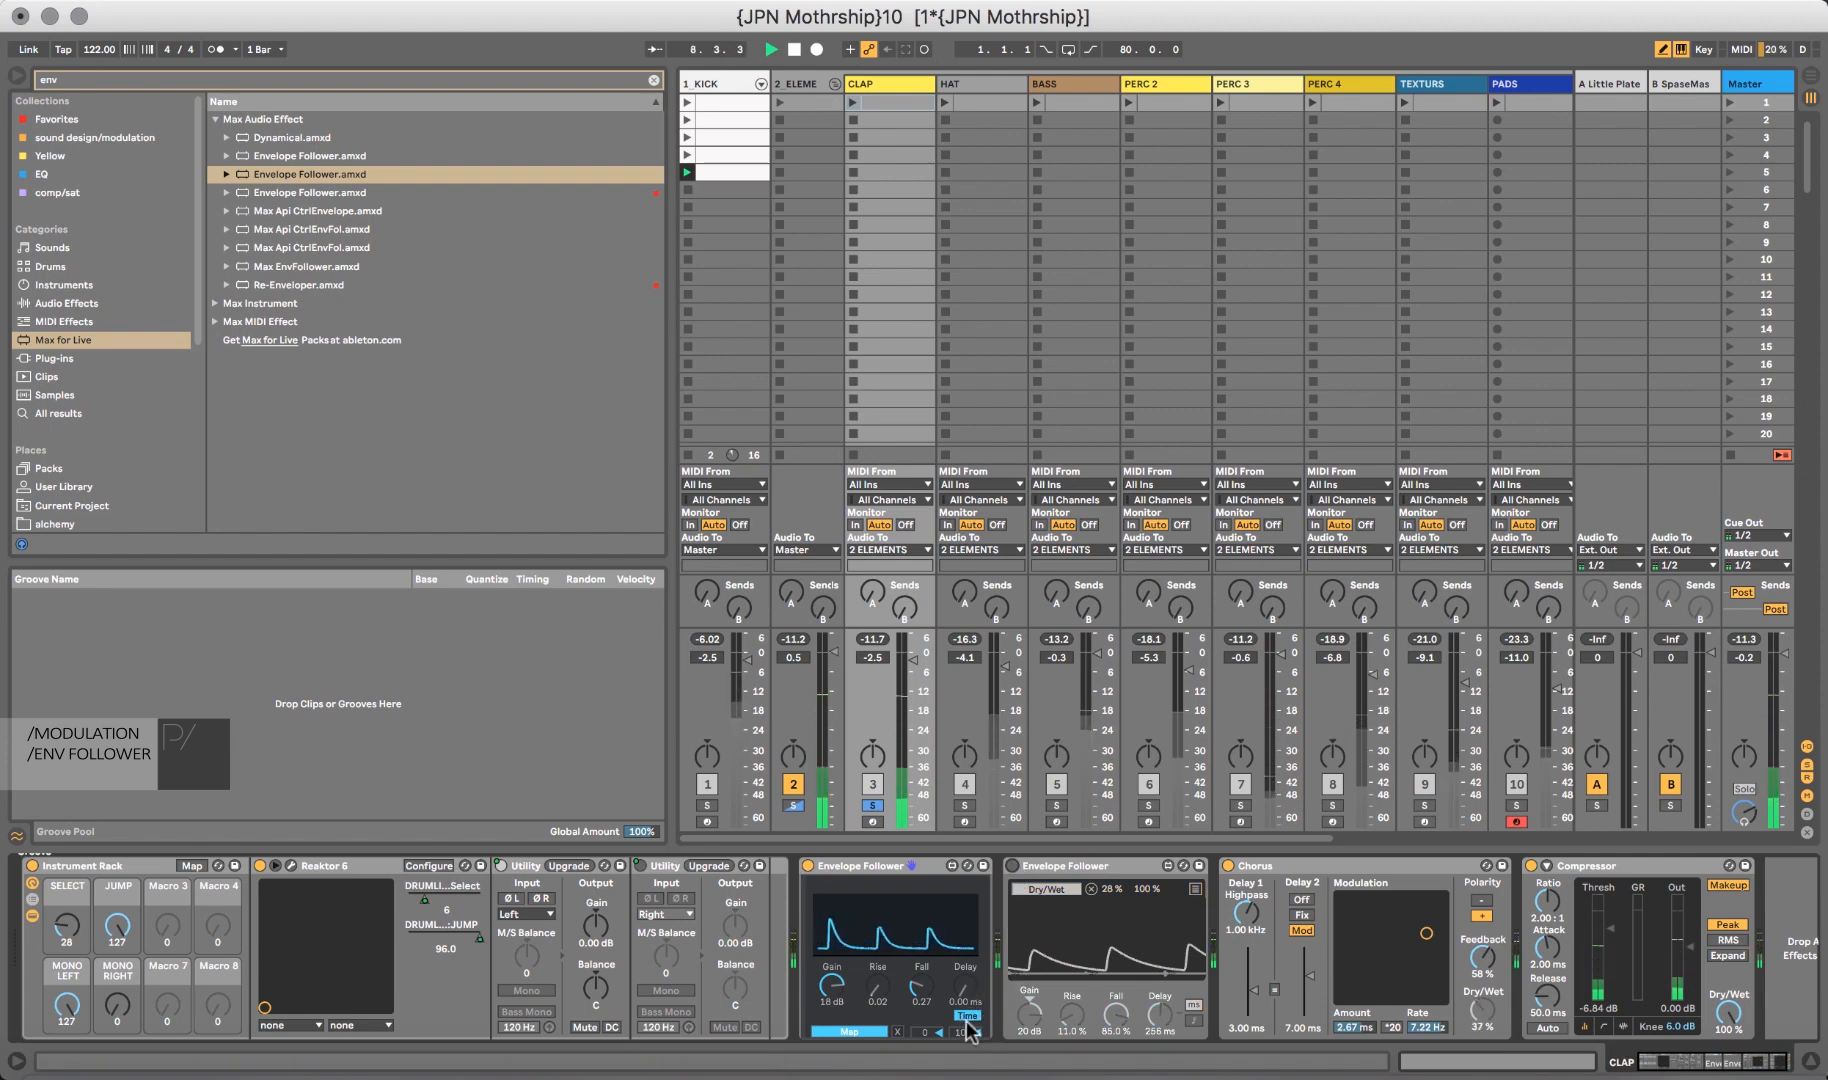
drag(924, 1031, 963, 1079)
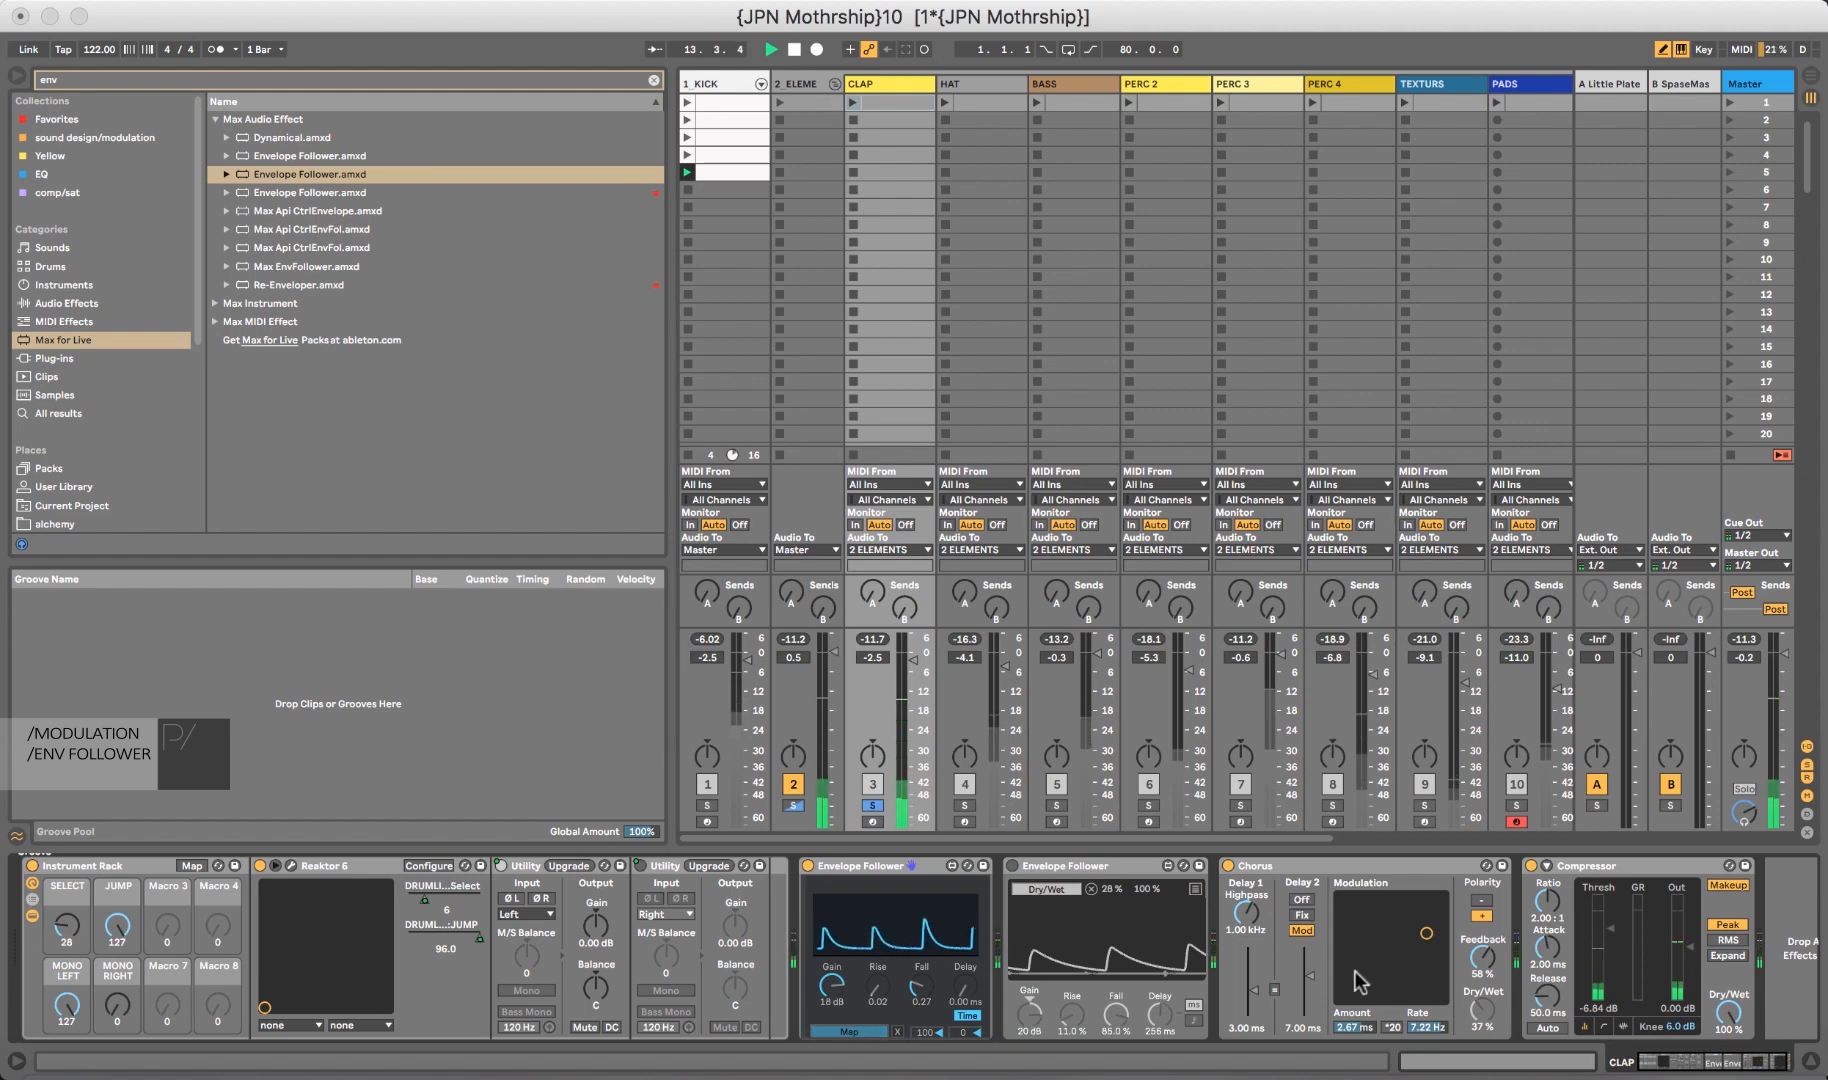
Map the new Envelope Follower to the Compressor's Threshold and raise its Gain to 20 dB while listening.
click(1611, 928)
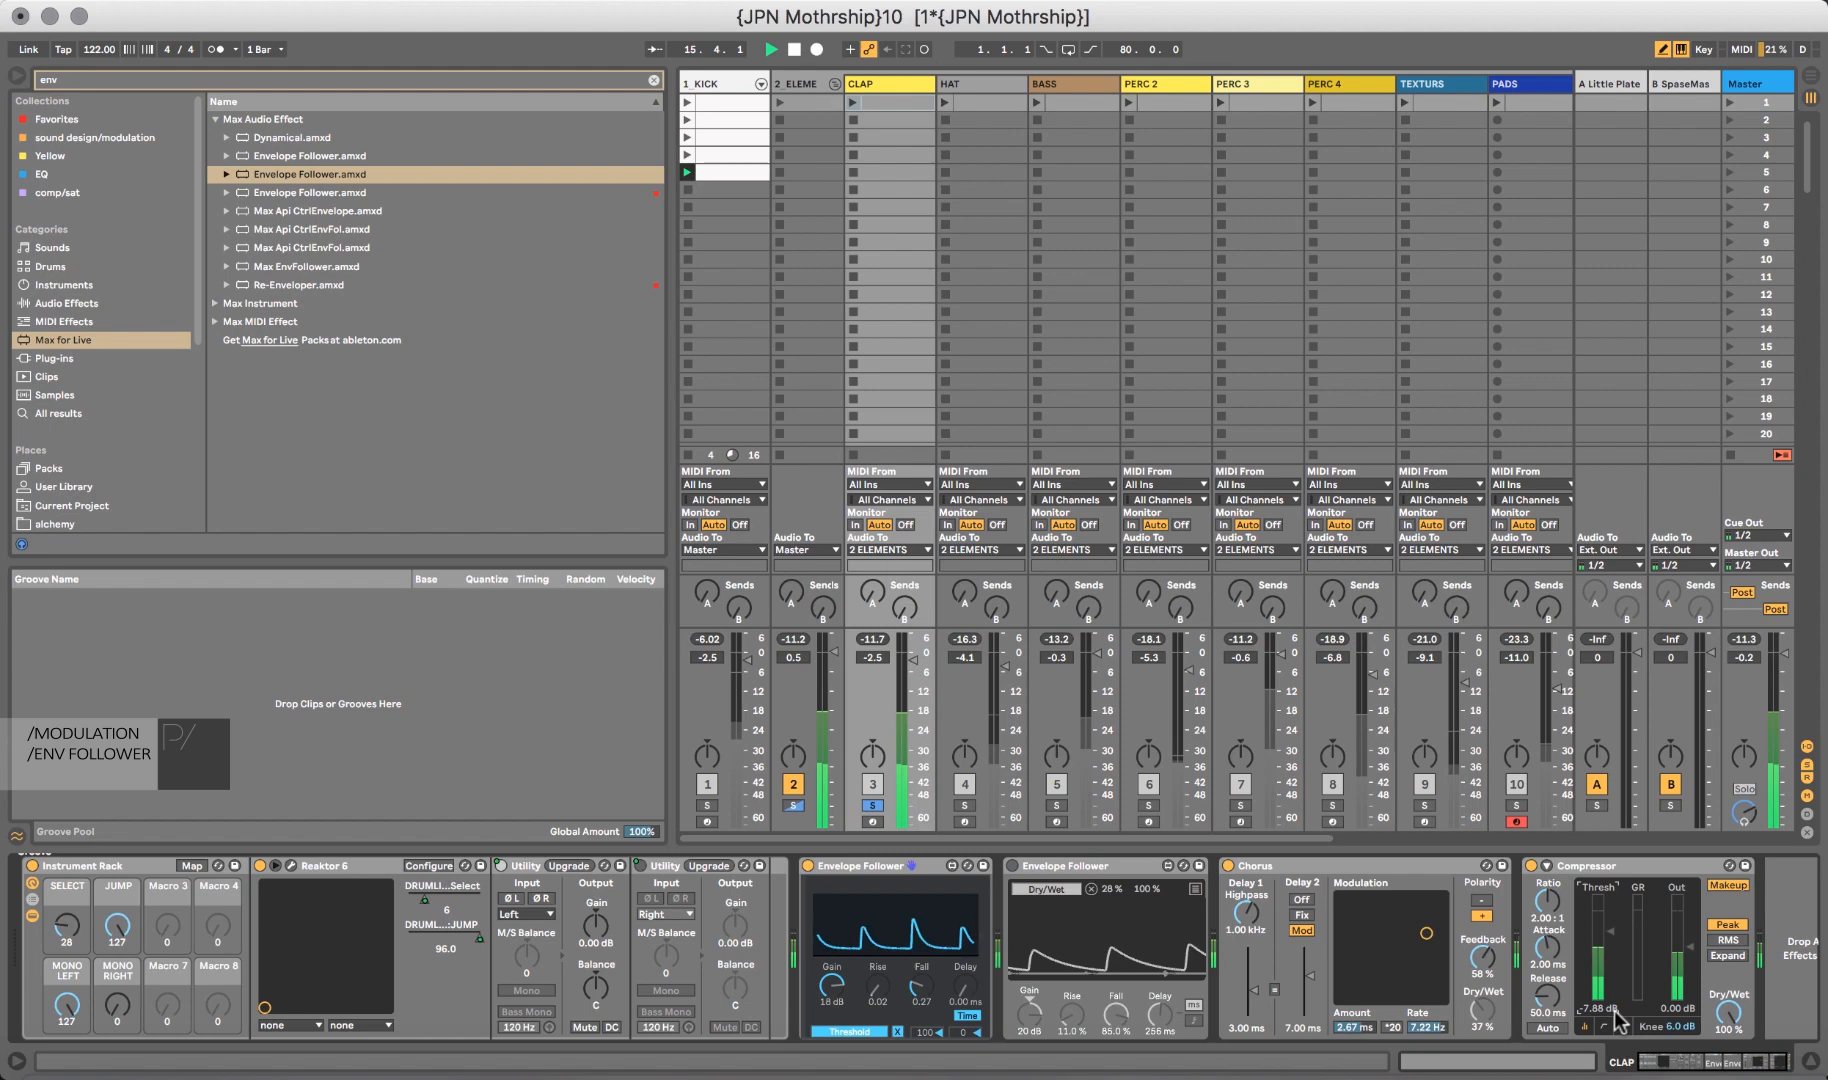
drag(832, 985, 832, 975)
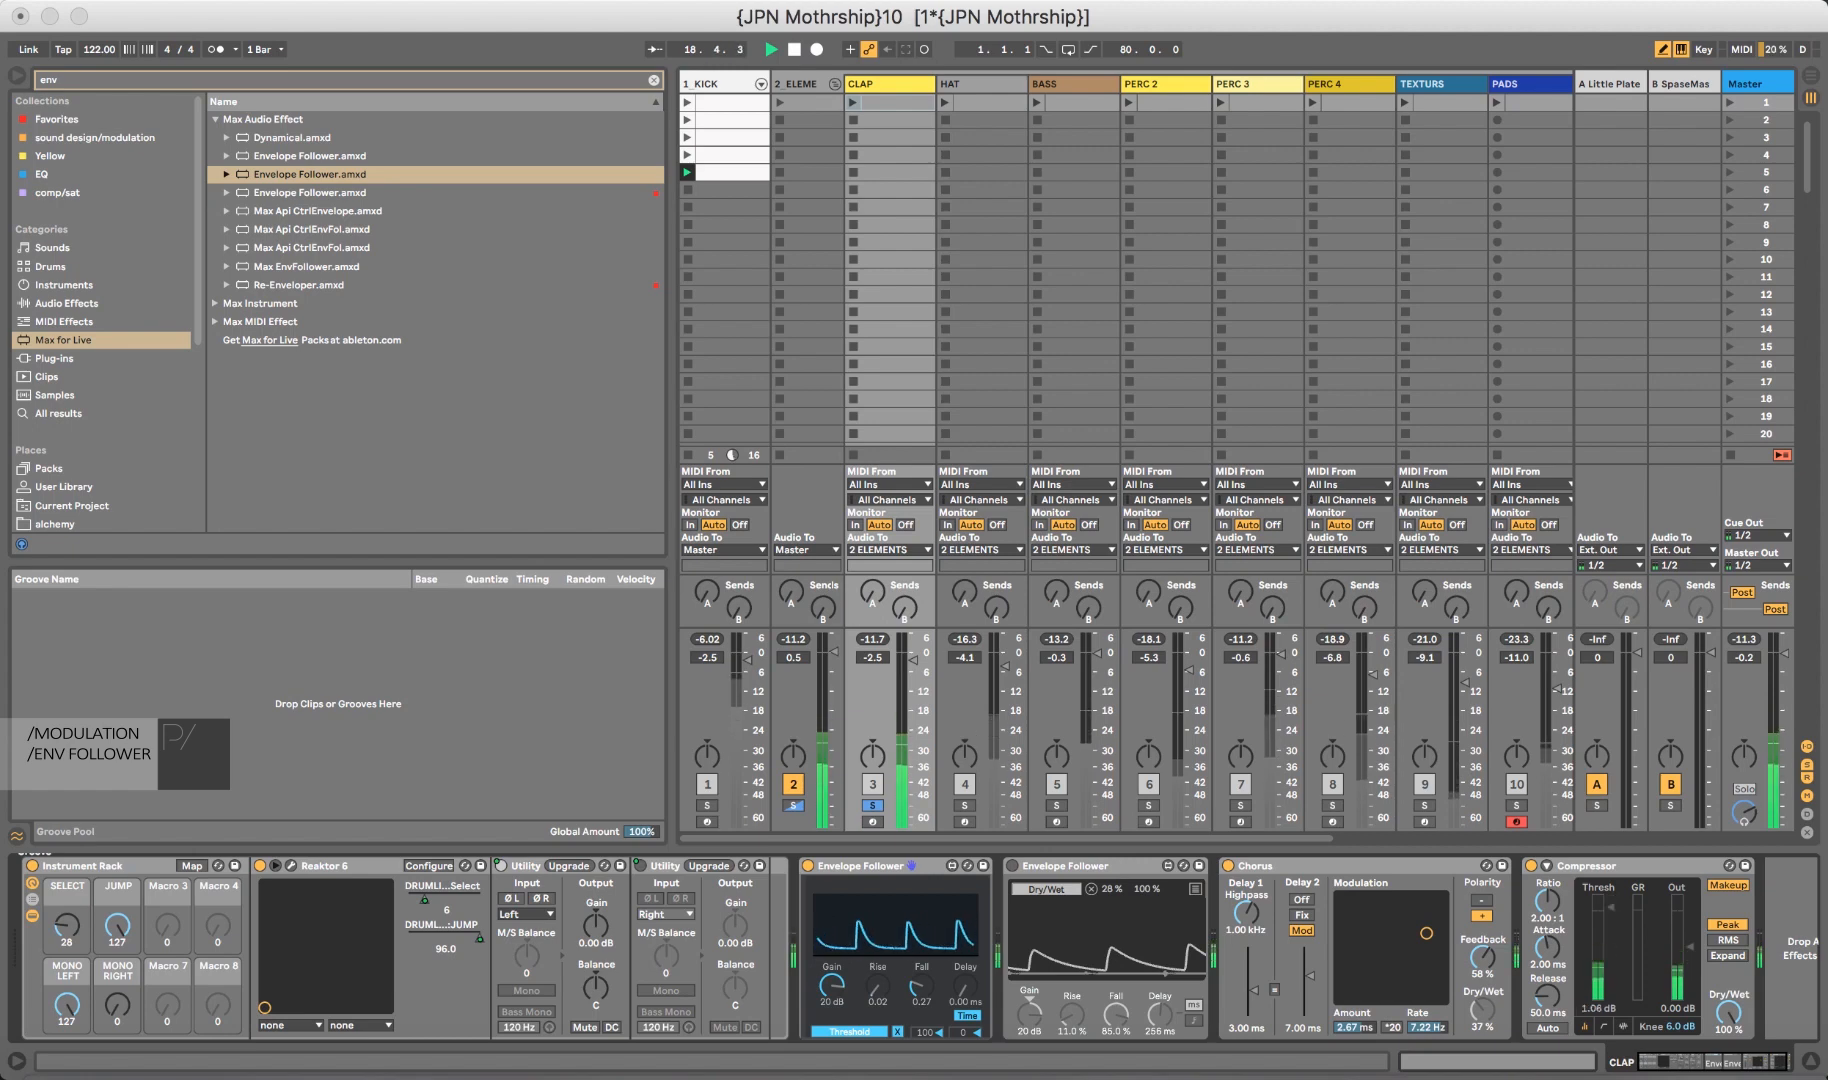
key(space)
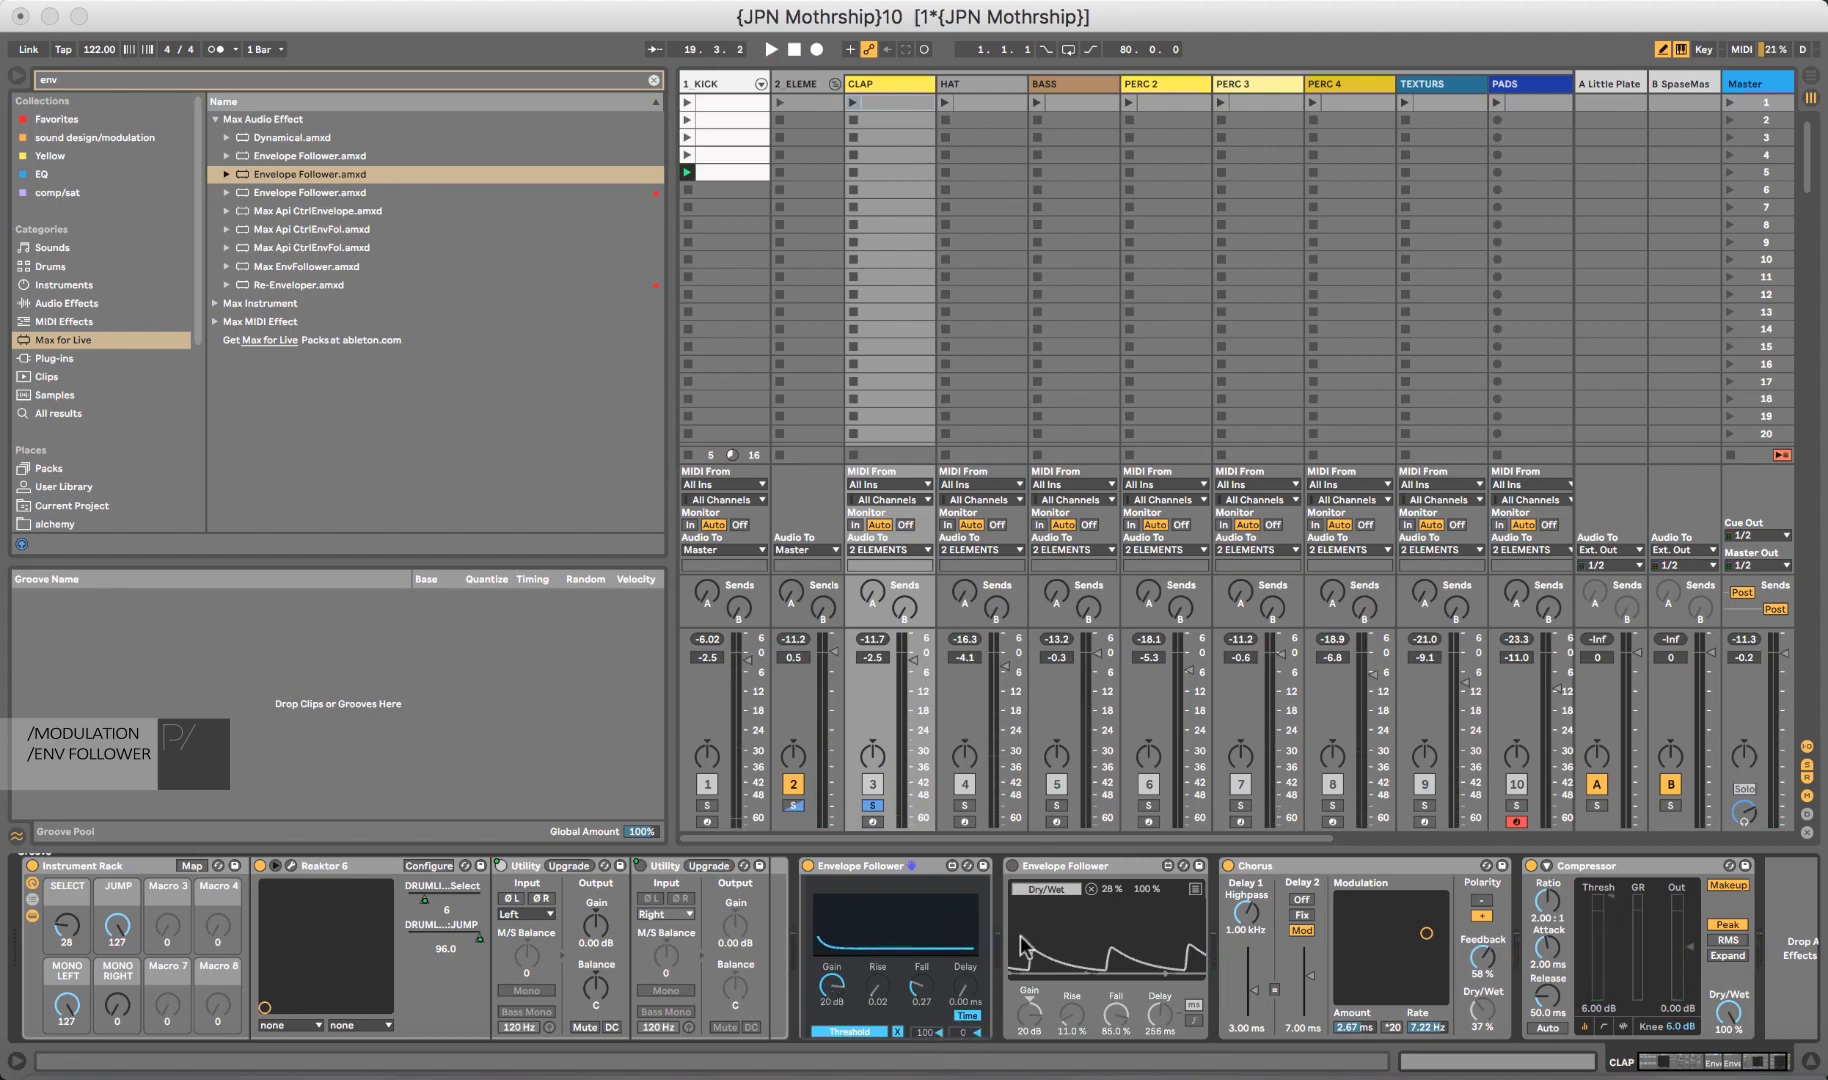
Play the CLAP track, lower the minimum of the Threshold mapping range and set the follower's Fall to 0.48.
key(space)
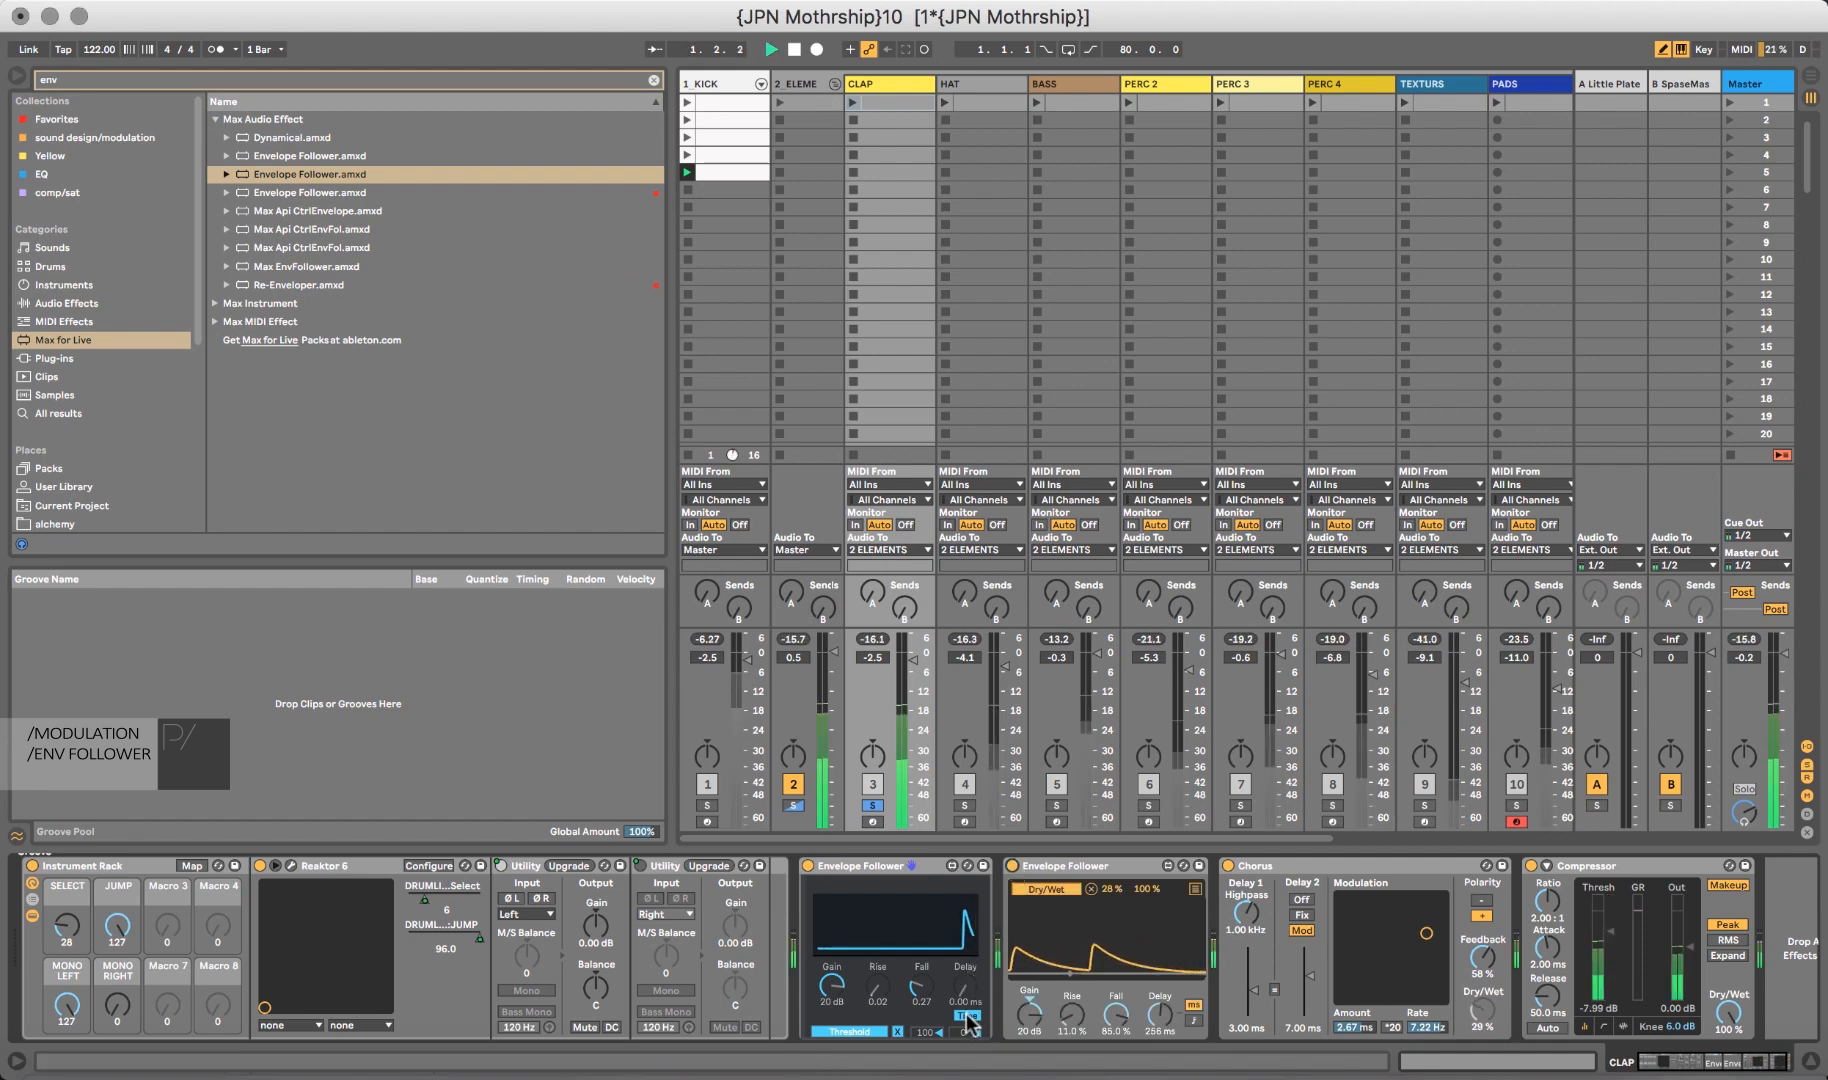
drag(926, 1032, 926, 1051)
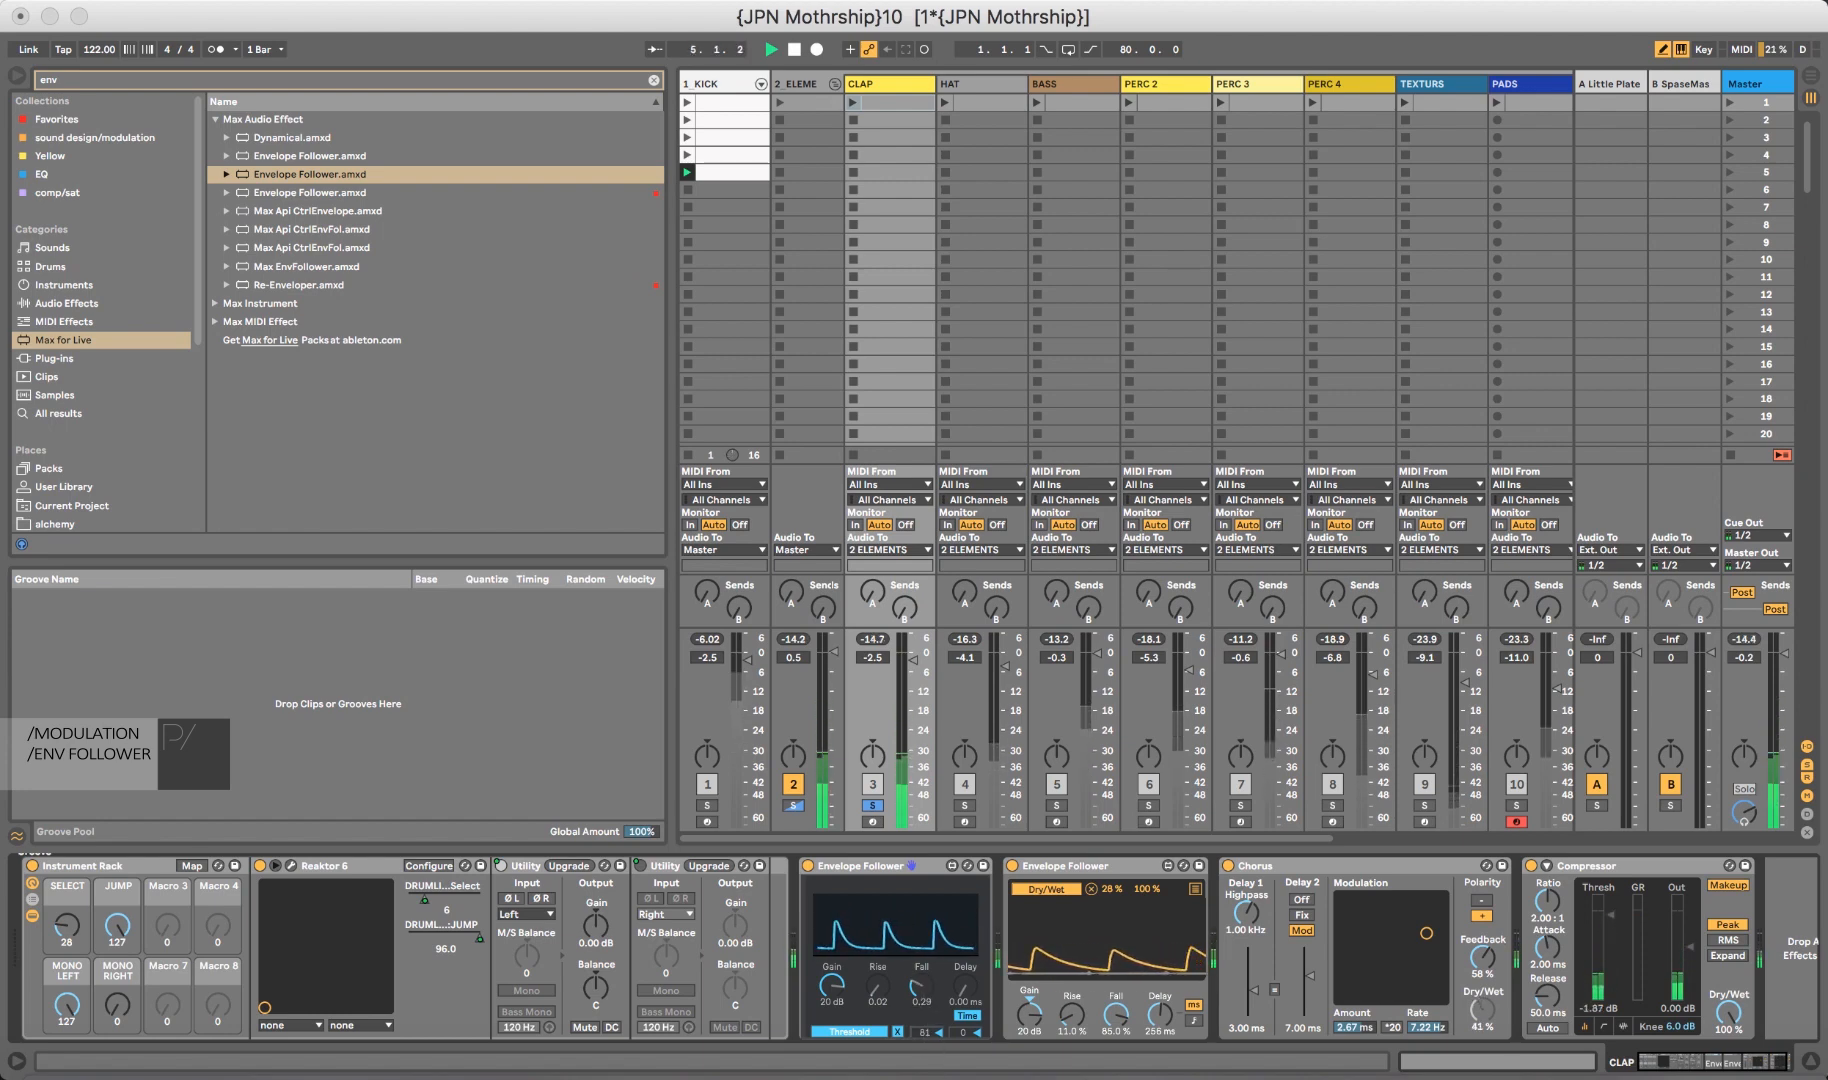
key(space)
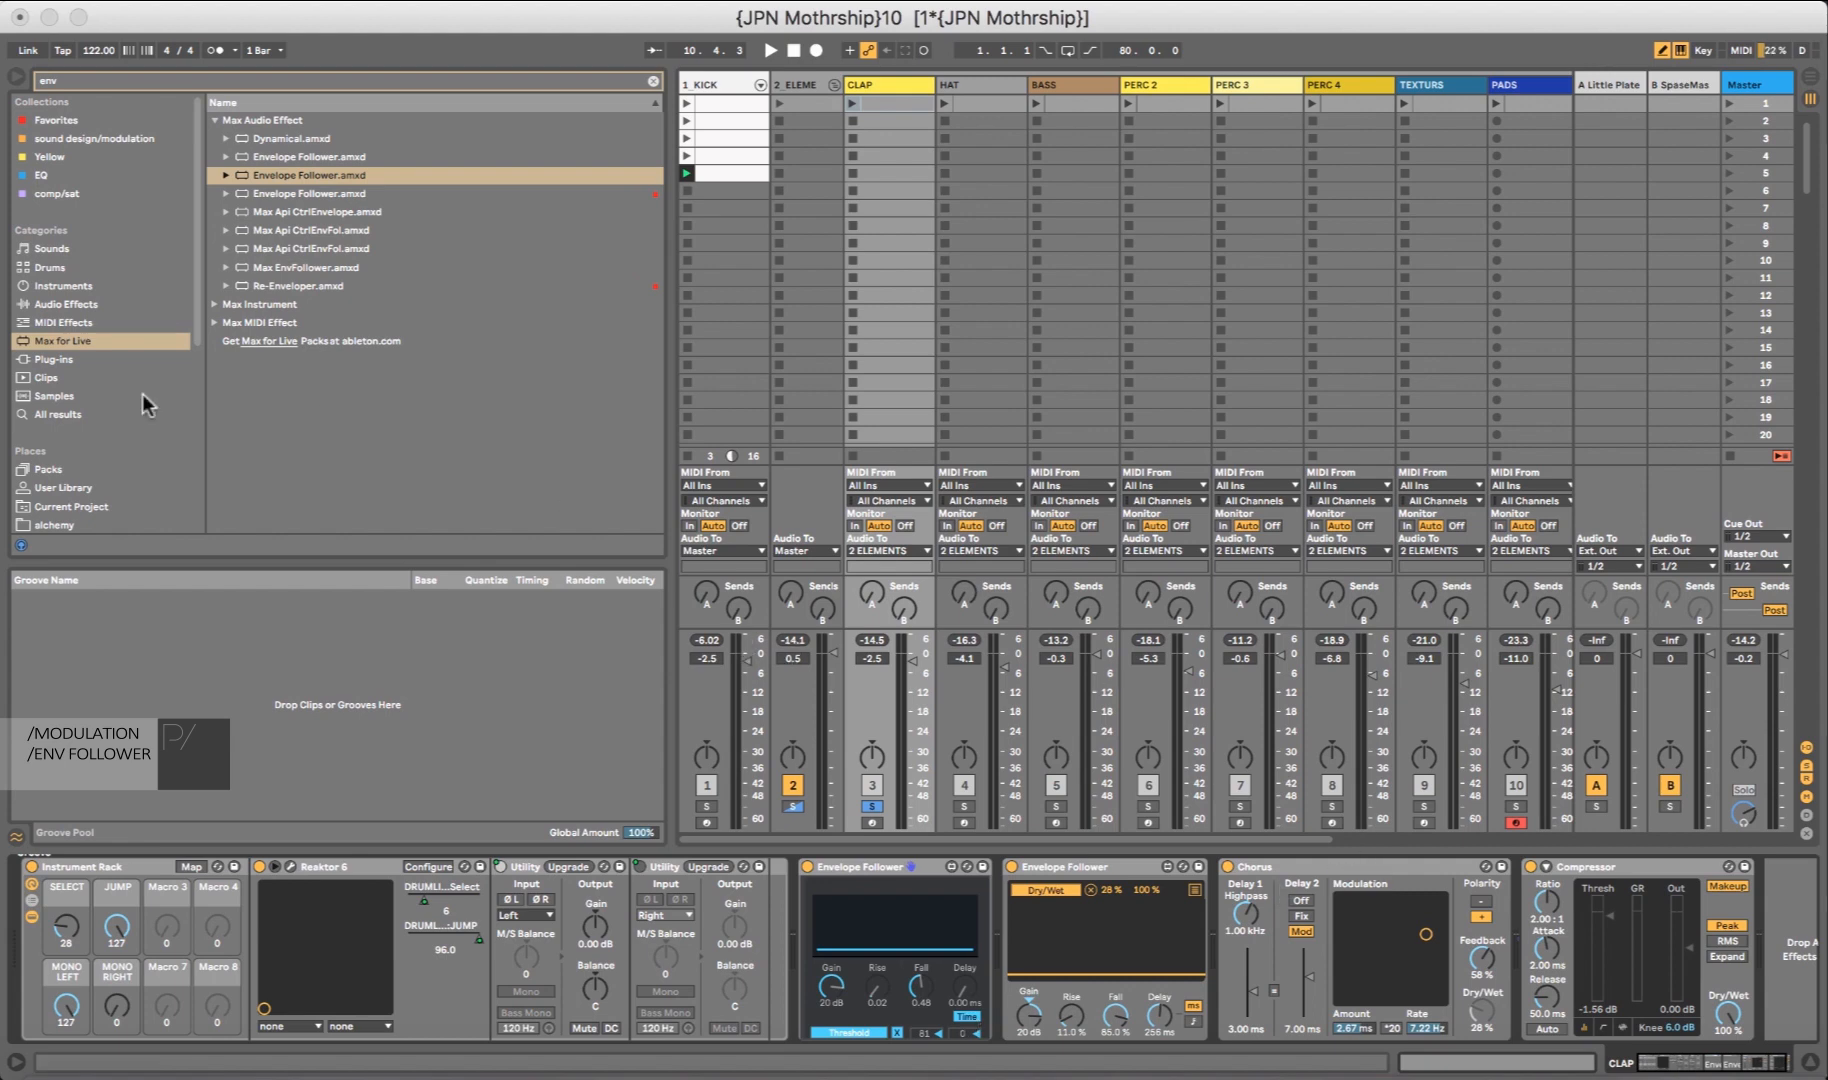
Clear the browser search and add a Reverb audio effect at the end of the CLAP track's device chain.
click(73, 303)
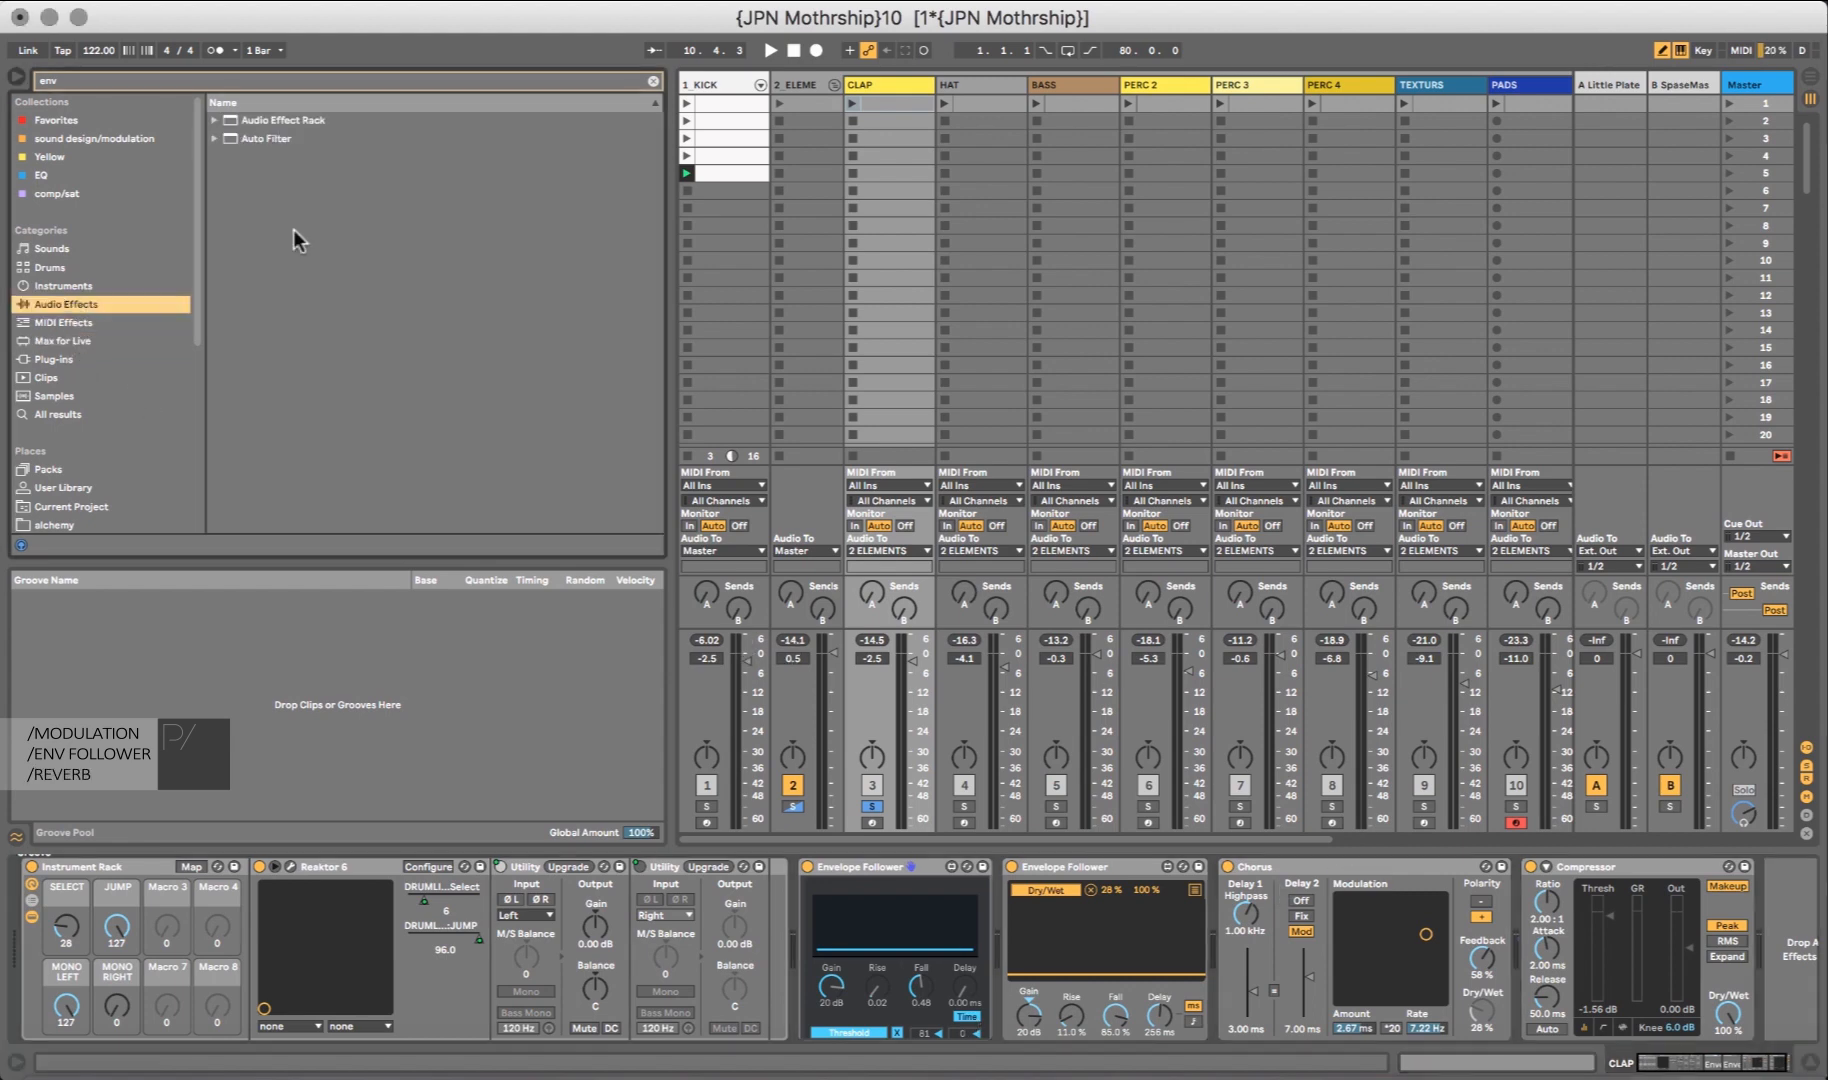
click(655, 84)
scroll(280, 411, down, 5)
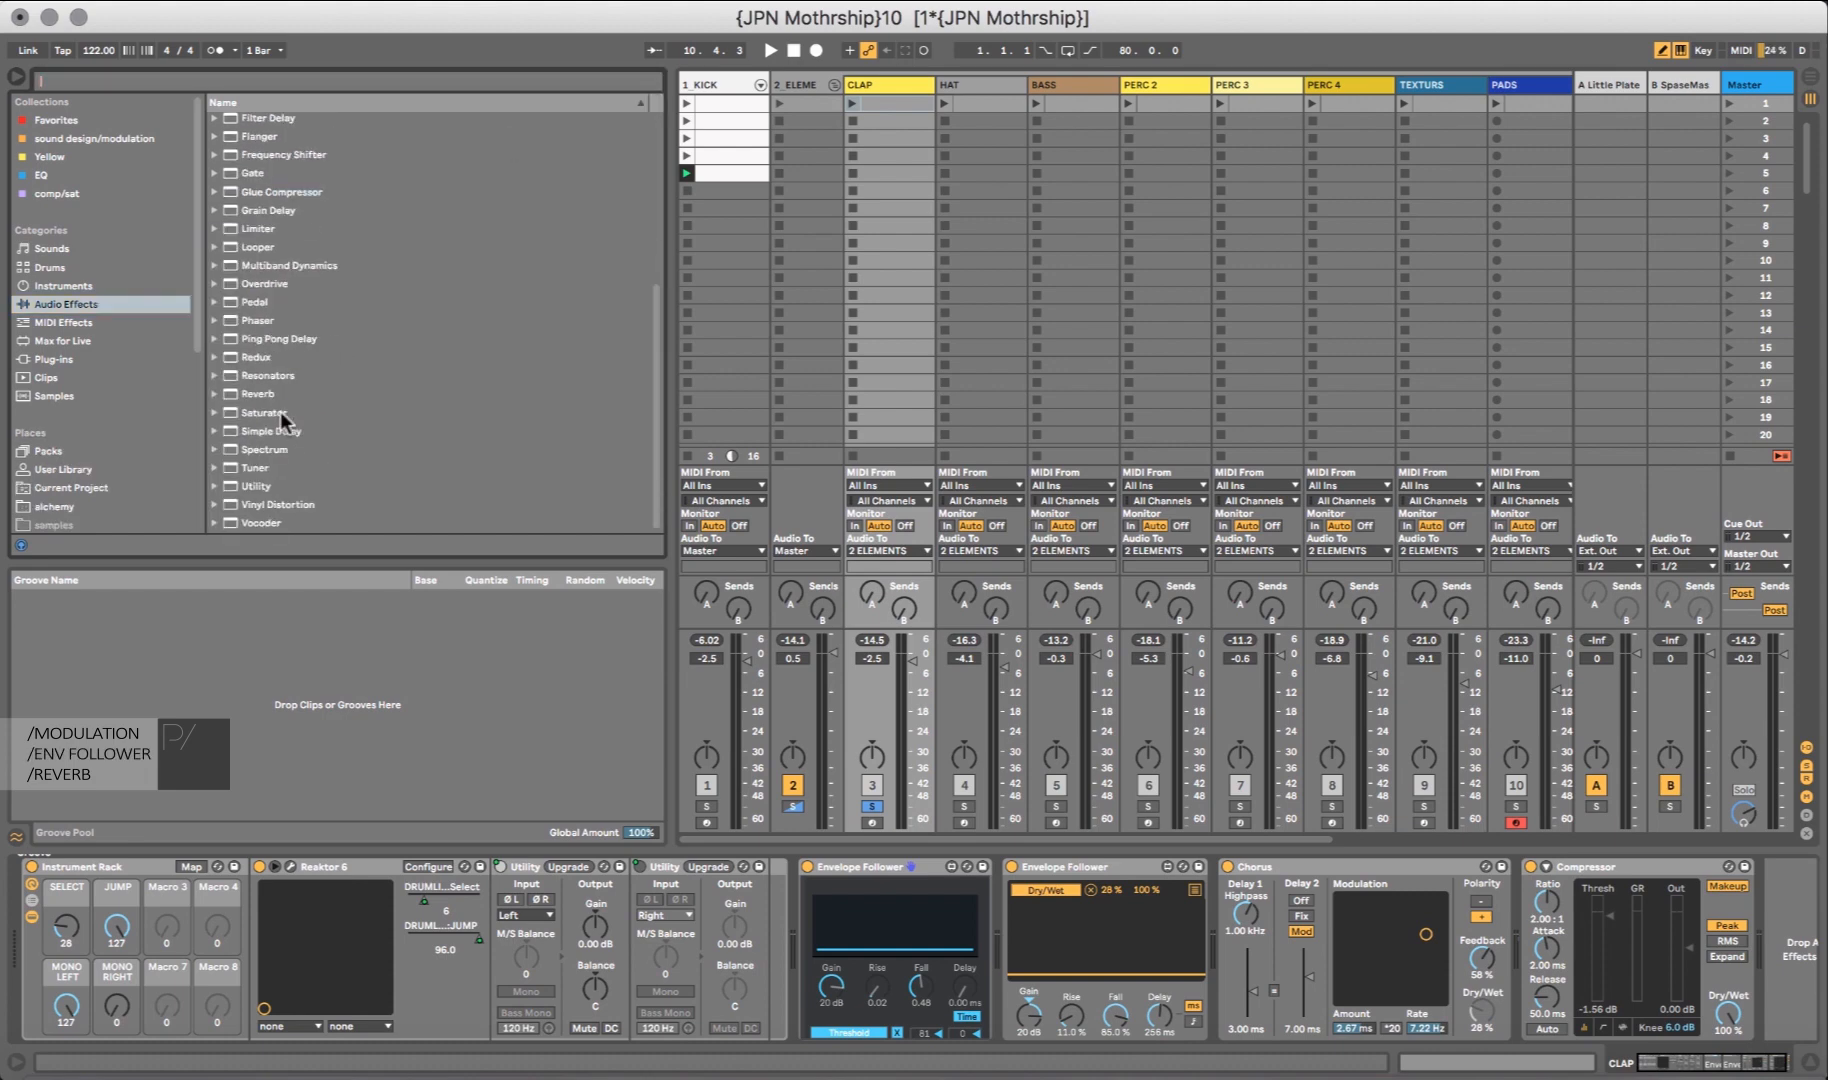
click(261, 393)
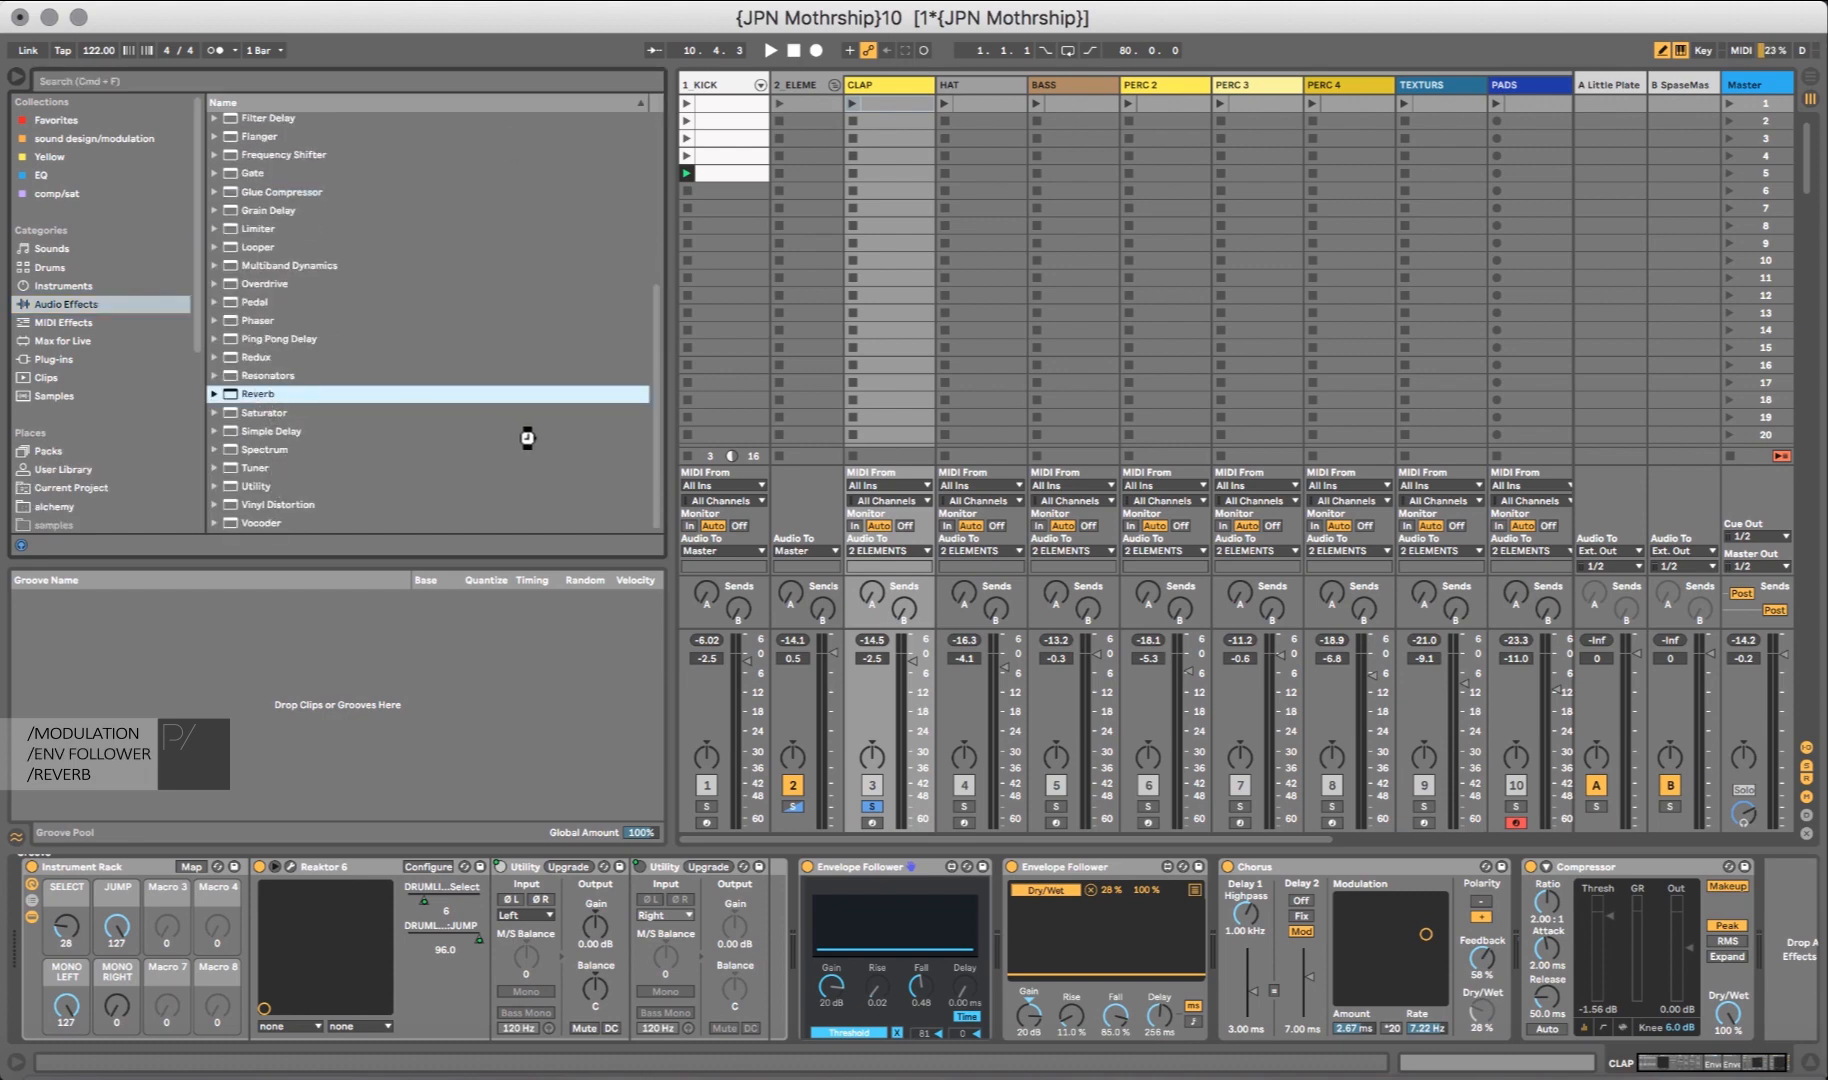
key(Return)
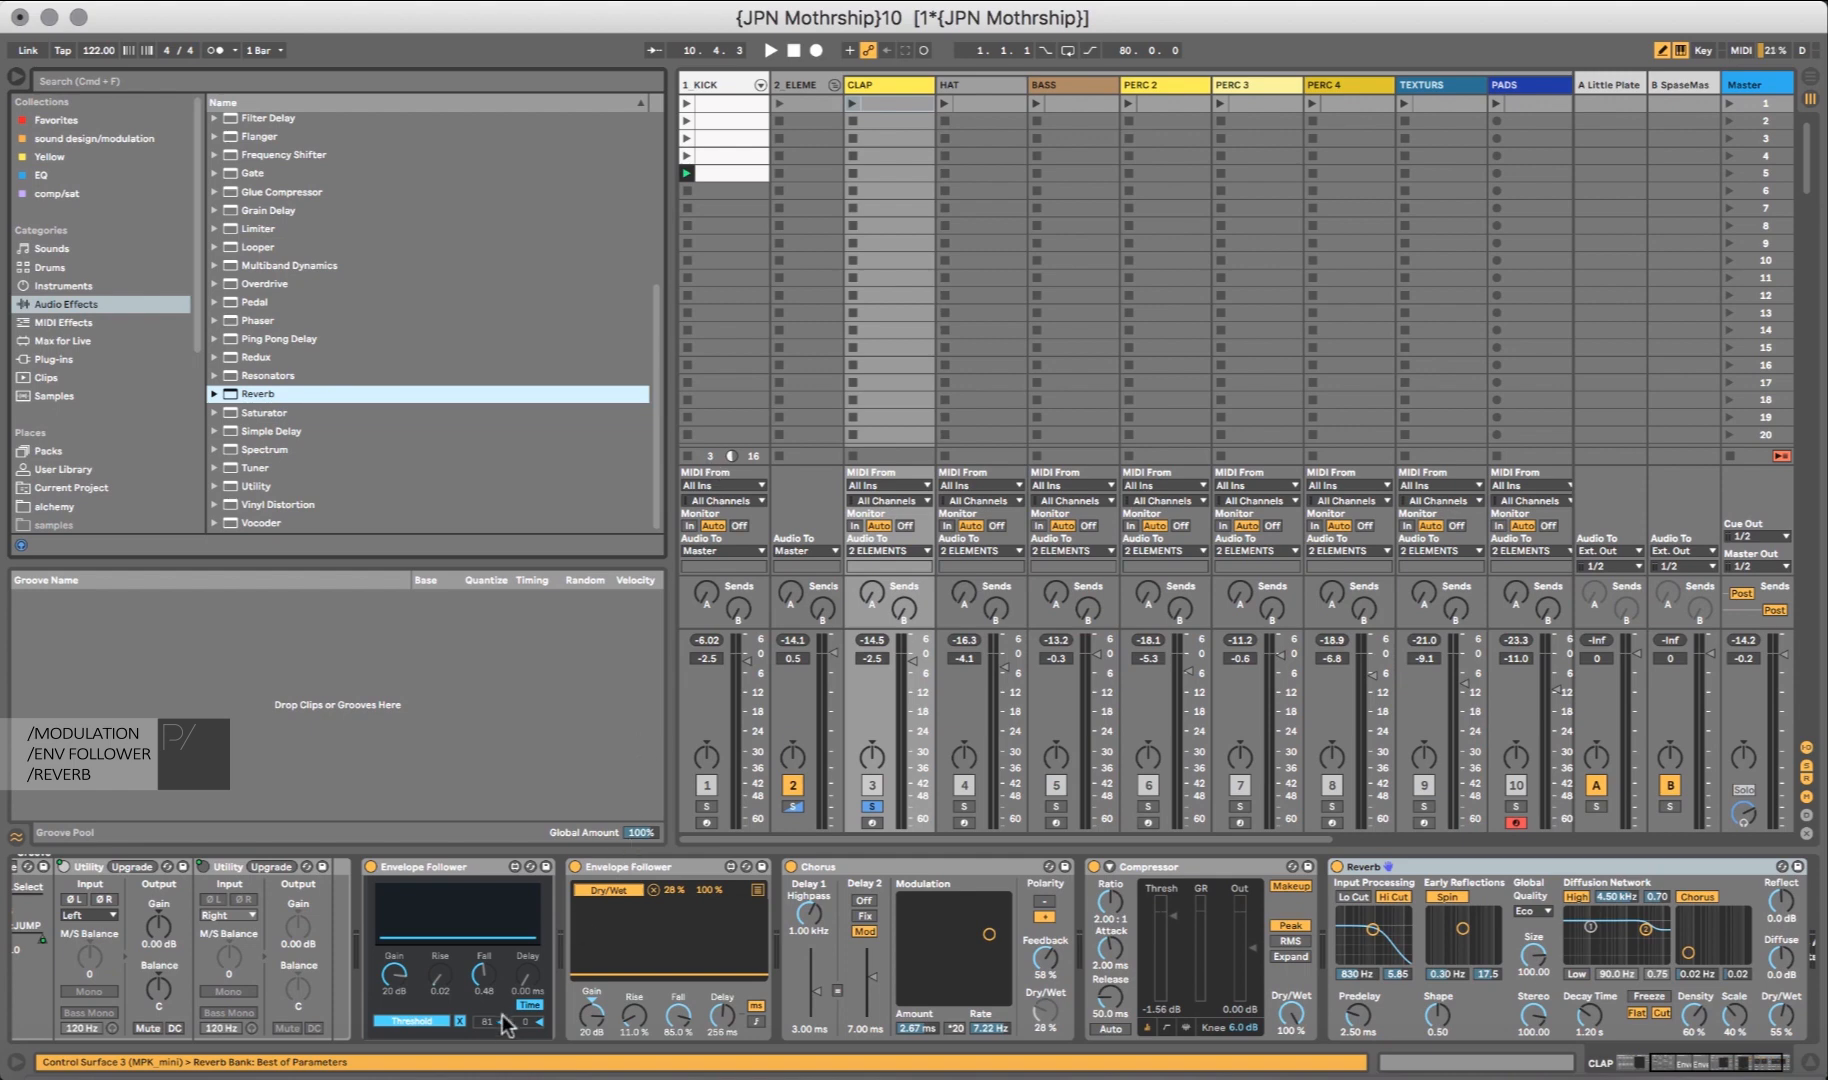
Clear the mappings of both Envelope Followers and set the Reverb's Dry/Wet to 31 %.
click(460, 1021)
click(653, 889)
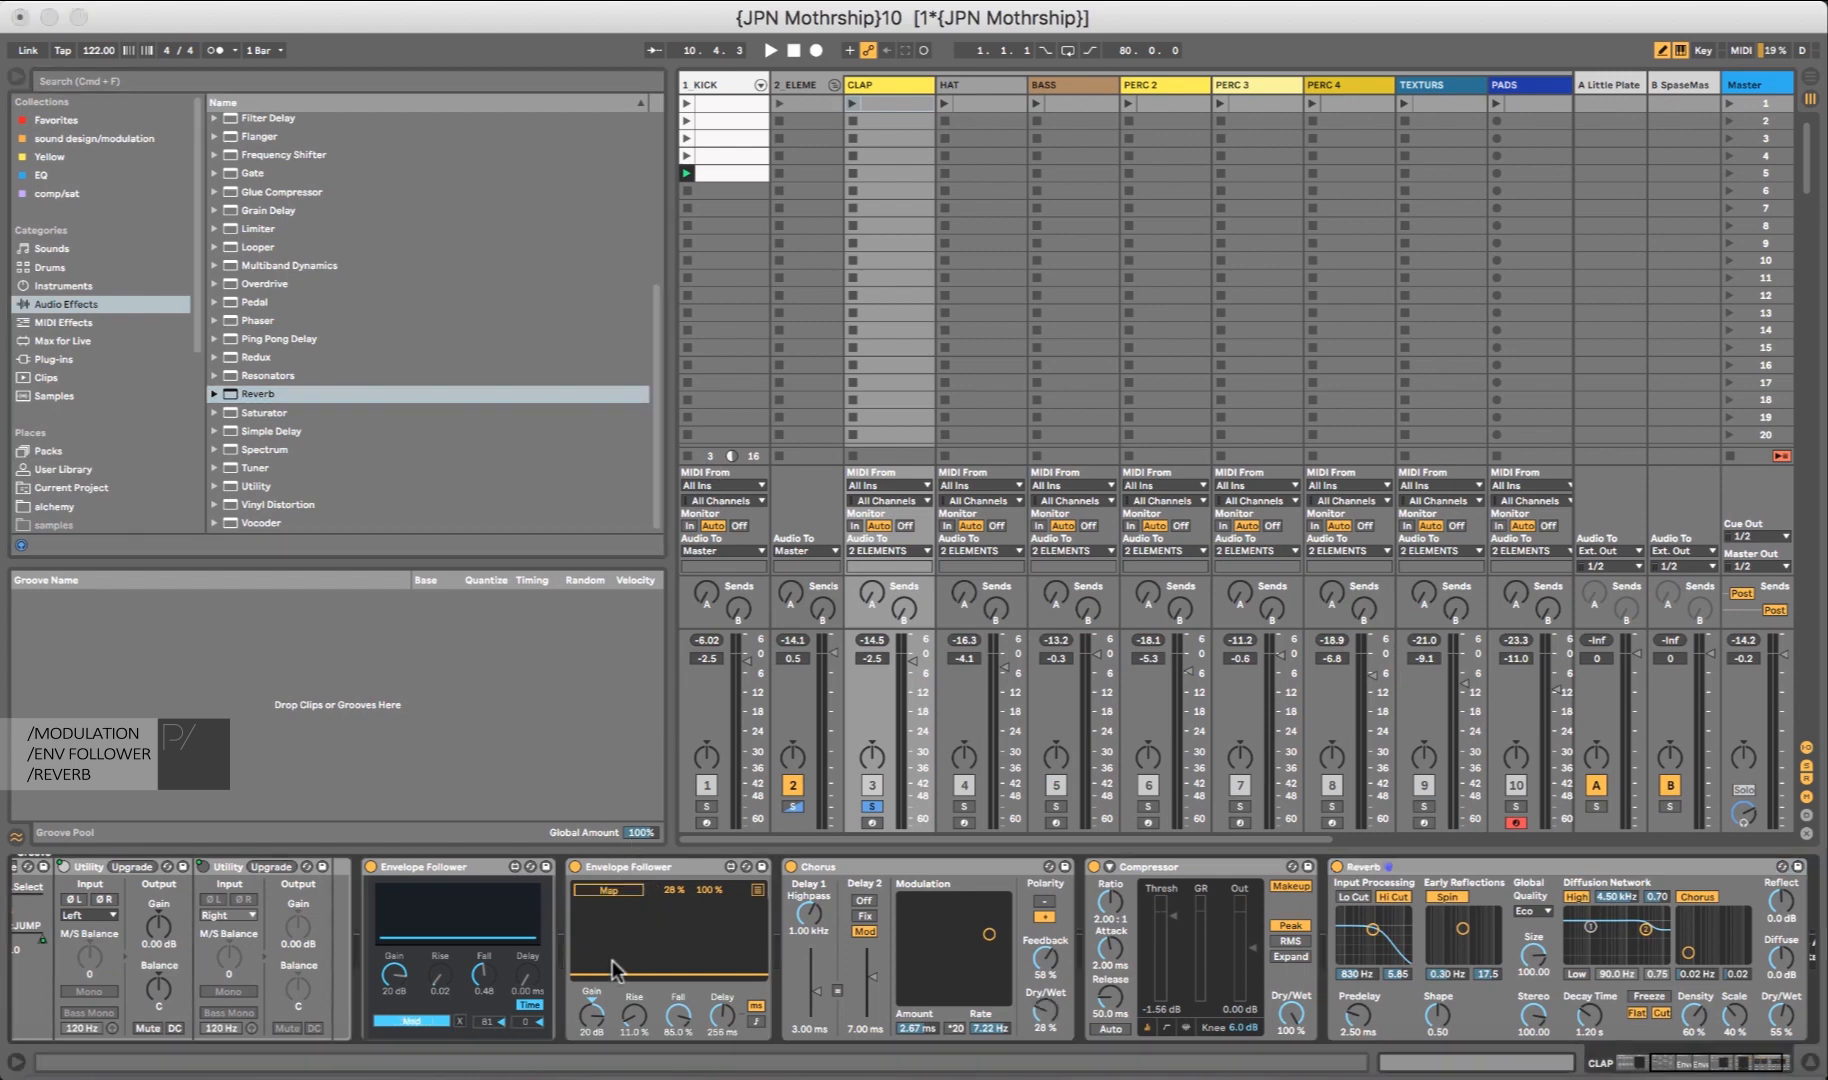
click(1779, 1009)
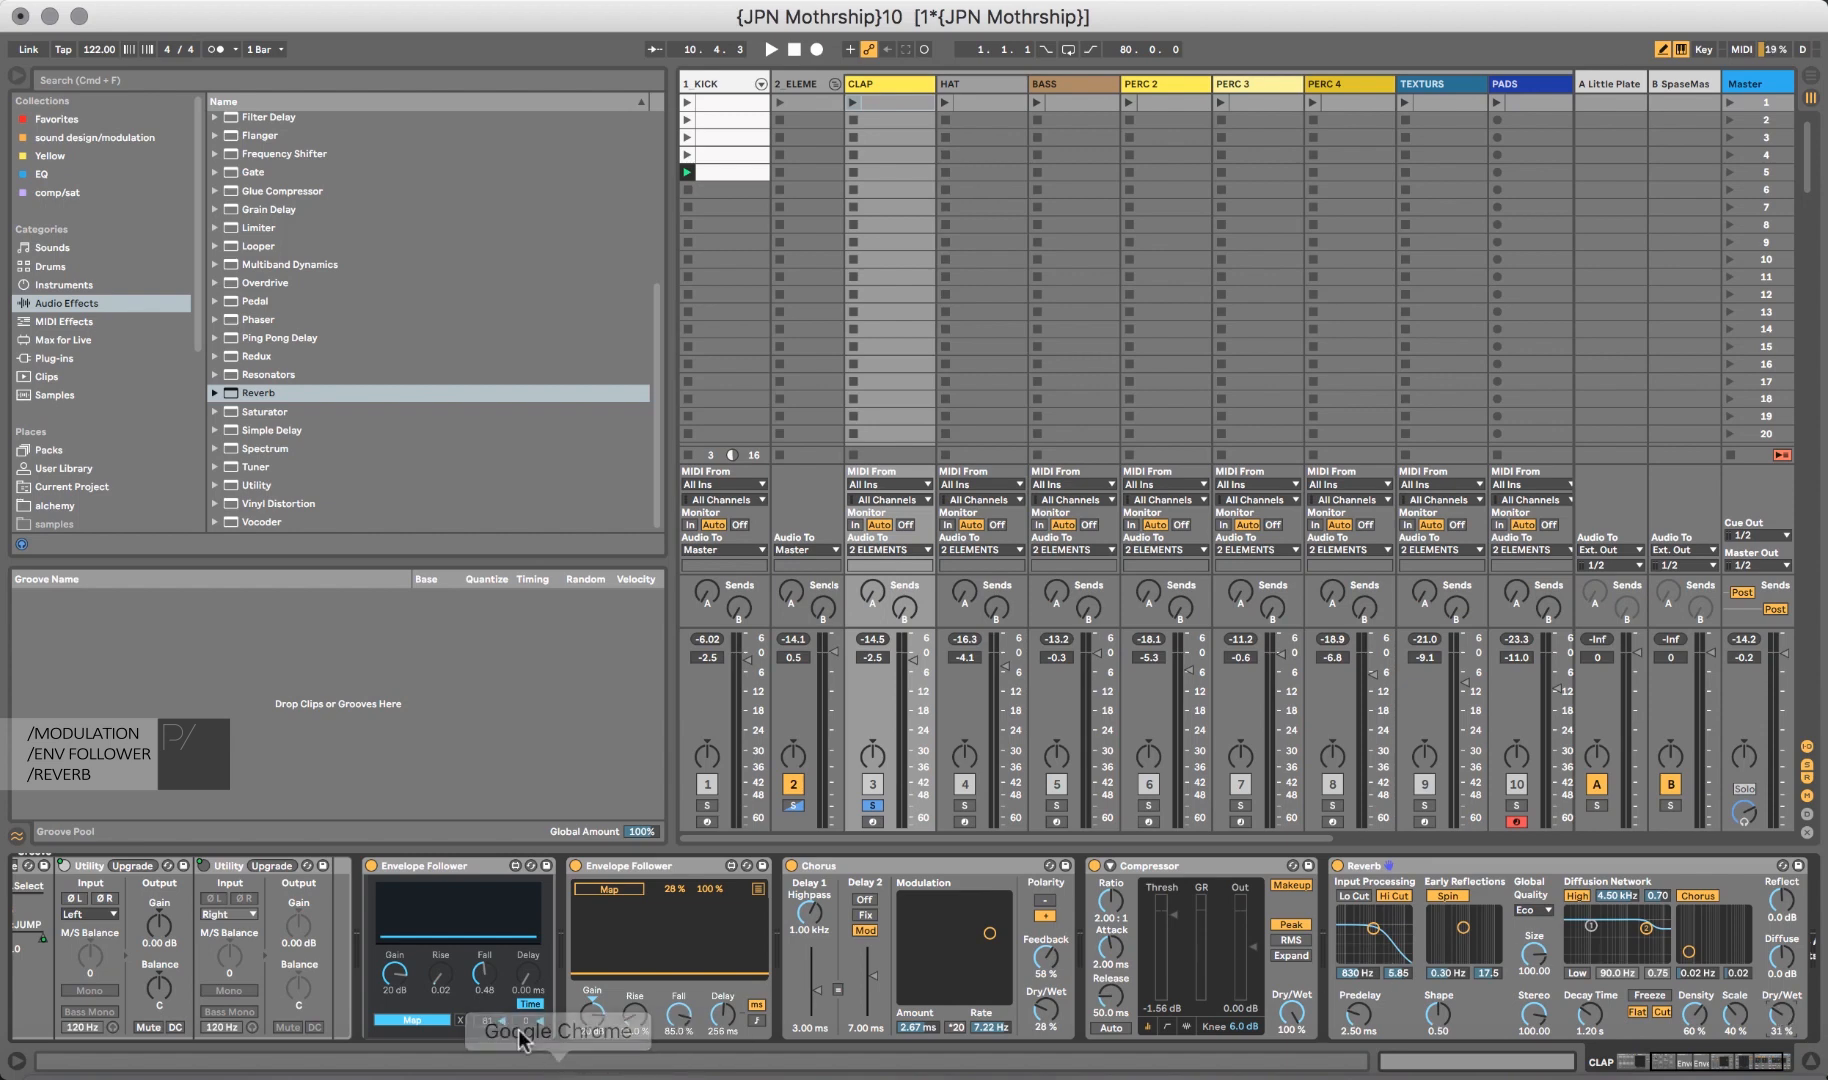
Map the first Envelope Follower to the Reverb's Decay Time with Gain 27 dB, Fall 0.14 and range 0–100 while playing the track.
click(437, 1020)
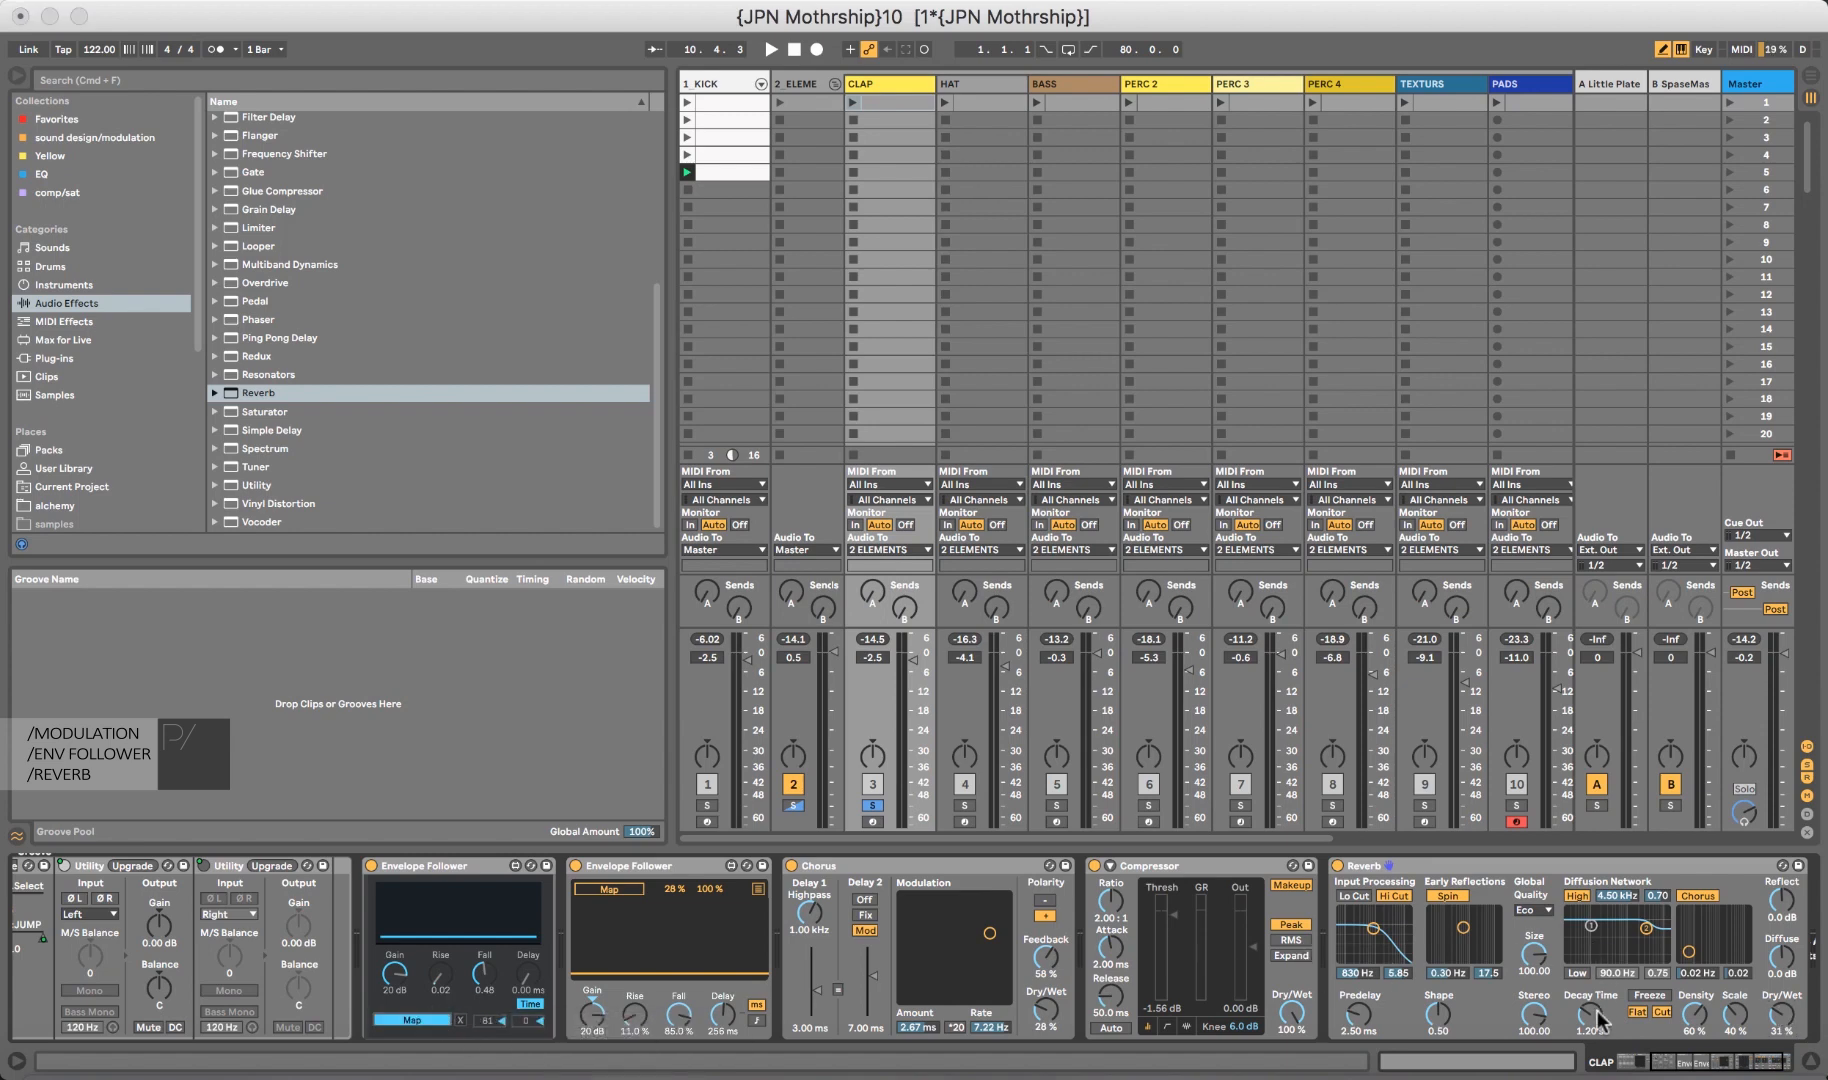
key(space)
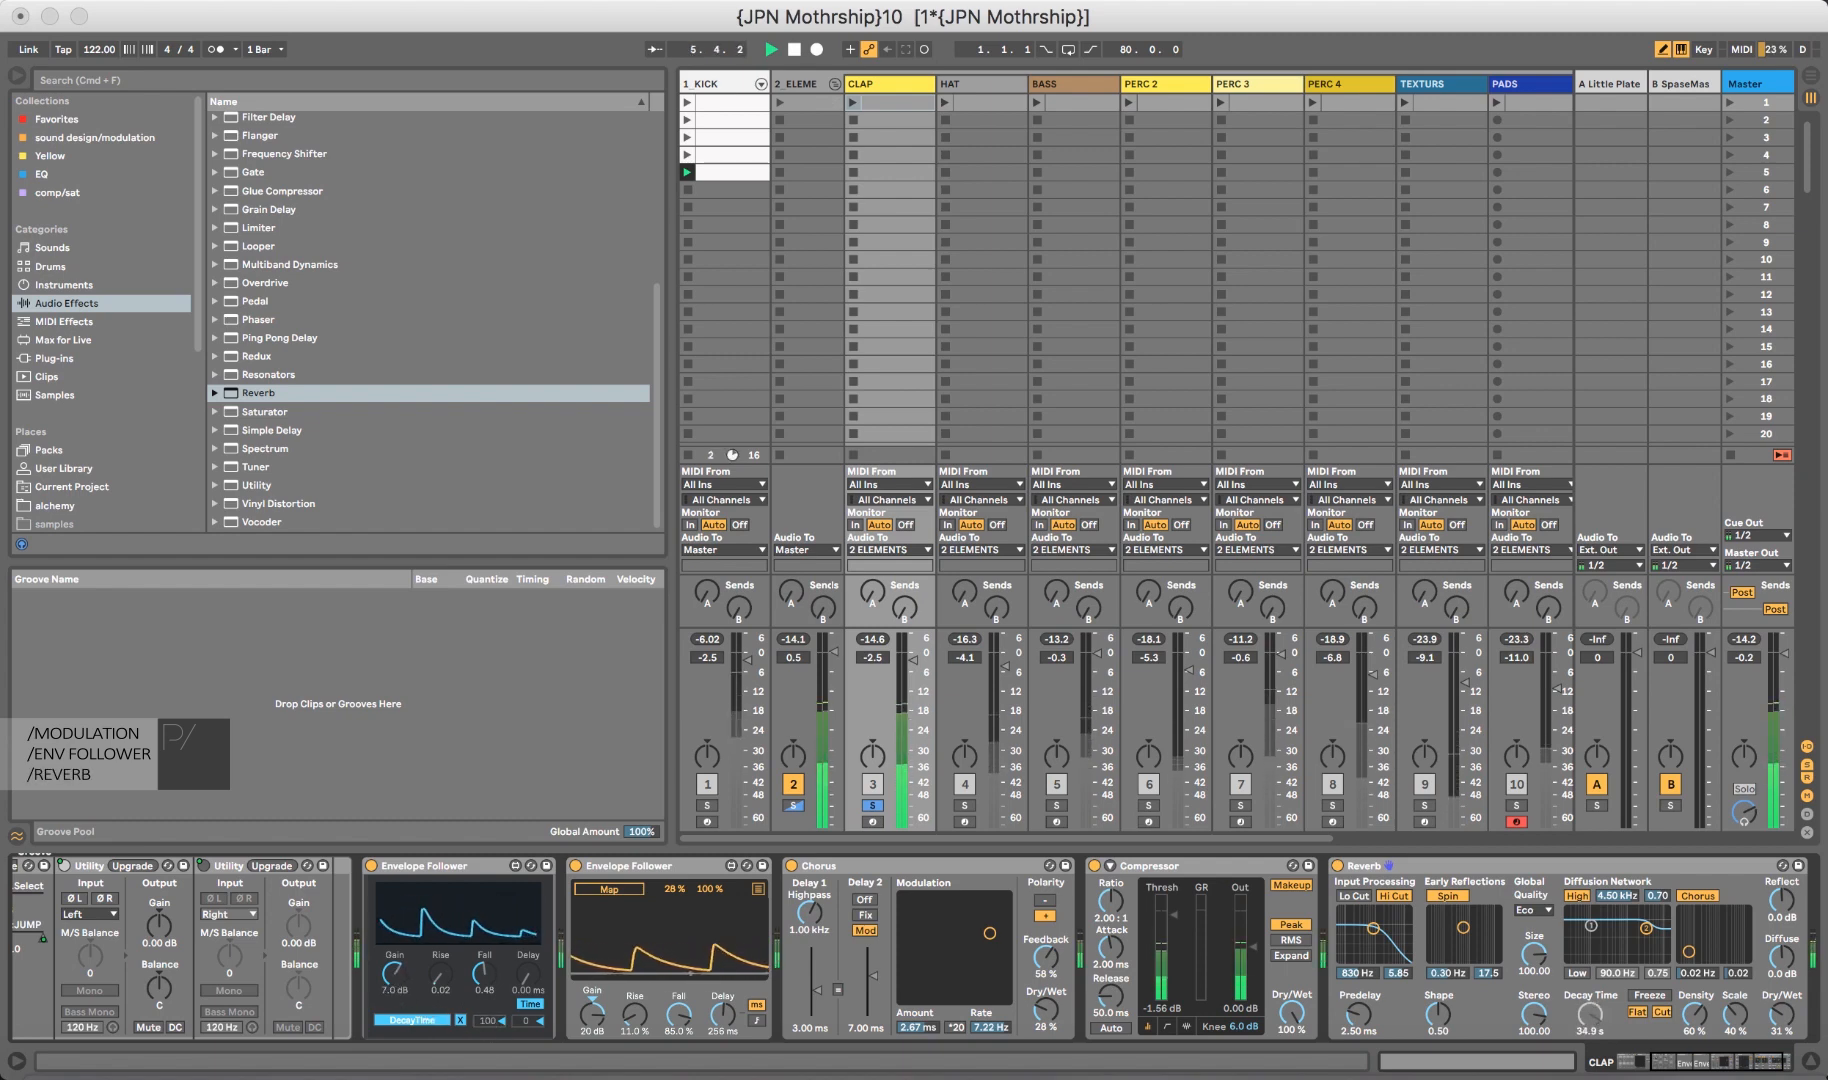
drag(479, 971, 474, 980)
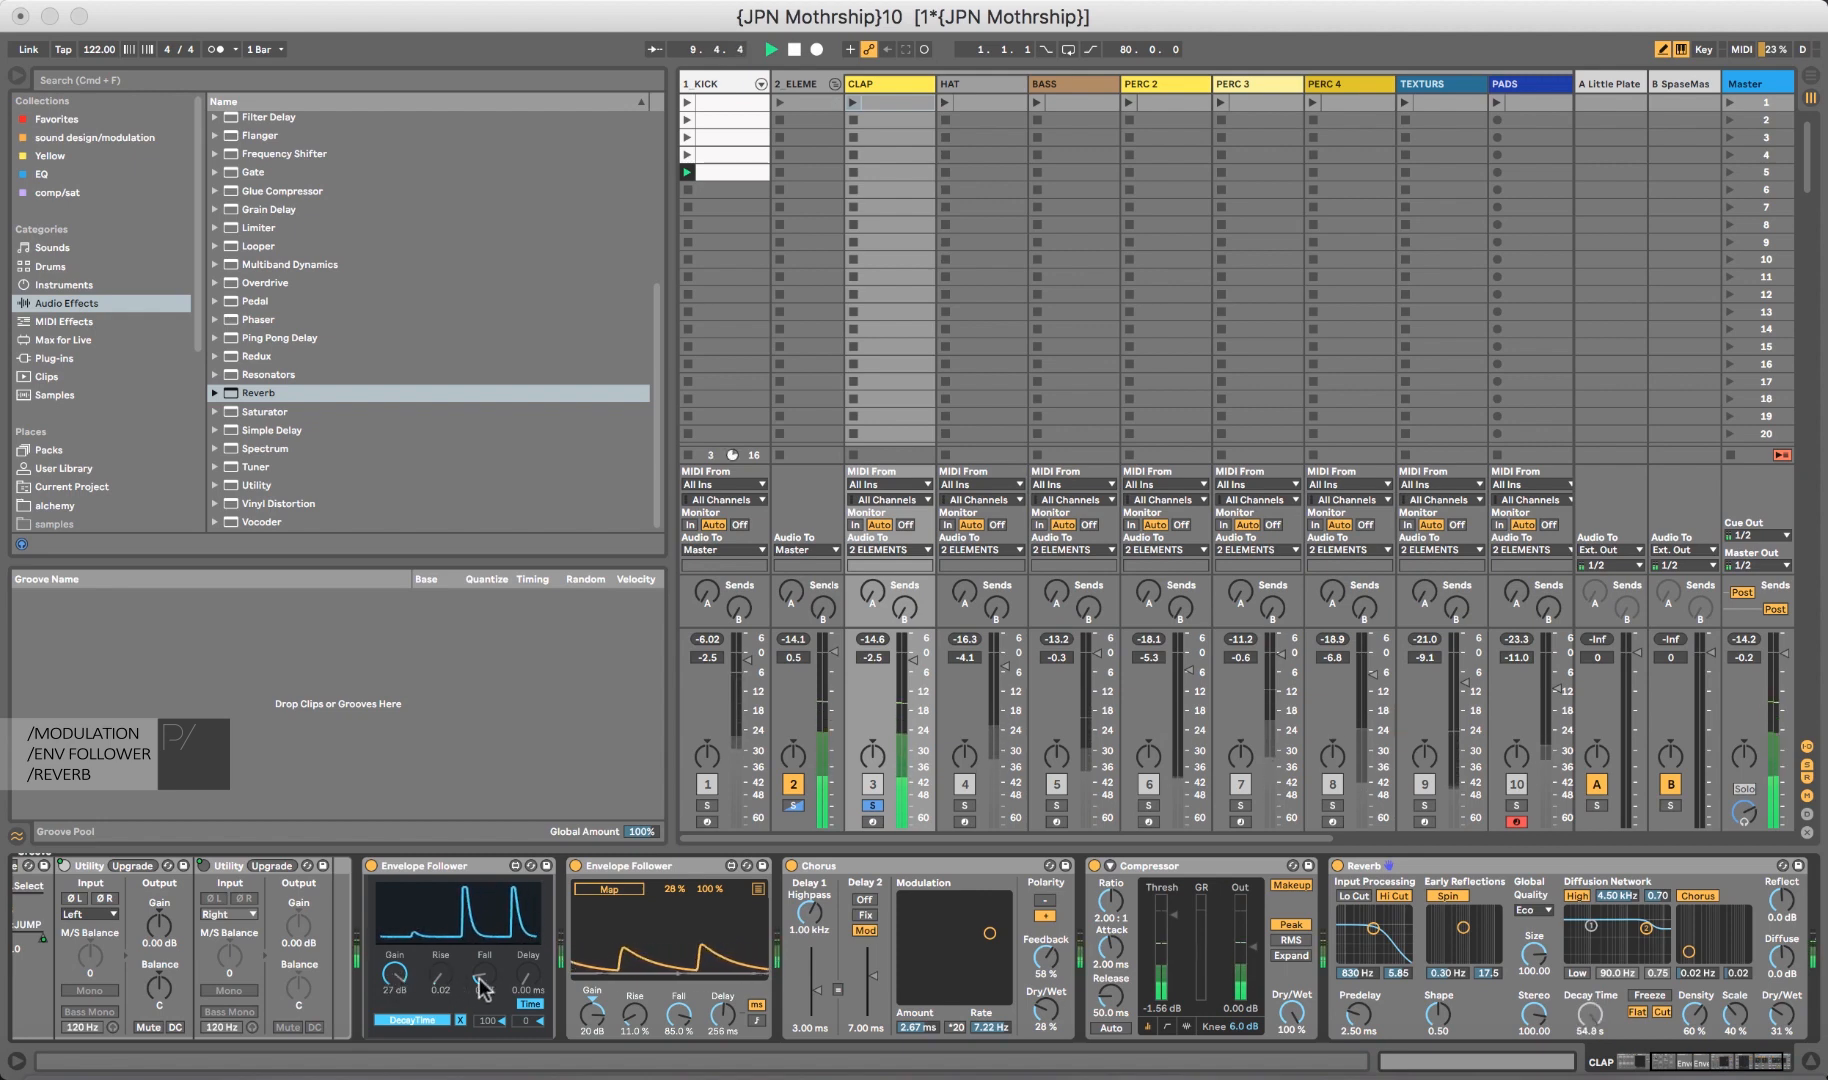
drag(479, 979, 539, 940)
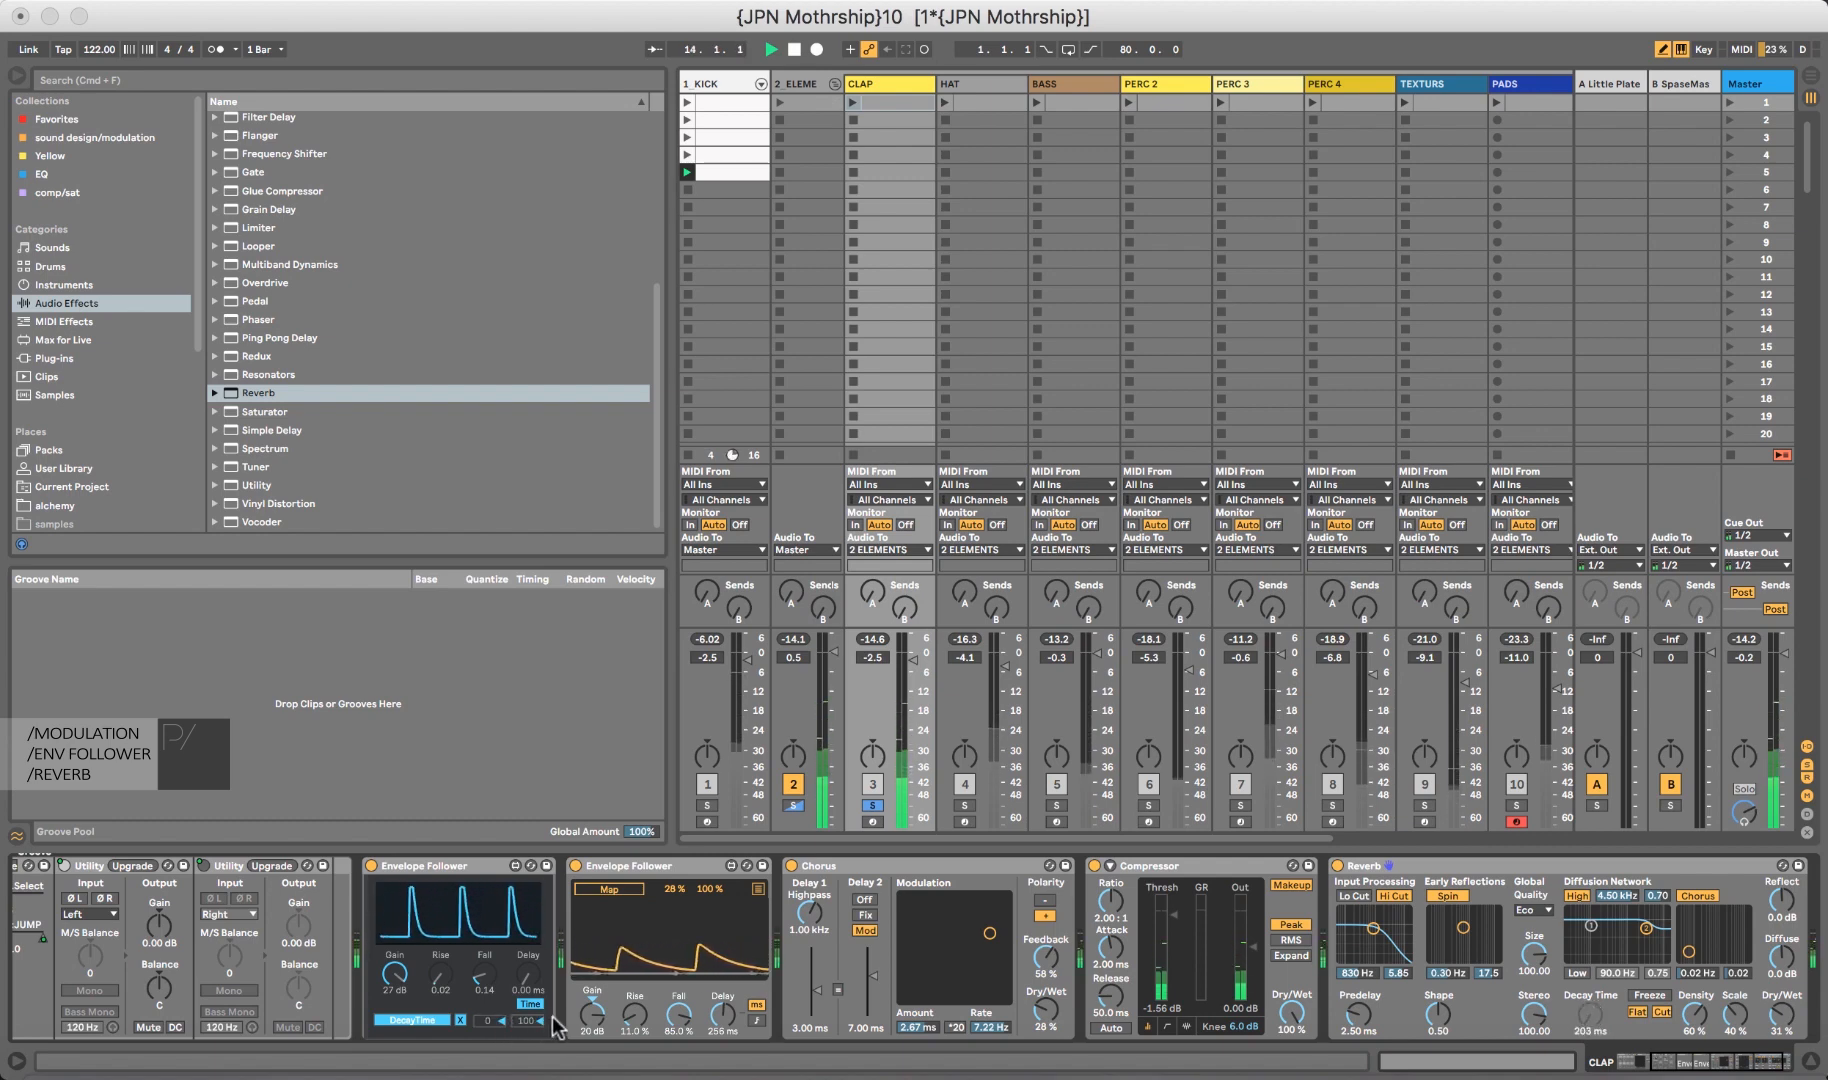
key(space)
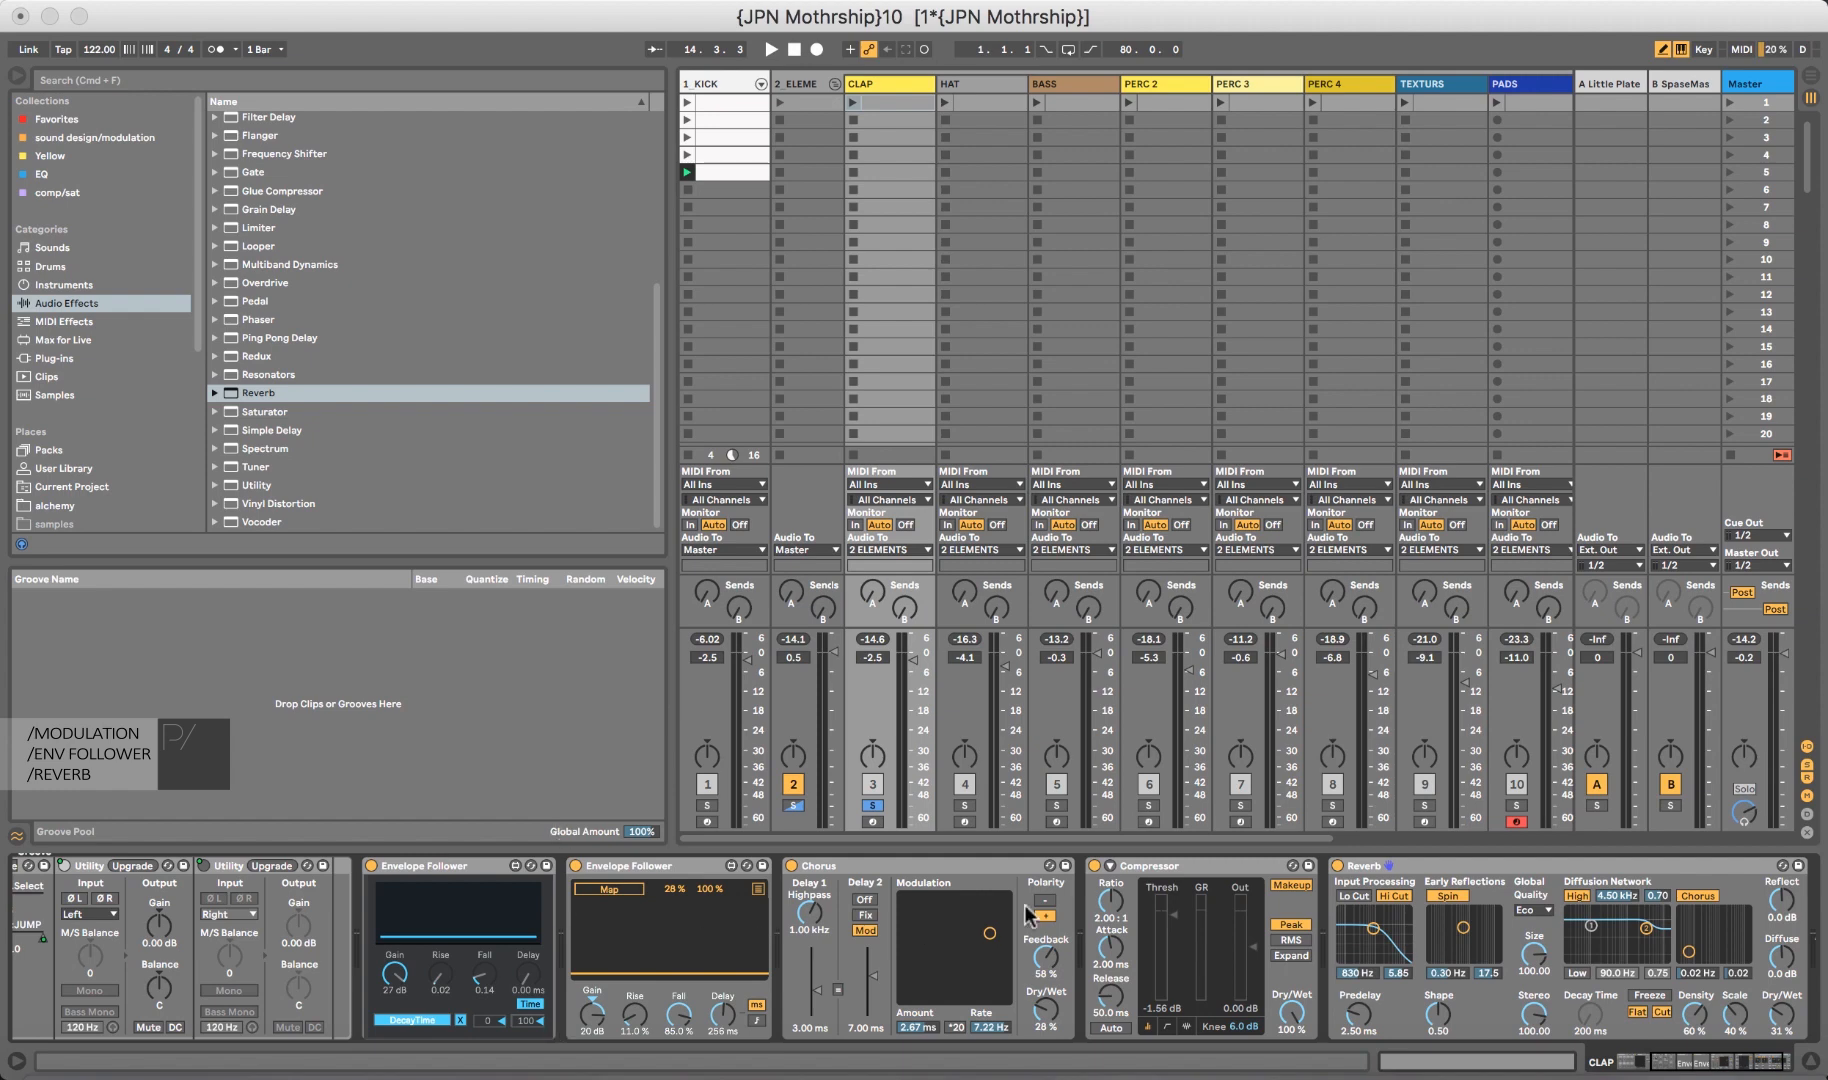
Search the Max for Live devices for "lfo" and add the LFO audio effect at the end of the CLAP track's chain.
click(85, 359)
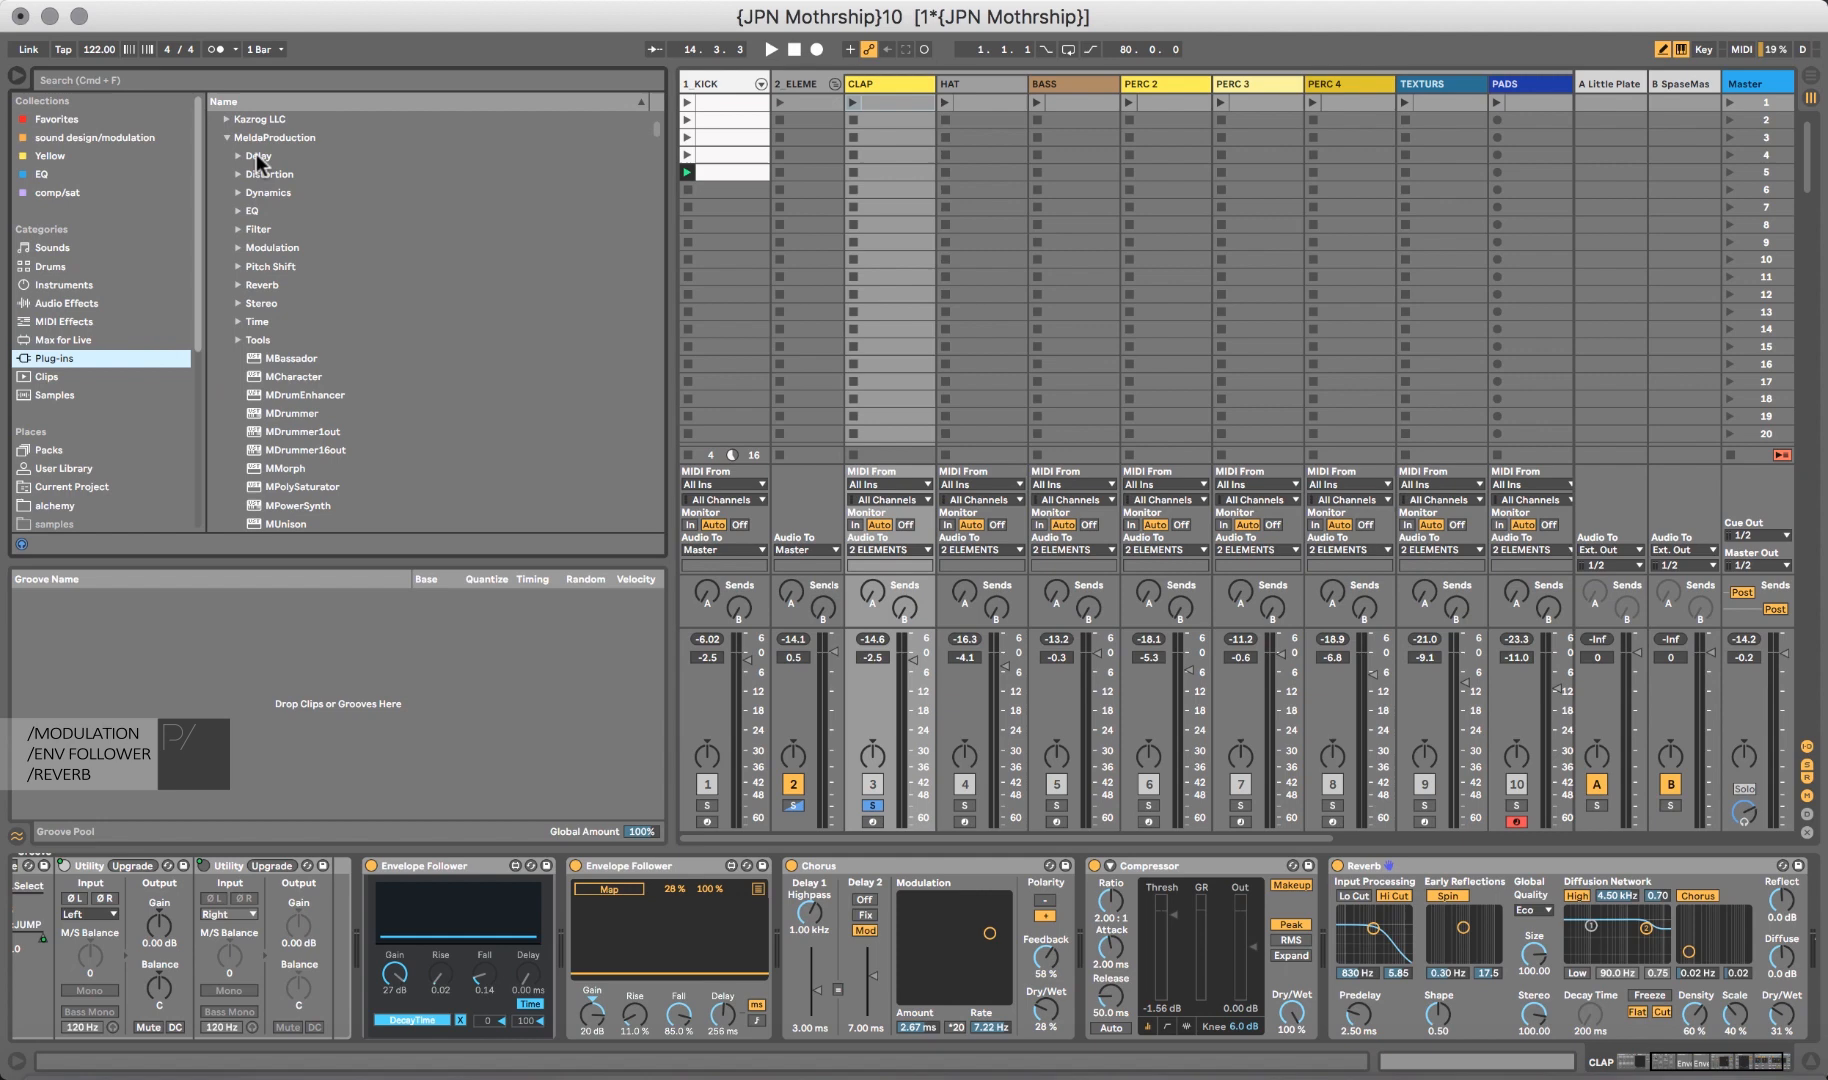
click(302, 80)
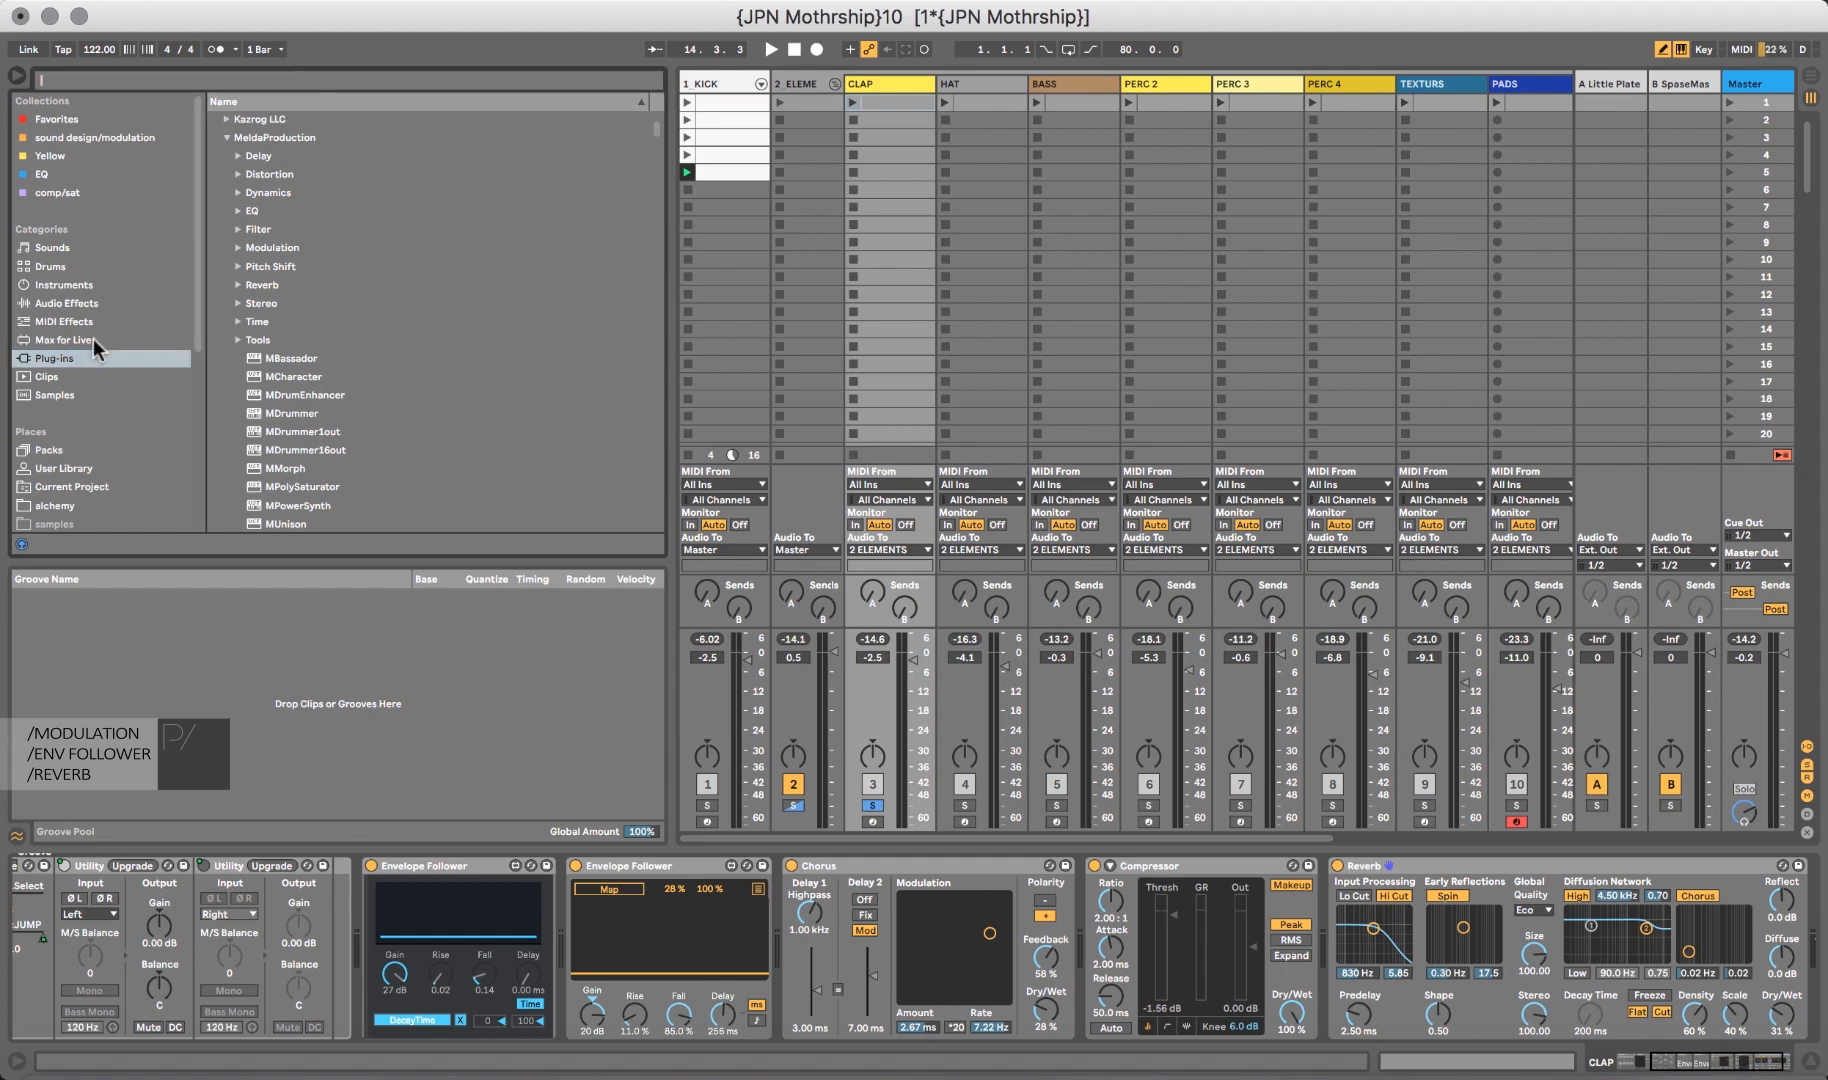
click(136, 342)
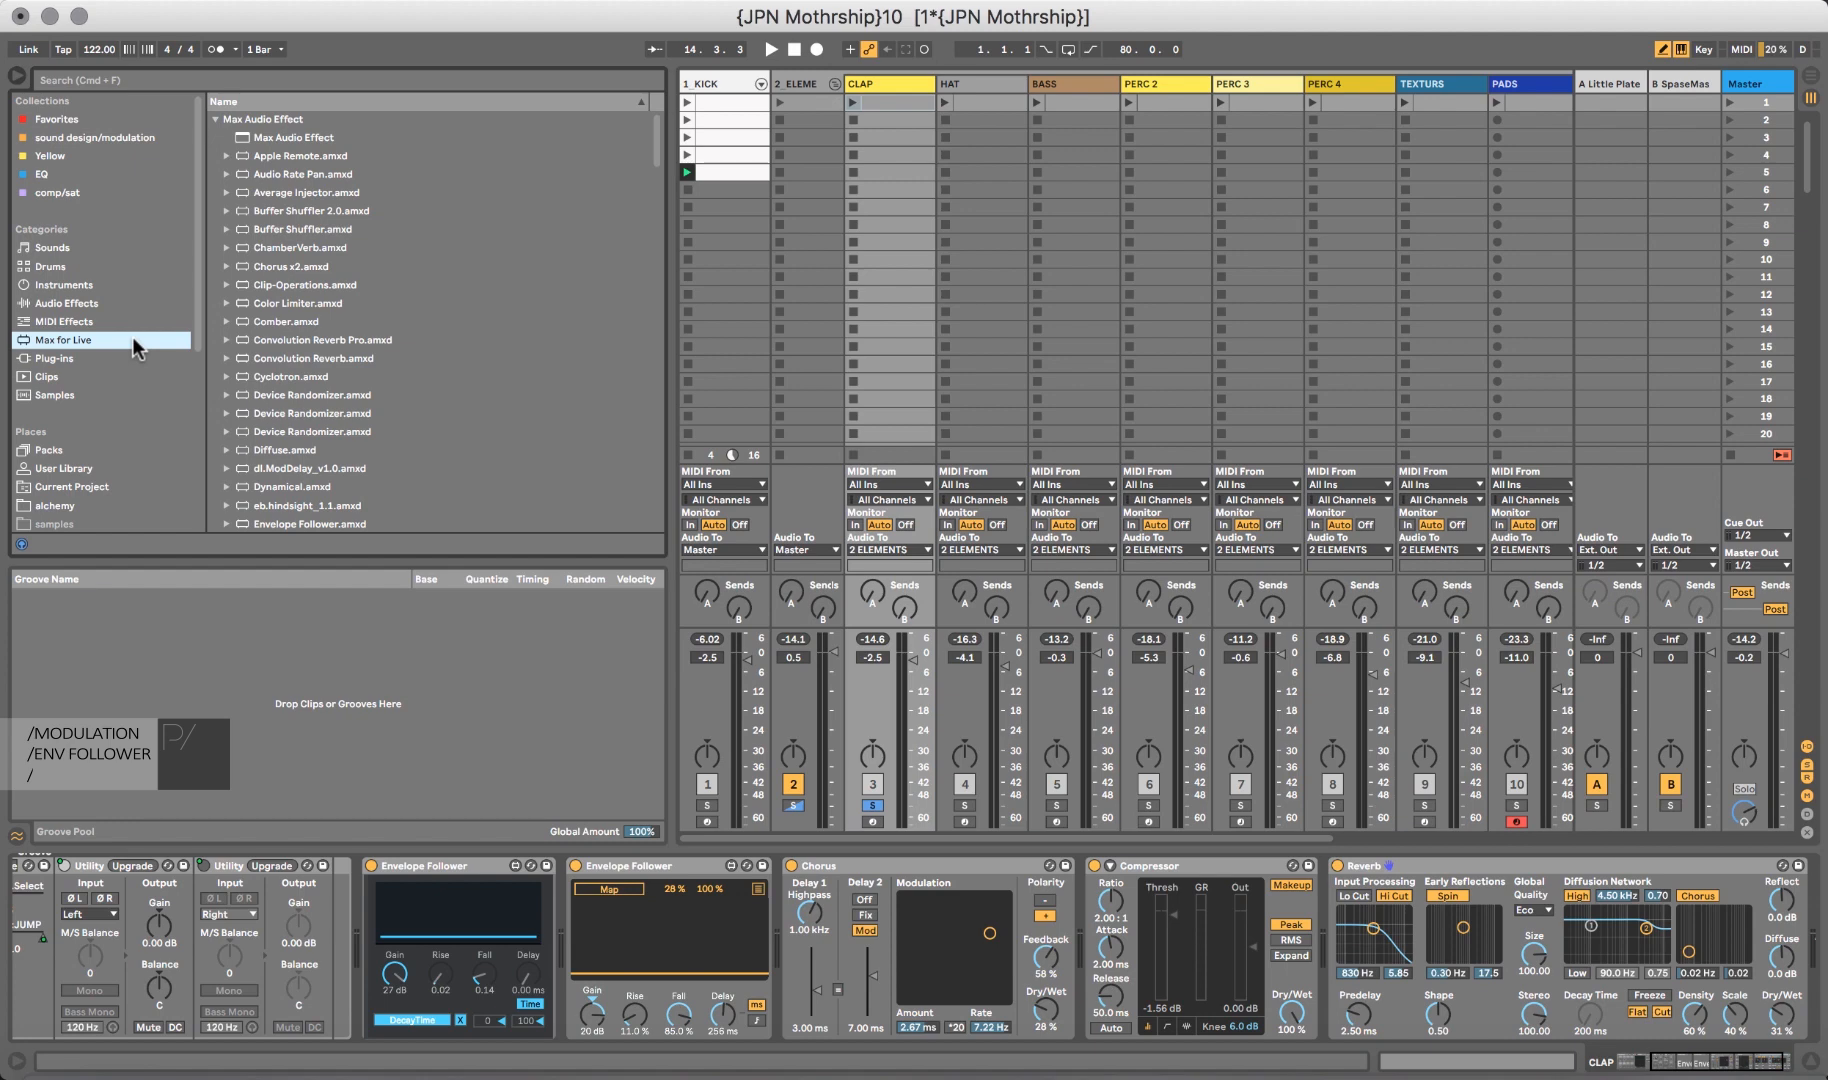
click(316, 80)
text(lfo)
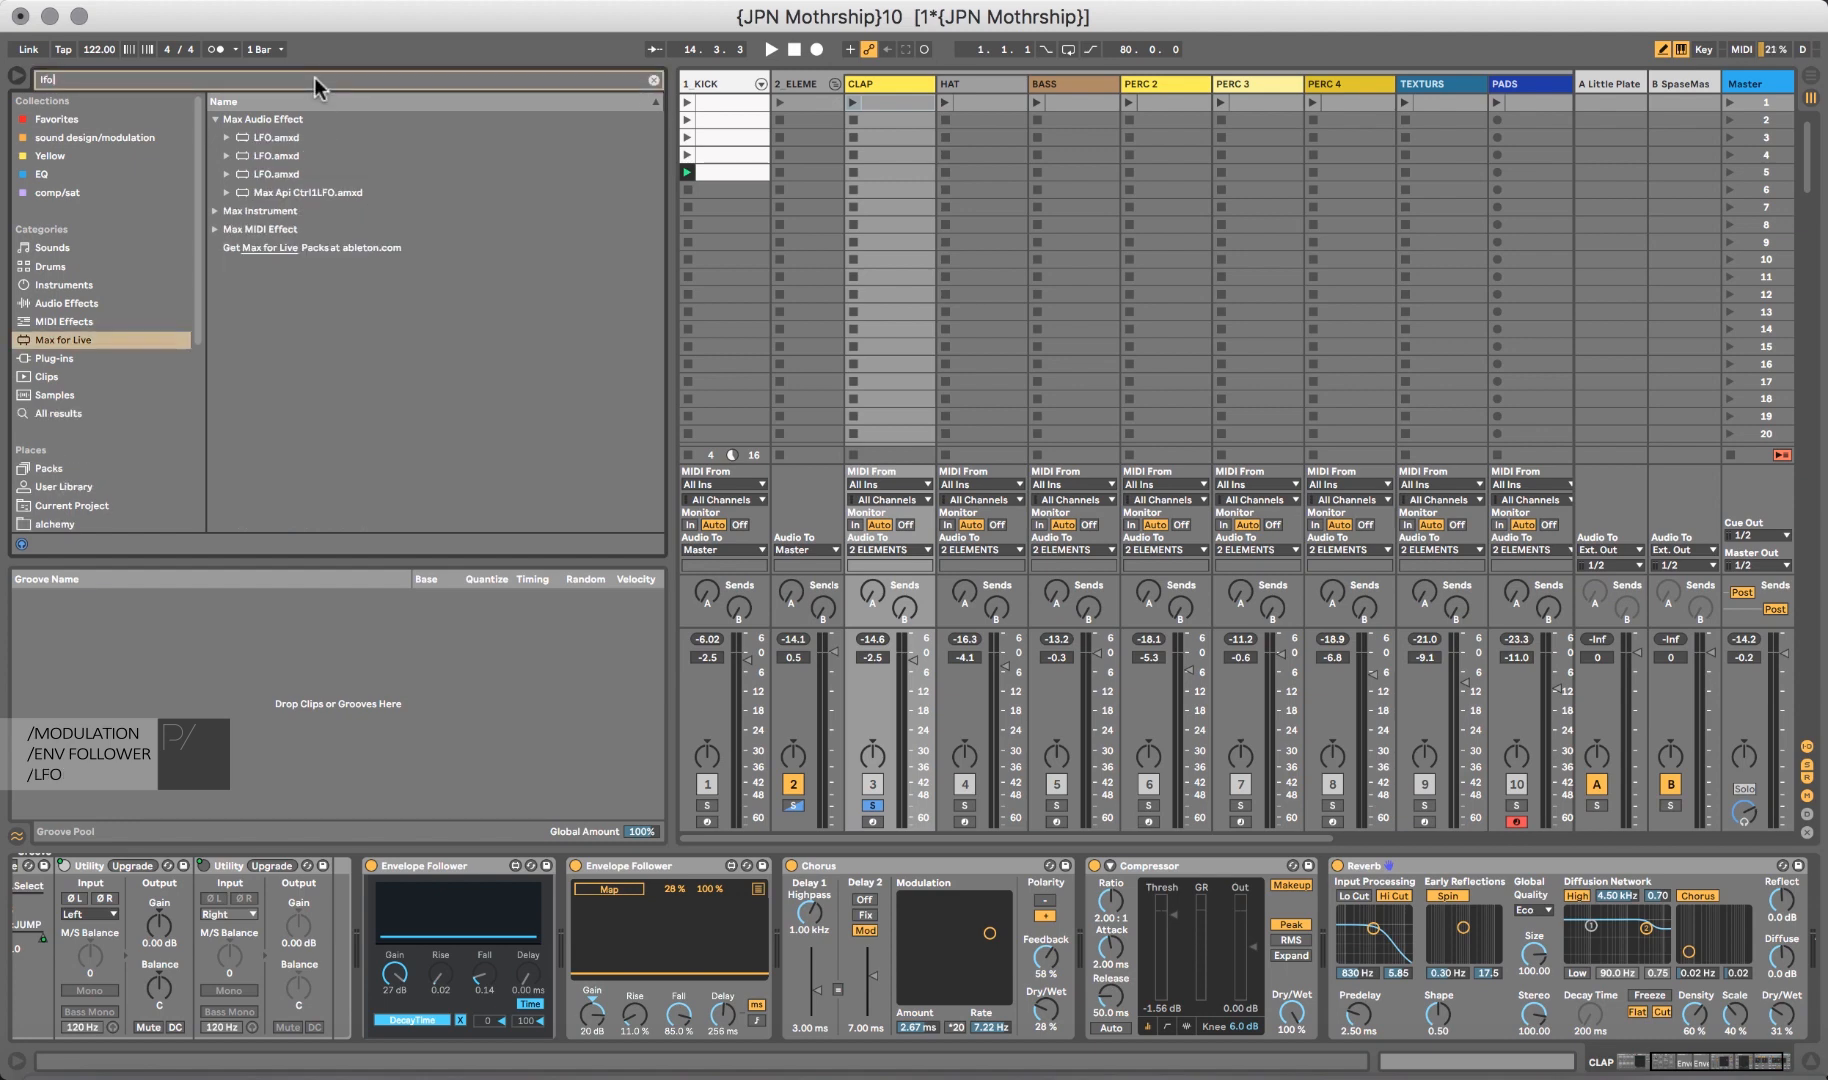
click(256, 138)
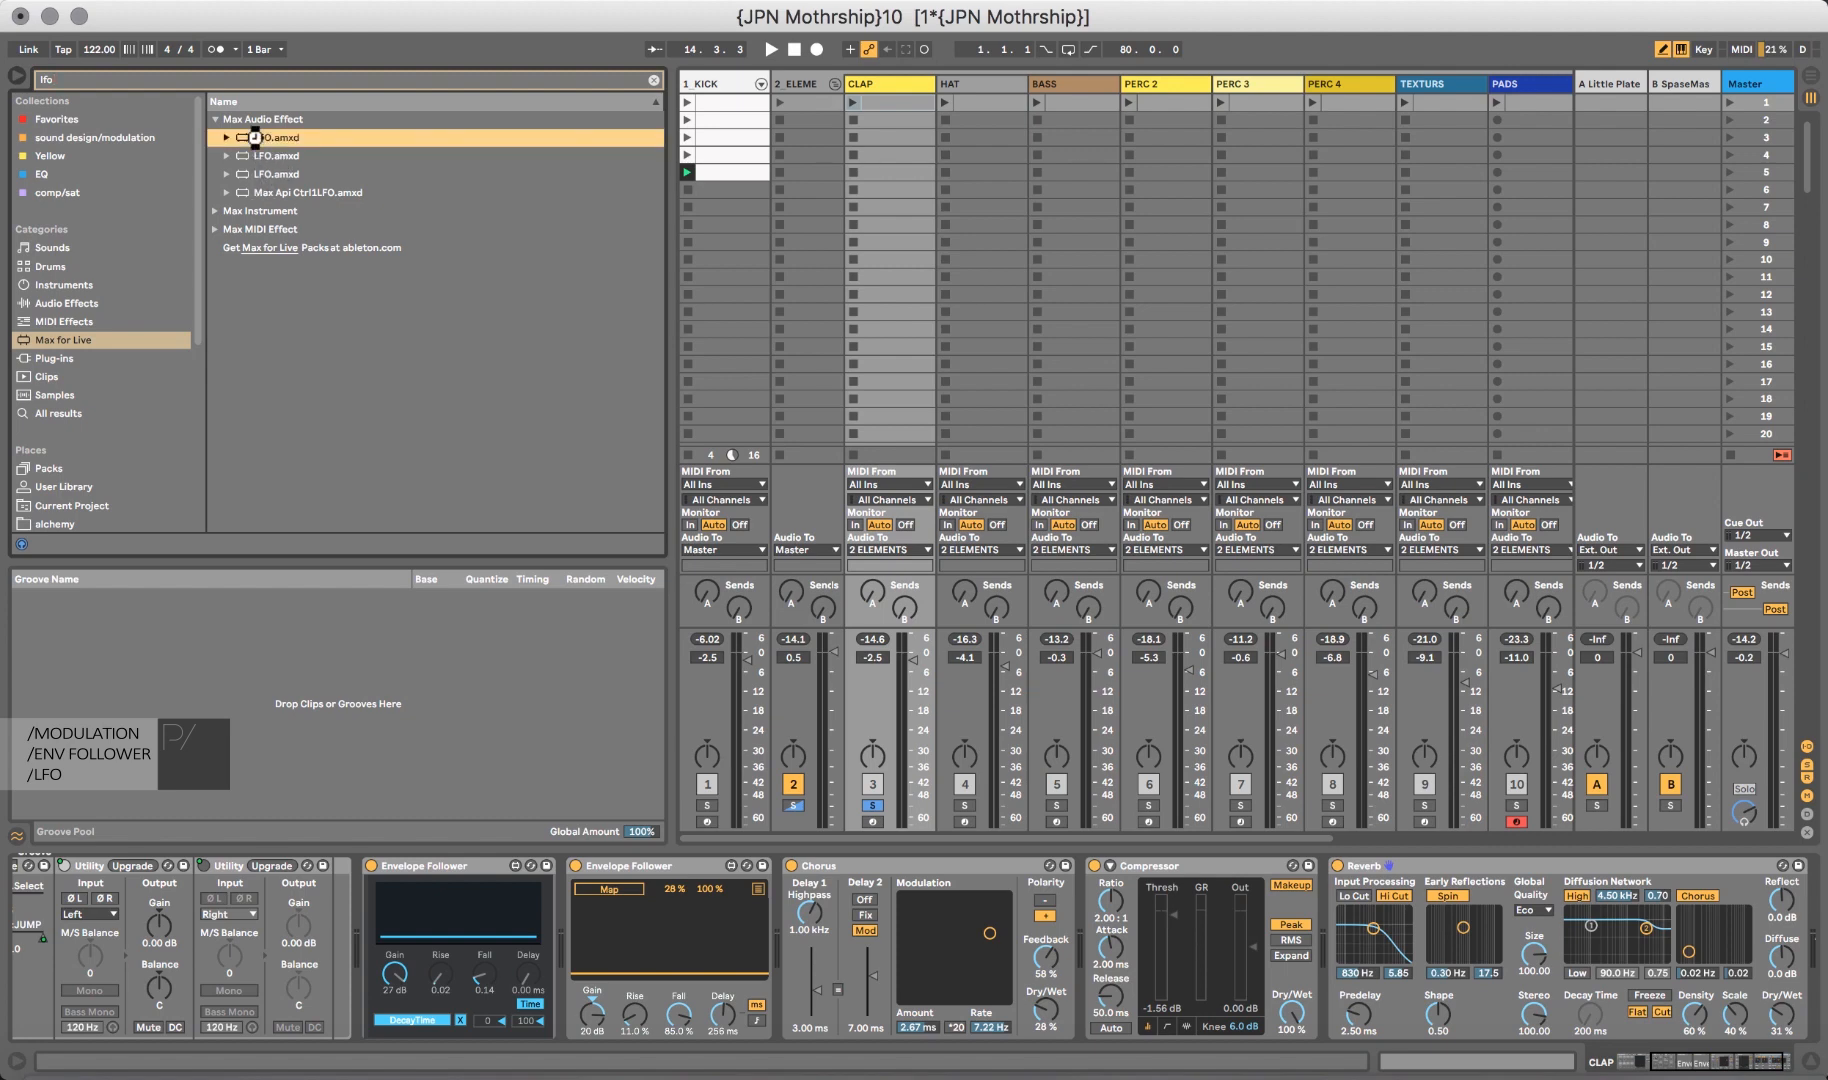
double_click(255, 137)
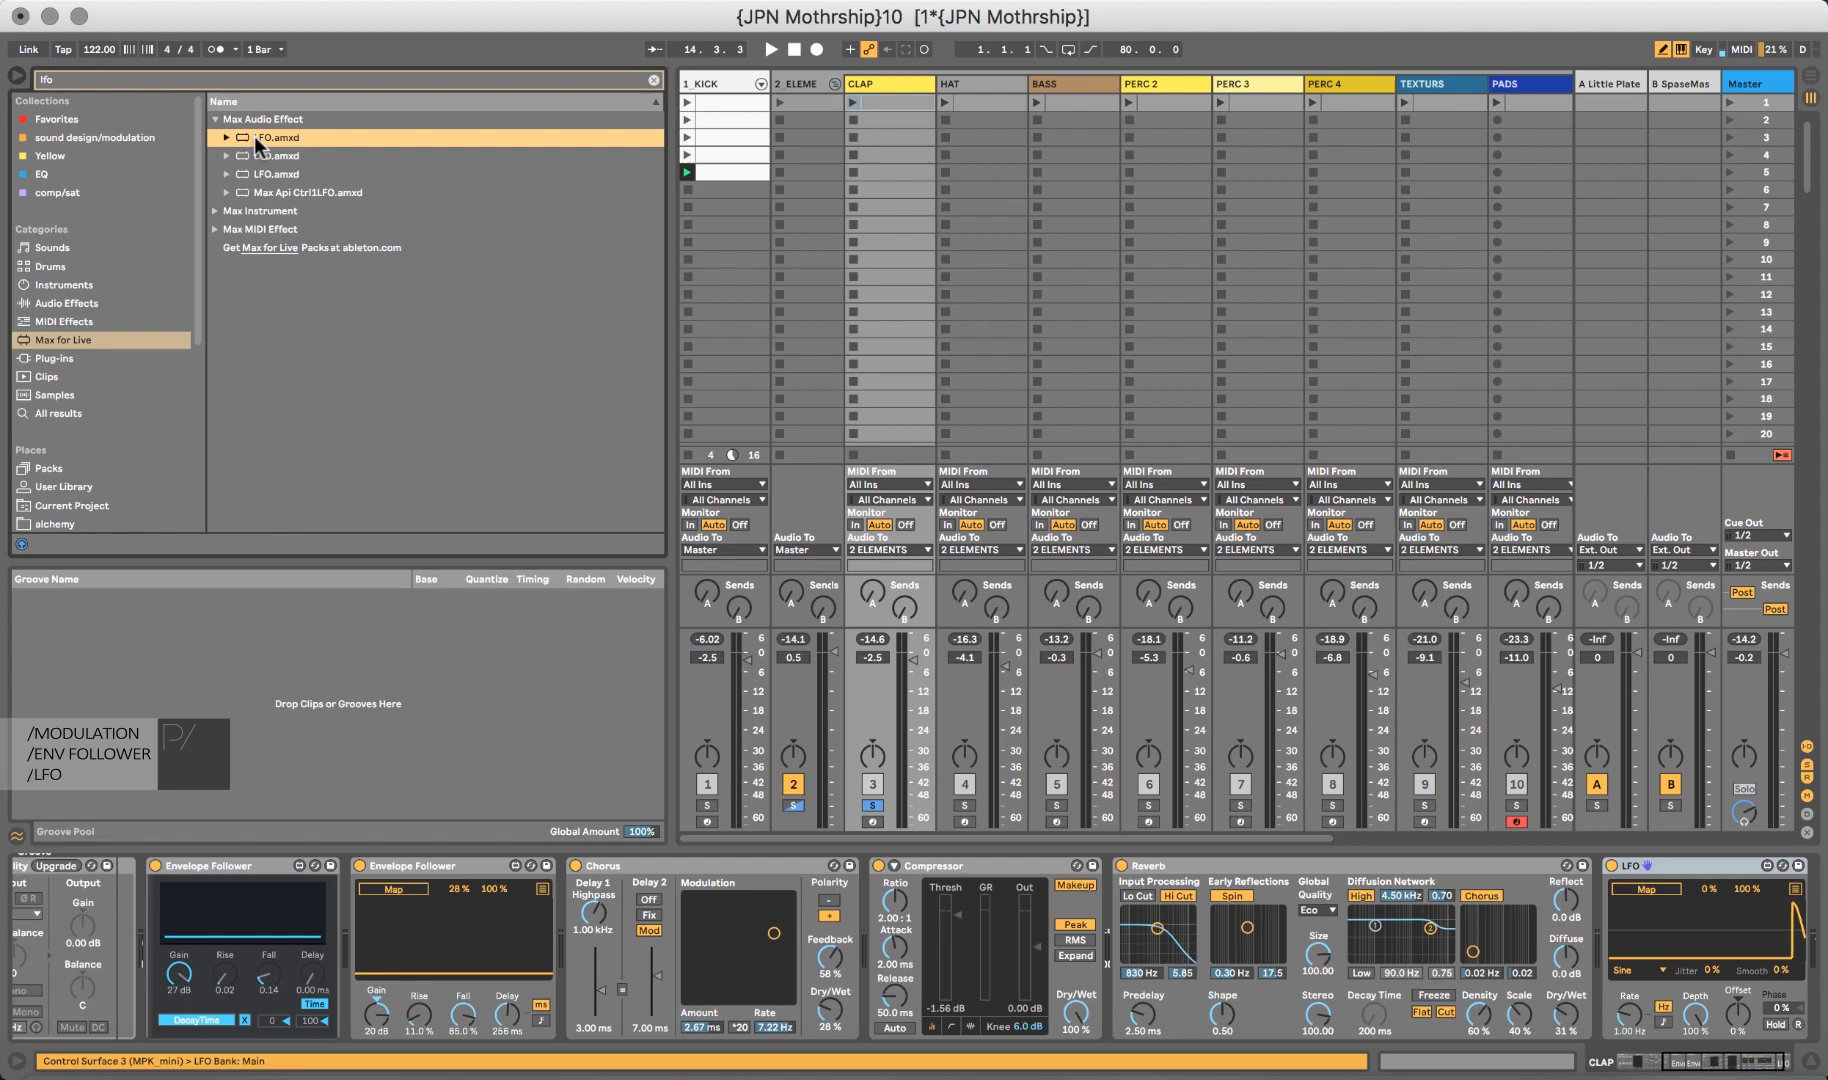
Map the LFO to the Chorus Dry/Wet and, during playback, set its Rate to 0.28 Hz, Depth to 25.2 % and Offset to -40 %.
scroll(1462, 930, right, 2)
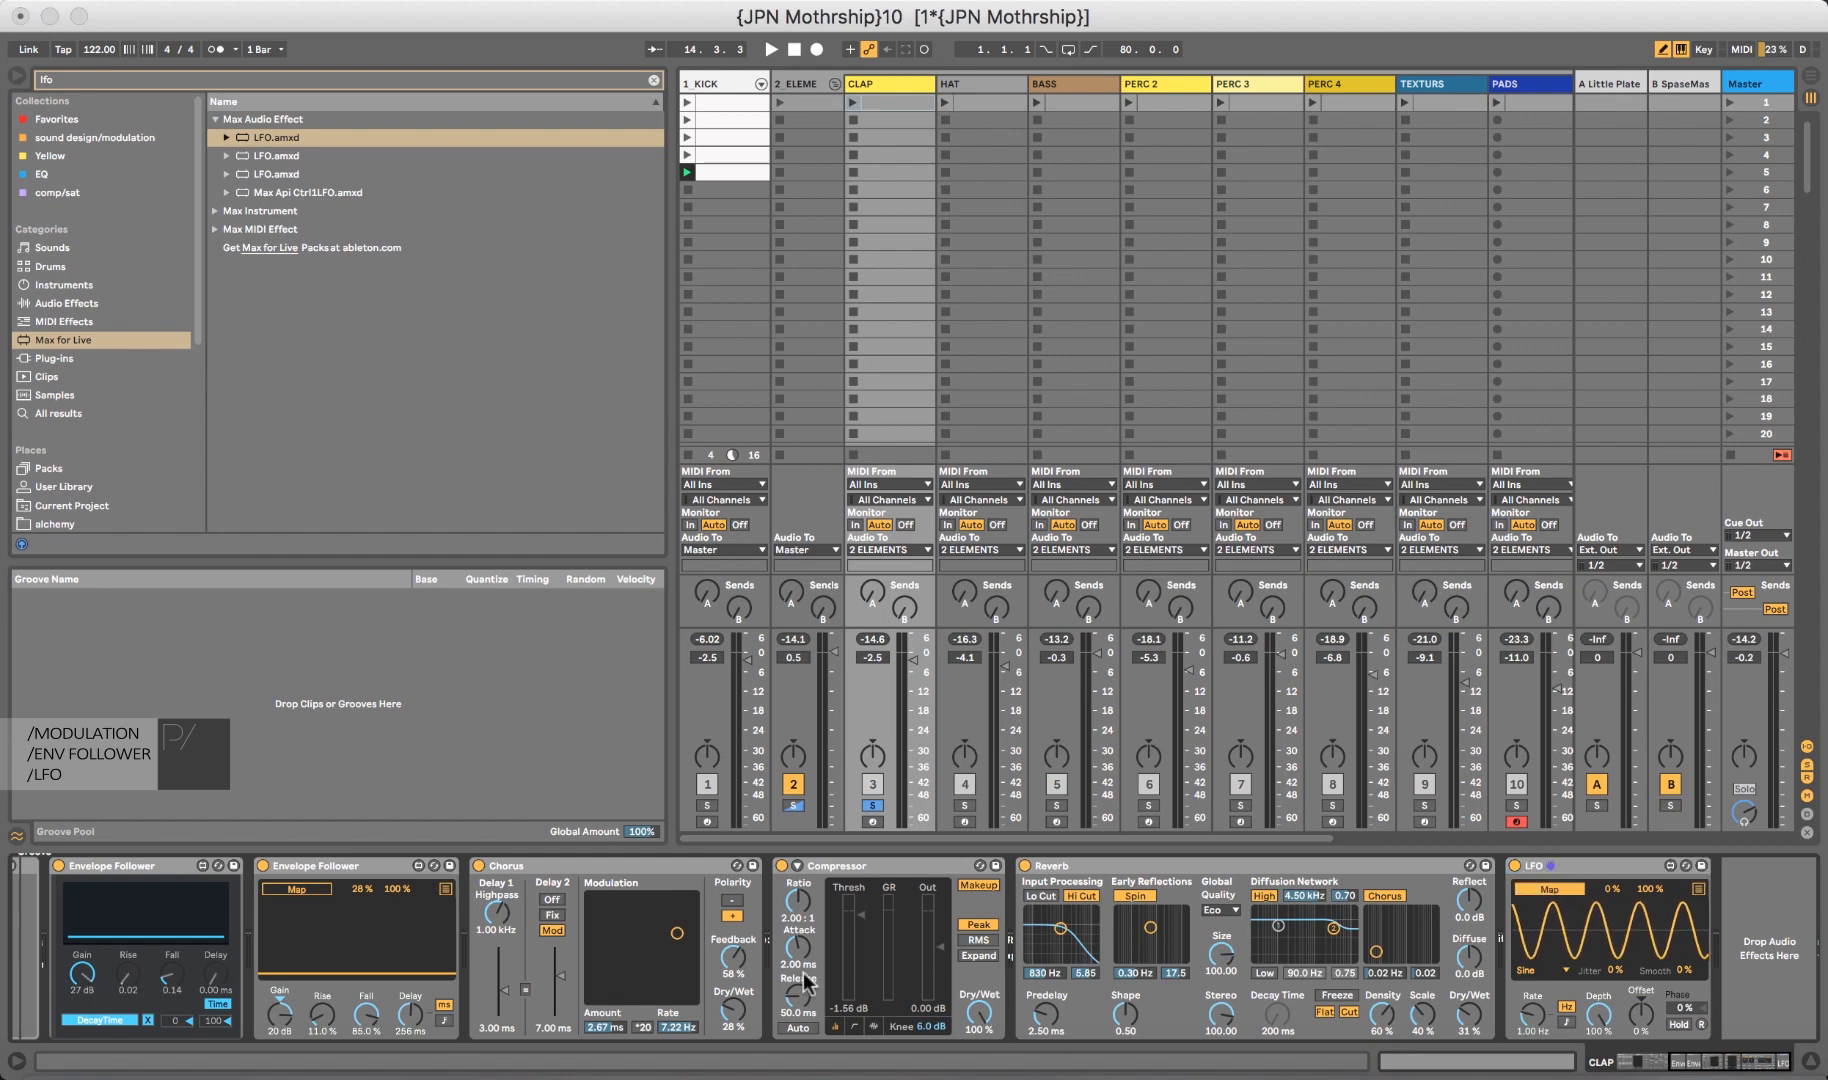
click(1024, 865)
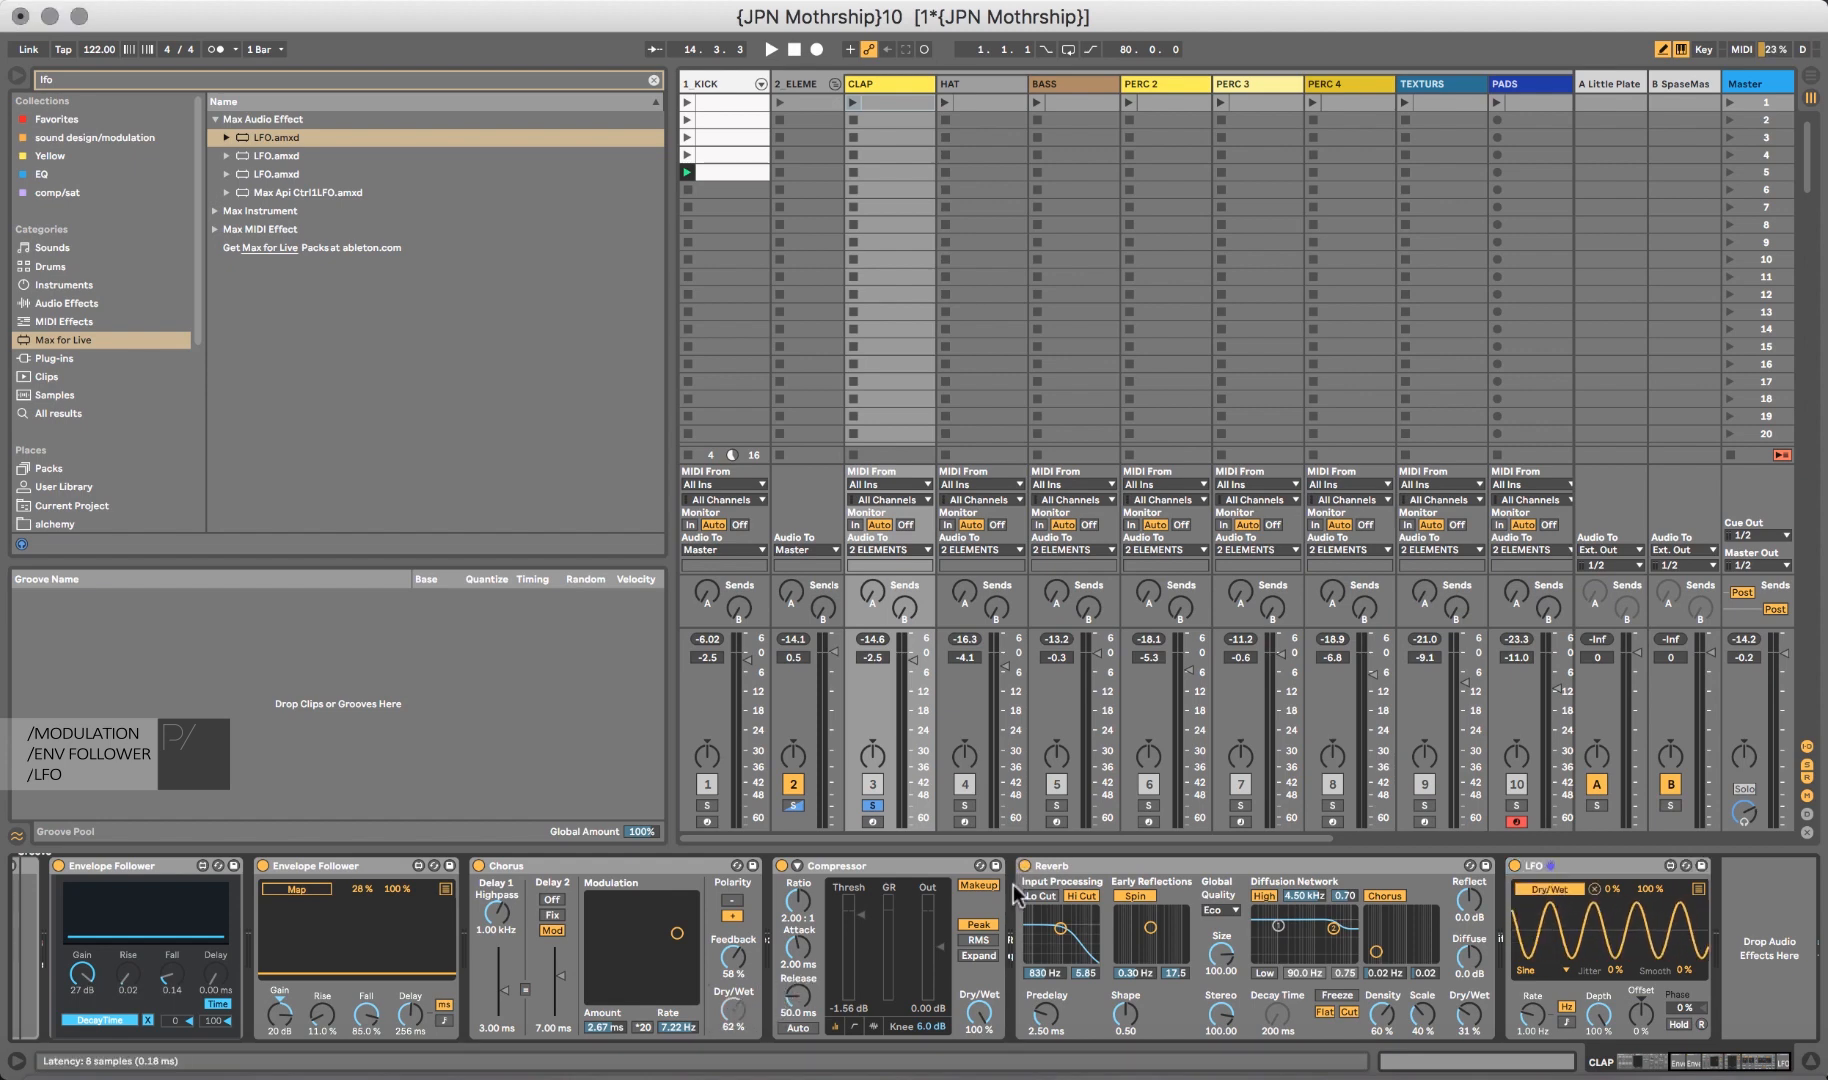
key(space)
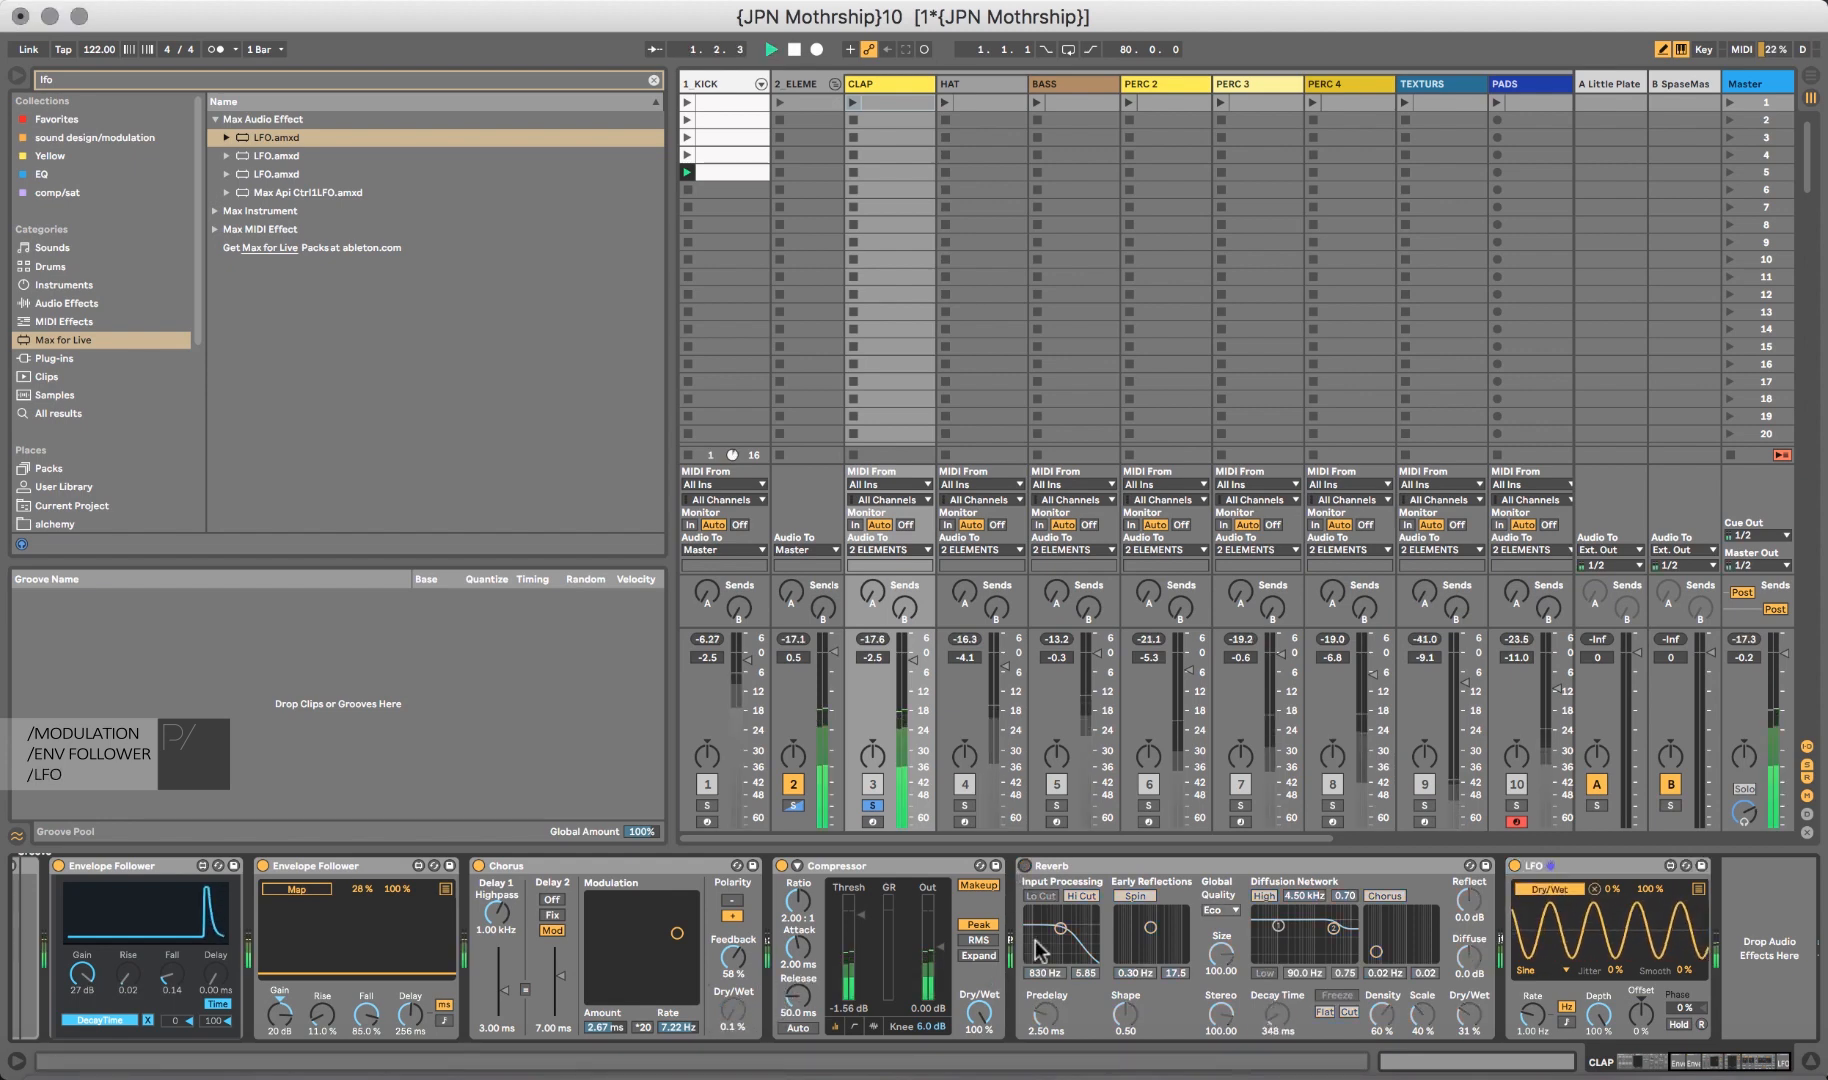
drag(1599, 1010, 1641, 1035)
drag(1532, 1015, 1650, 1027)
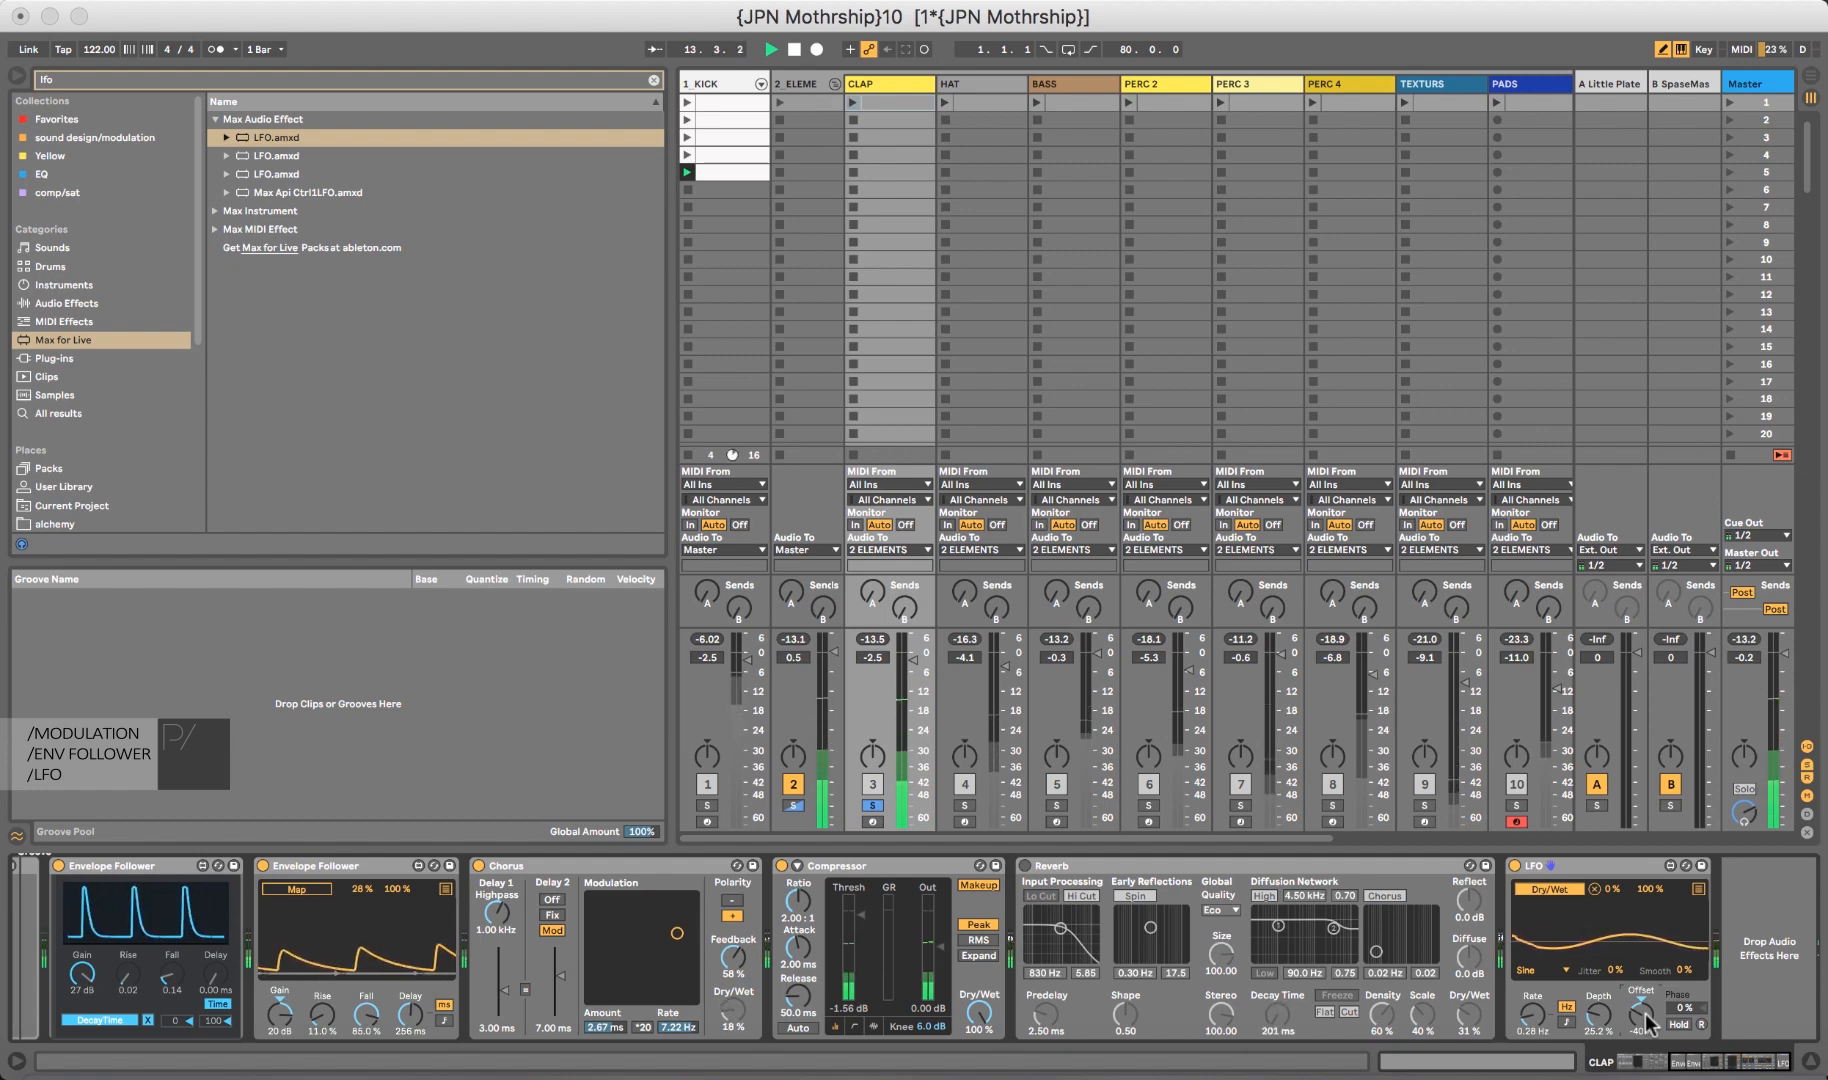
Unsolo the CLAP track to hear it in the full mix and lower its Compressor threshold to -12.3 dB.
click(873, 805)
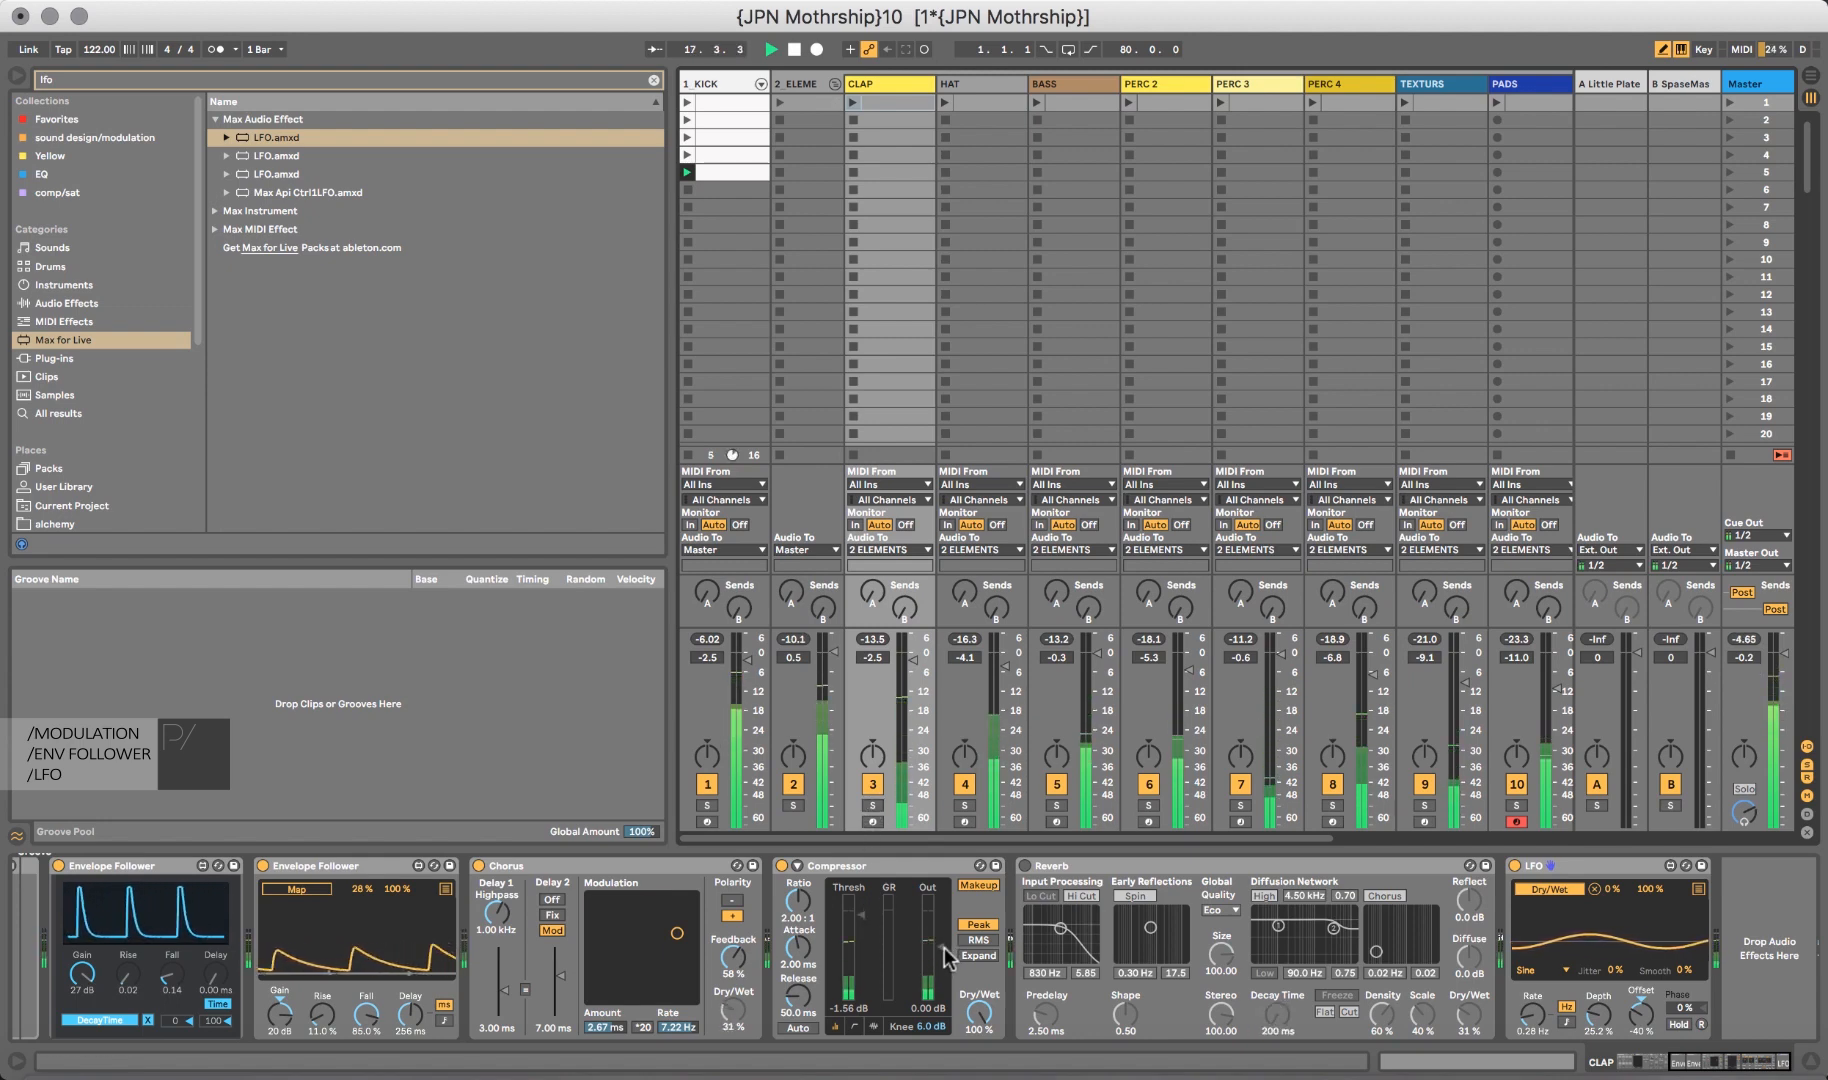
drag(860, 915, 860, 918)
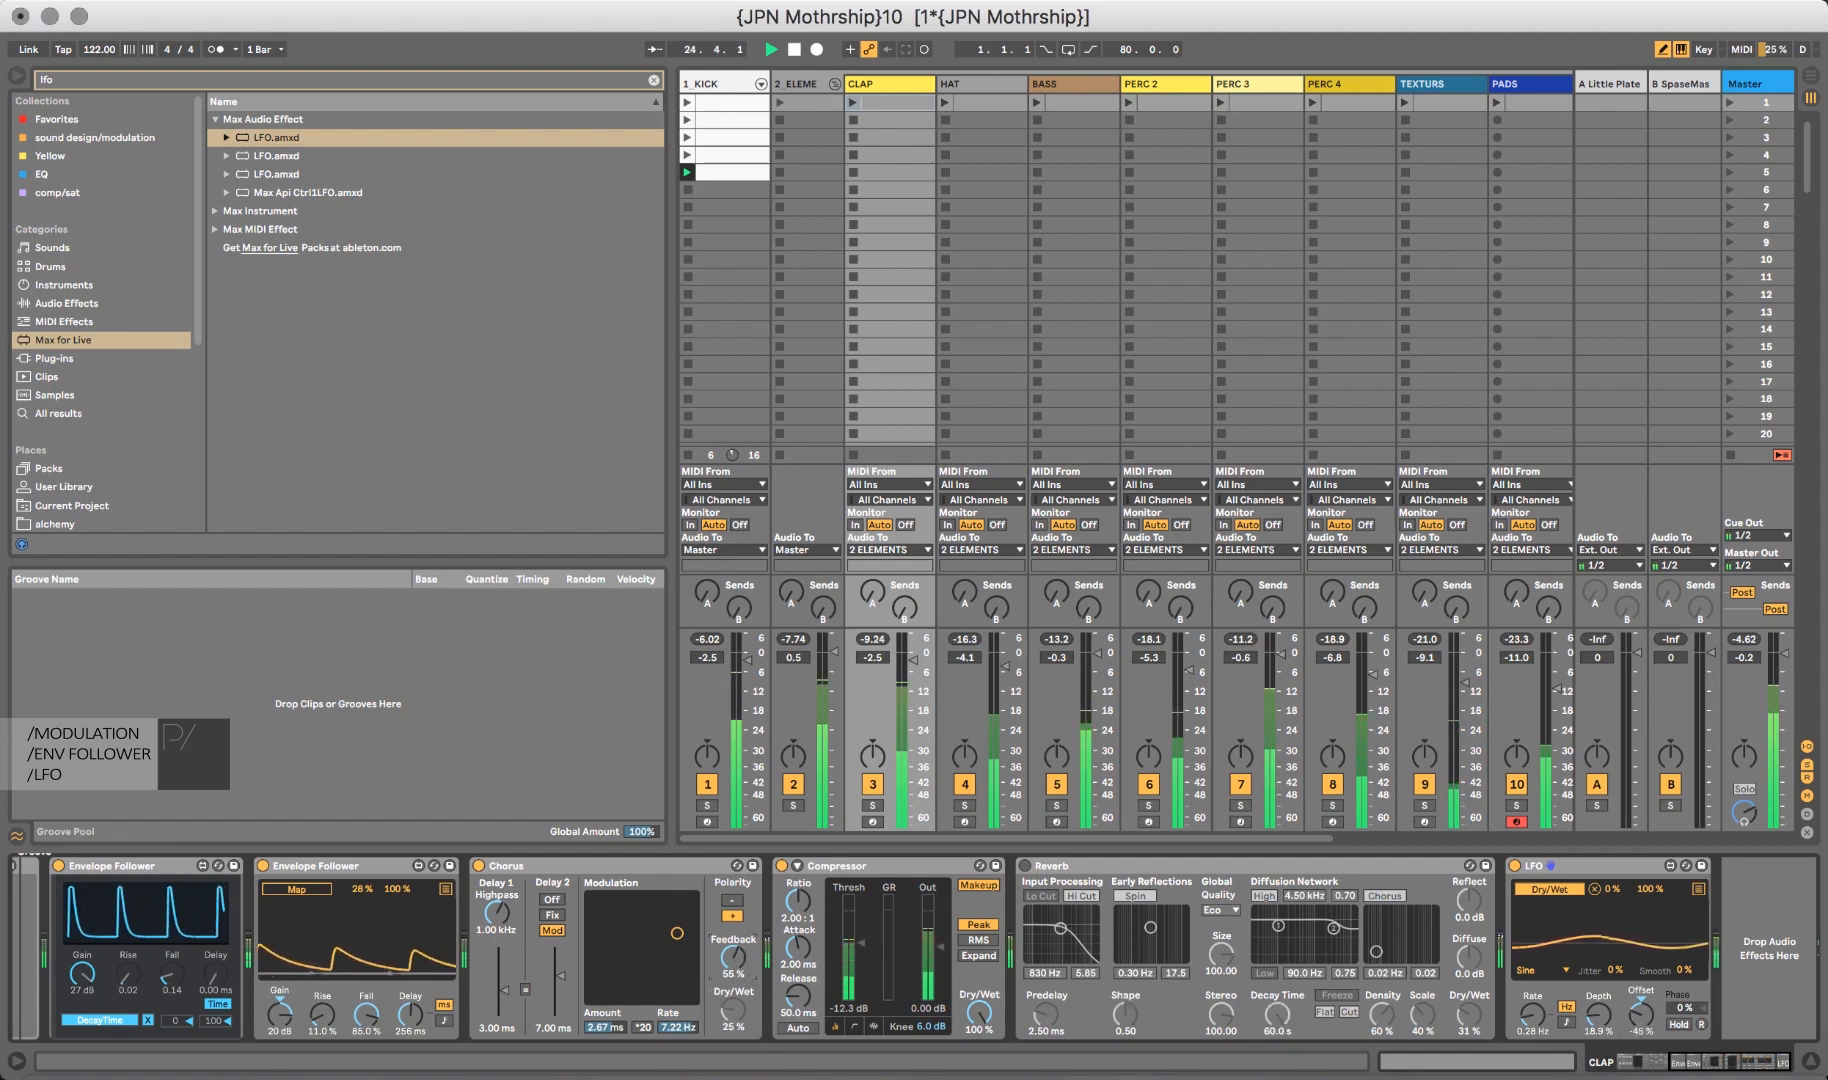
key(space)
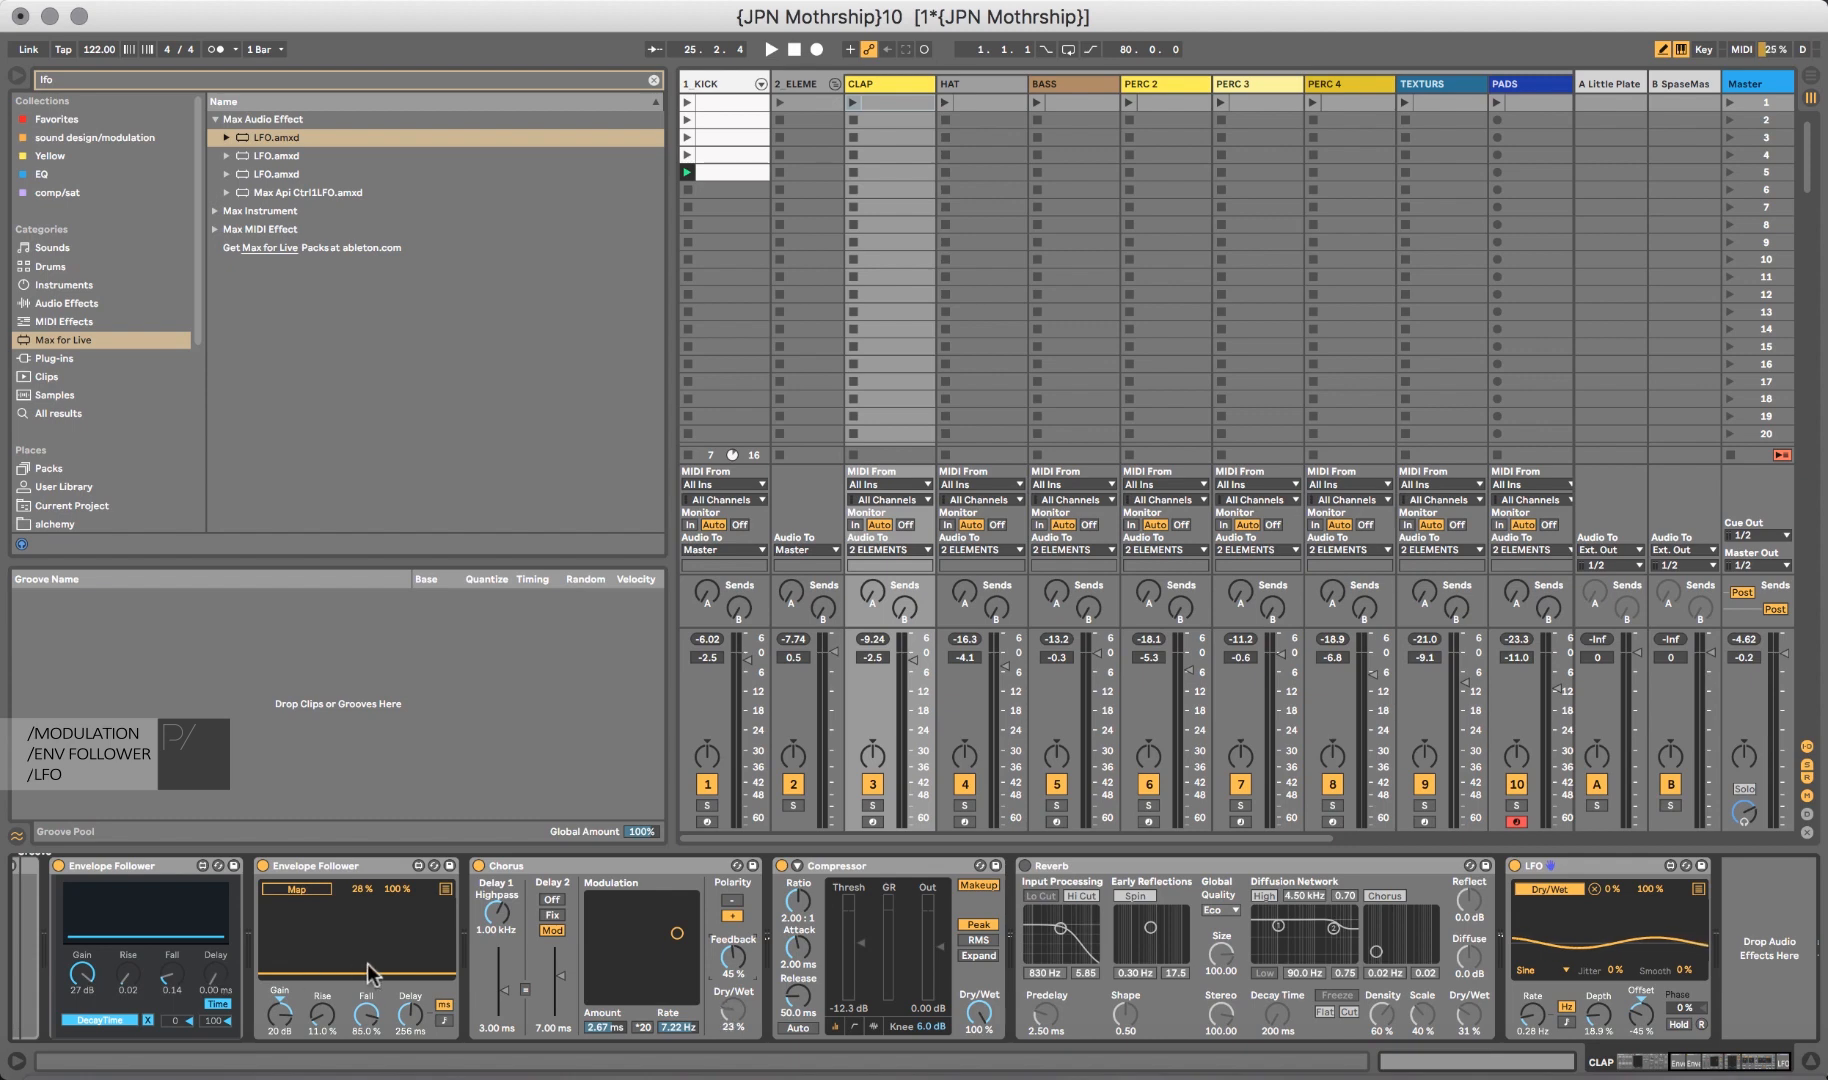
Map the second Envelope Follower to the LFO's Rate and play the full mix.
click(296, 890)
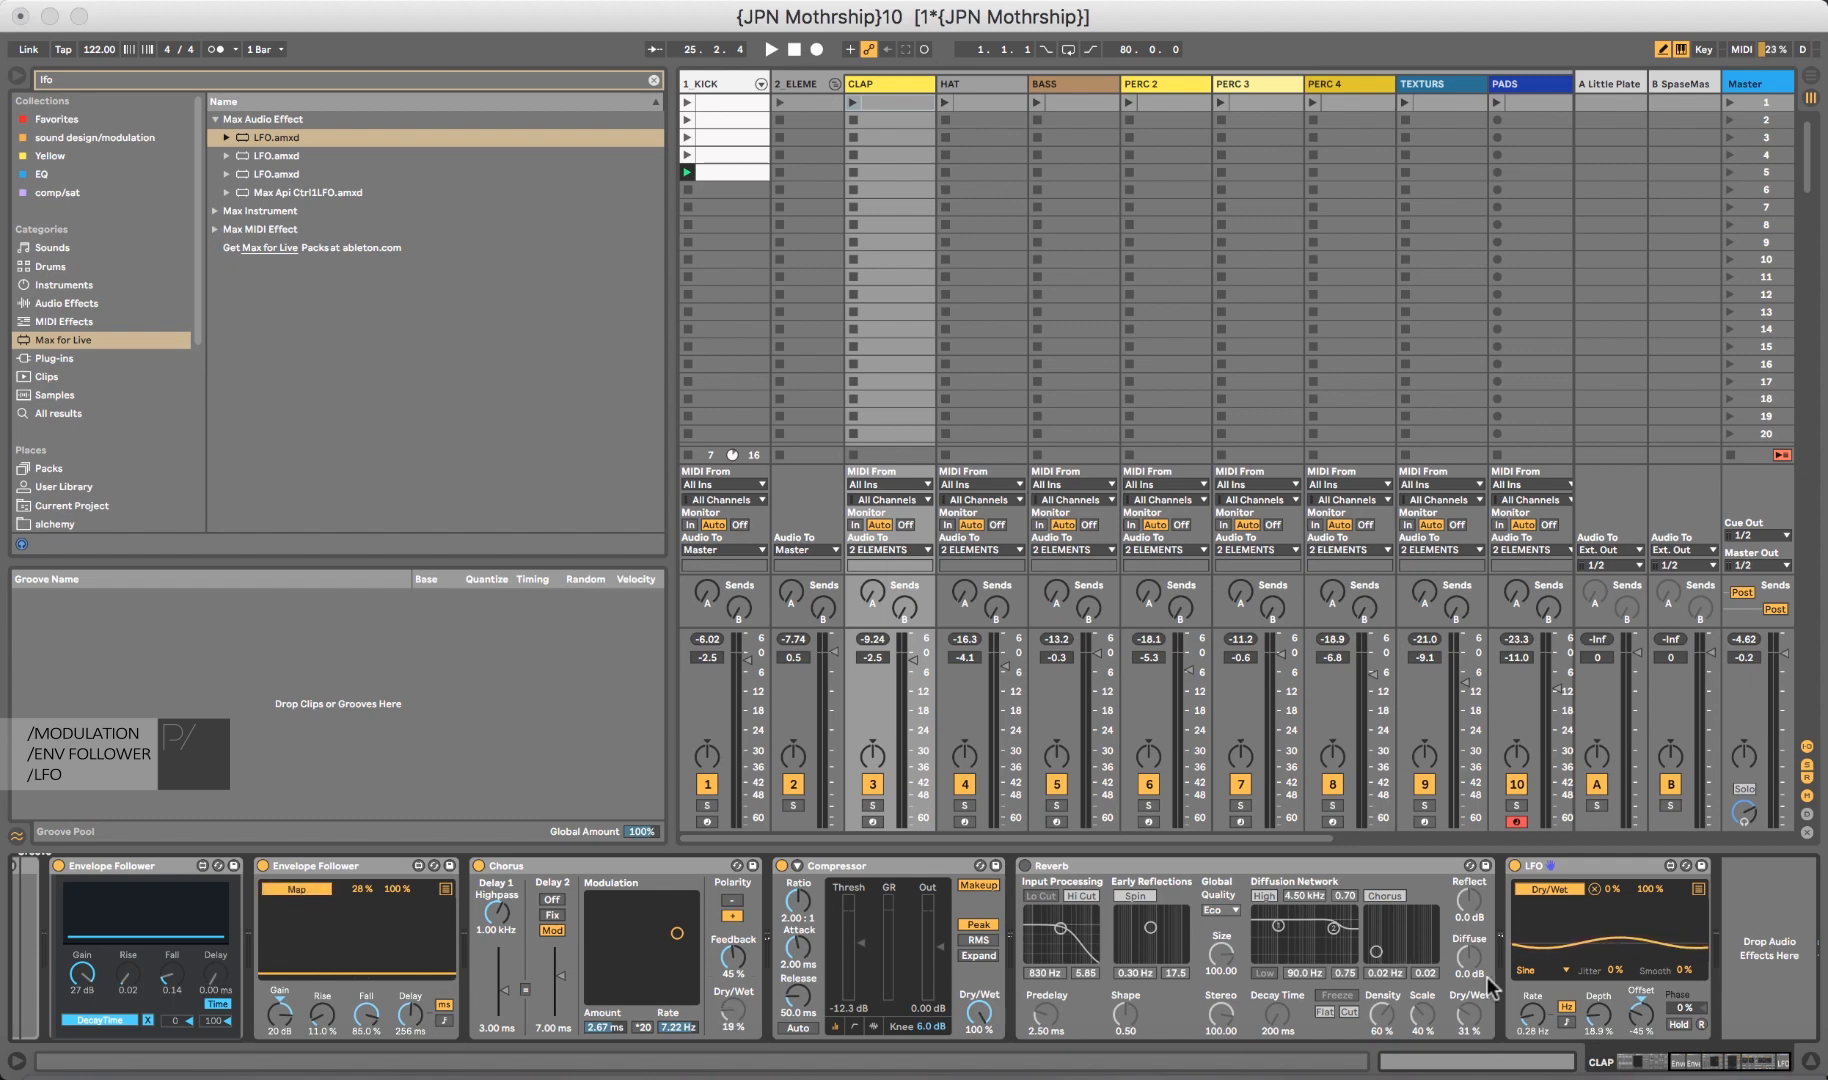
click(1532, 1013)
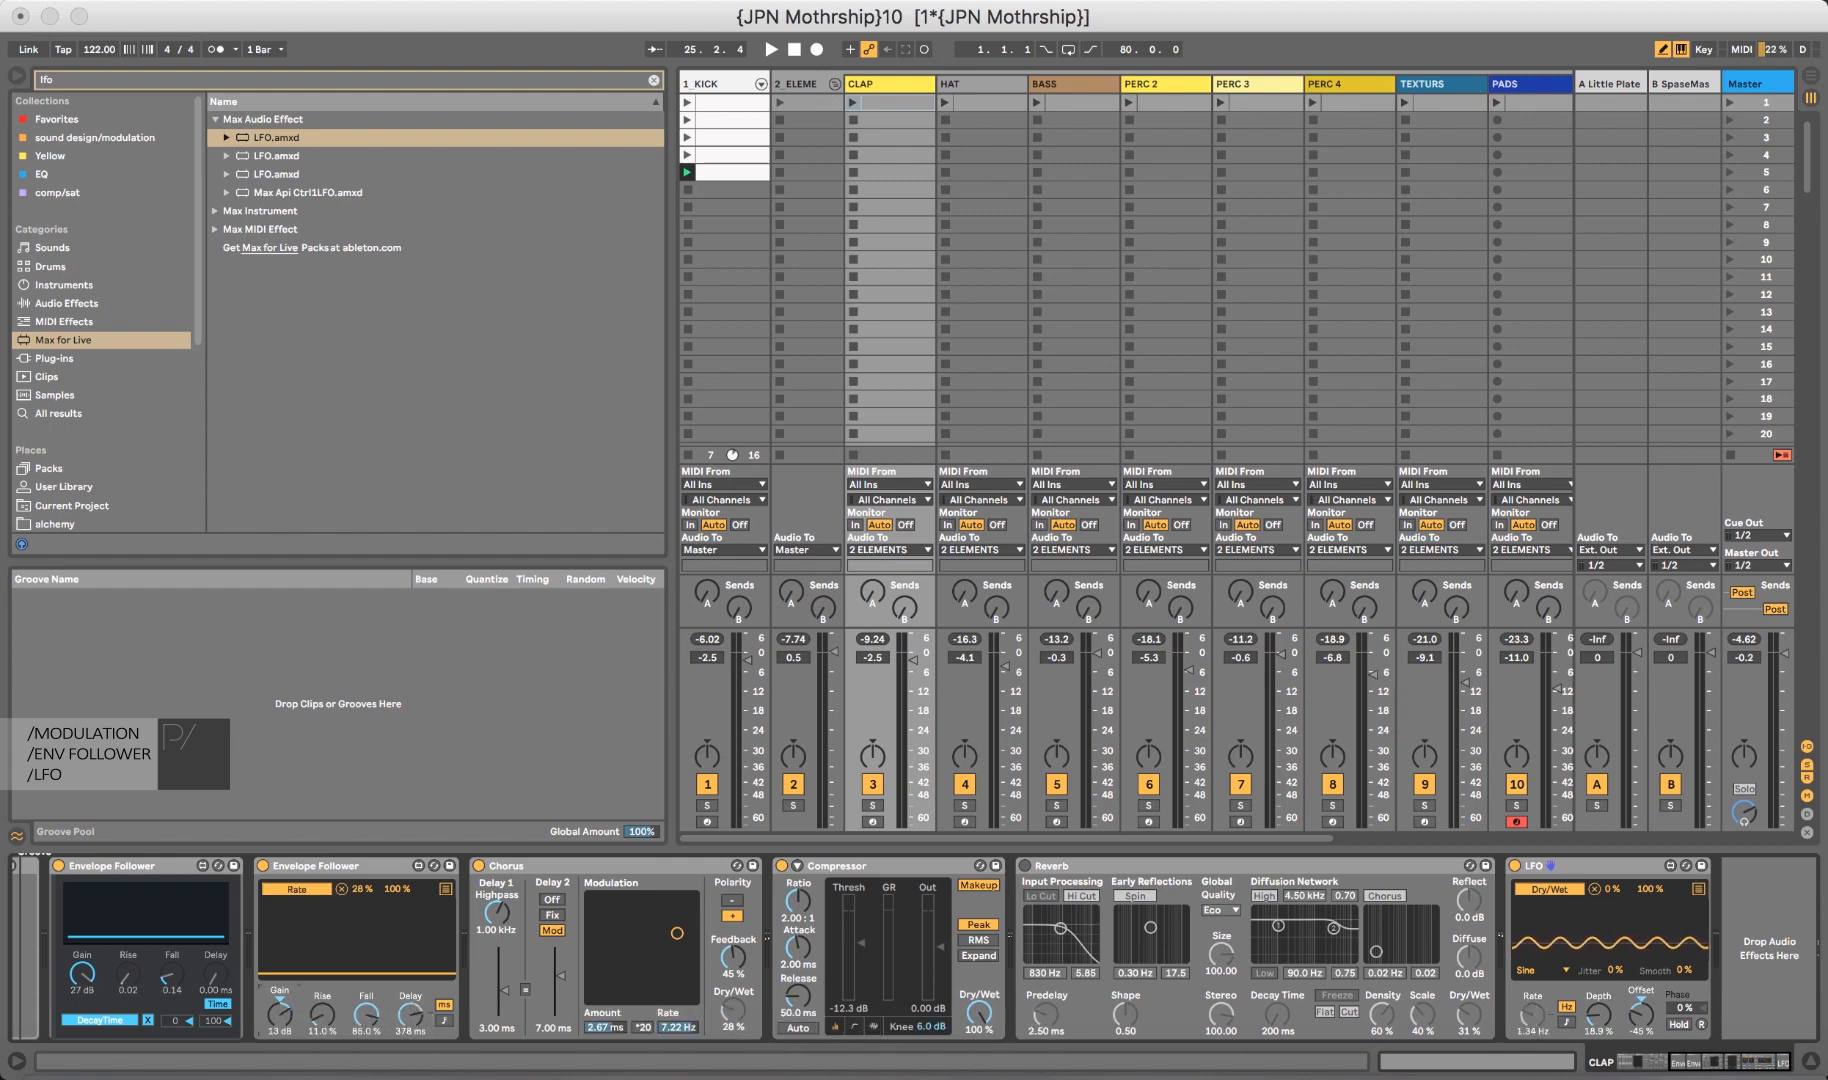
key(space)
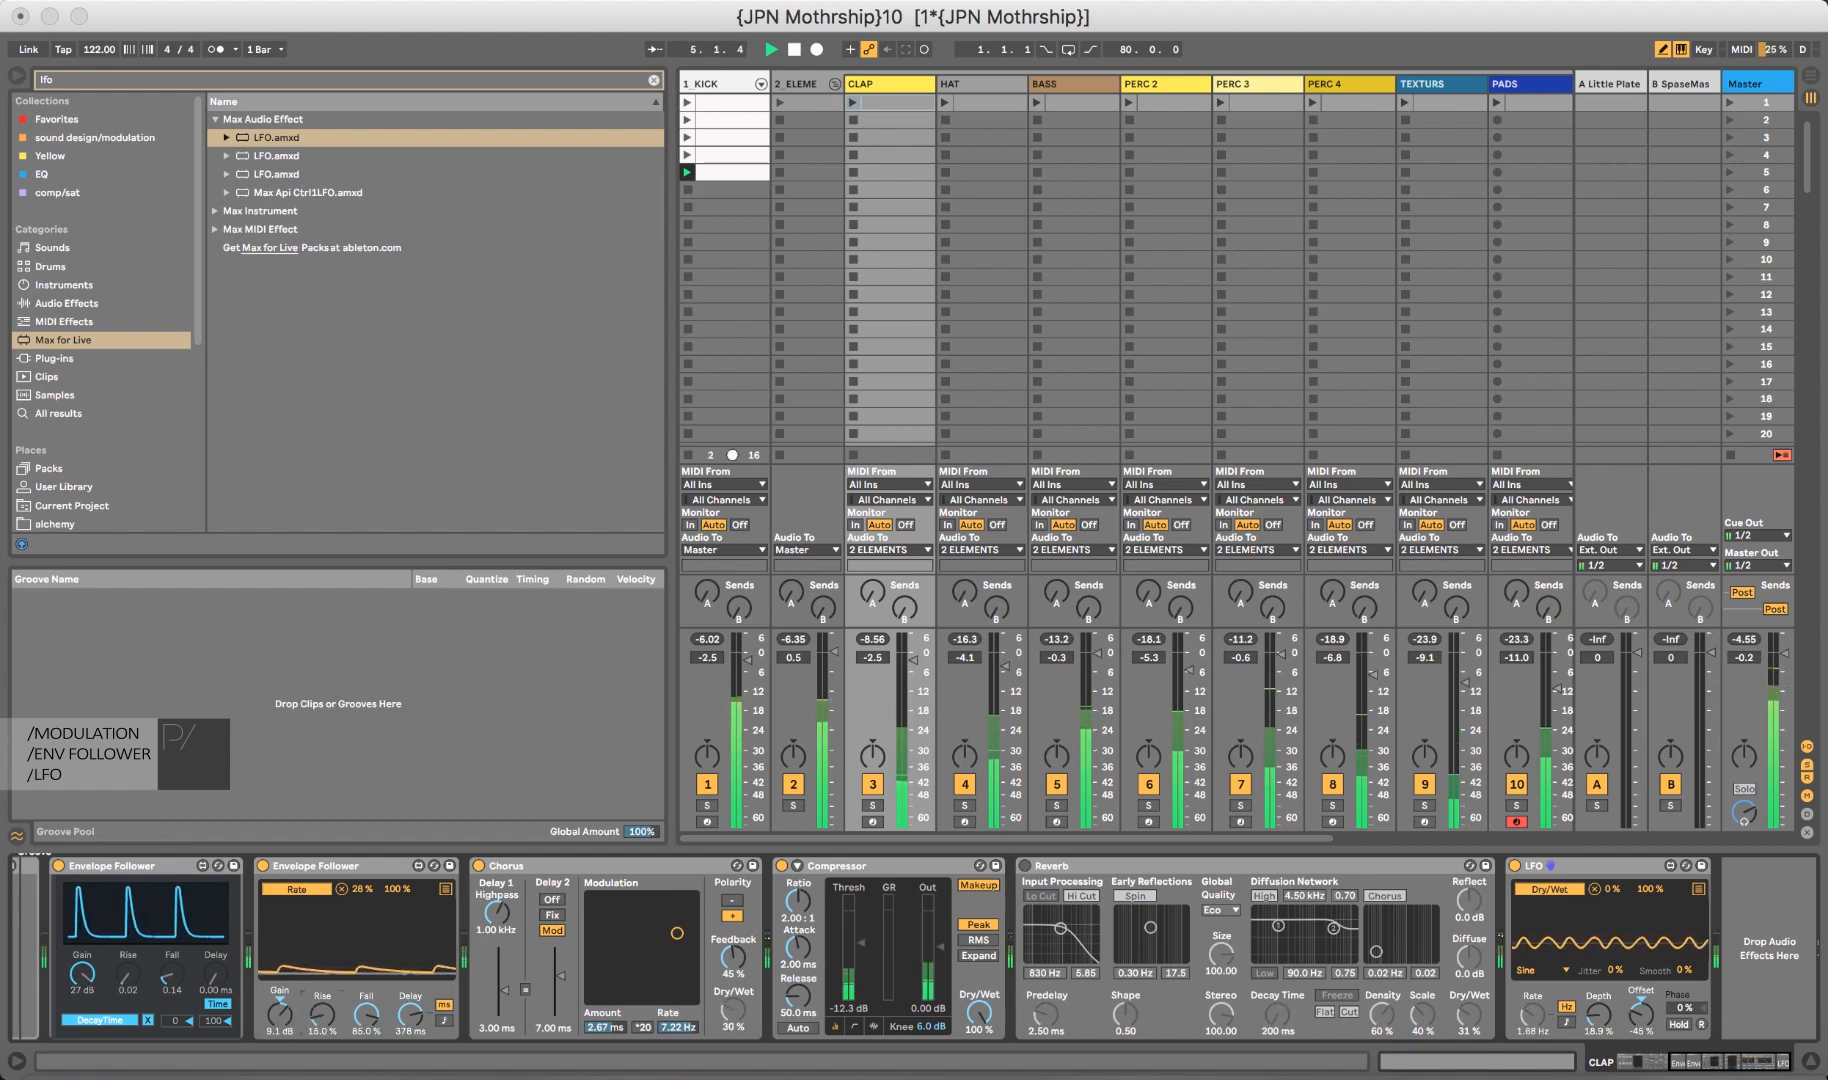
Set the second Envelope Follower's Fall to 91.3 %, its tempo-synced Delay to 1/16 and its Gain to 6.5 dB, then stop playback.
drag(368, 1018, 368, 1012)
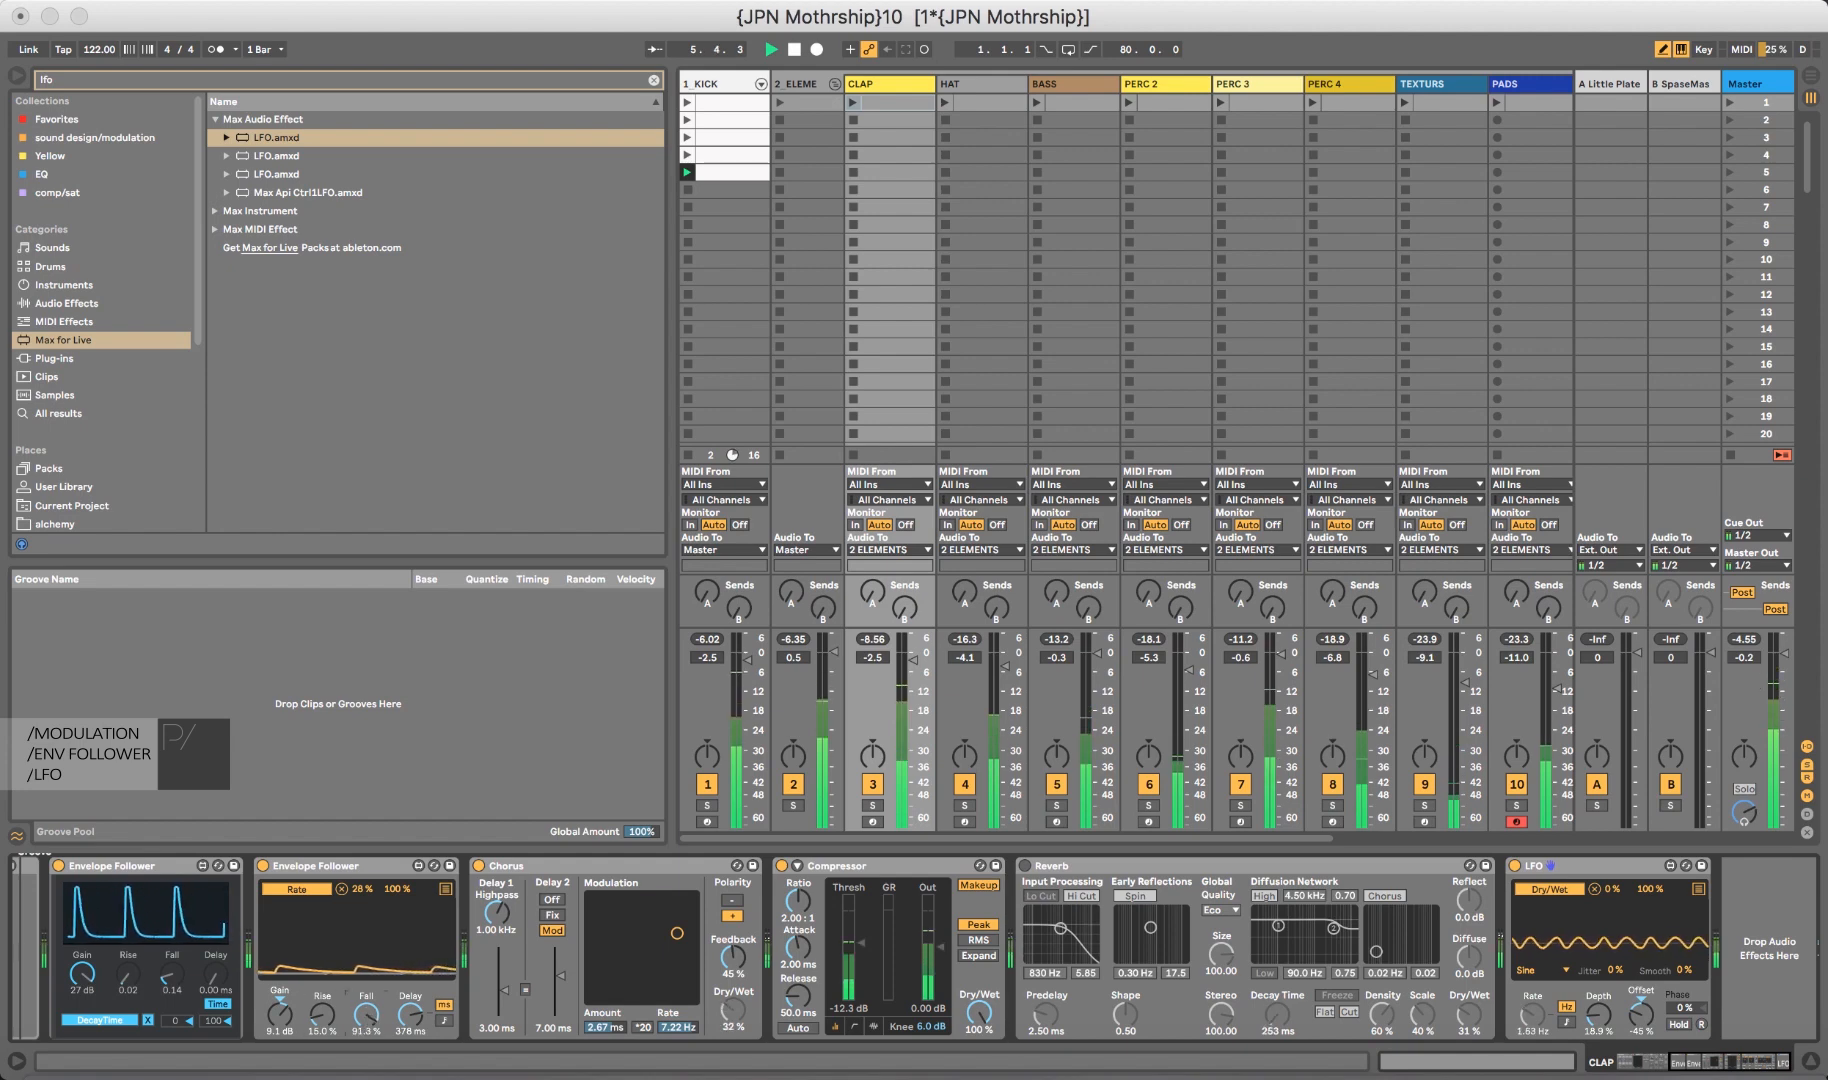
click(443, 1020)
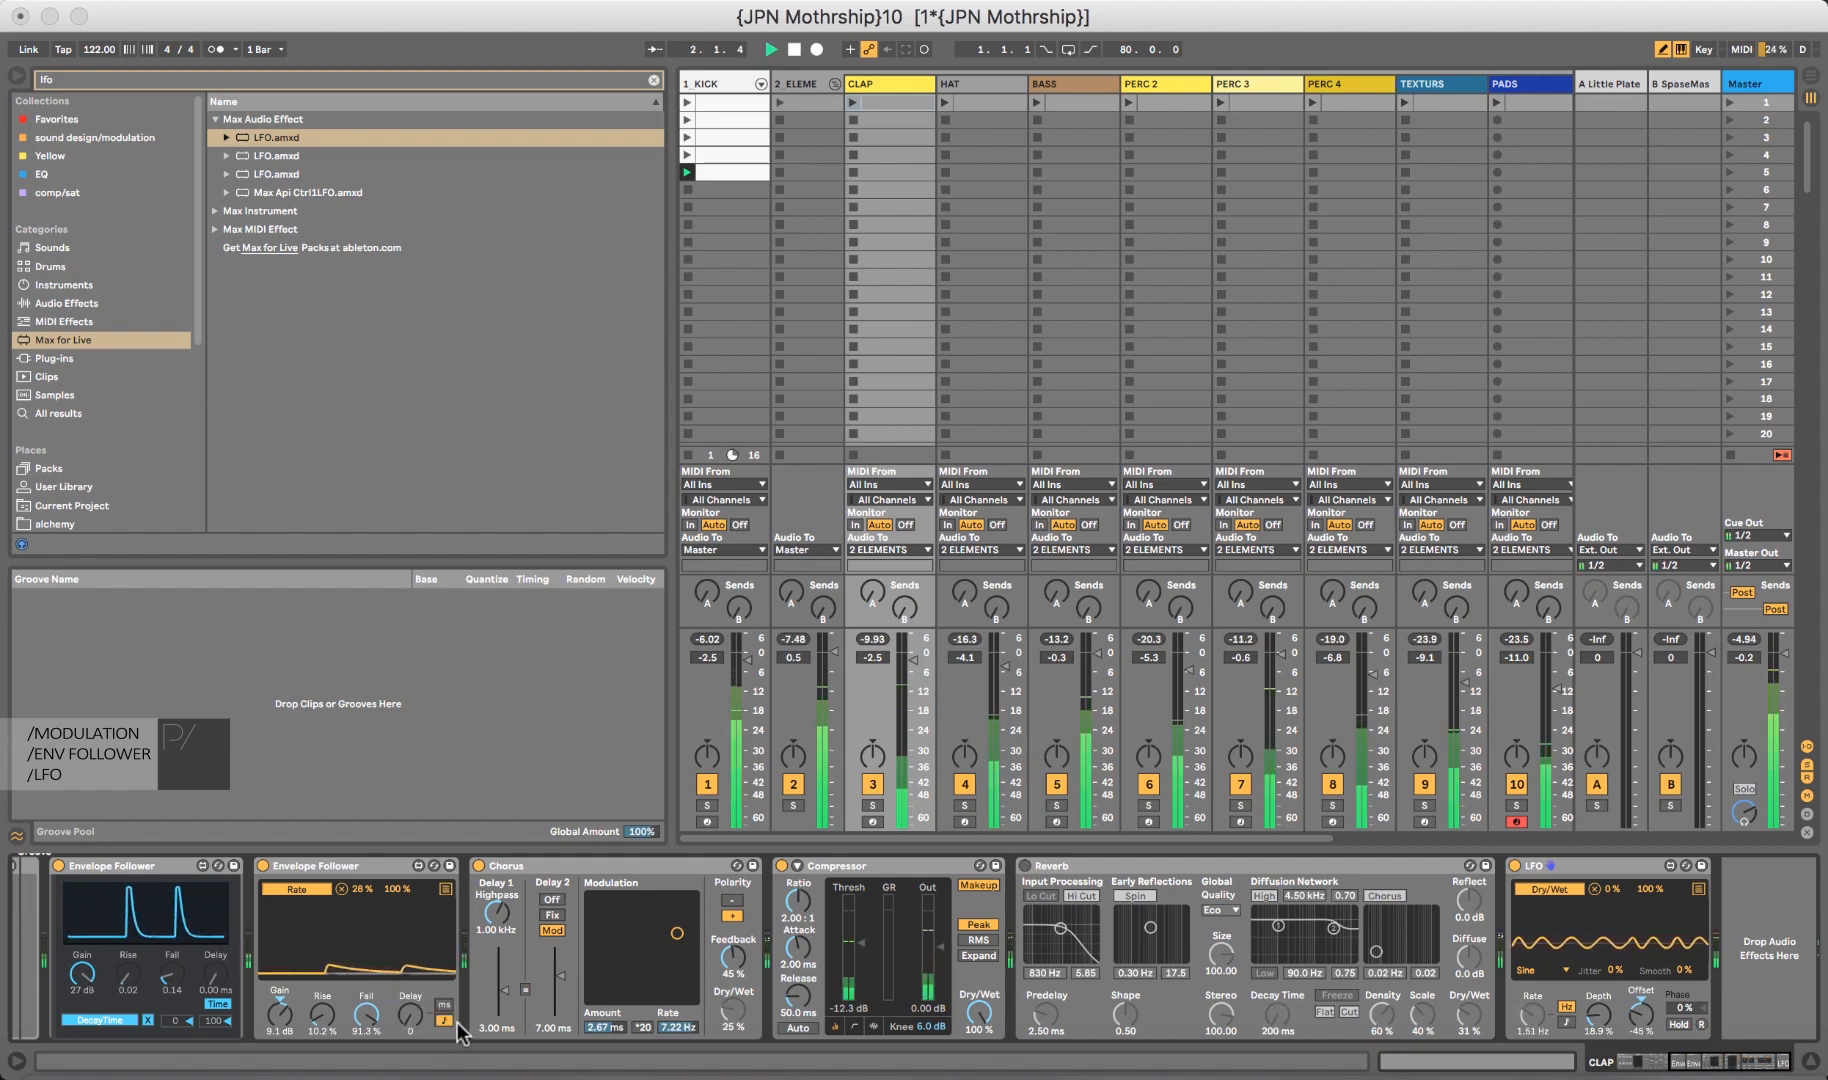
drag(410, 1014, 410, 1004)
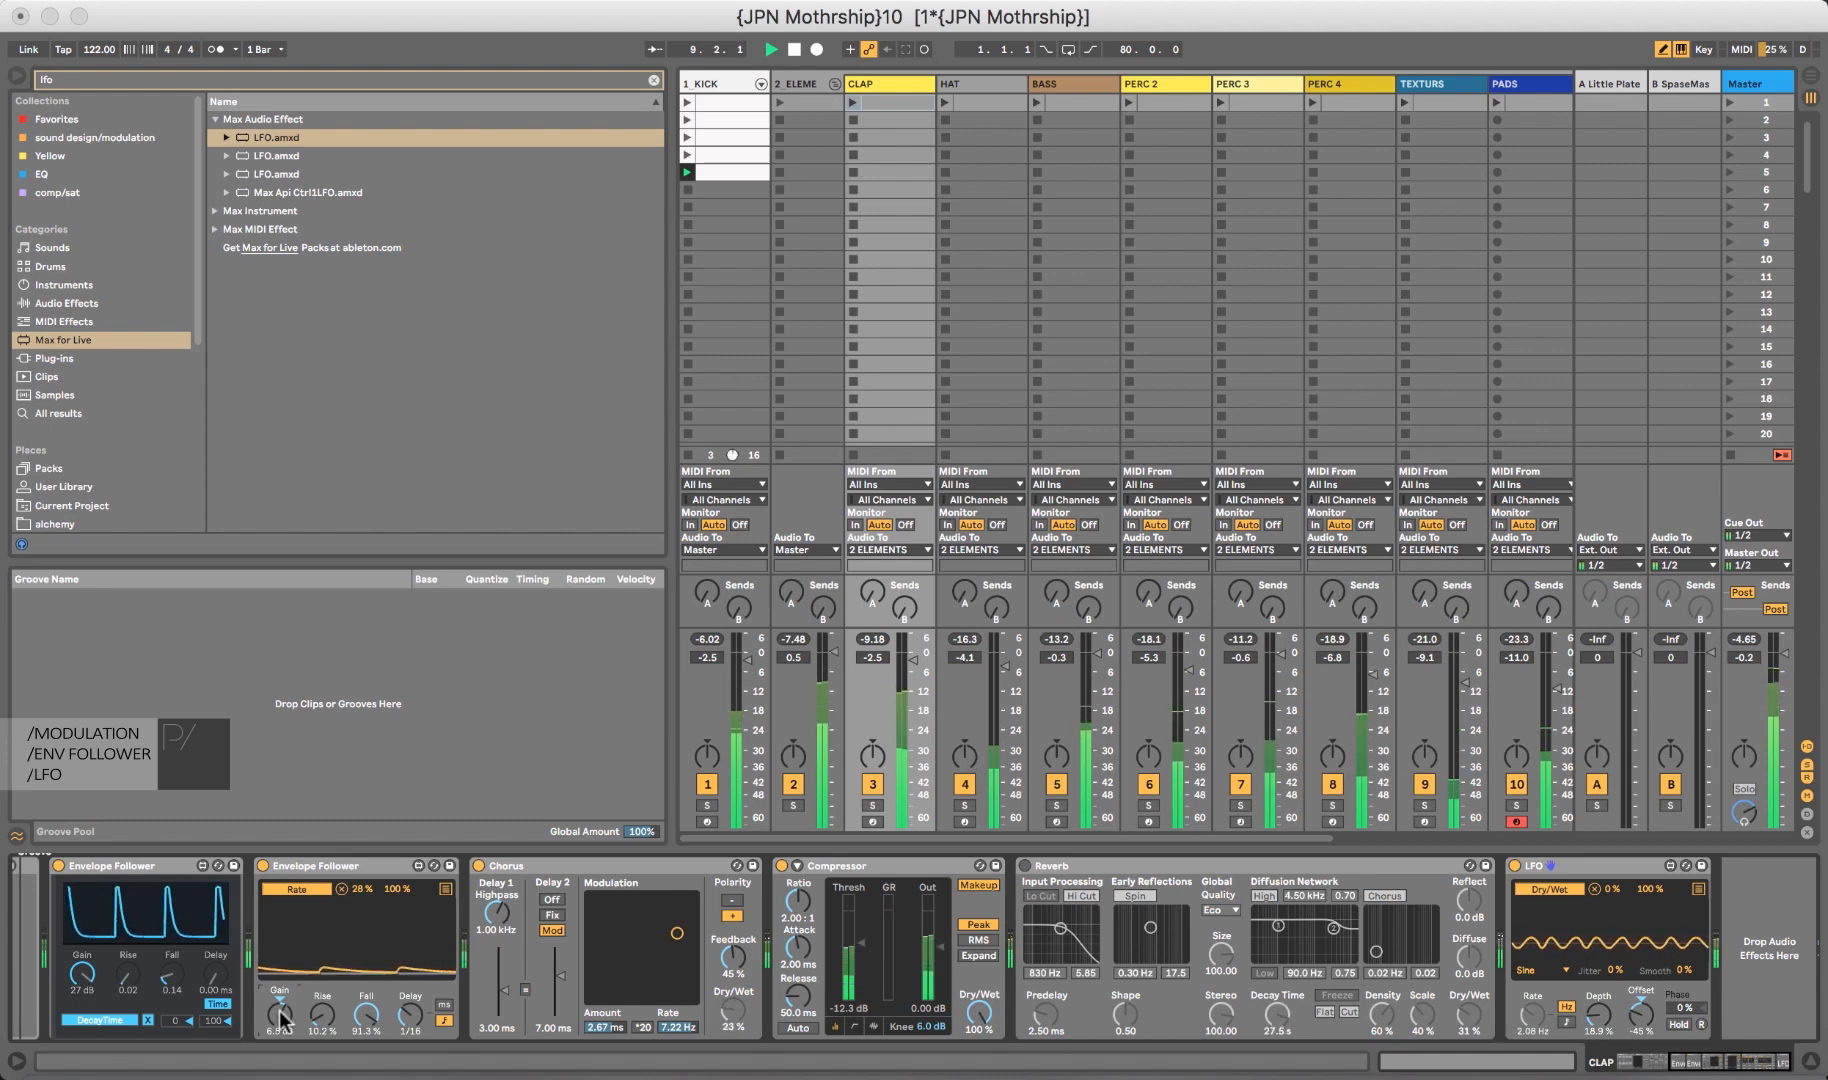
key(space)
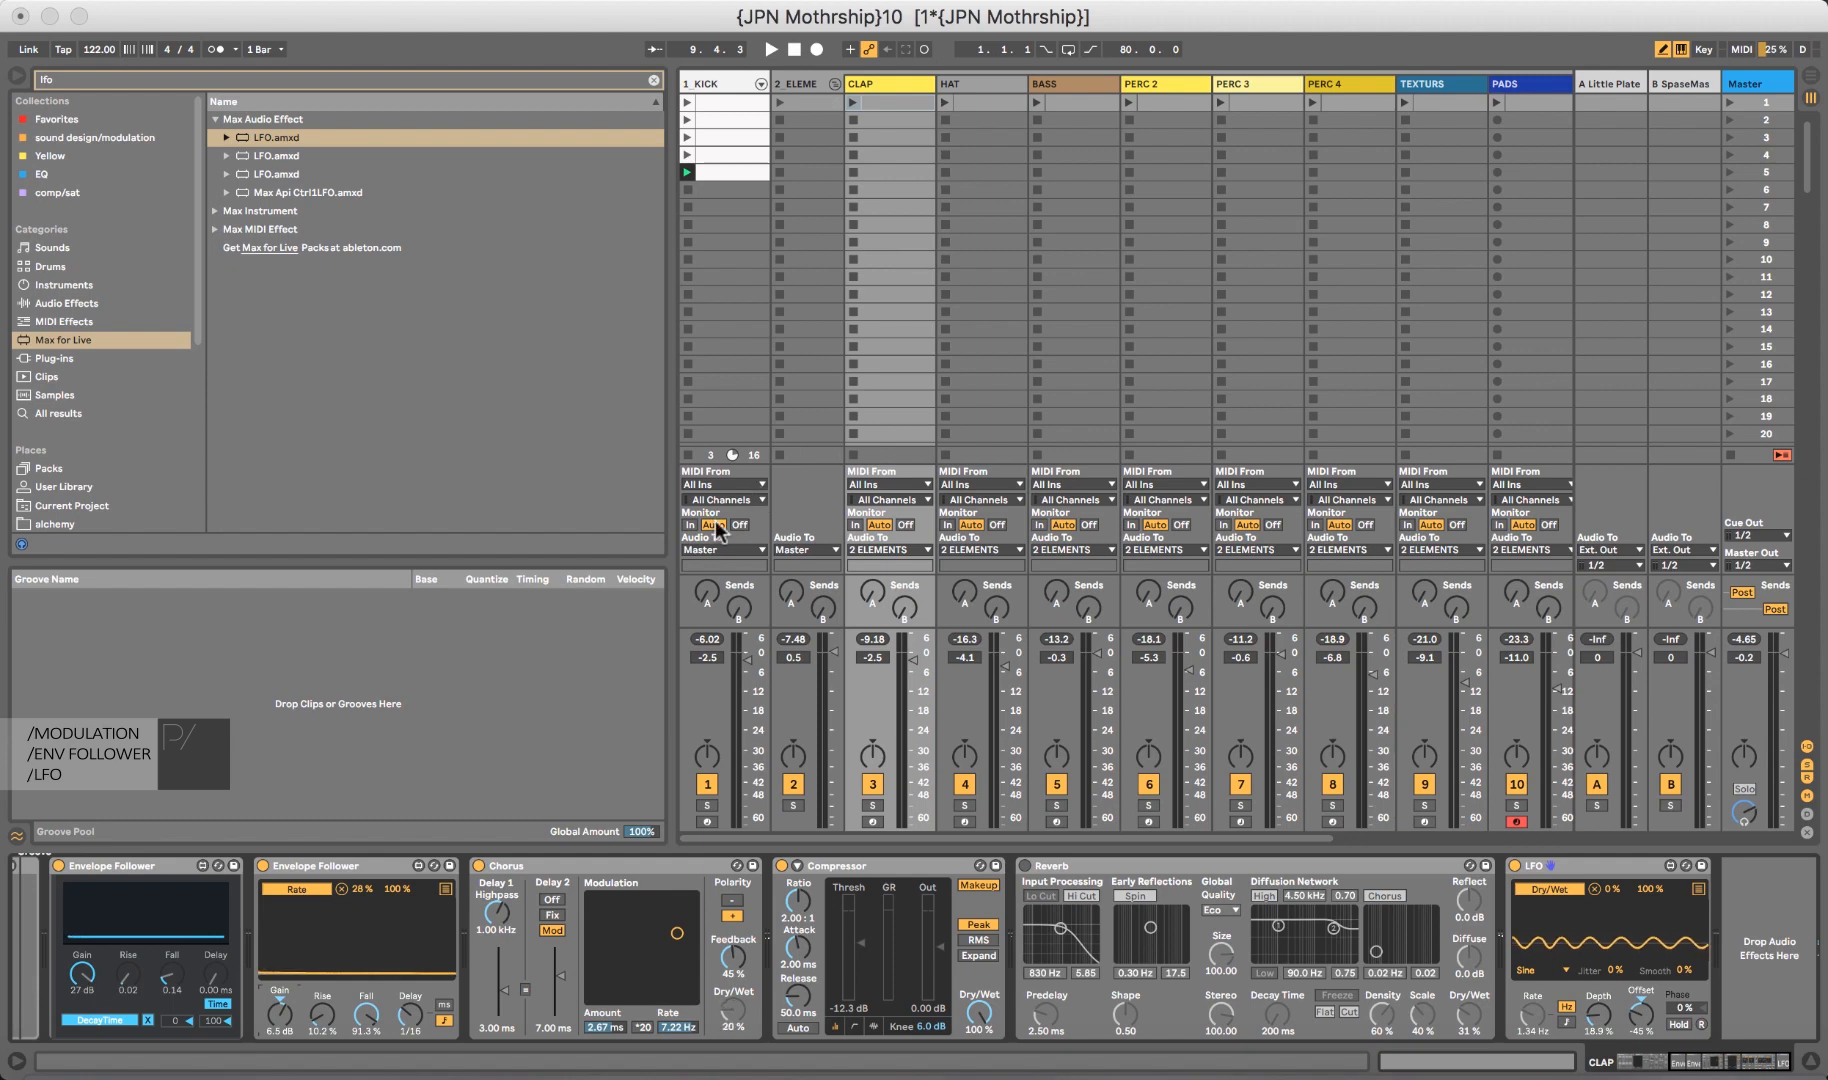
Move the LFO between the two Envelope Followers and copy all three devices to the end of the HAT track's chain.
drag(1596, 866, 250, 875)
click(548, 868)
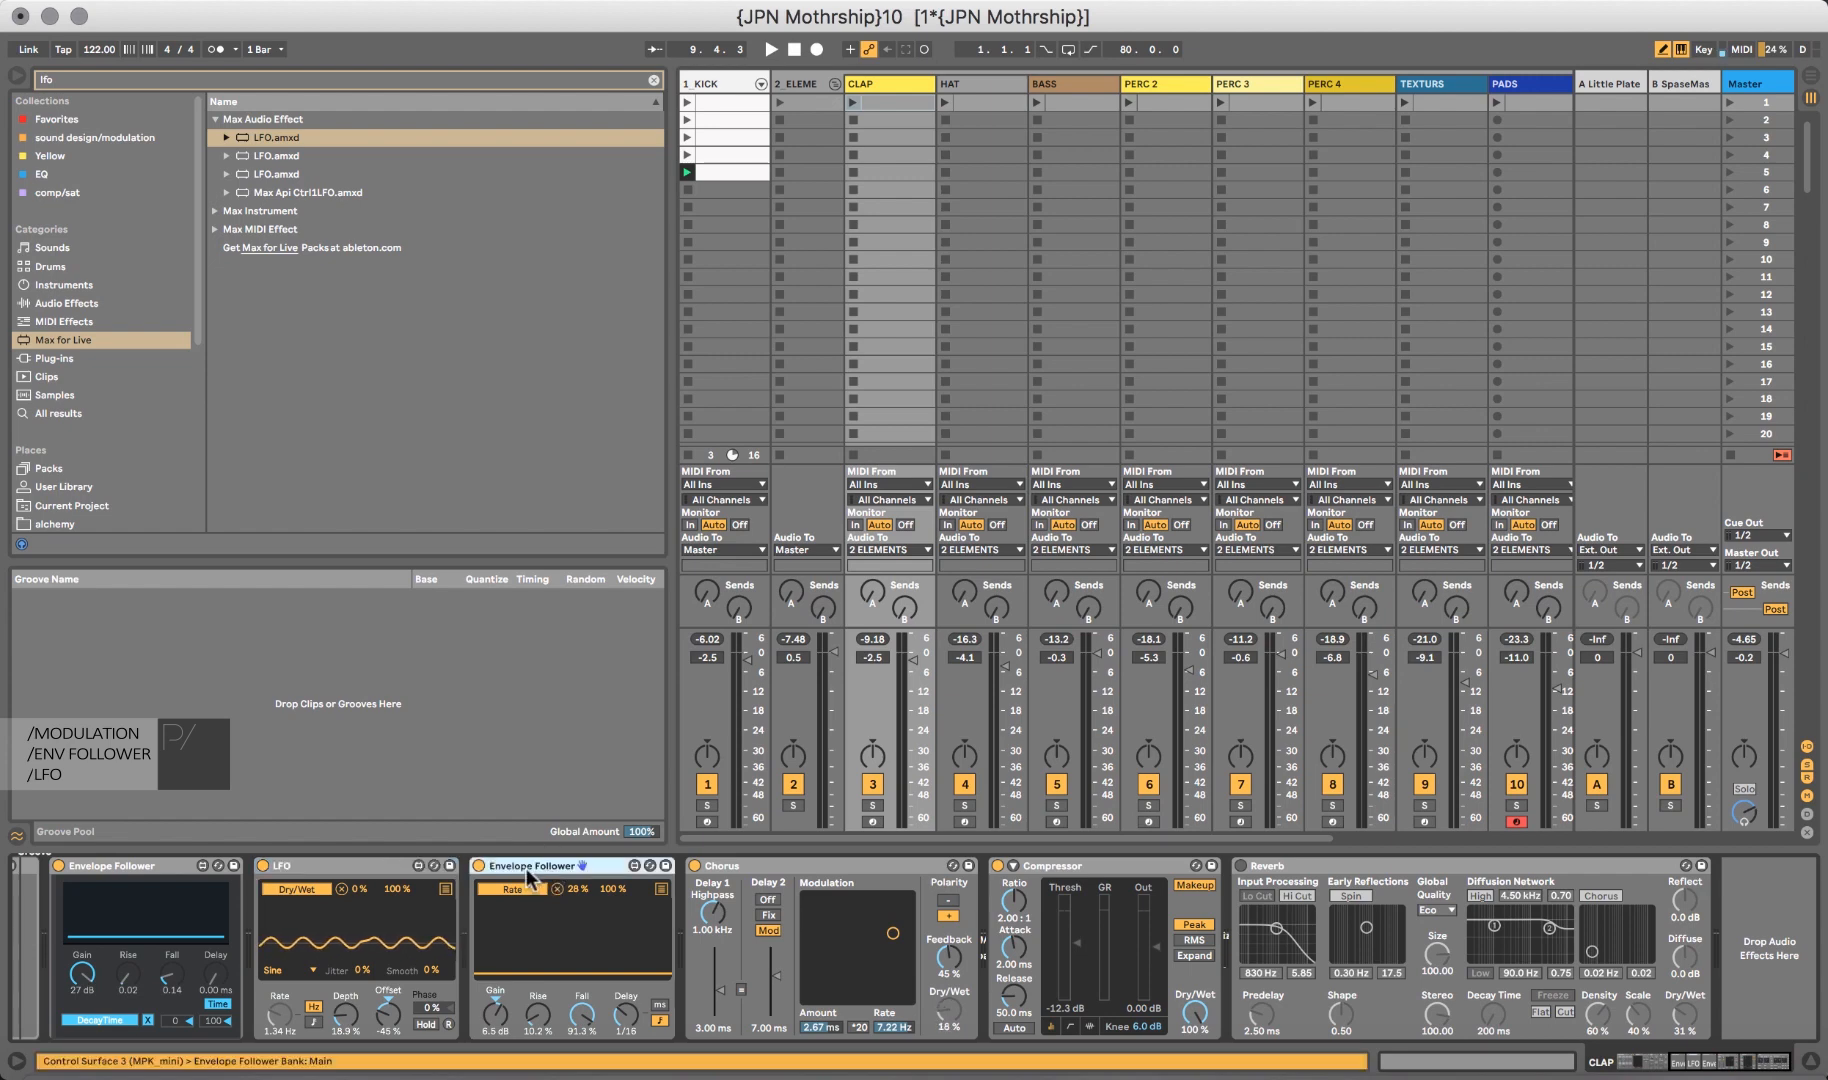
click(155, 868)
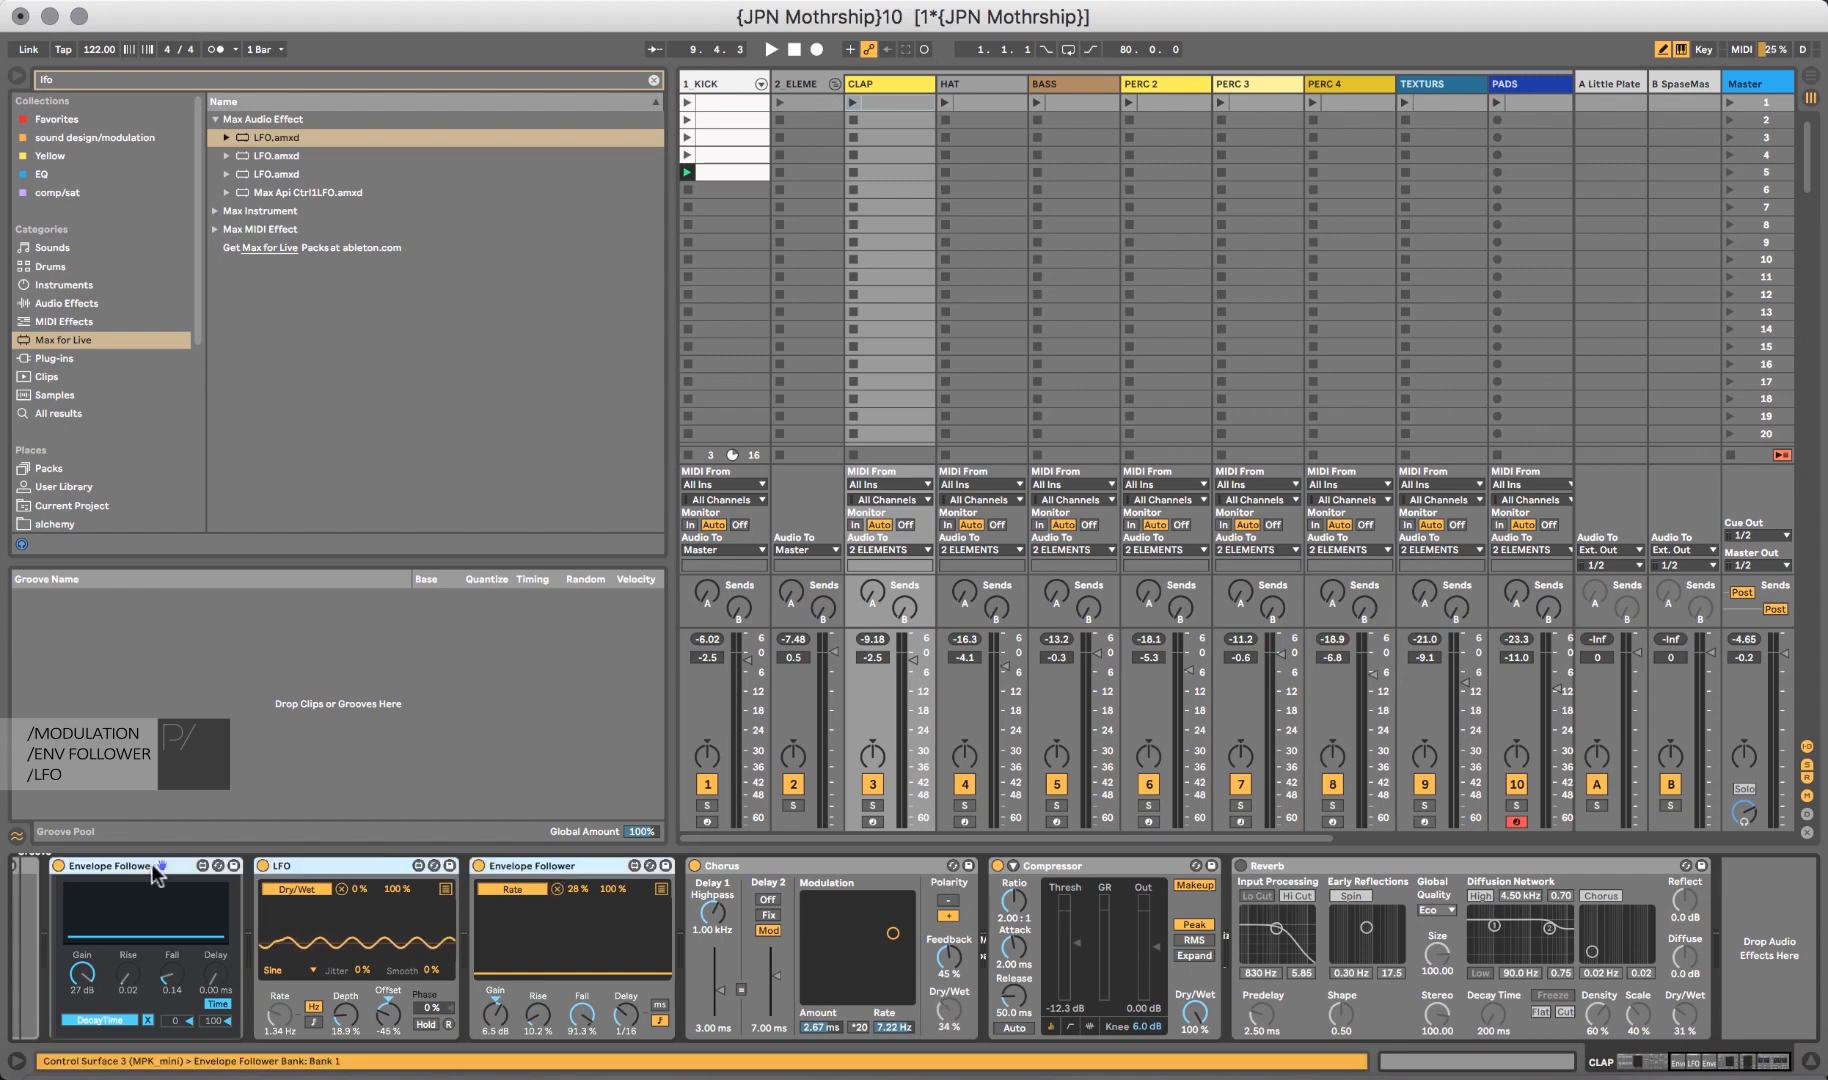
click(983, 80)
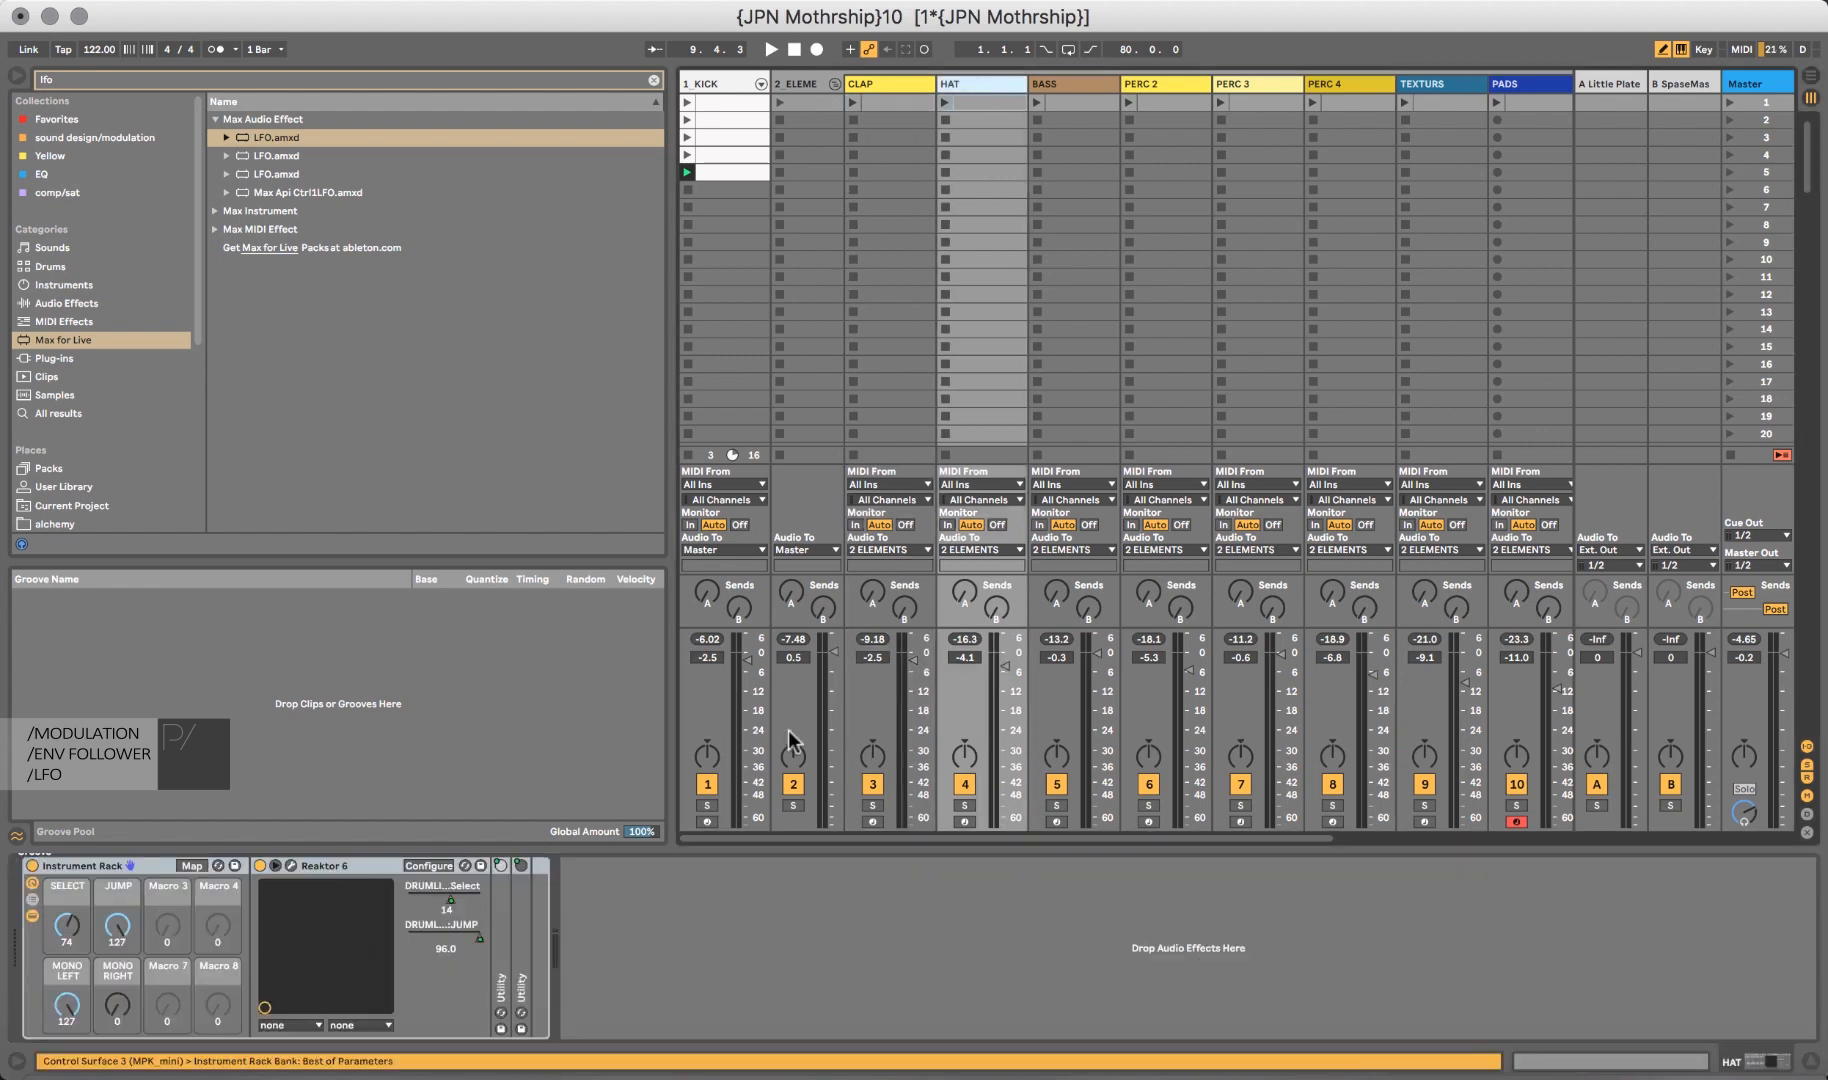
click(727, 947)
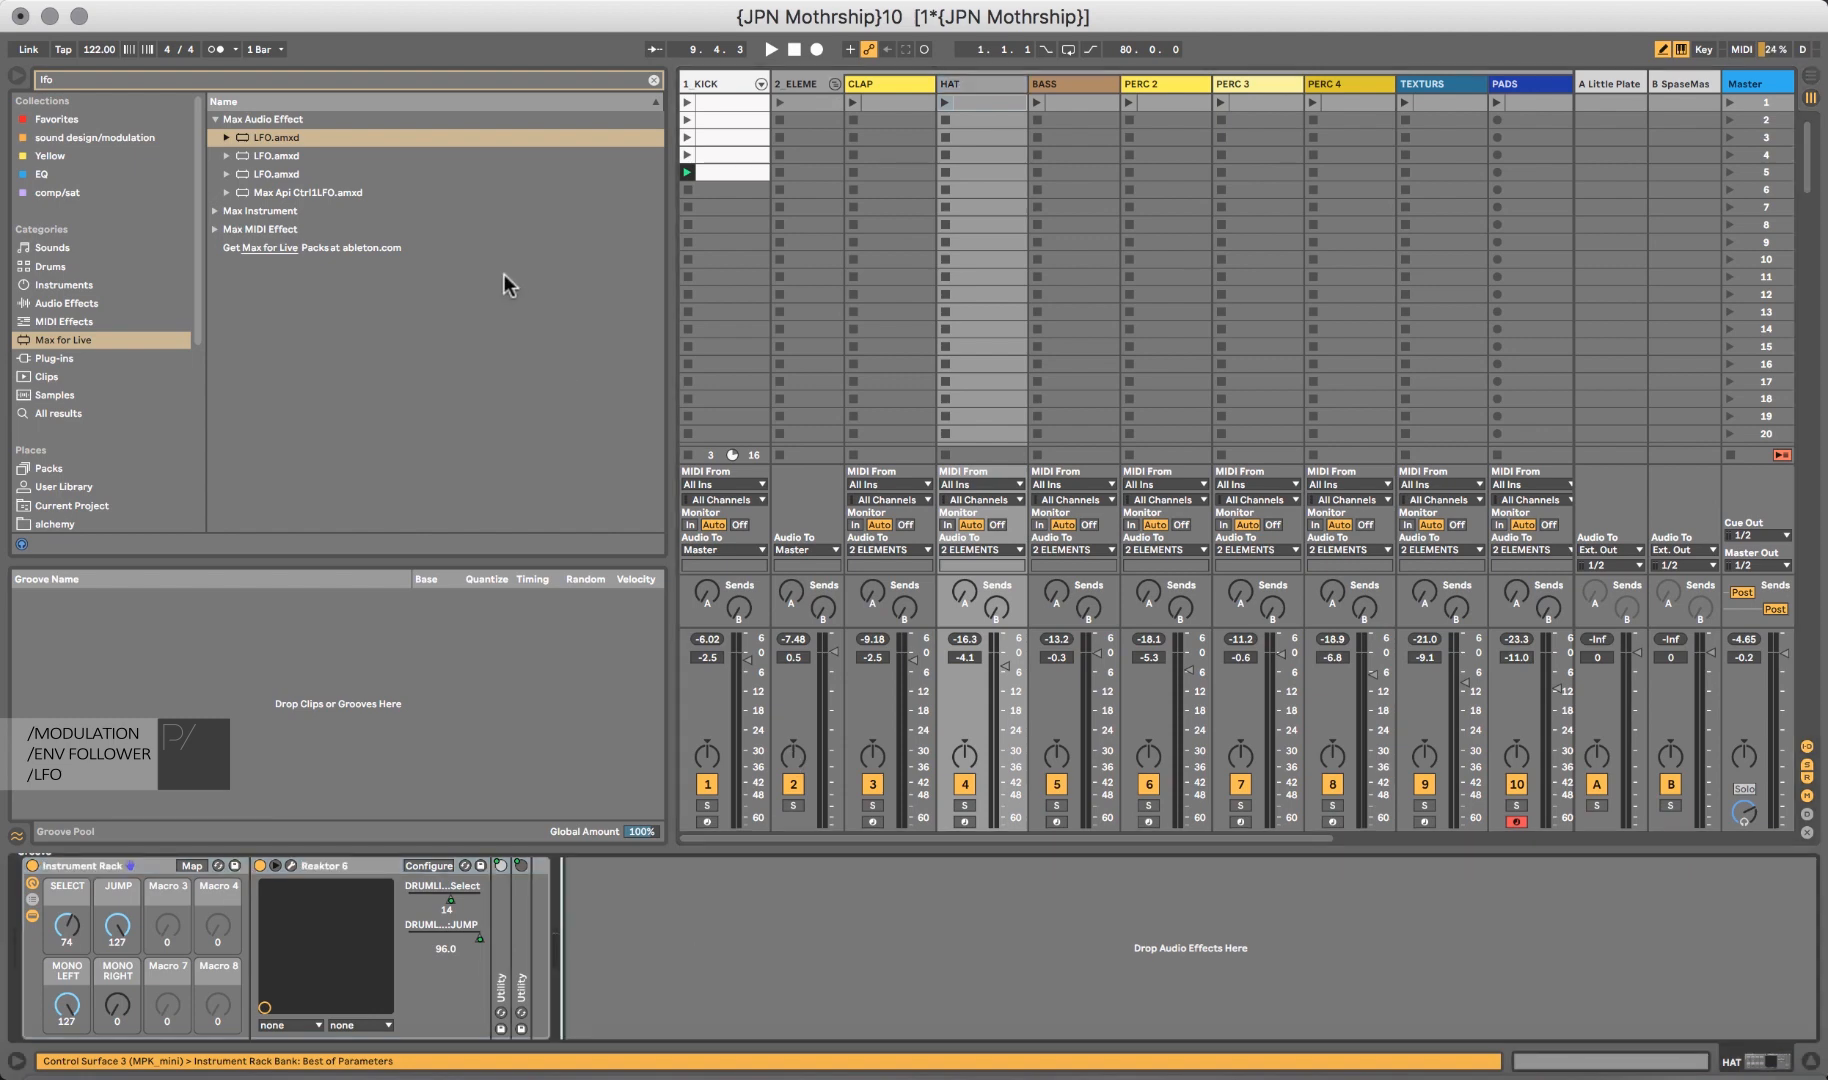
key(super+v)
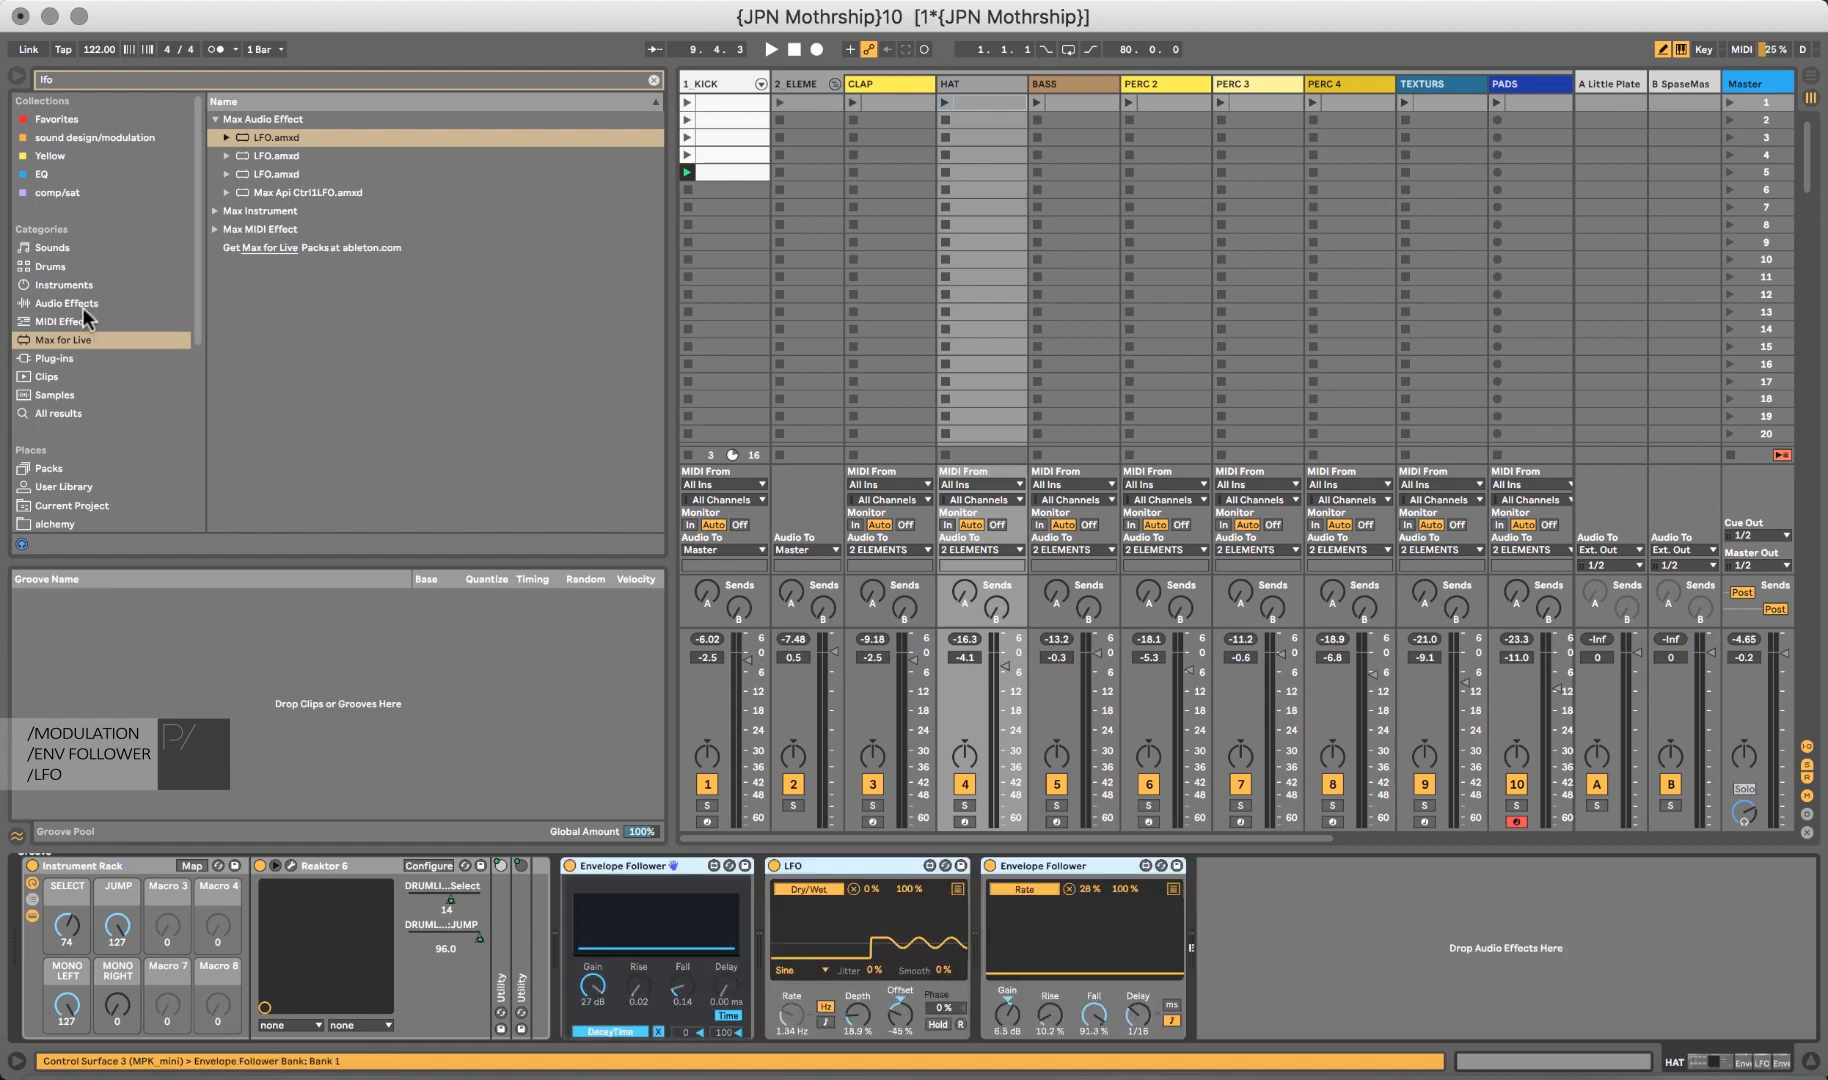
Play the HAT track soloed, clear the browser search and add a Utility audio effect after the second Envelope Follower.
key(space)
click(964, 805)
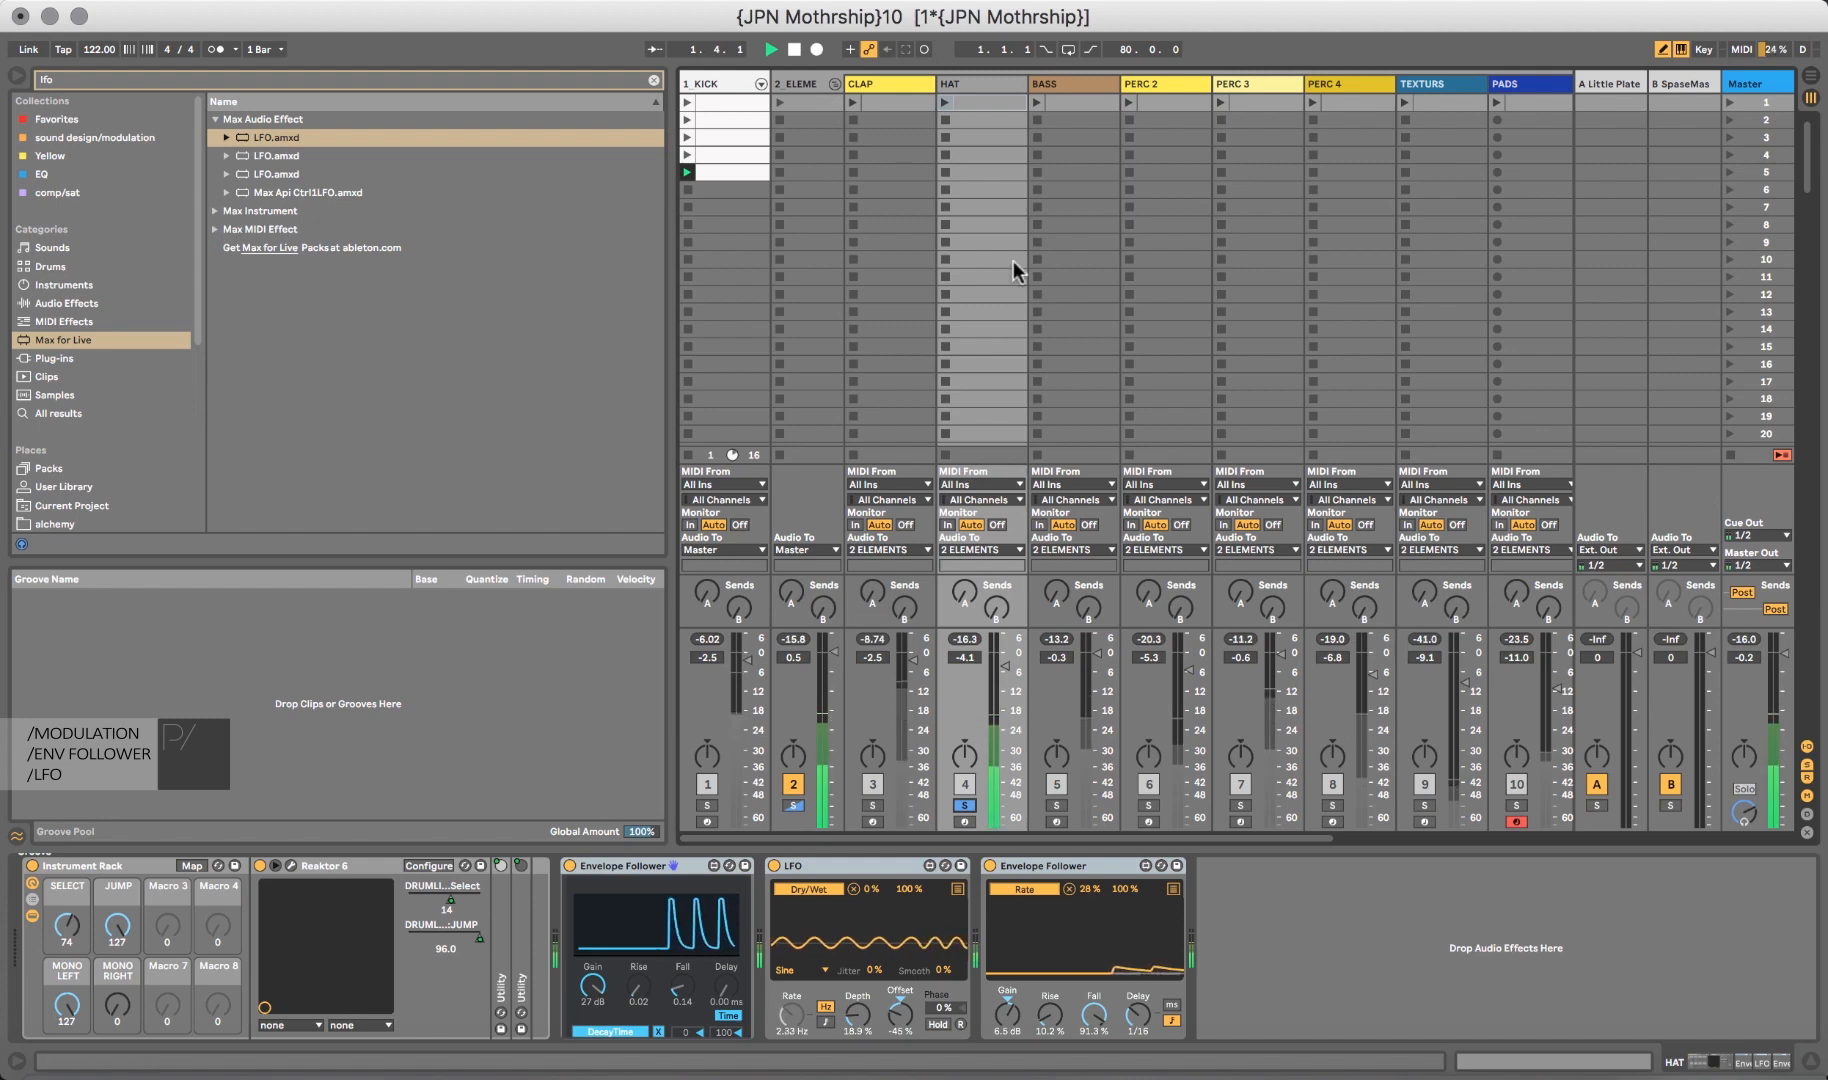
click(95, 303)
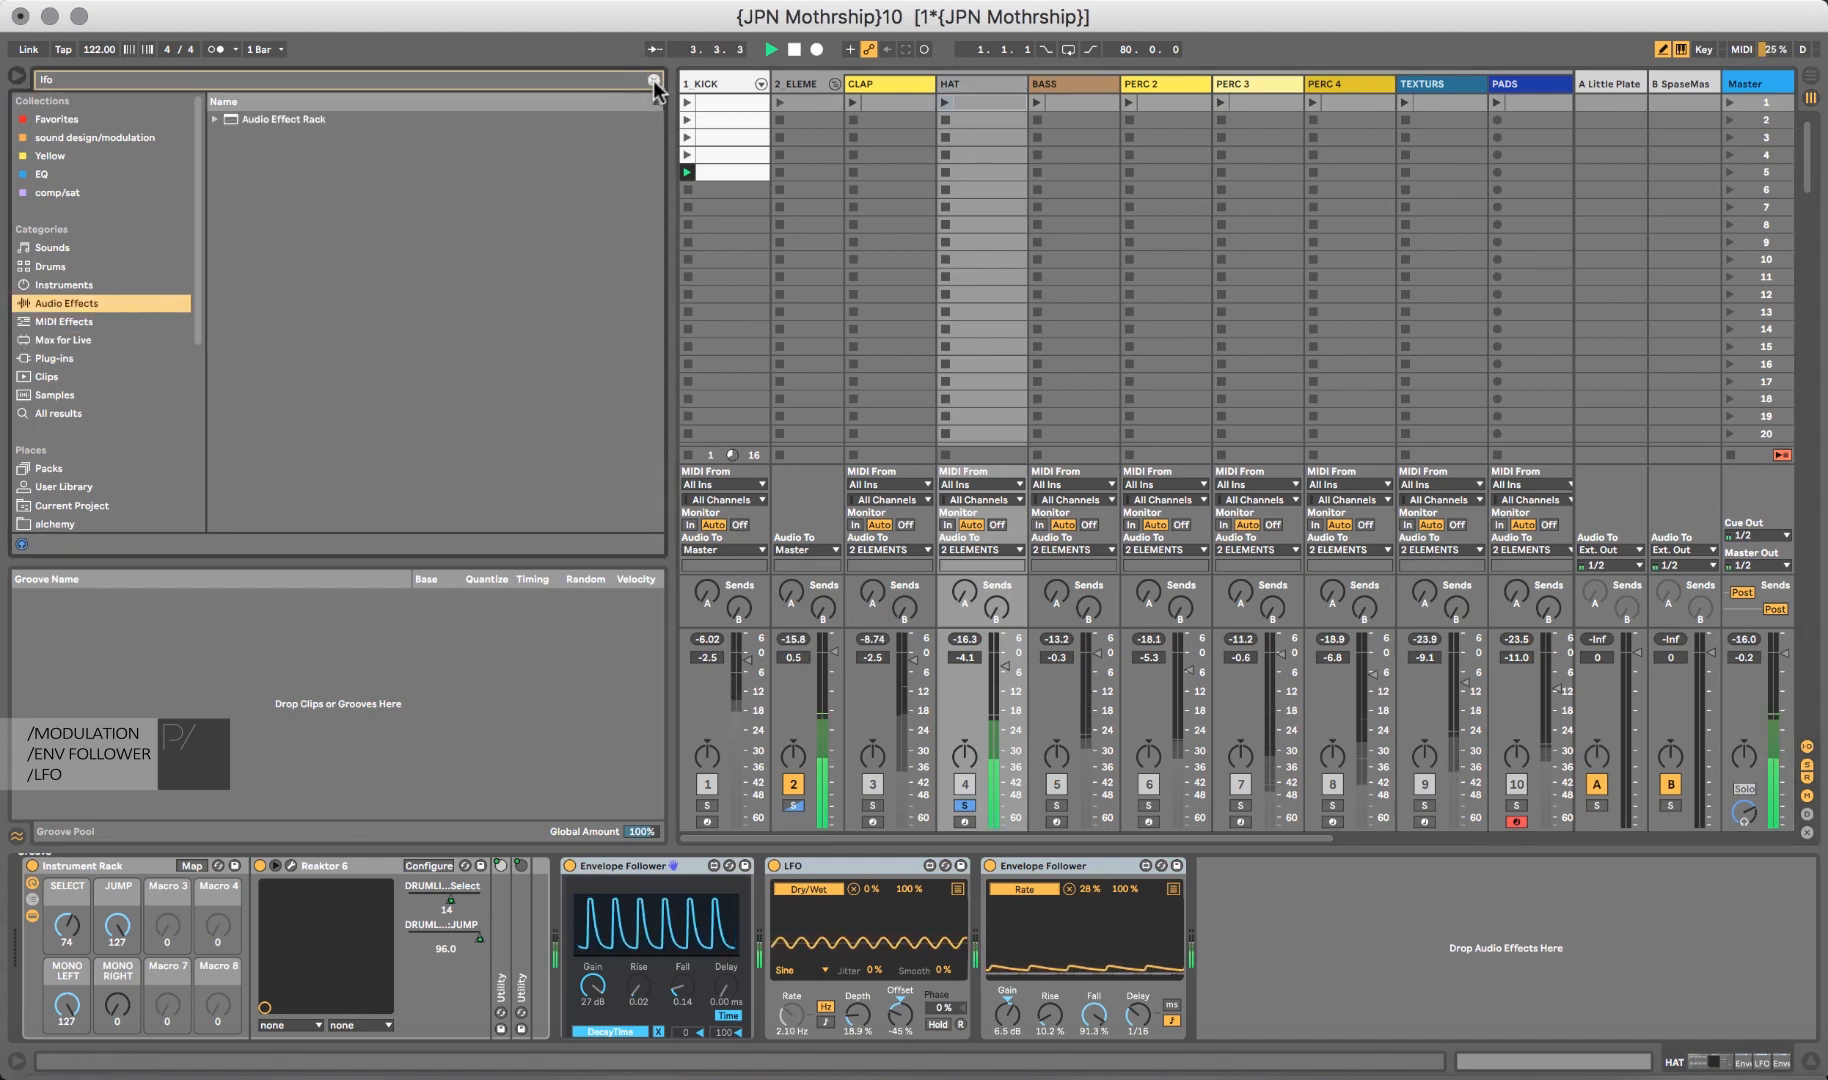
key(BackSpace)
key(BackSpace)
key(BackSpace)
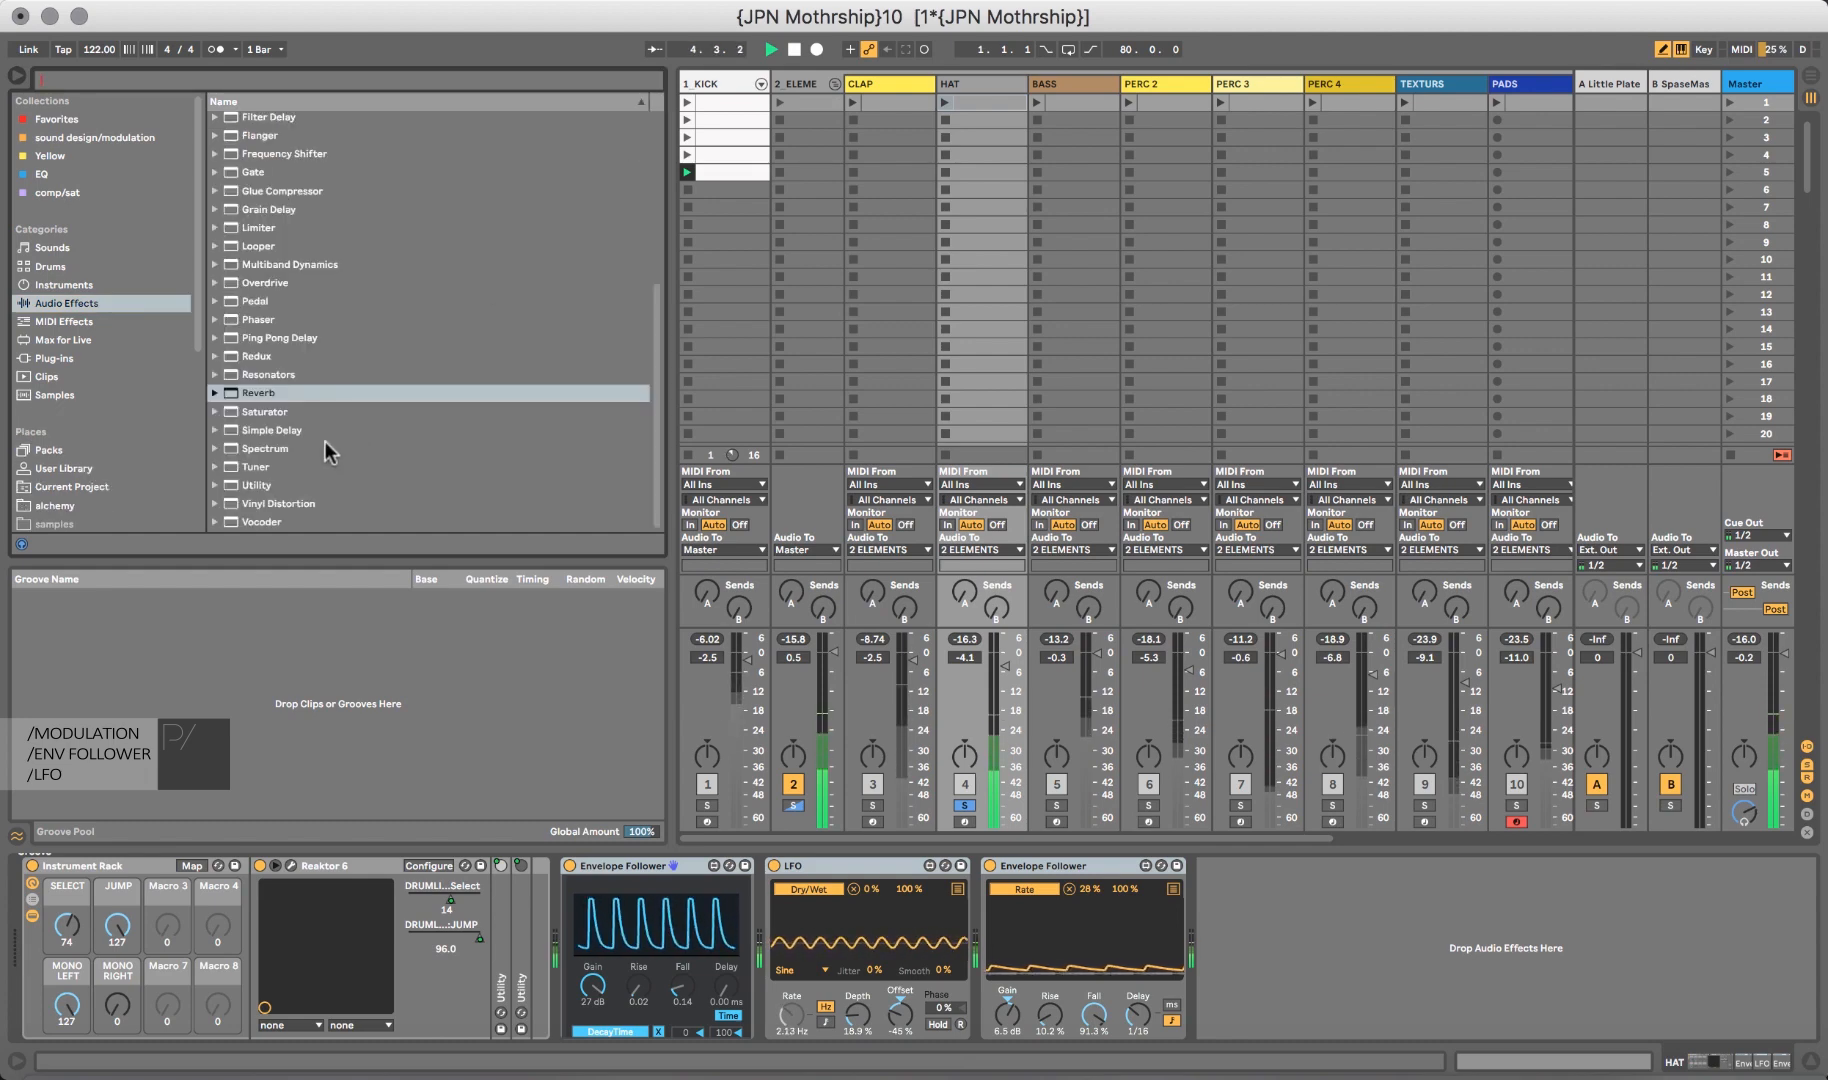
click(251, 485)
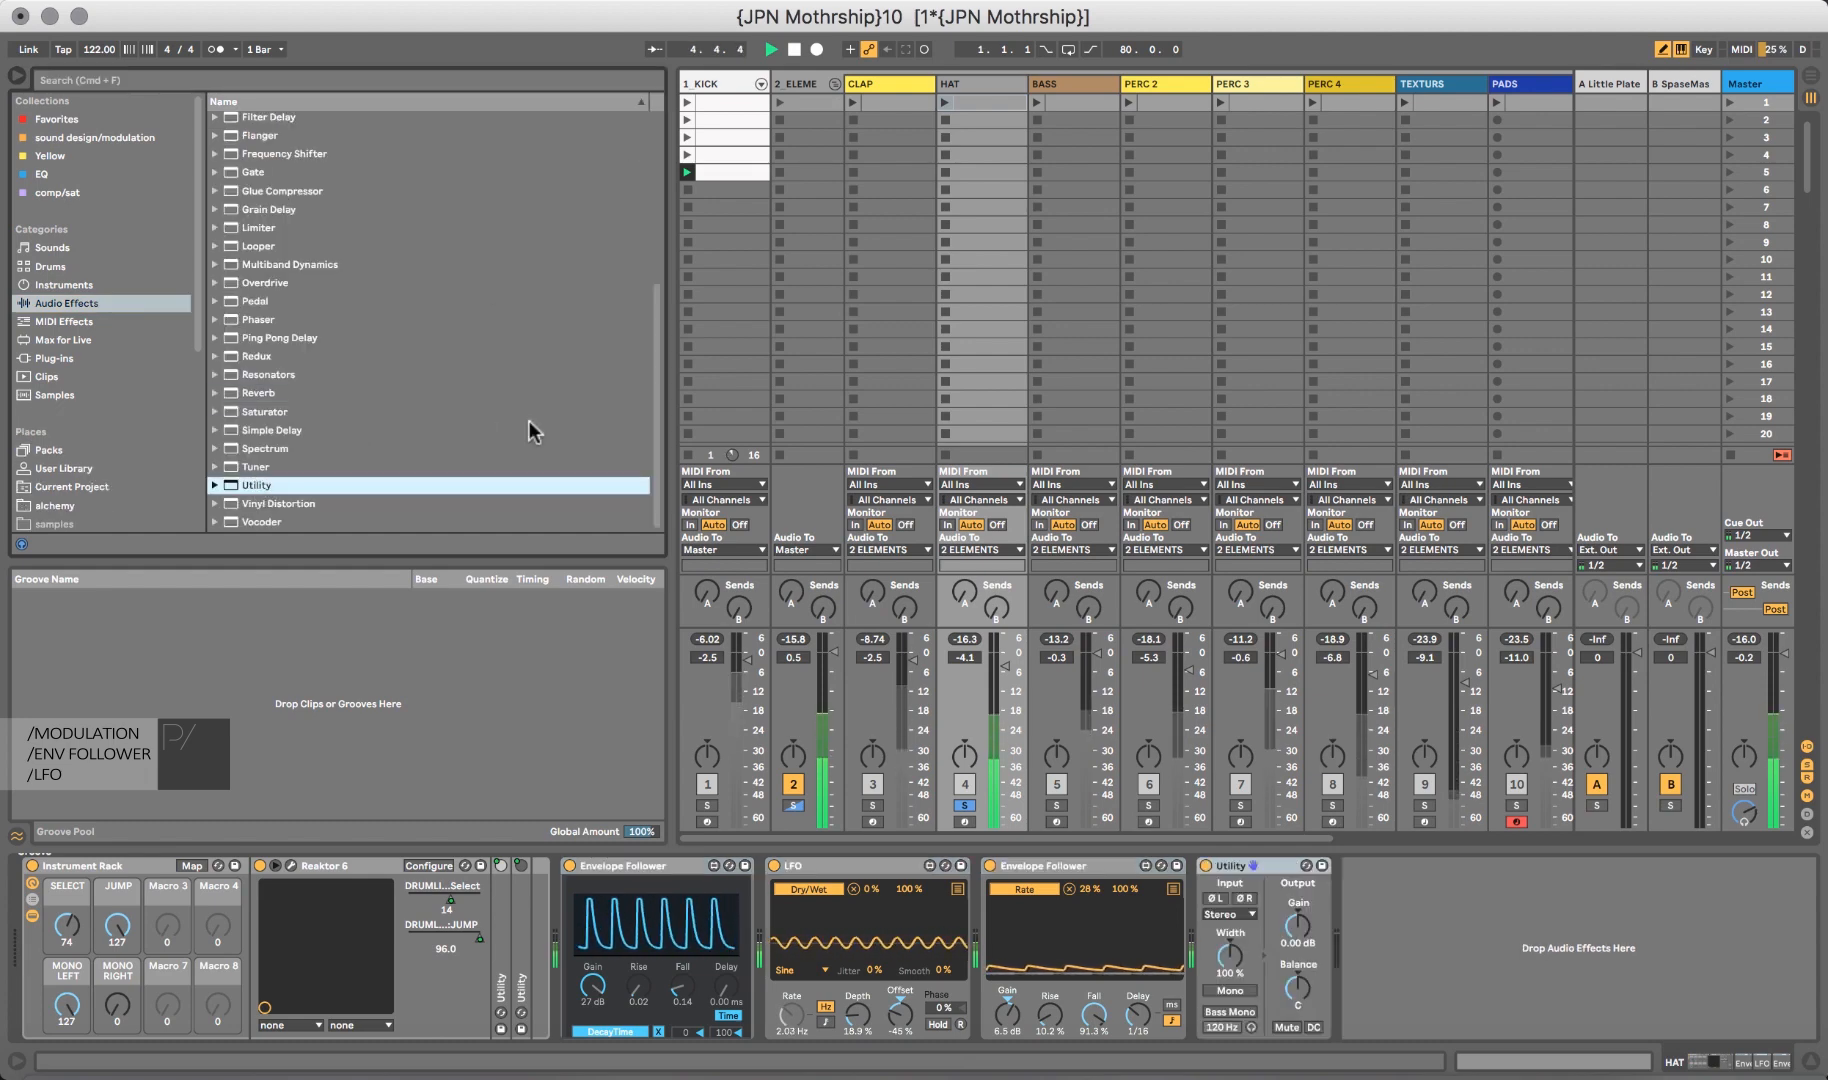
Add a Reverb after the Utility, disable its Hi Cut and set diffusion High to 461 Hz, Decay Time to 593 ms and Dry/Wet to 40 %.
scroll(397, 432, up, 2)
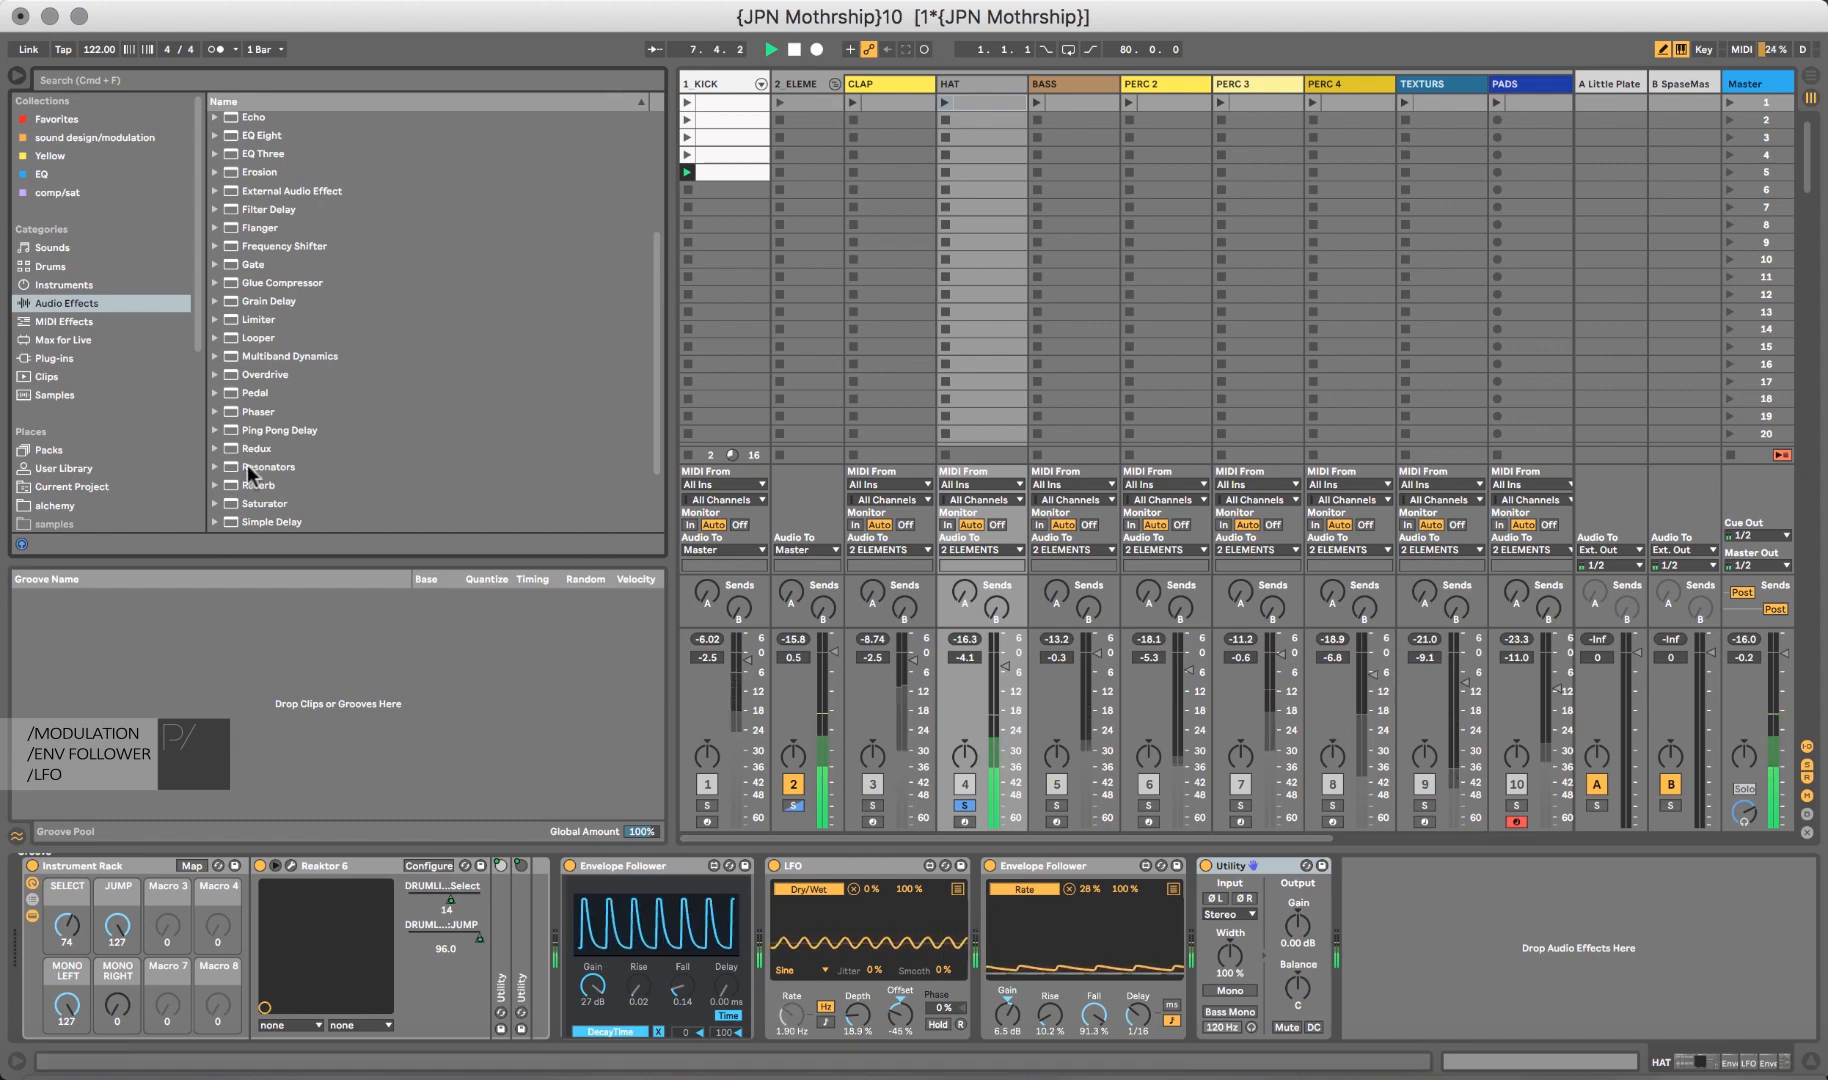
click(228, 483)
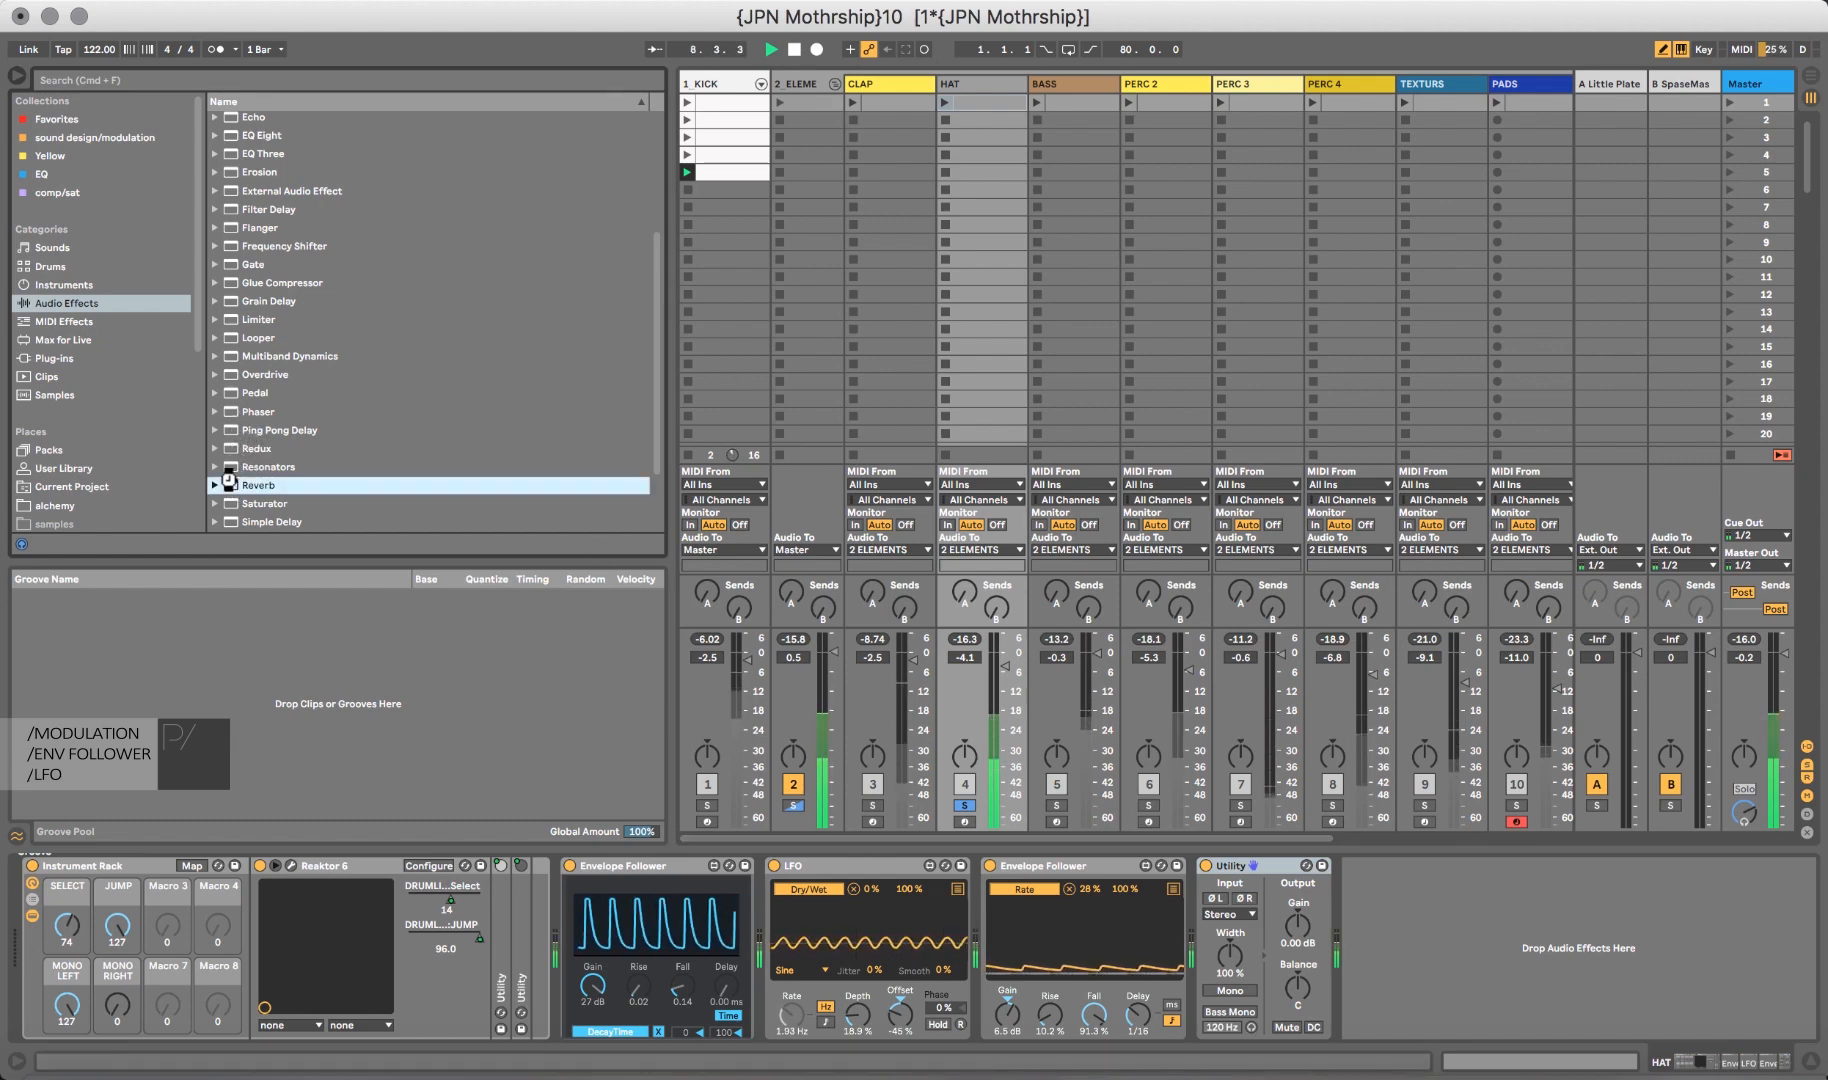
drag(228, 483, 1360, 945)
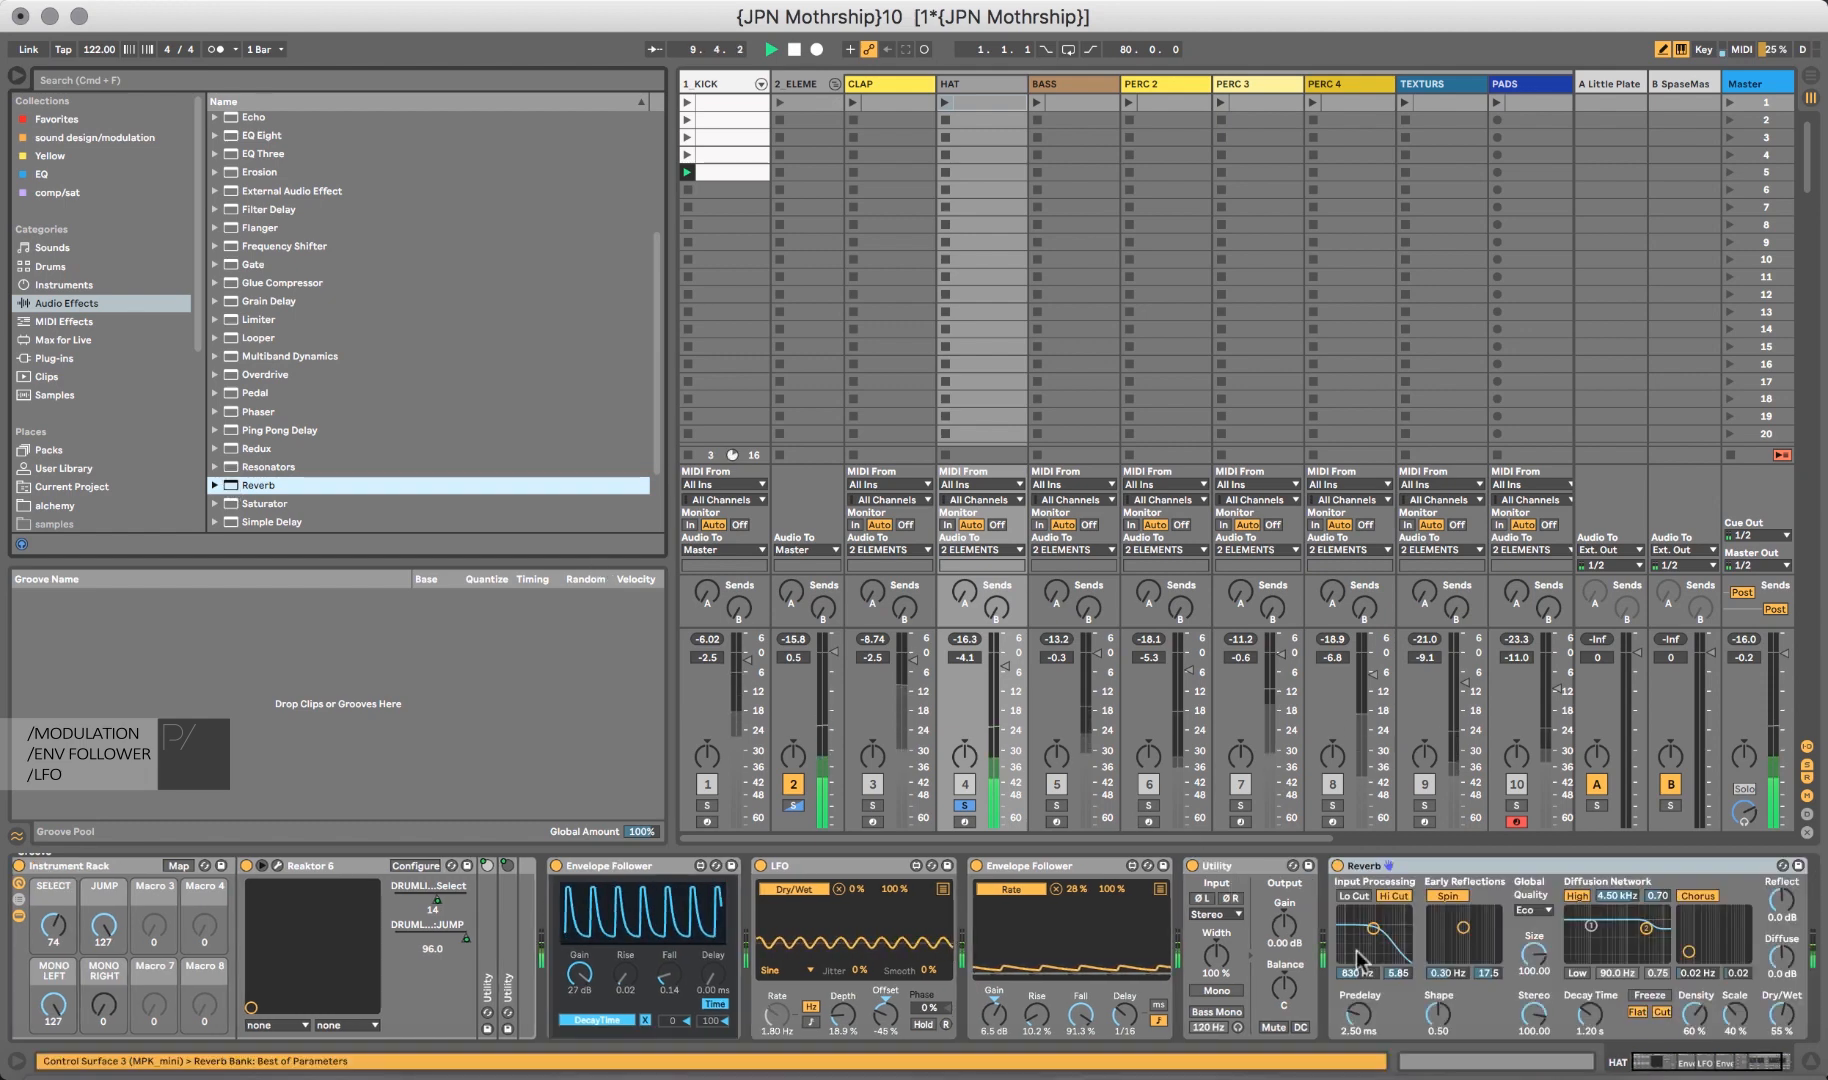
click(1404, 895)
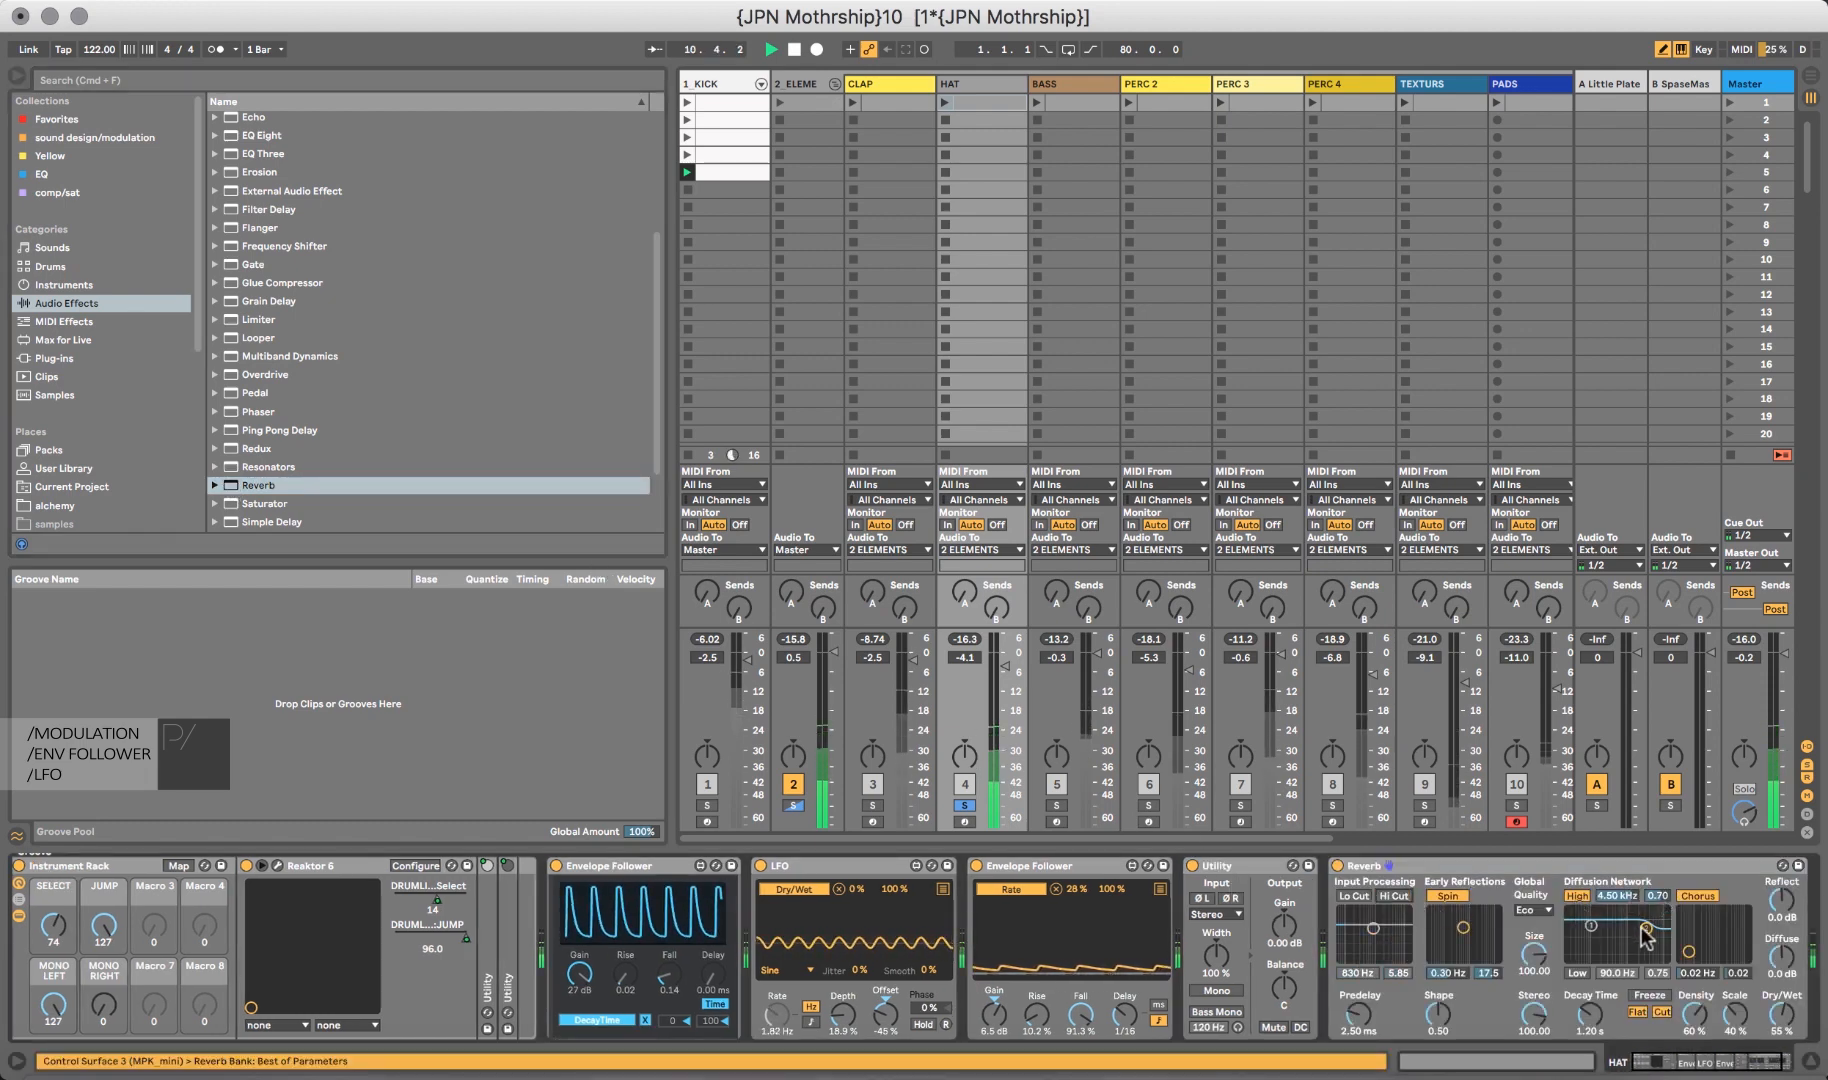
drag(1646, 929, 1614, 952)
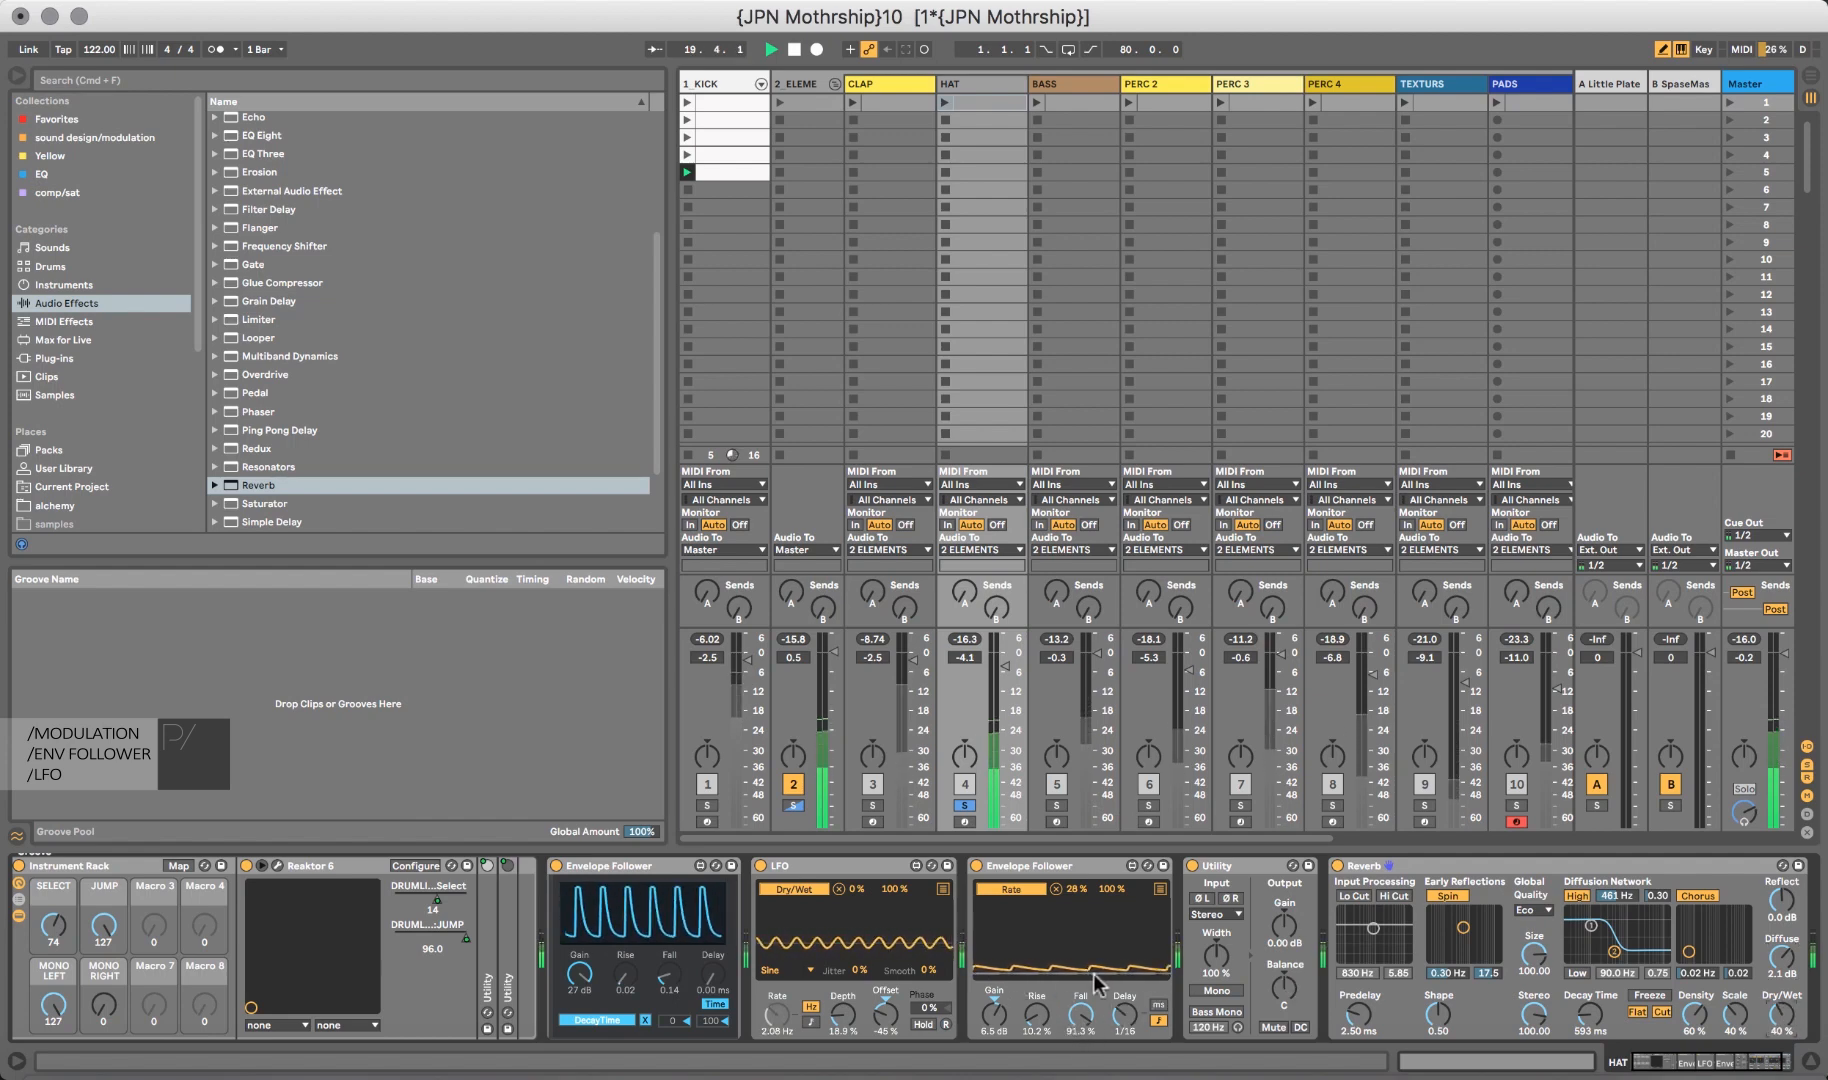
Remap the second Envelope Follower to the Reverb's Diffuse level with Gain 16 dB, Rise 0 %, Fall 78.7 % and a 374 ms Delay.
click(1158, 1006)
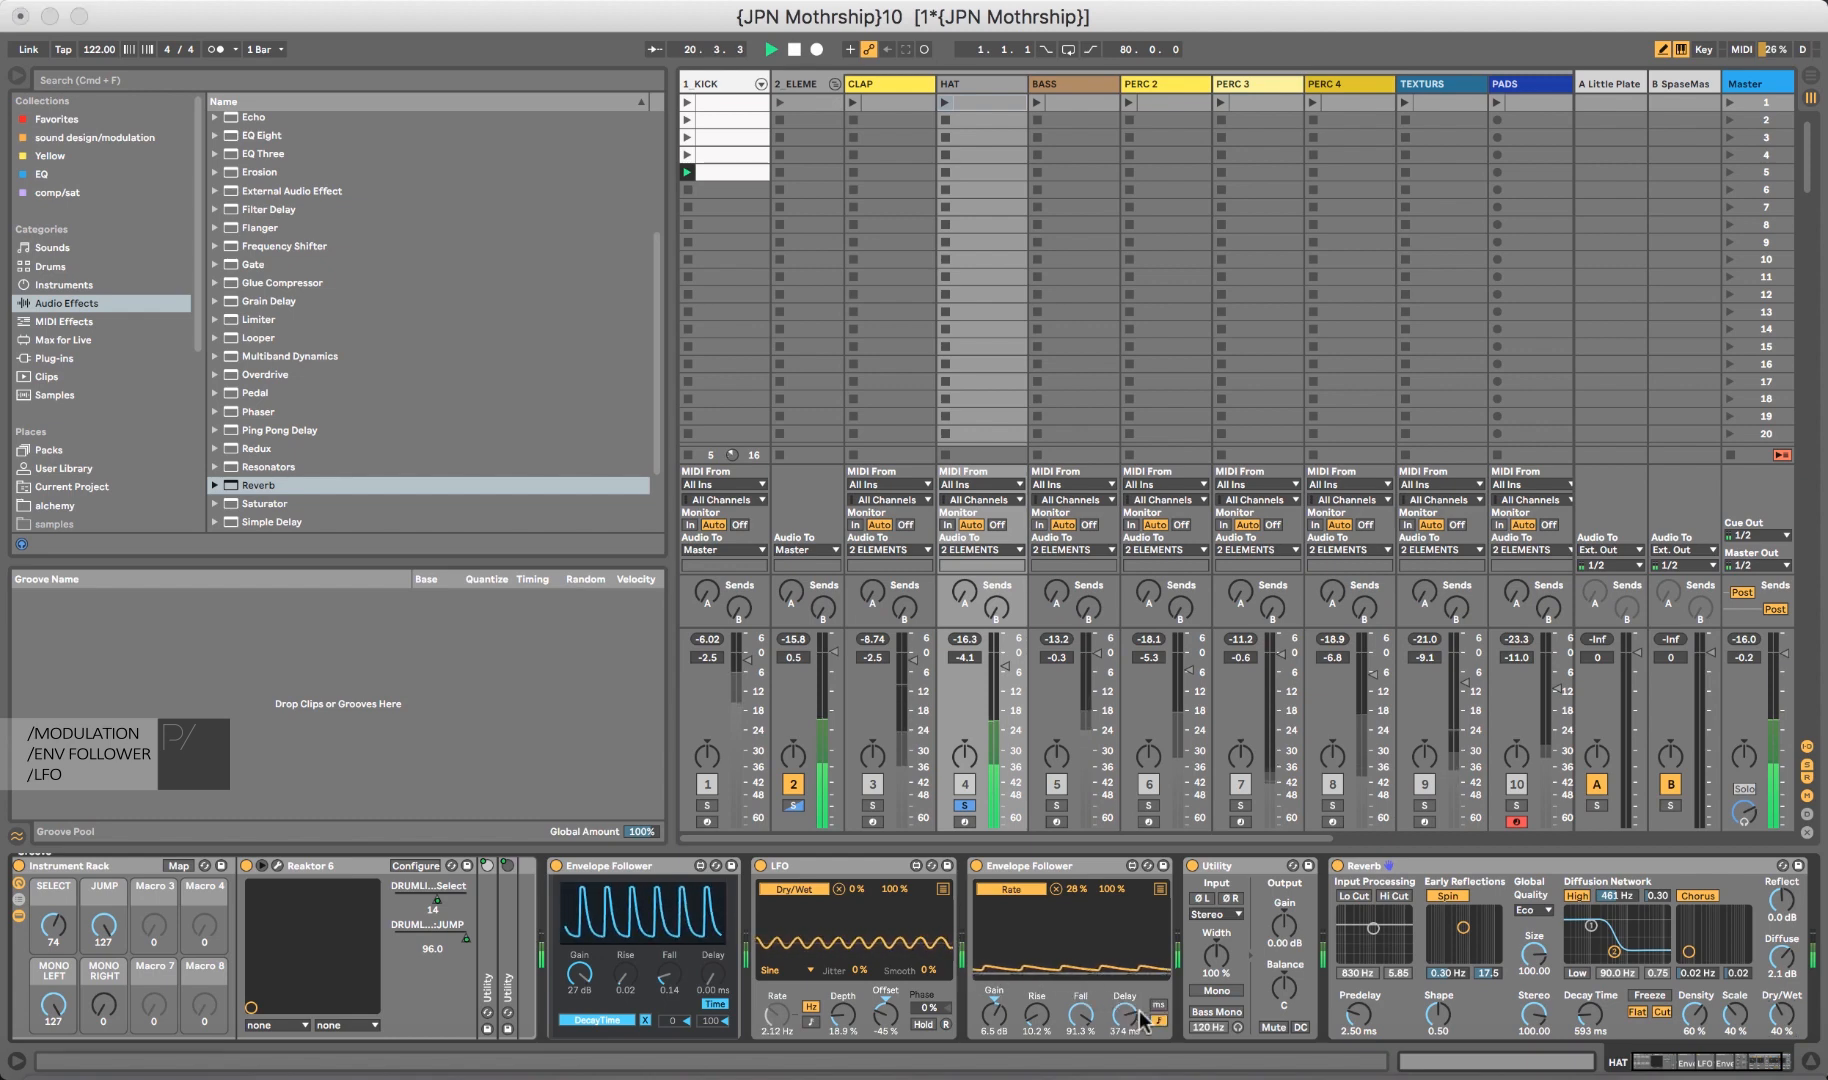
drag(1081, 1015, 1081, 1035)
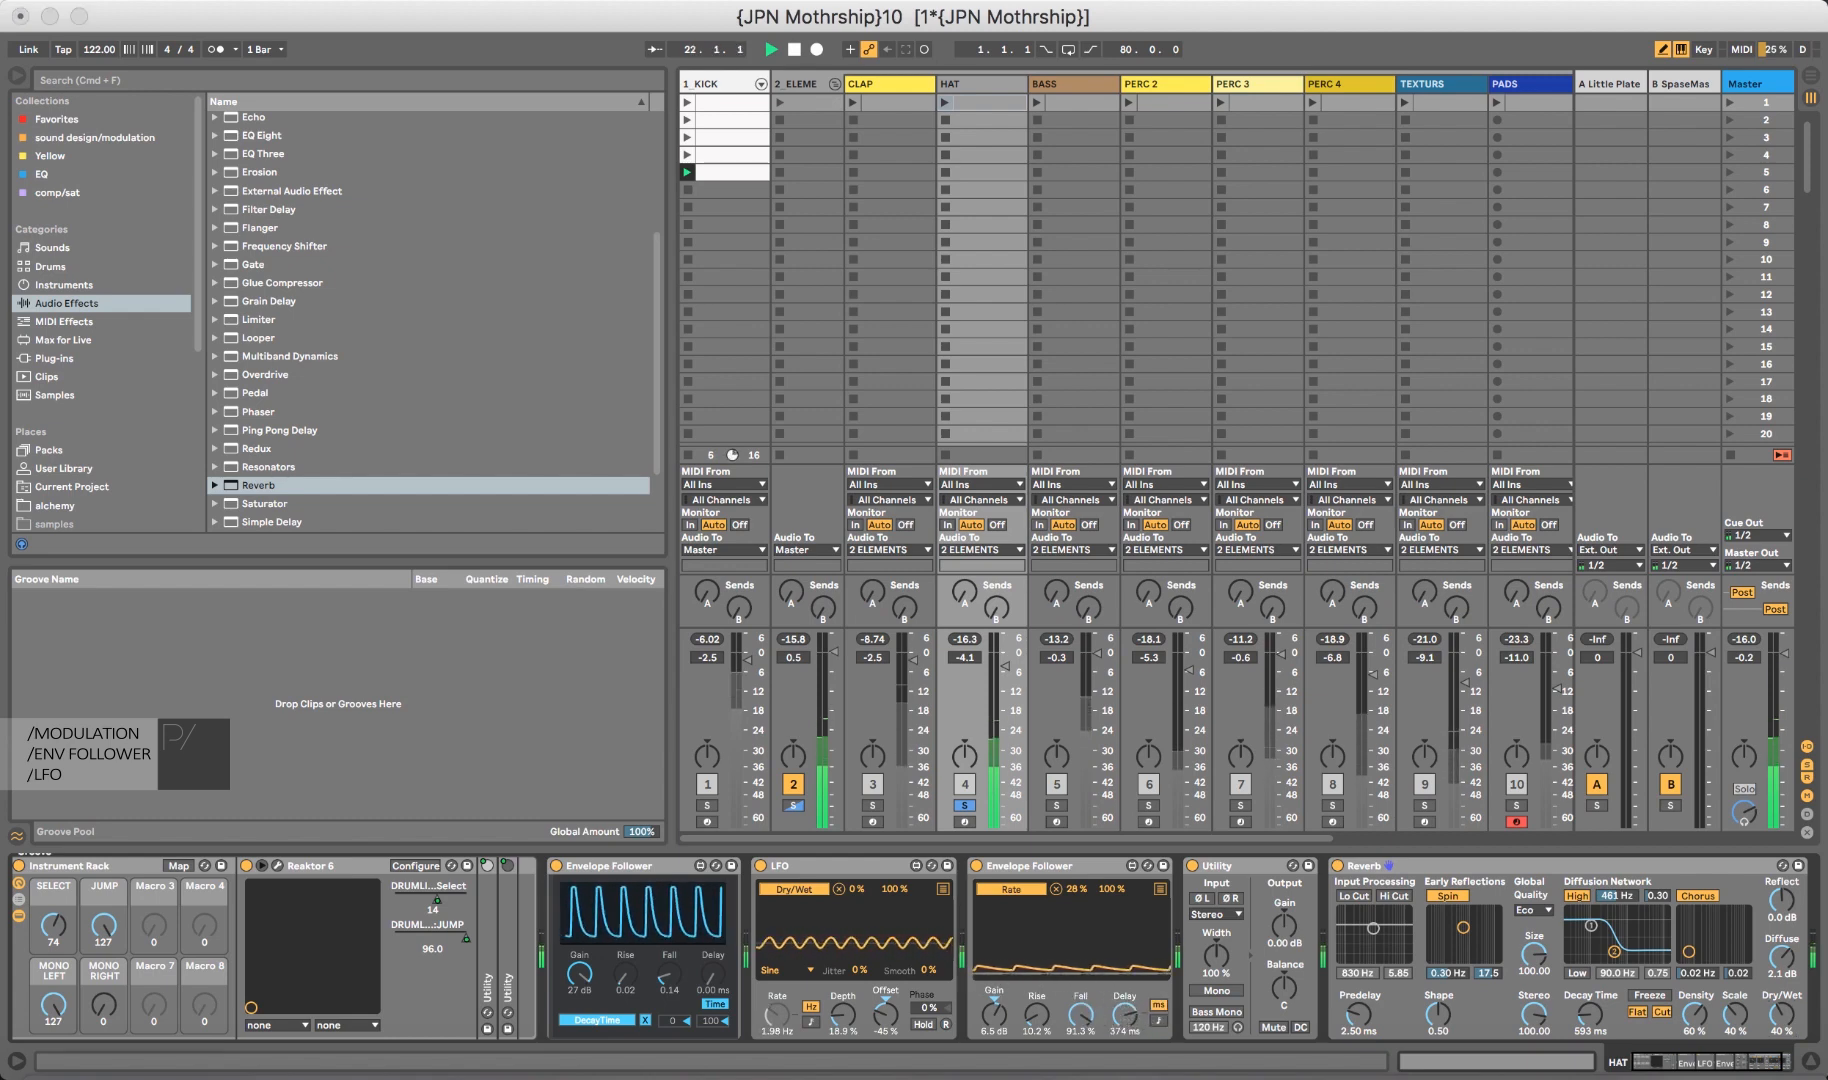
click(1028, 892)
click(1035, 897)
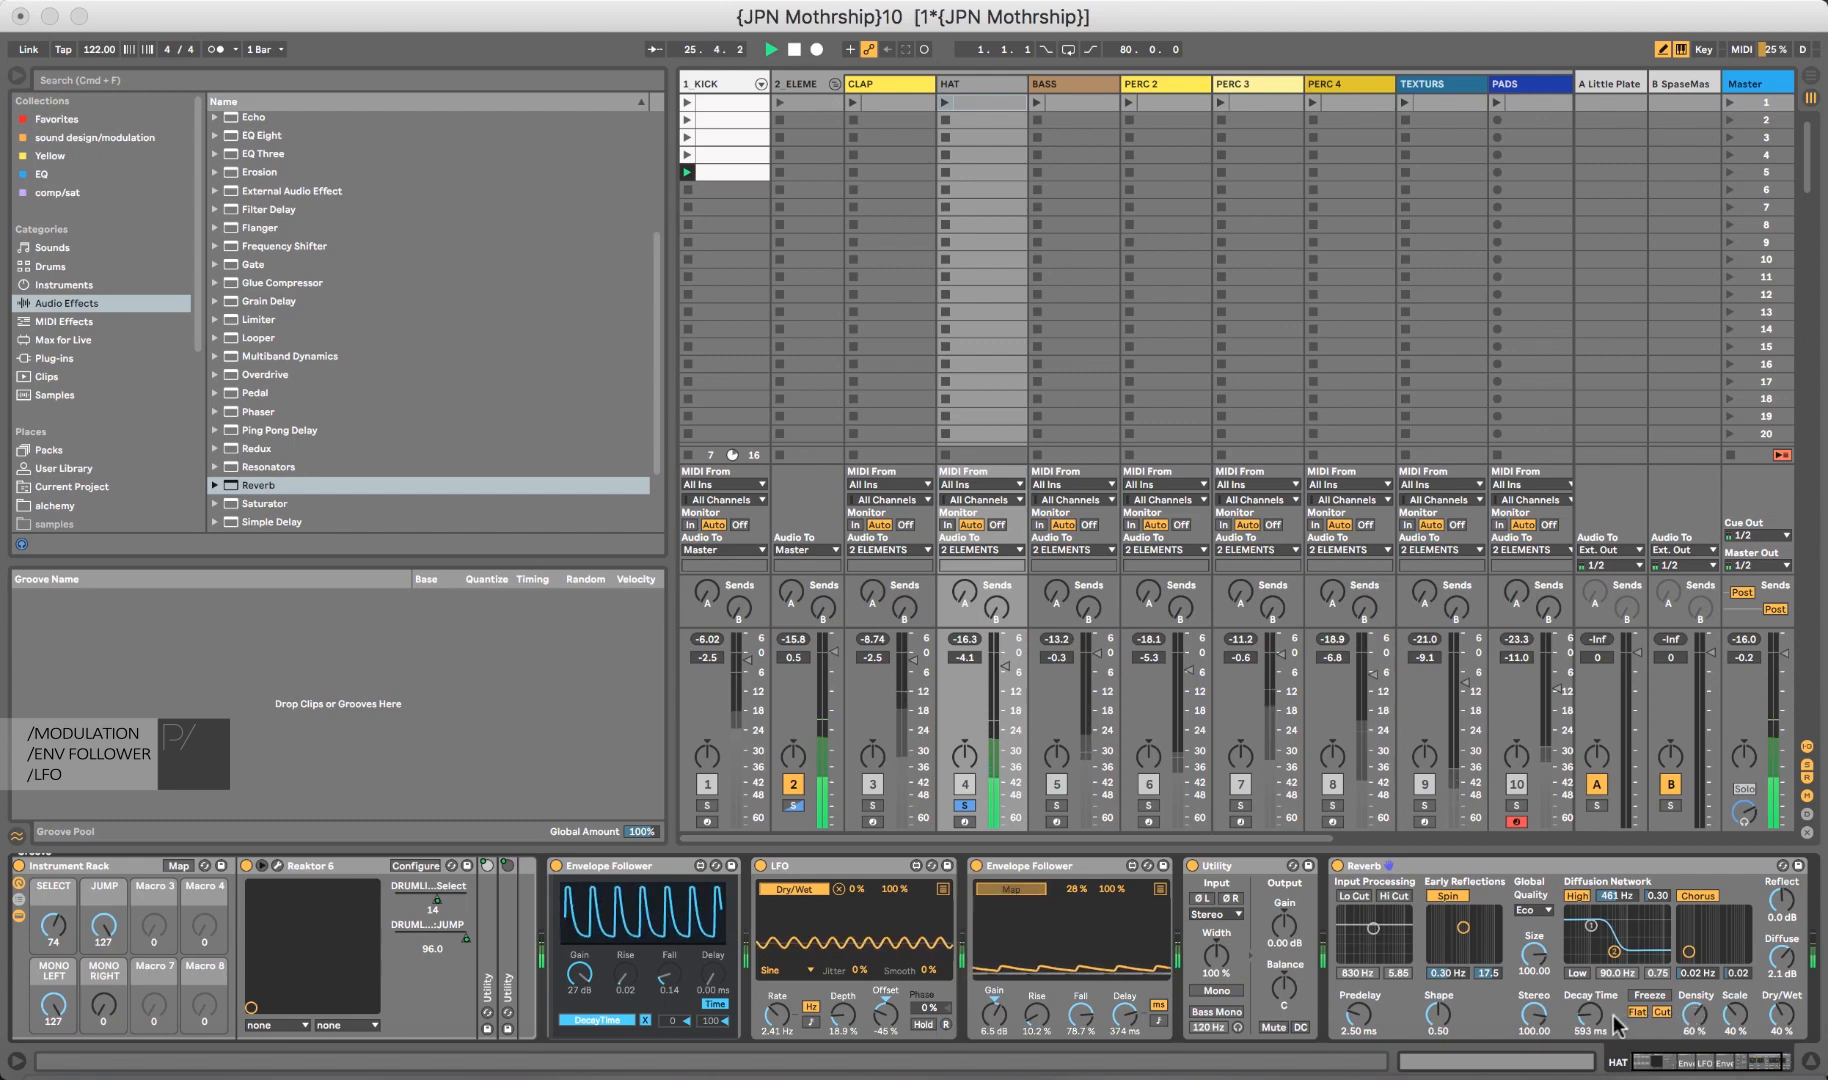
click(1782, 957)
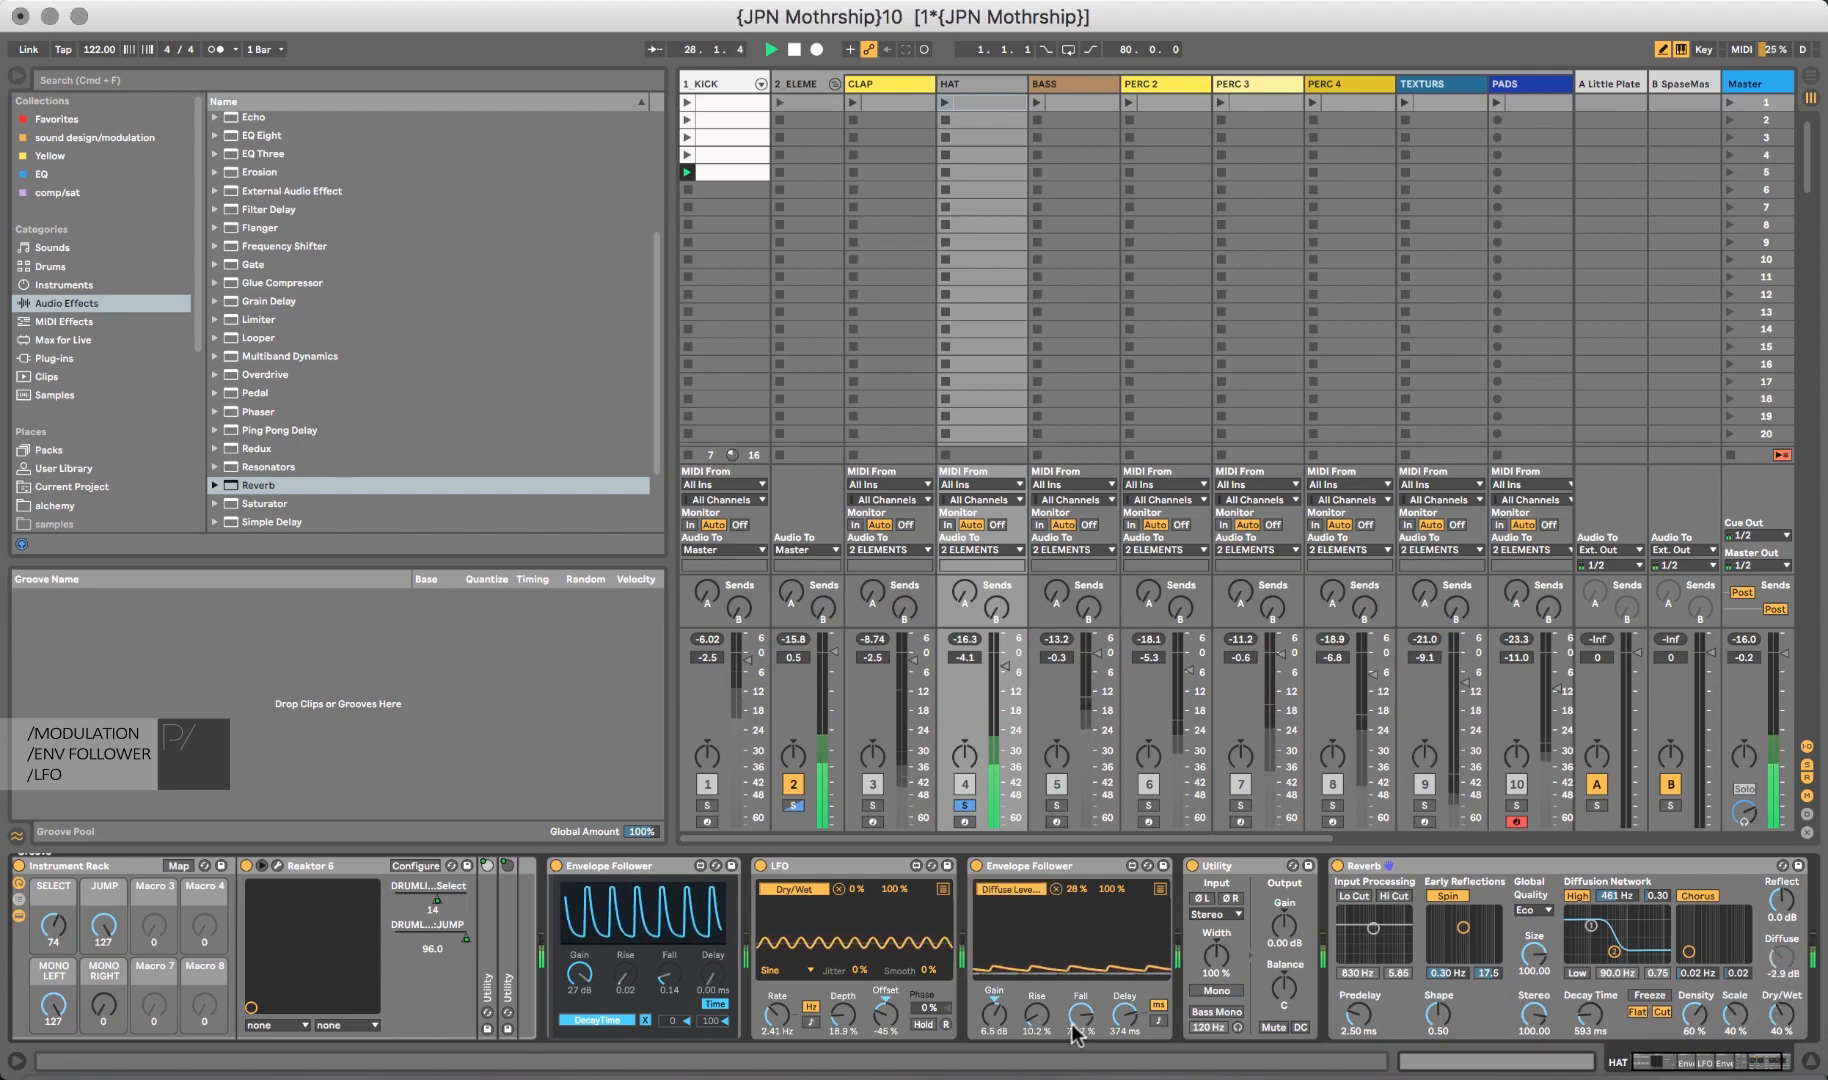
mouse_move(994, 1012)
mouse_down()
mouse_move(994, 975)
mouse_move(1033, 1035)
mouse_move(993, 1035)
mouse_up()
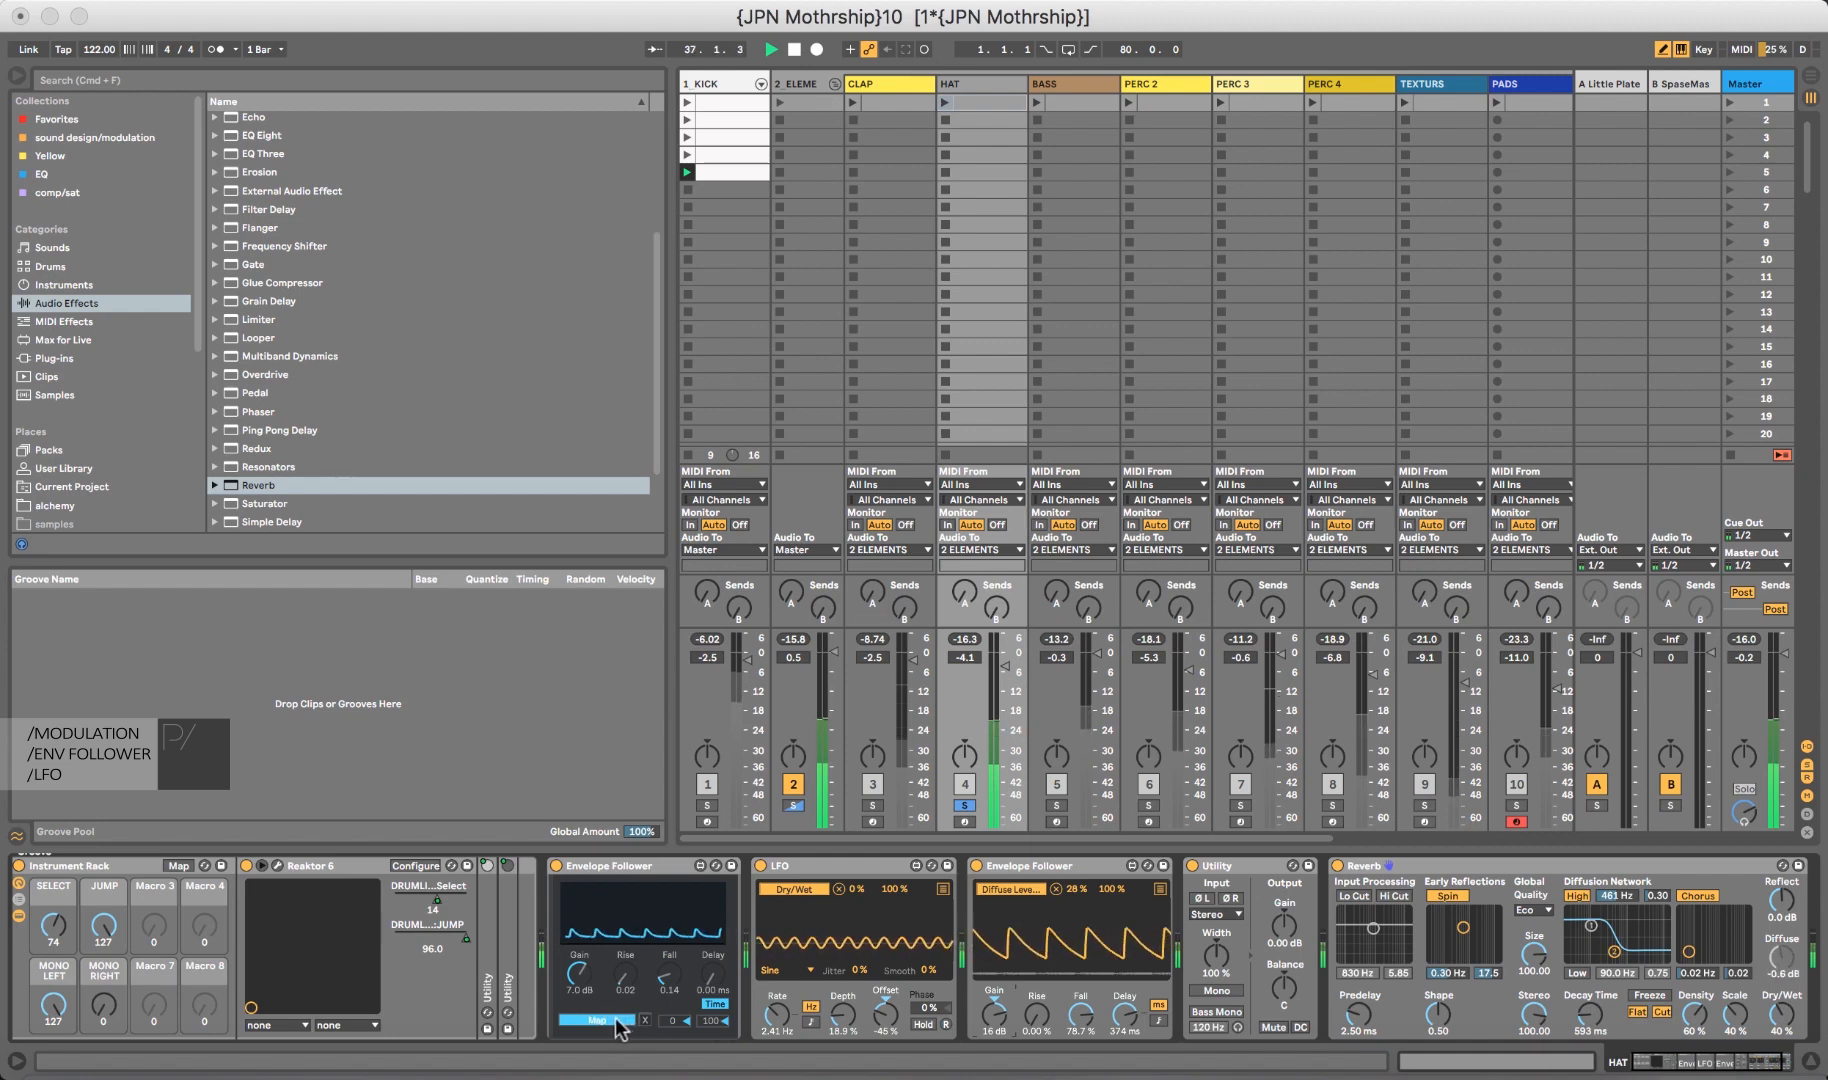
Map the first Envelope Follower to the Utility's Balance with a 53 to 61 range and 286 ms Delay, and remap it to Width.
click(1284, 988)
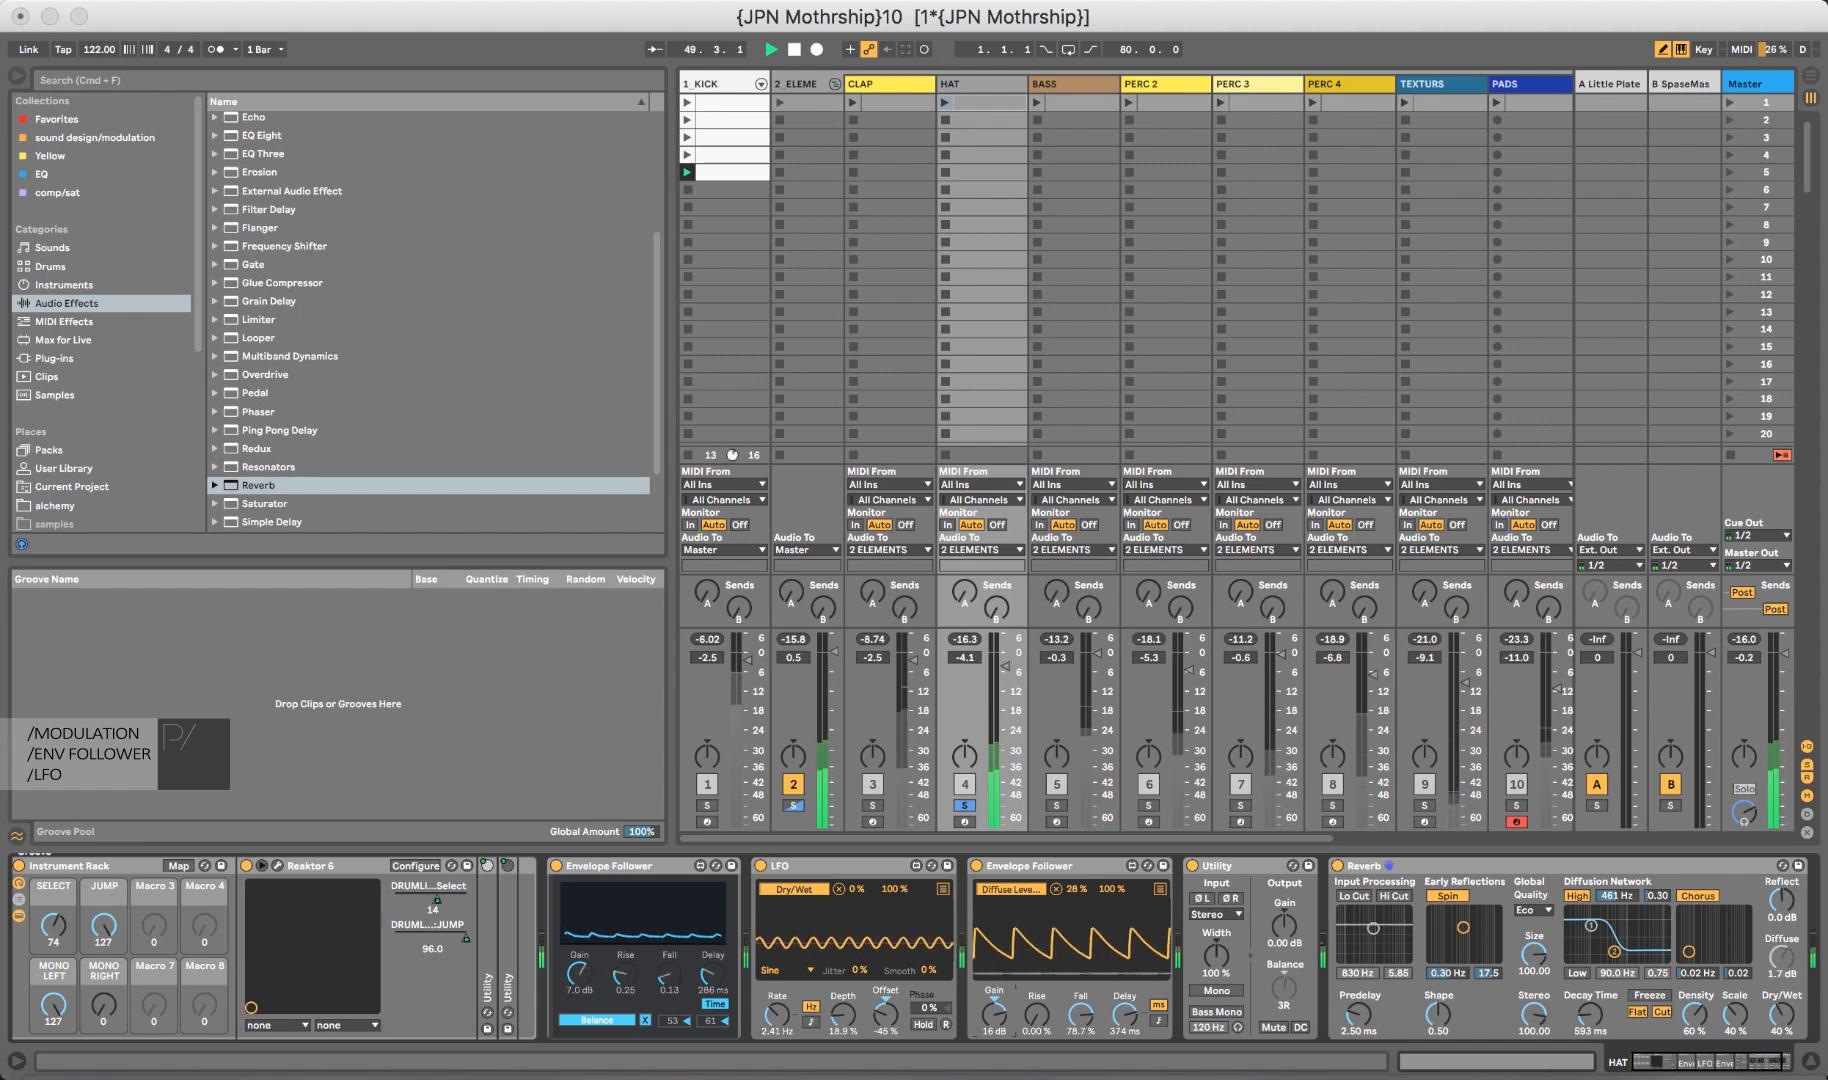
click(645, 1020)
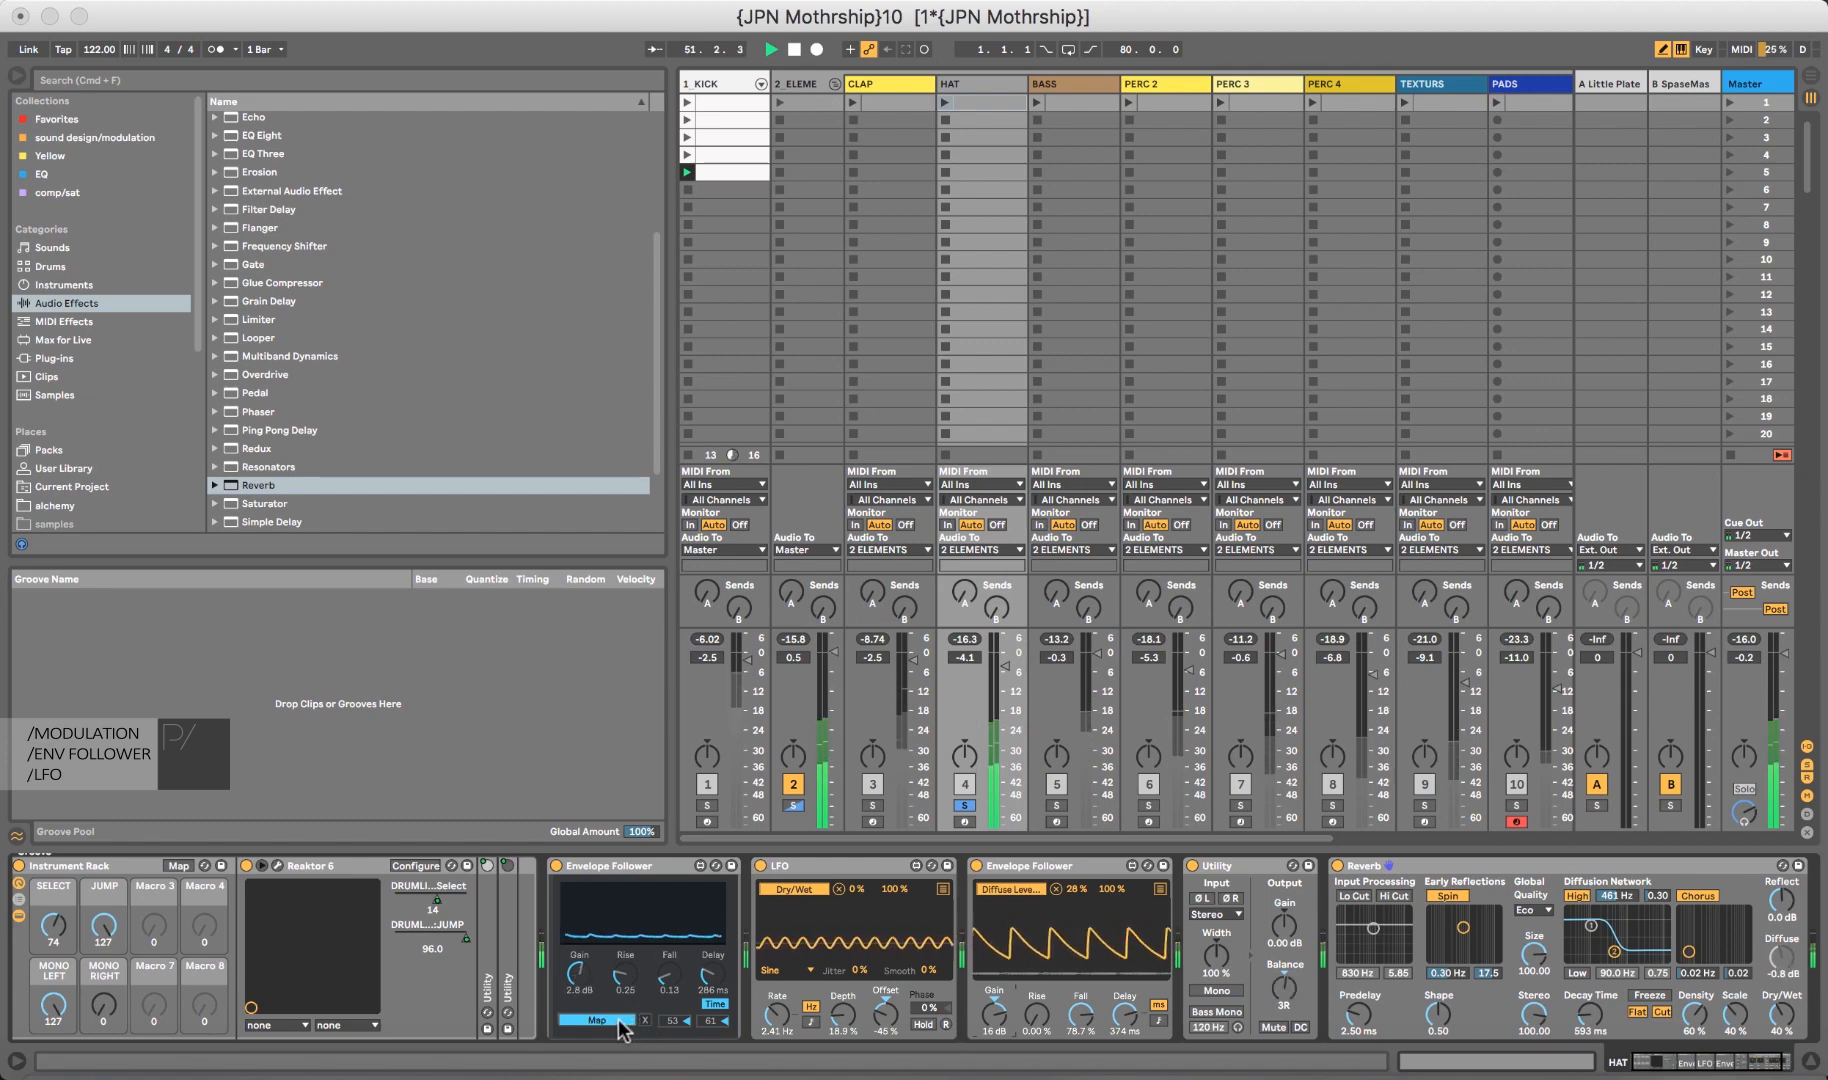
click(1218, 960)
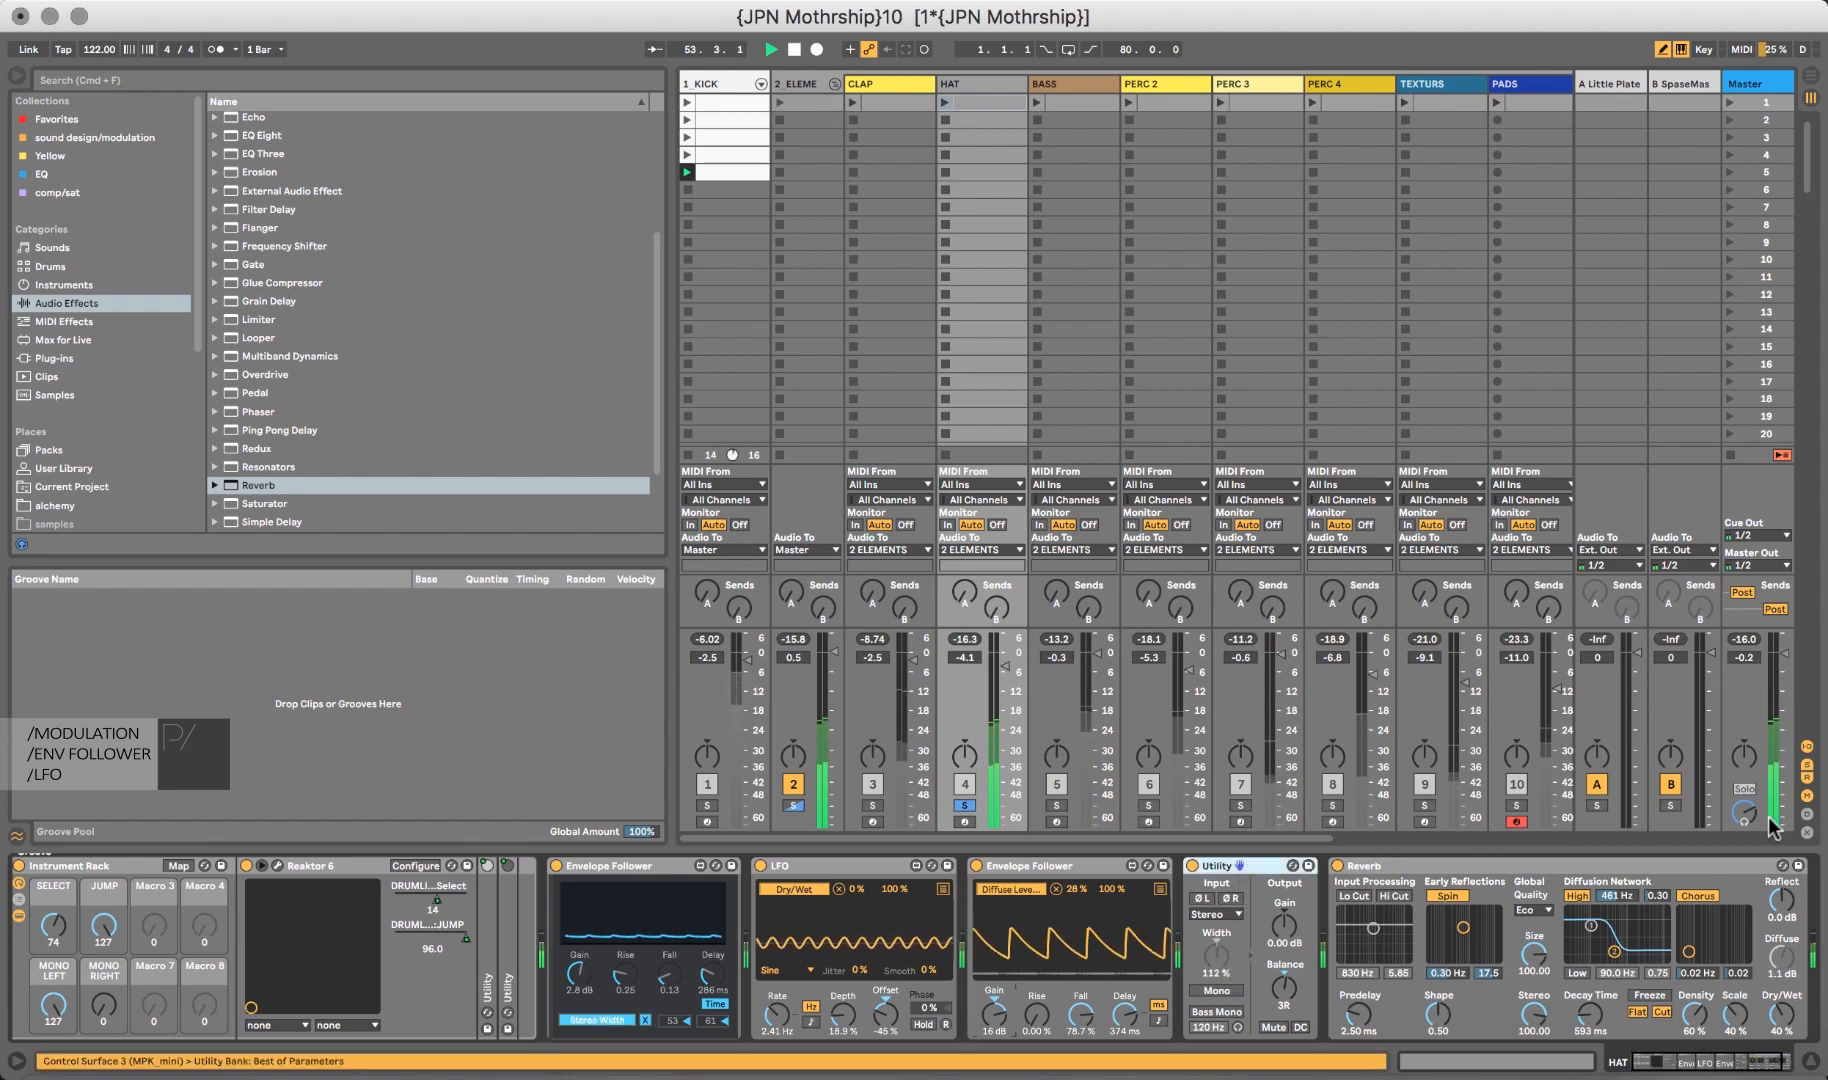
Move the Utility after the Reverb and rebalance the effect with the first Envelope Follower's Gain at 13 dB and the Reverb's Dry/Wet at 55 %.
scroll(1810, 884, right, 3)
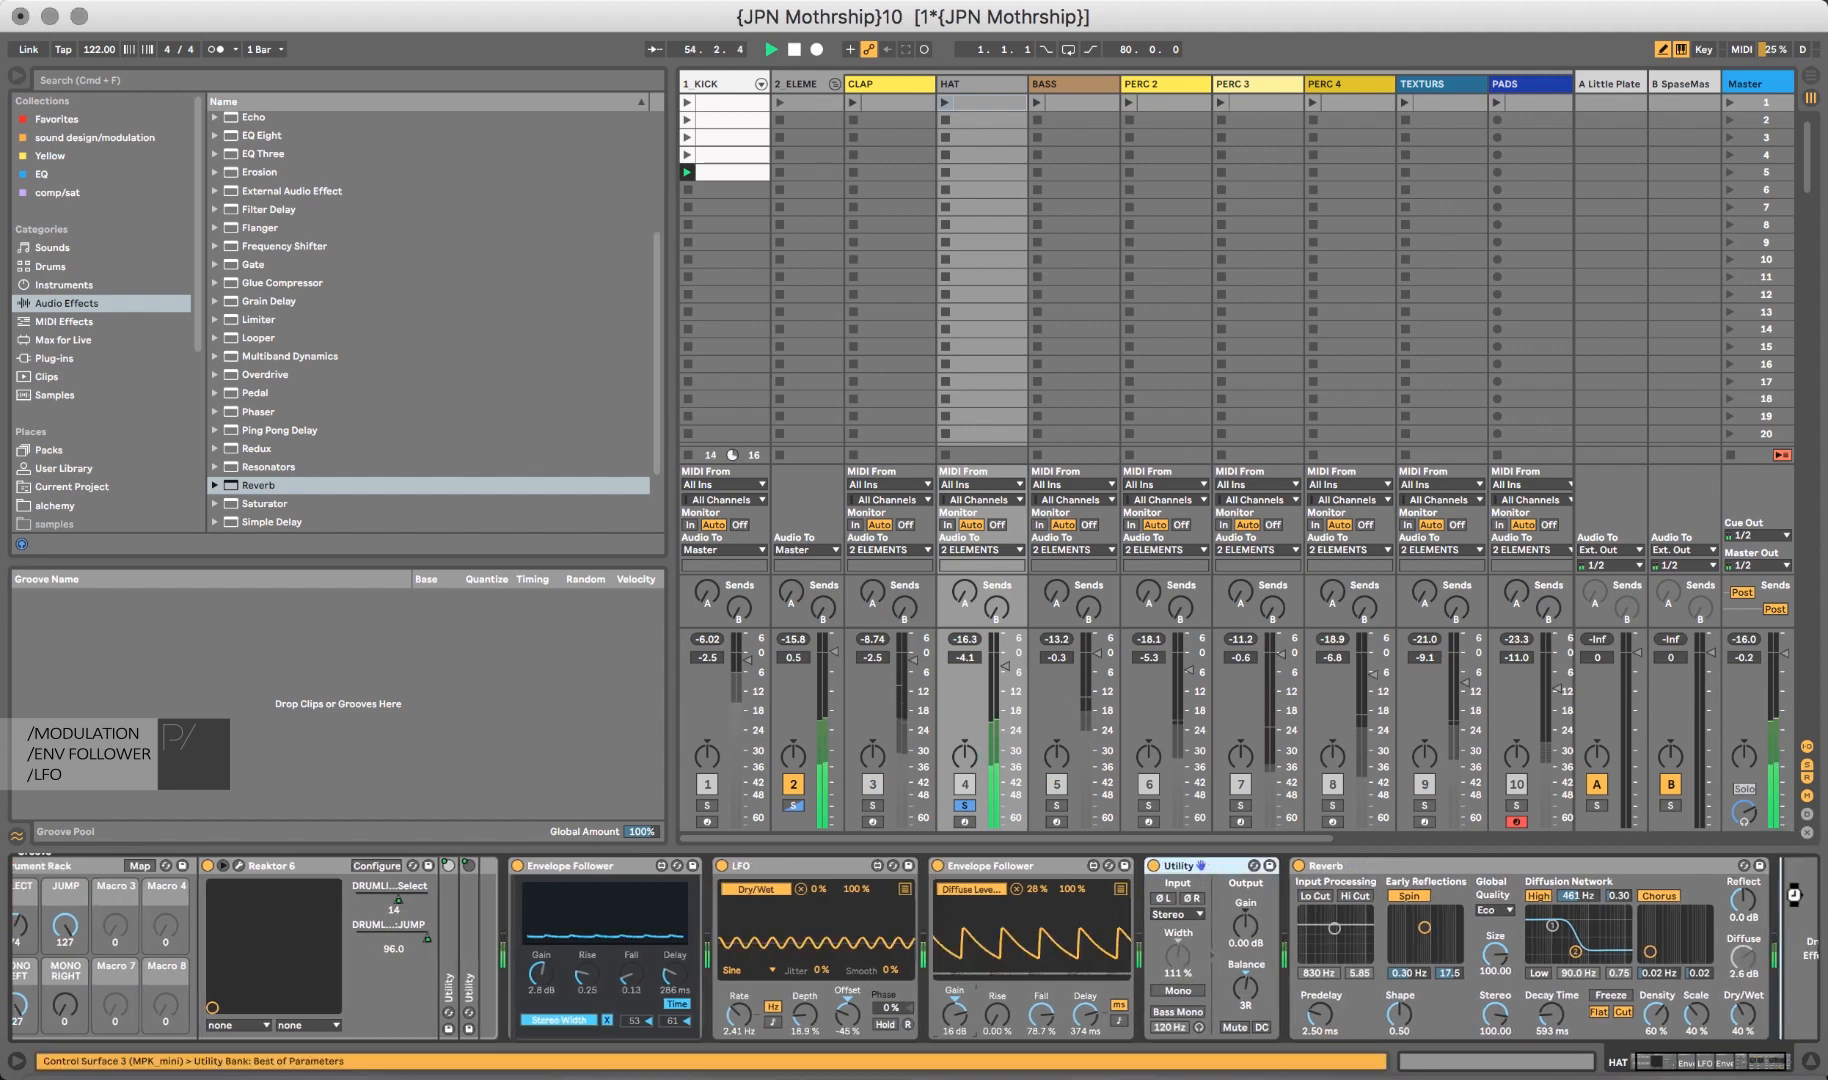
drag(1794, 894, 1797, 905)
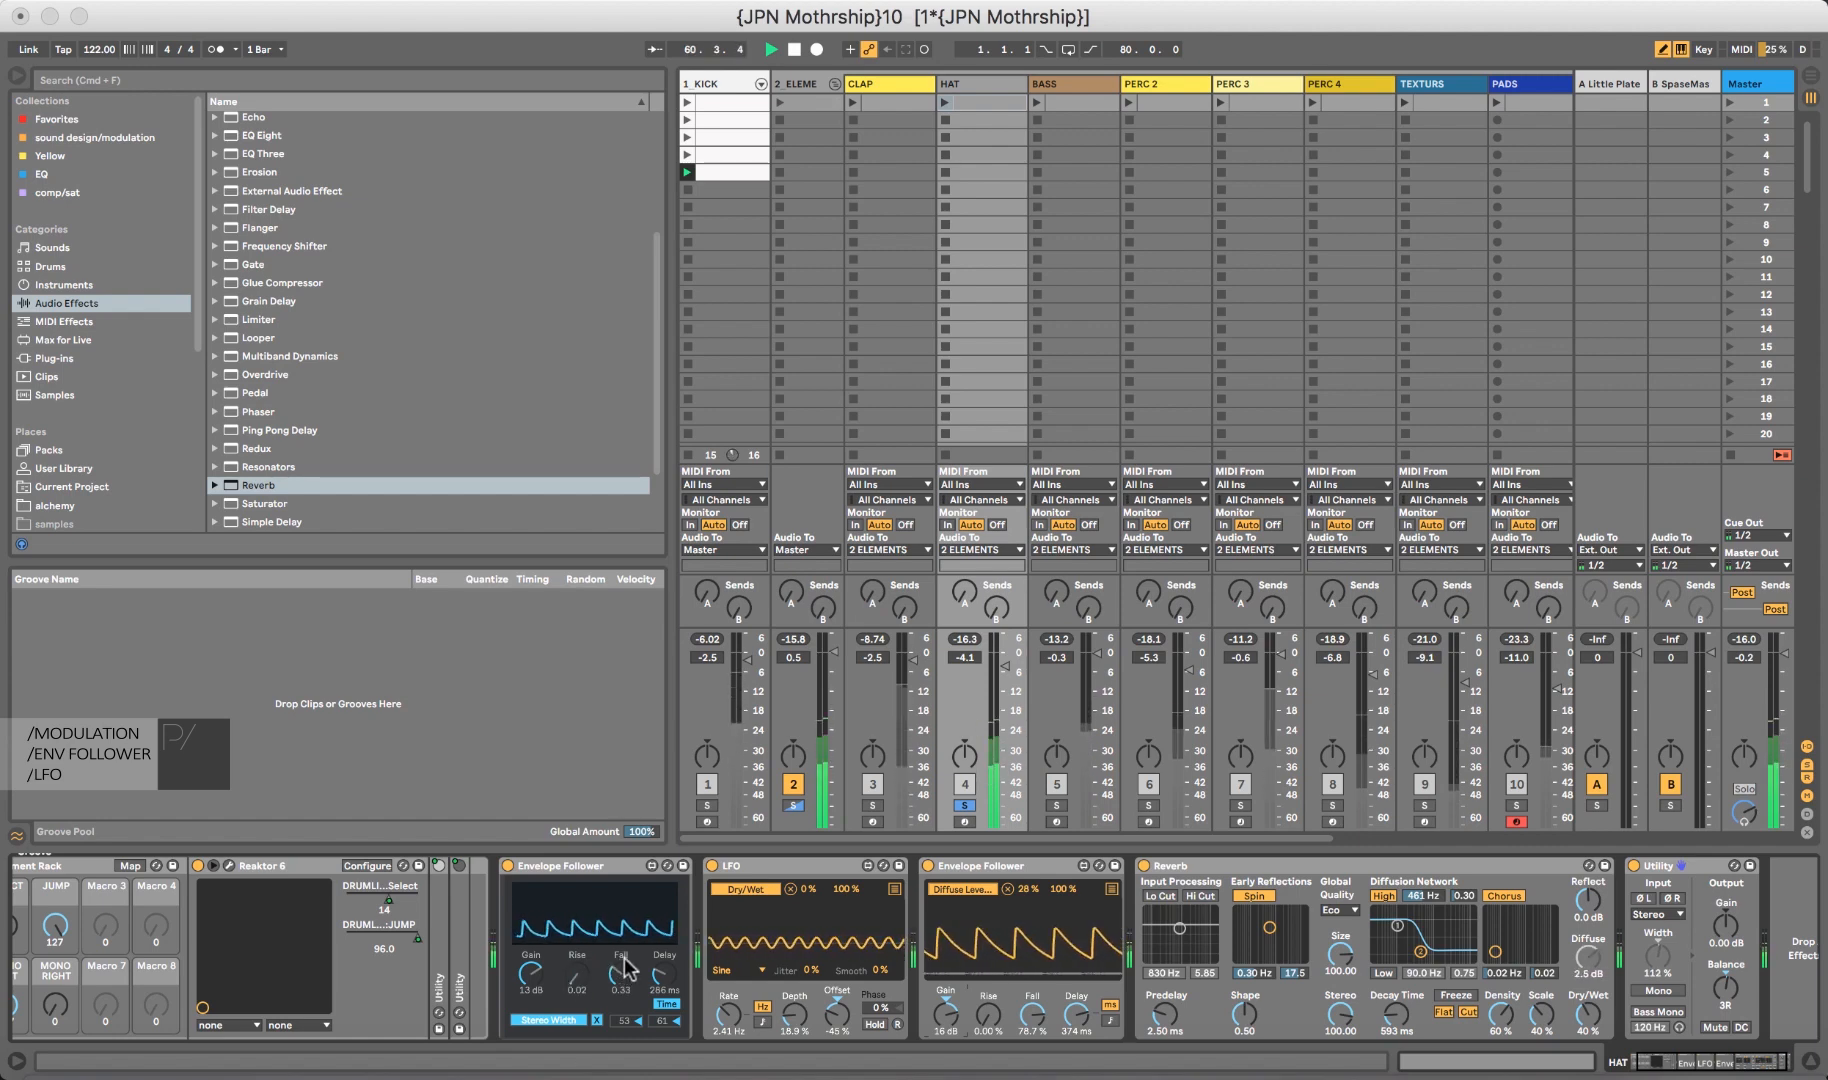
click(1660, 958)
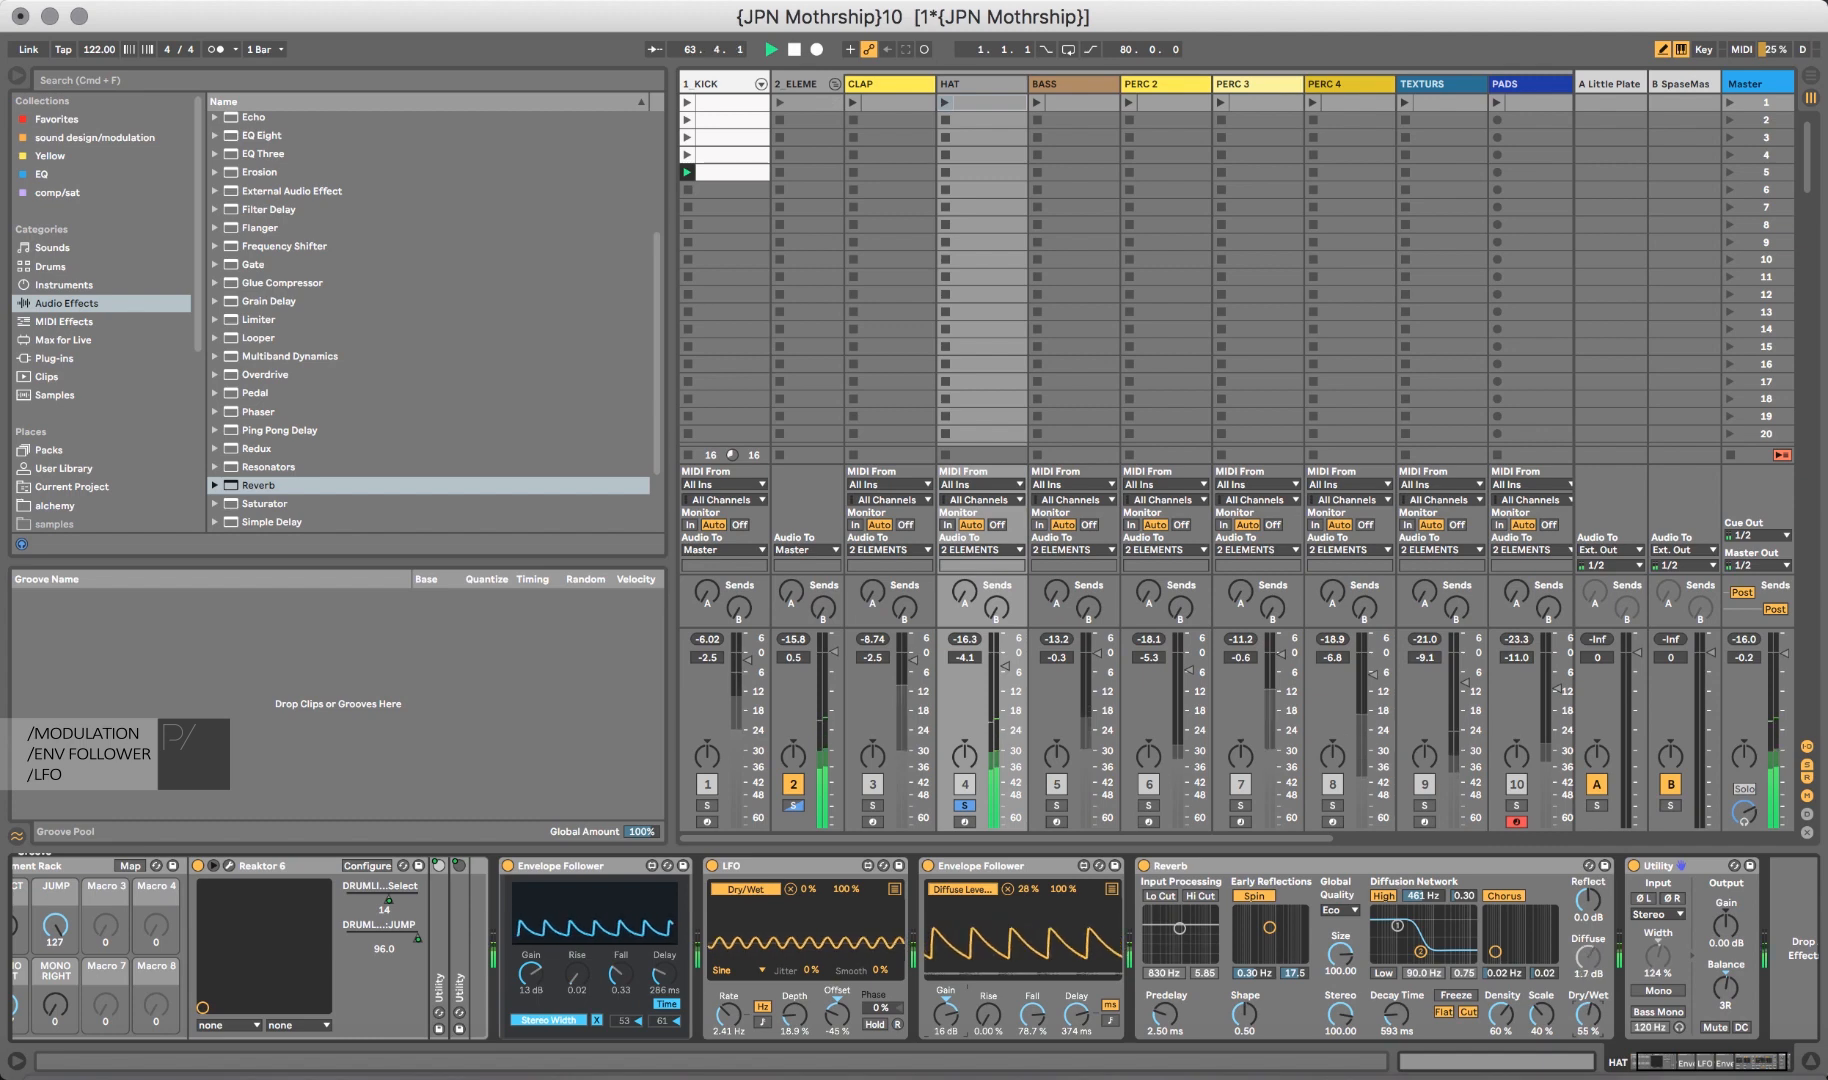
Add an Auto Pan audio effect at the end of the HAT track's device chain.
click(94, 286)
click(94, 303)
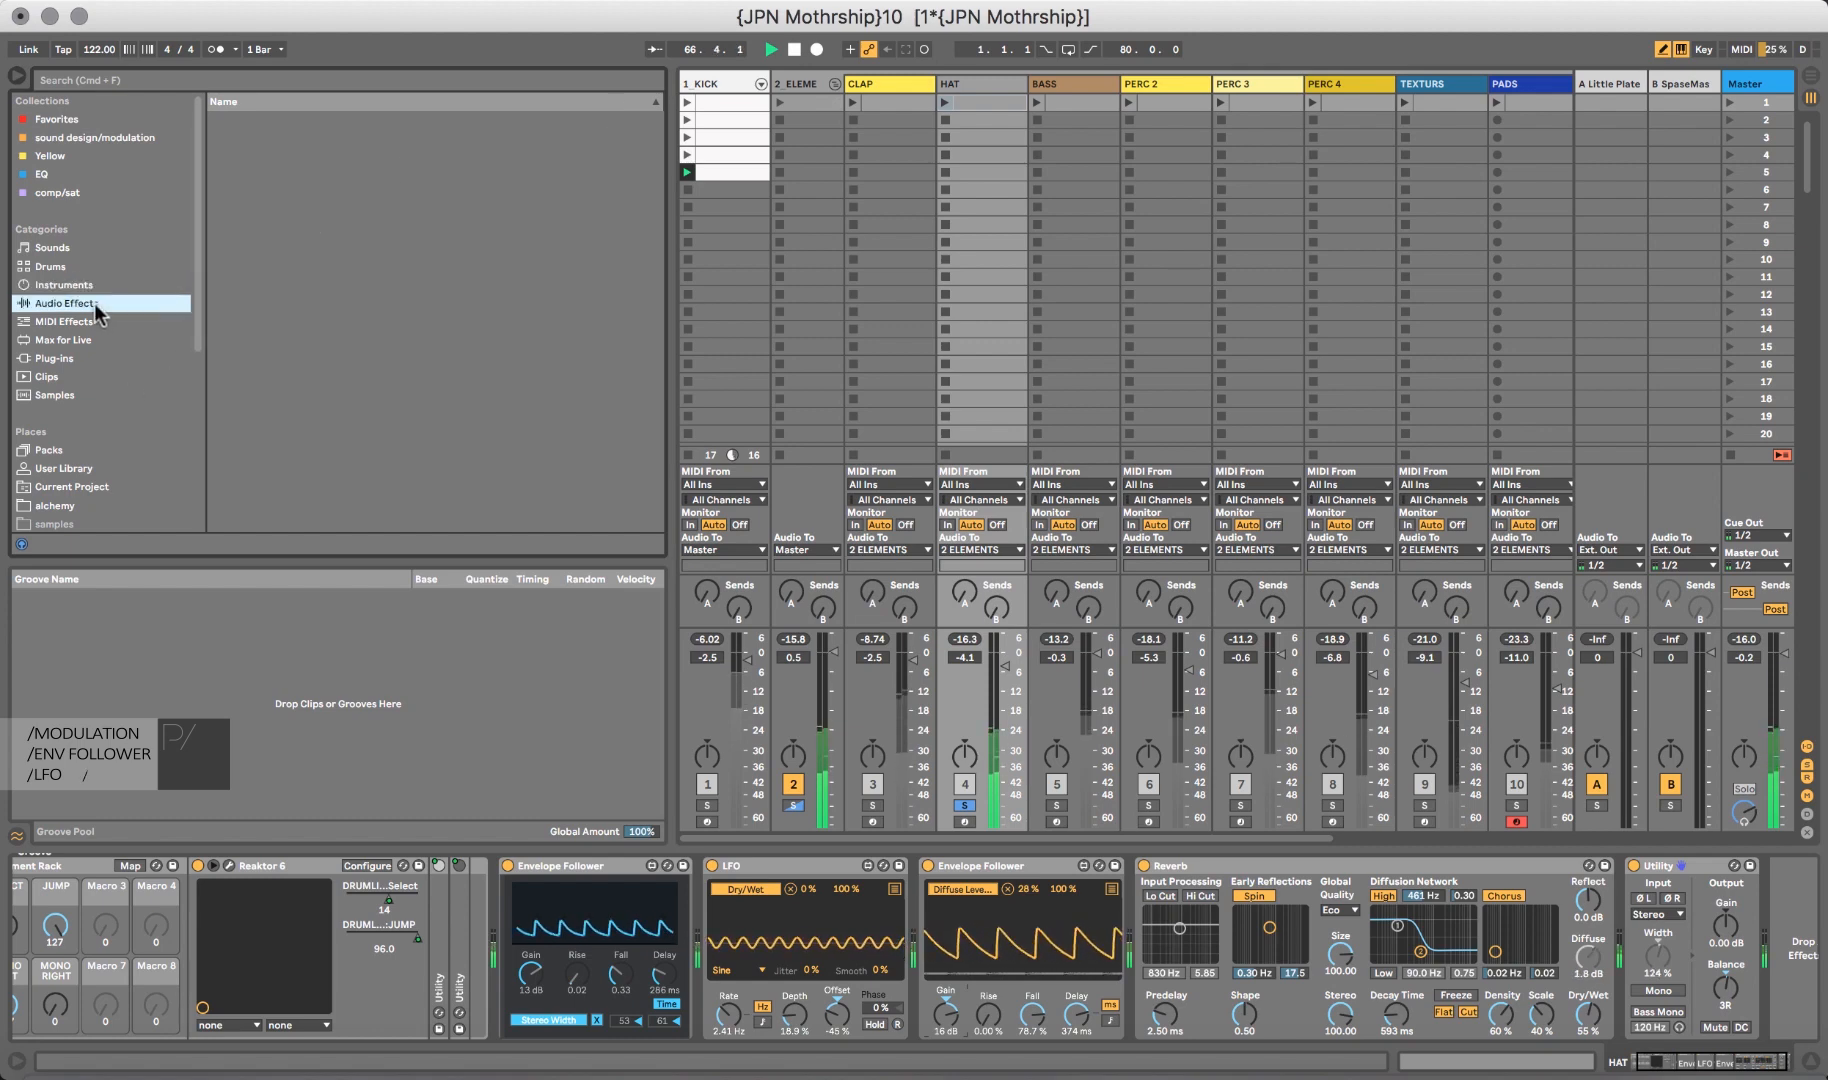
scroll(275, 215, up, 5)
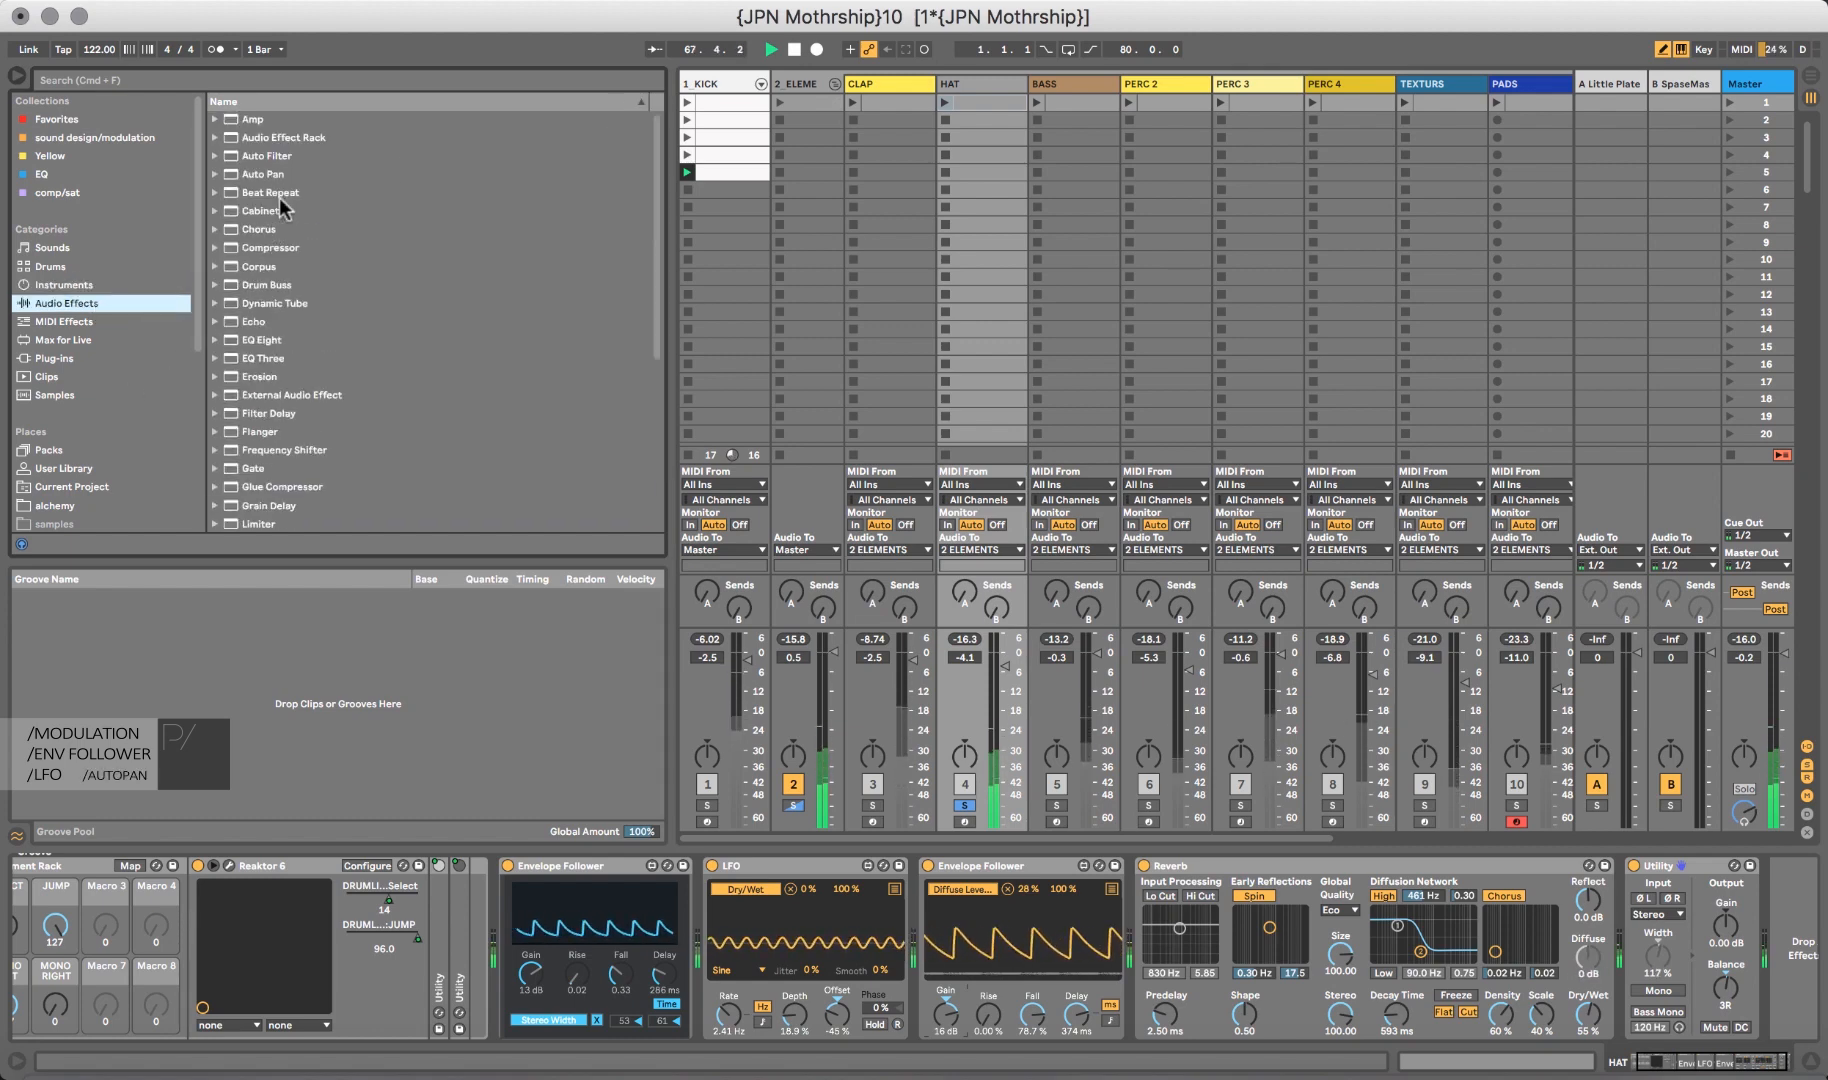
click(256, 173)
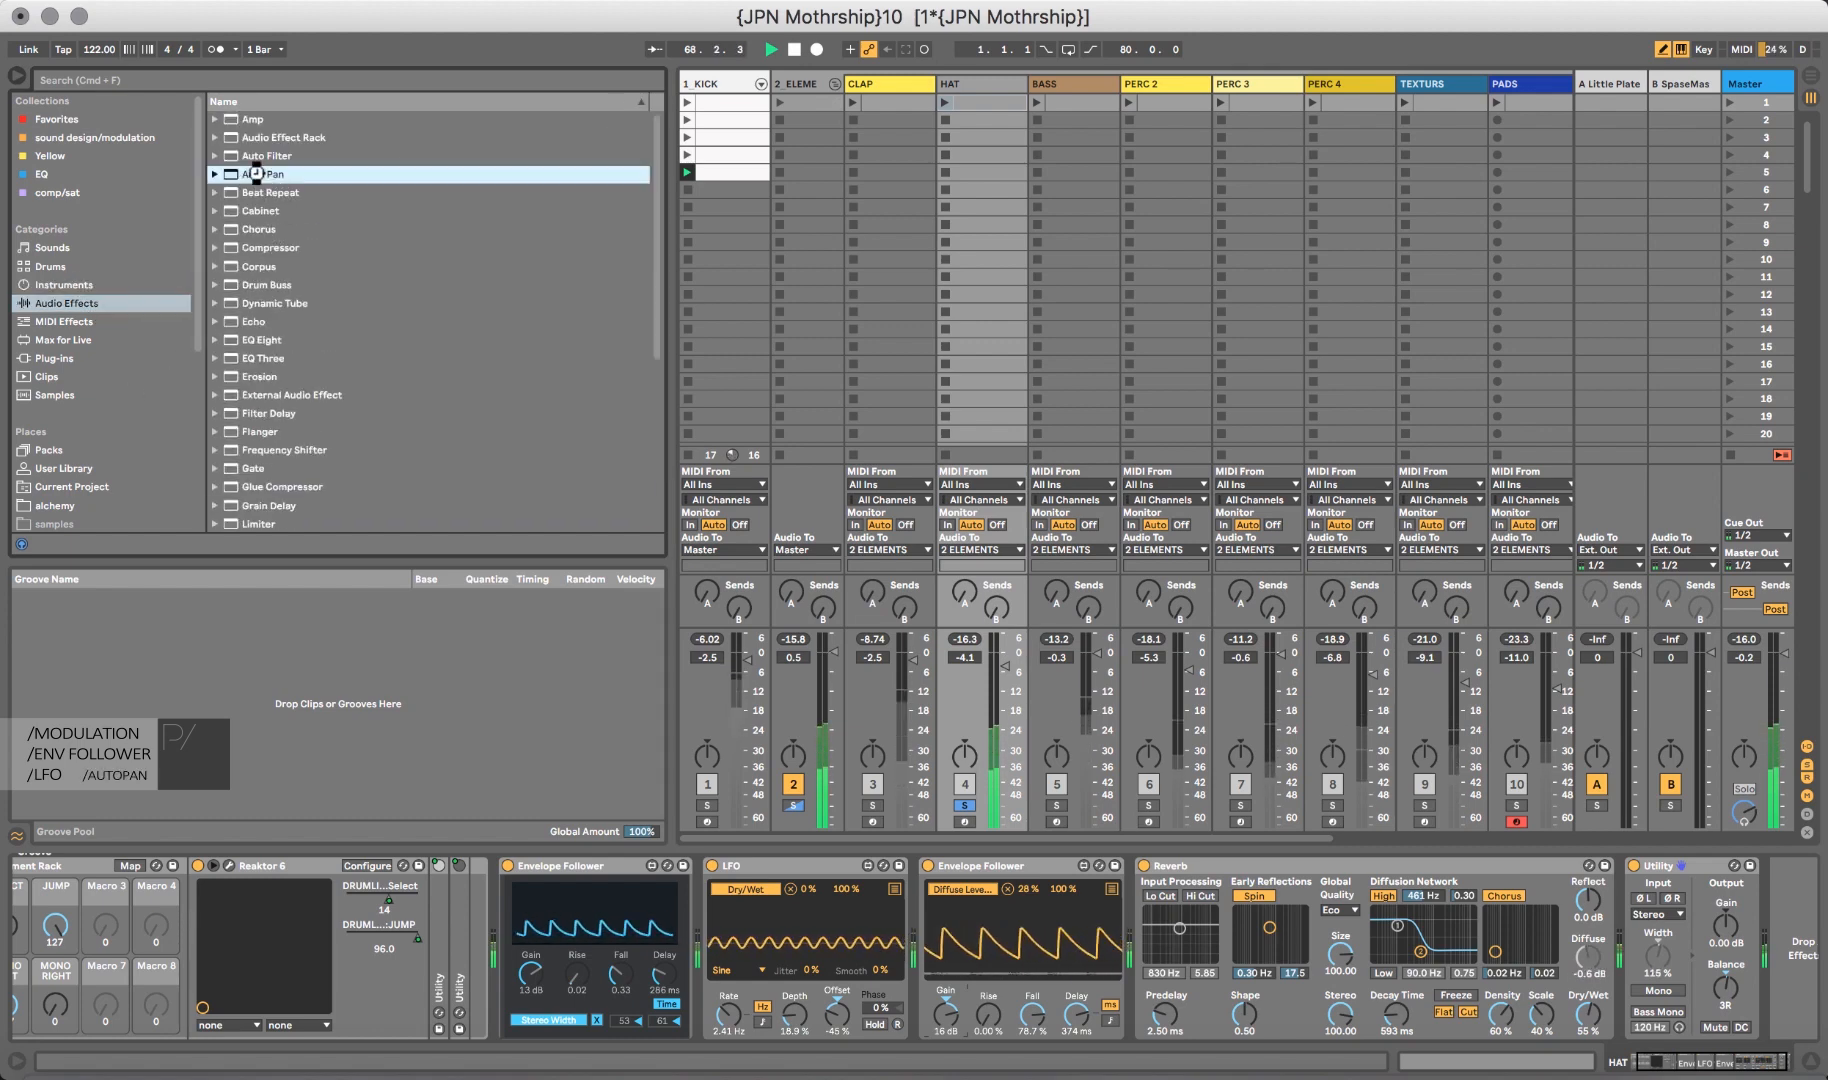
double_click(256, 173)
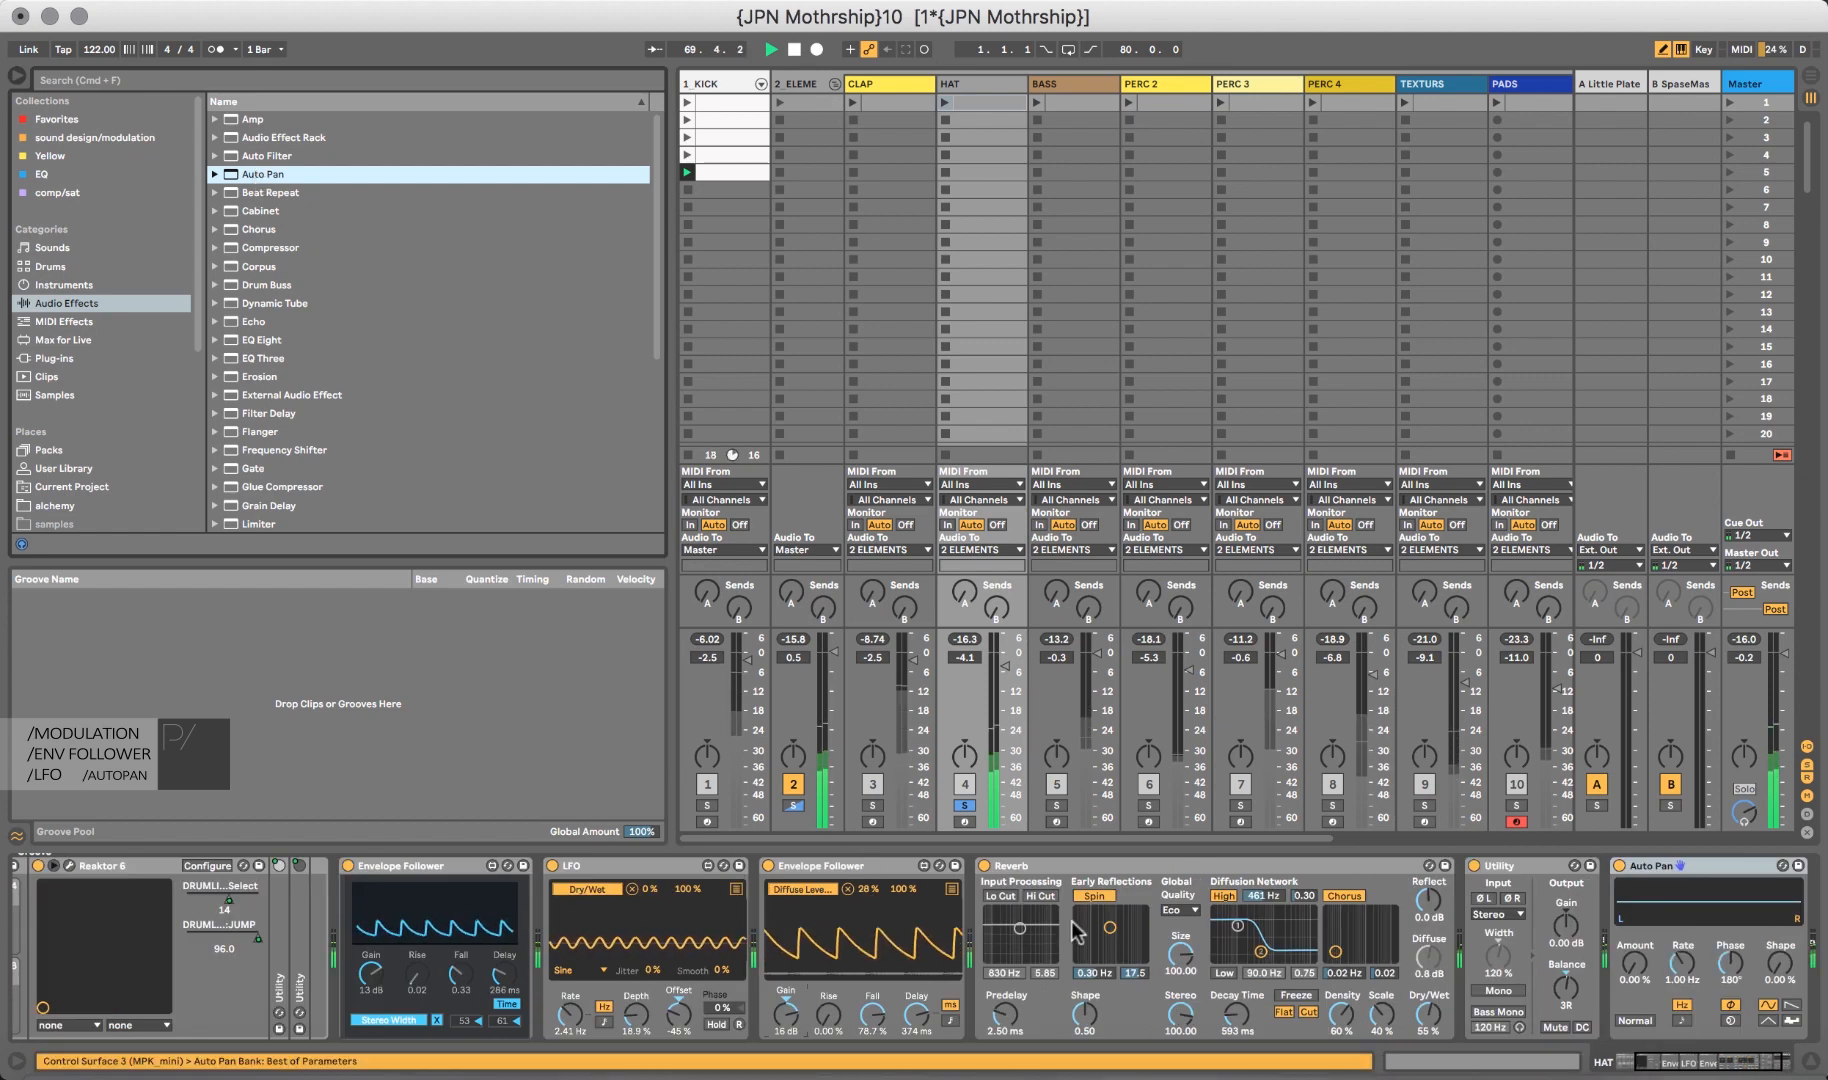
Set the Auto Pan's Amount to 67.5 %, tempo-synced Rate to 1/3, Phase to 360° and Offset to 42.9°.
scroll(1450, 962, right, 3)
drag(1531, 968, 1531, 914)
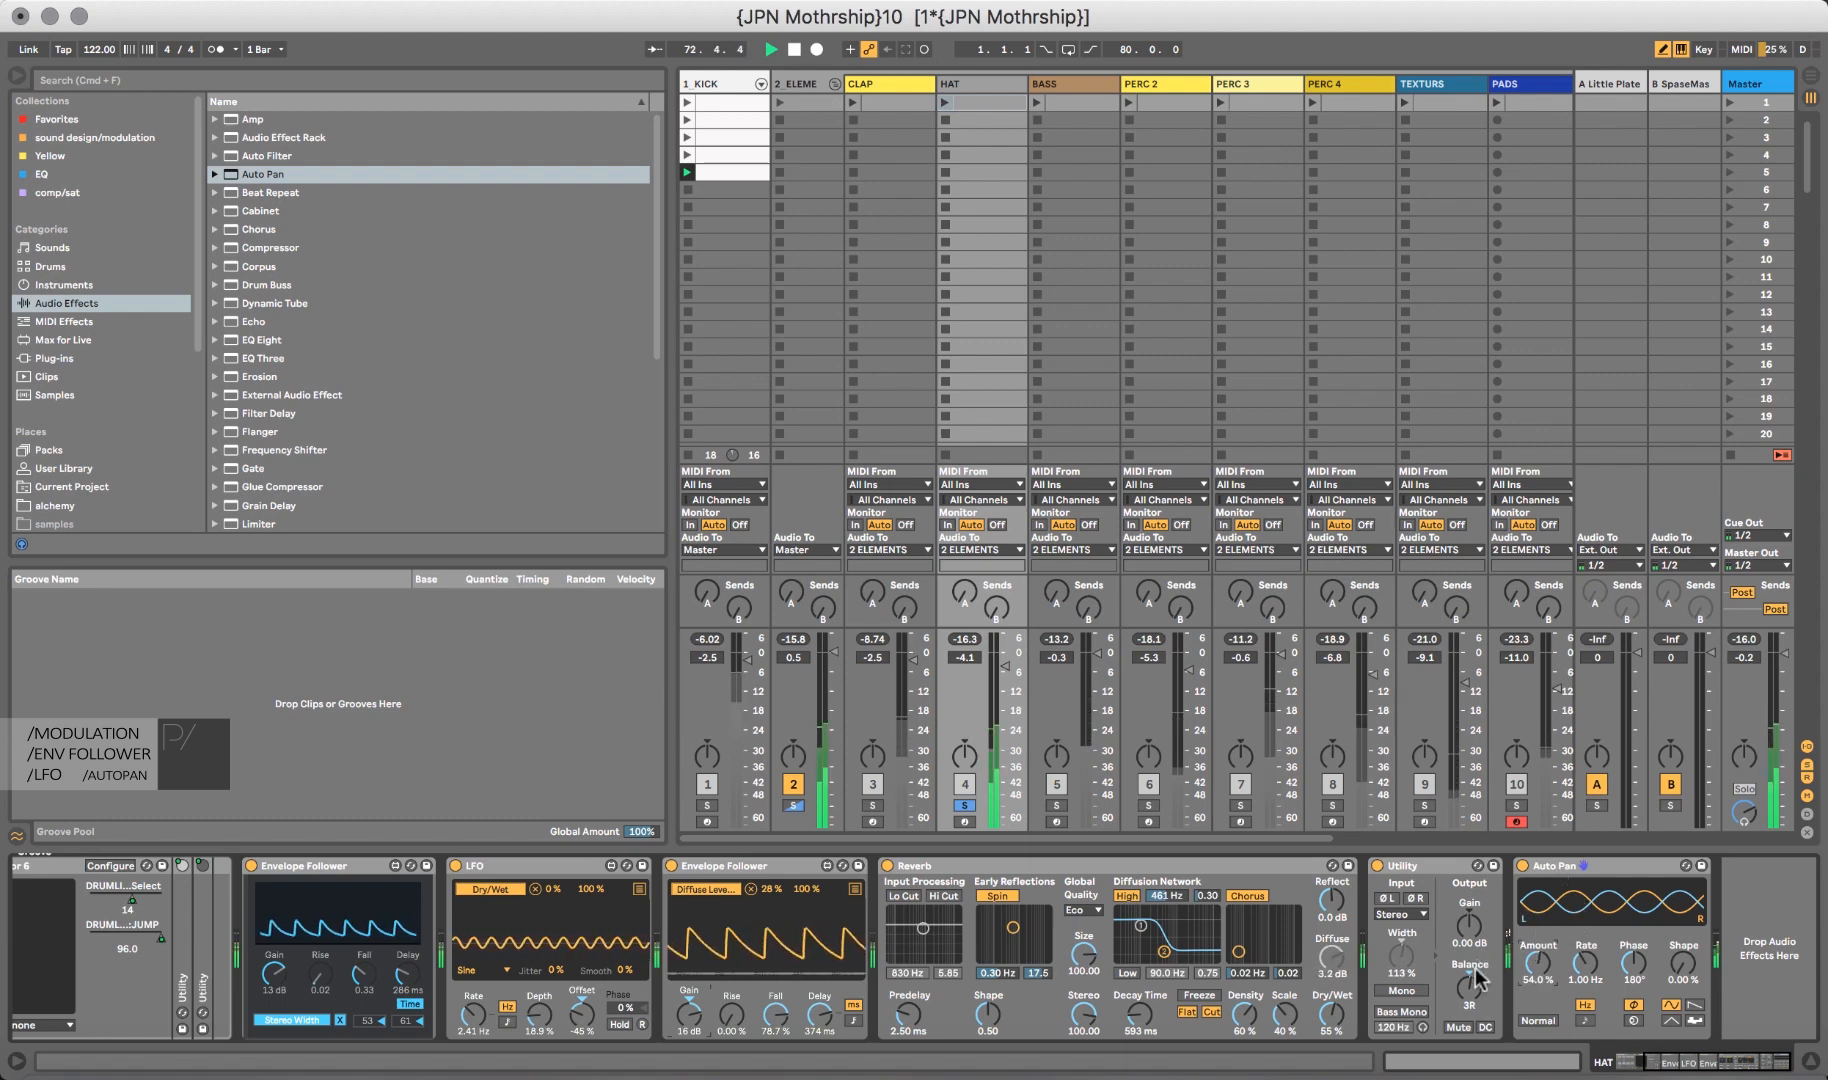
click(1586, 1021)
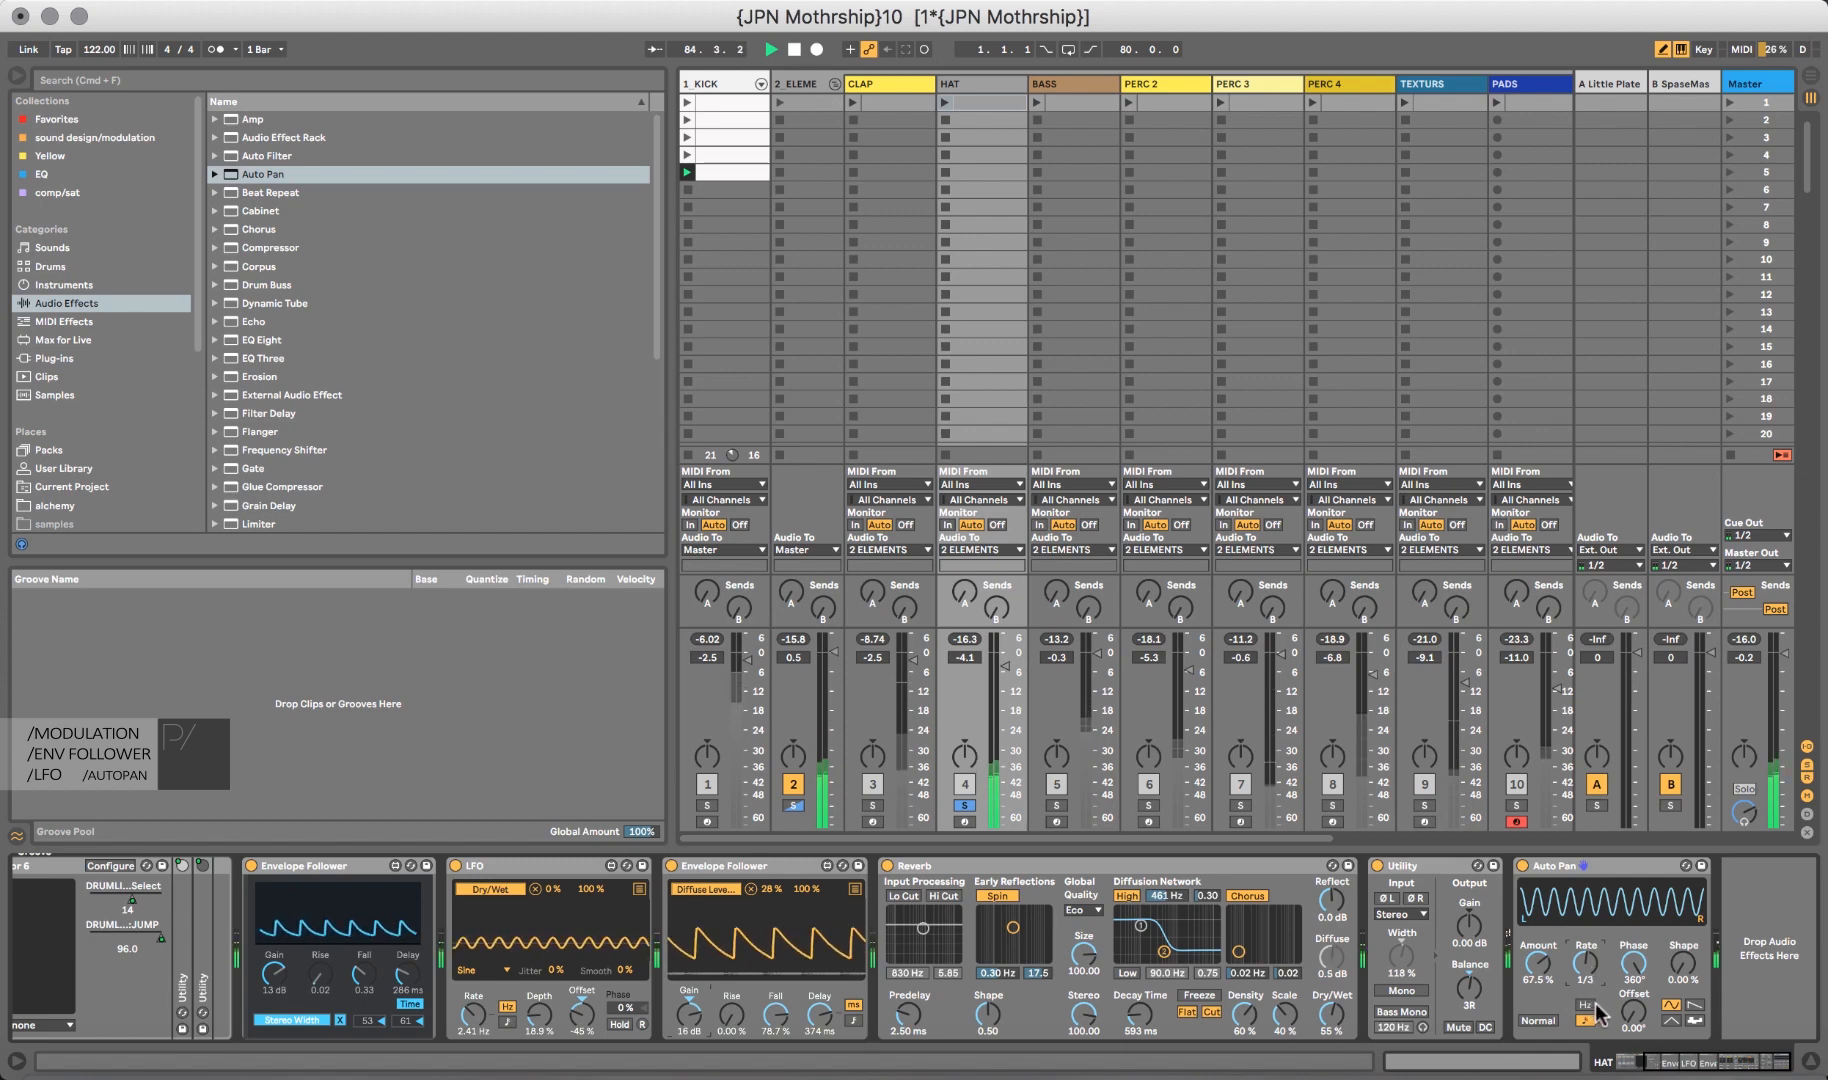
drag(1632, 1015, 1632, 988)
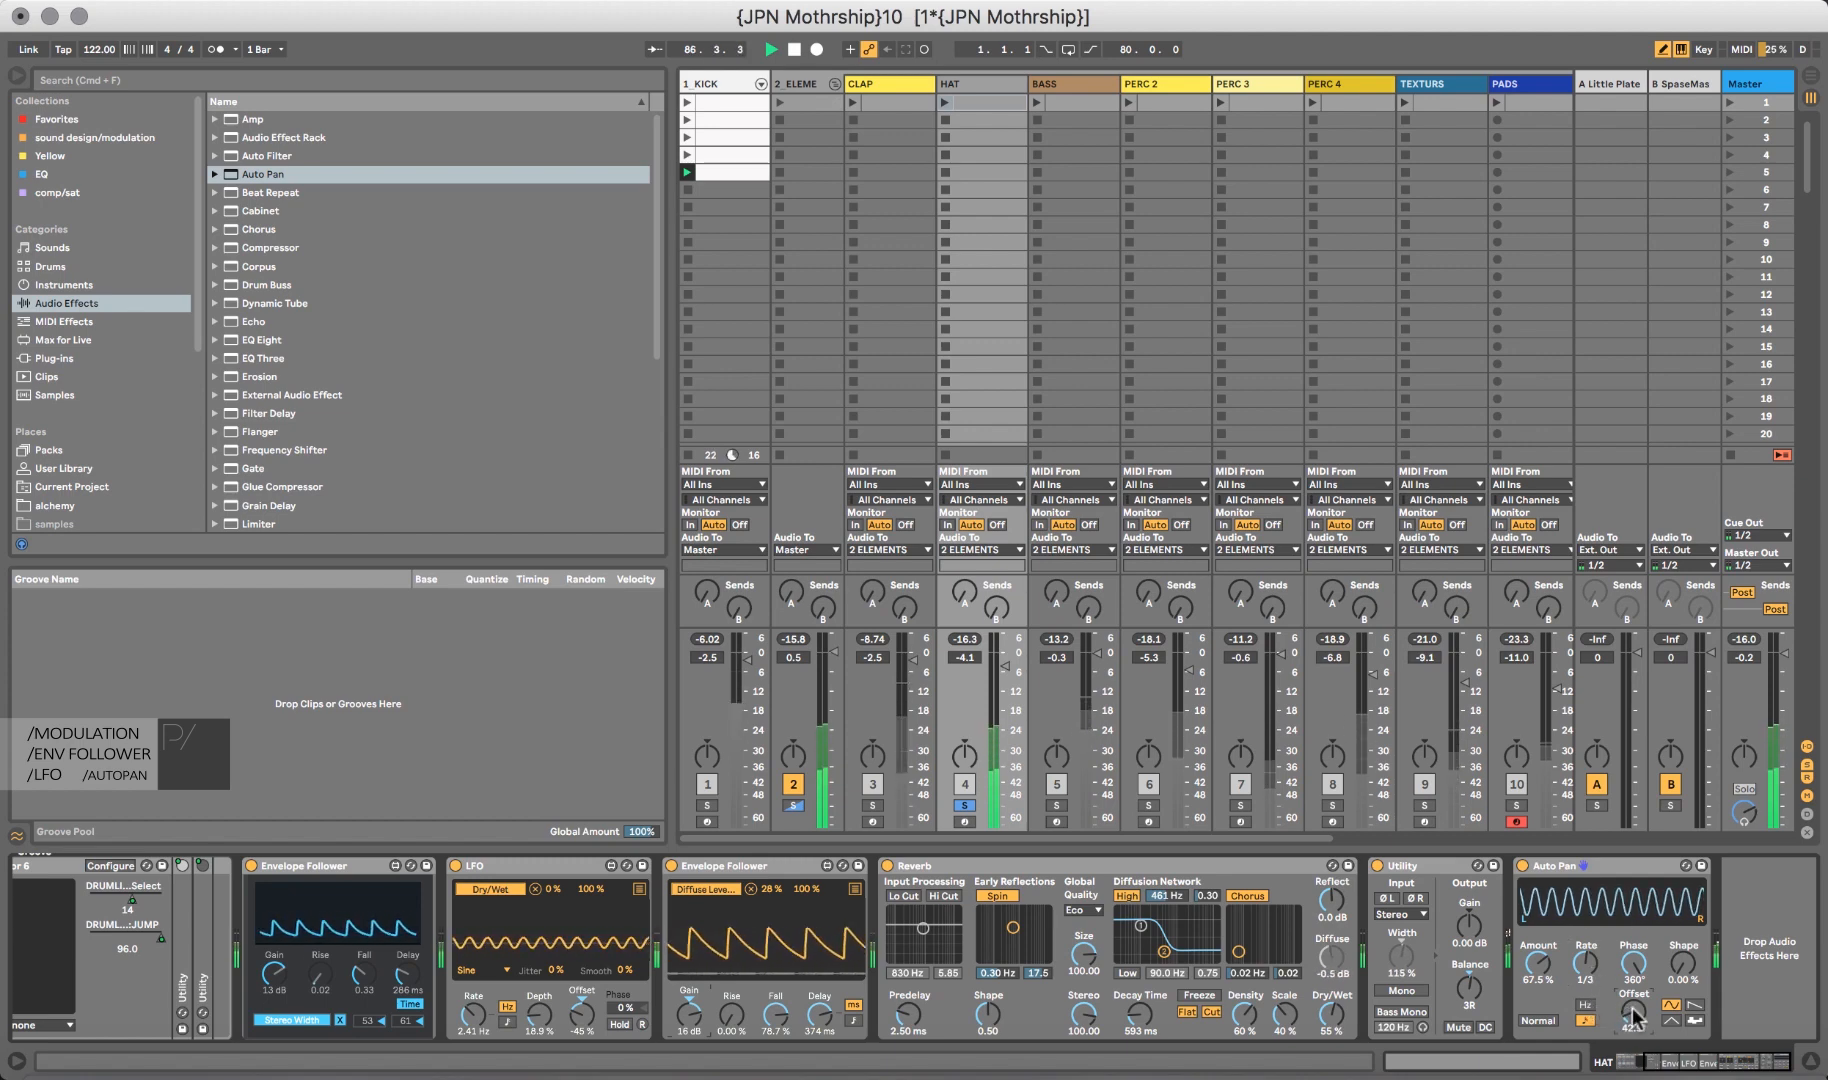
Unsolo the HAT track and raise its volume to -1.0 dB.
click(963, 806)
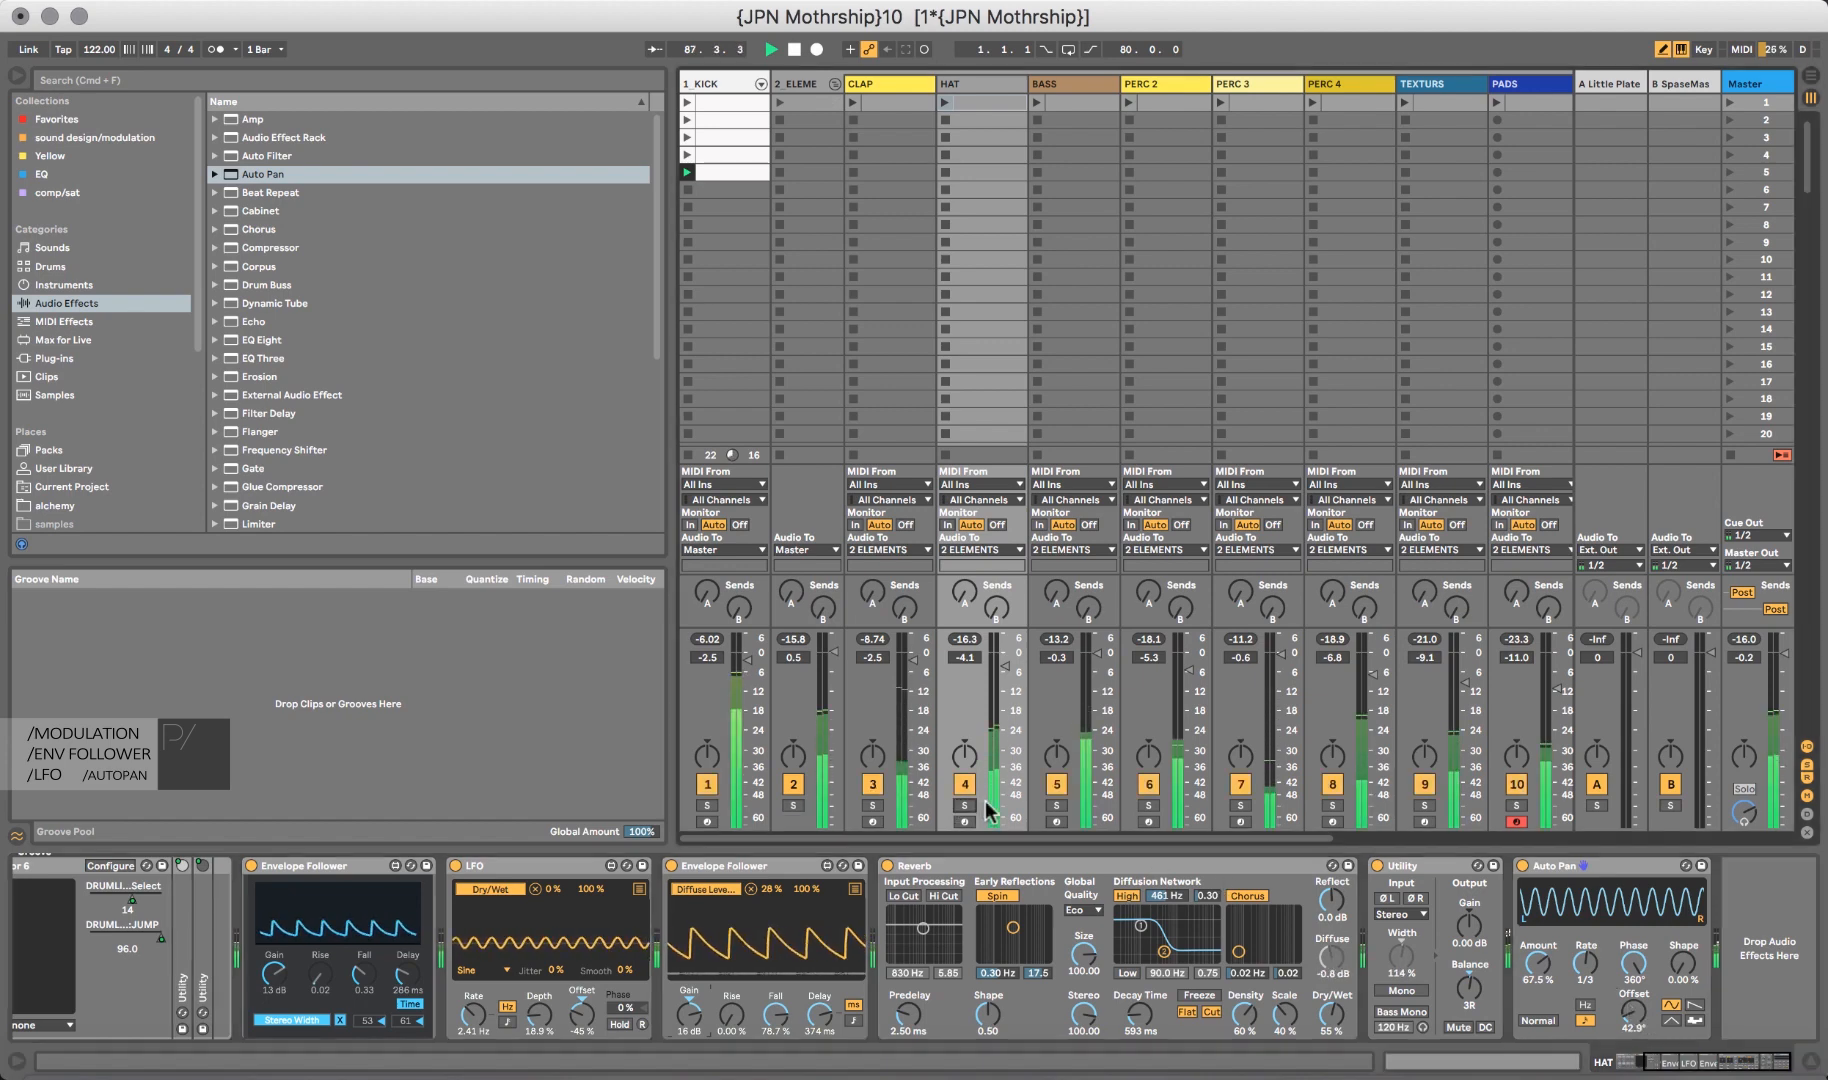
click(1004, 665)
drag(1004, 656, 1007, 652)
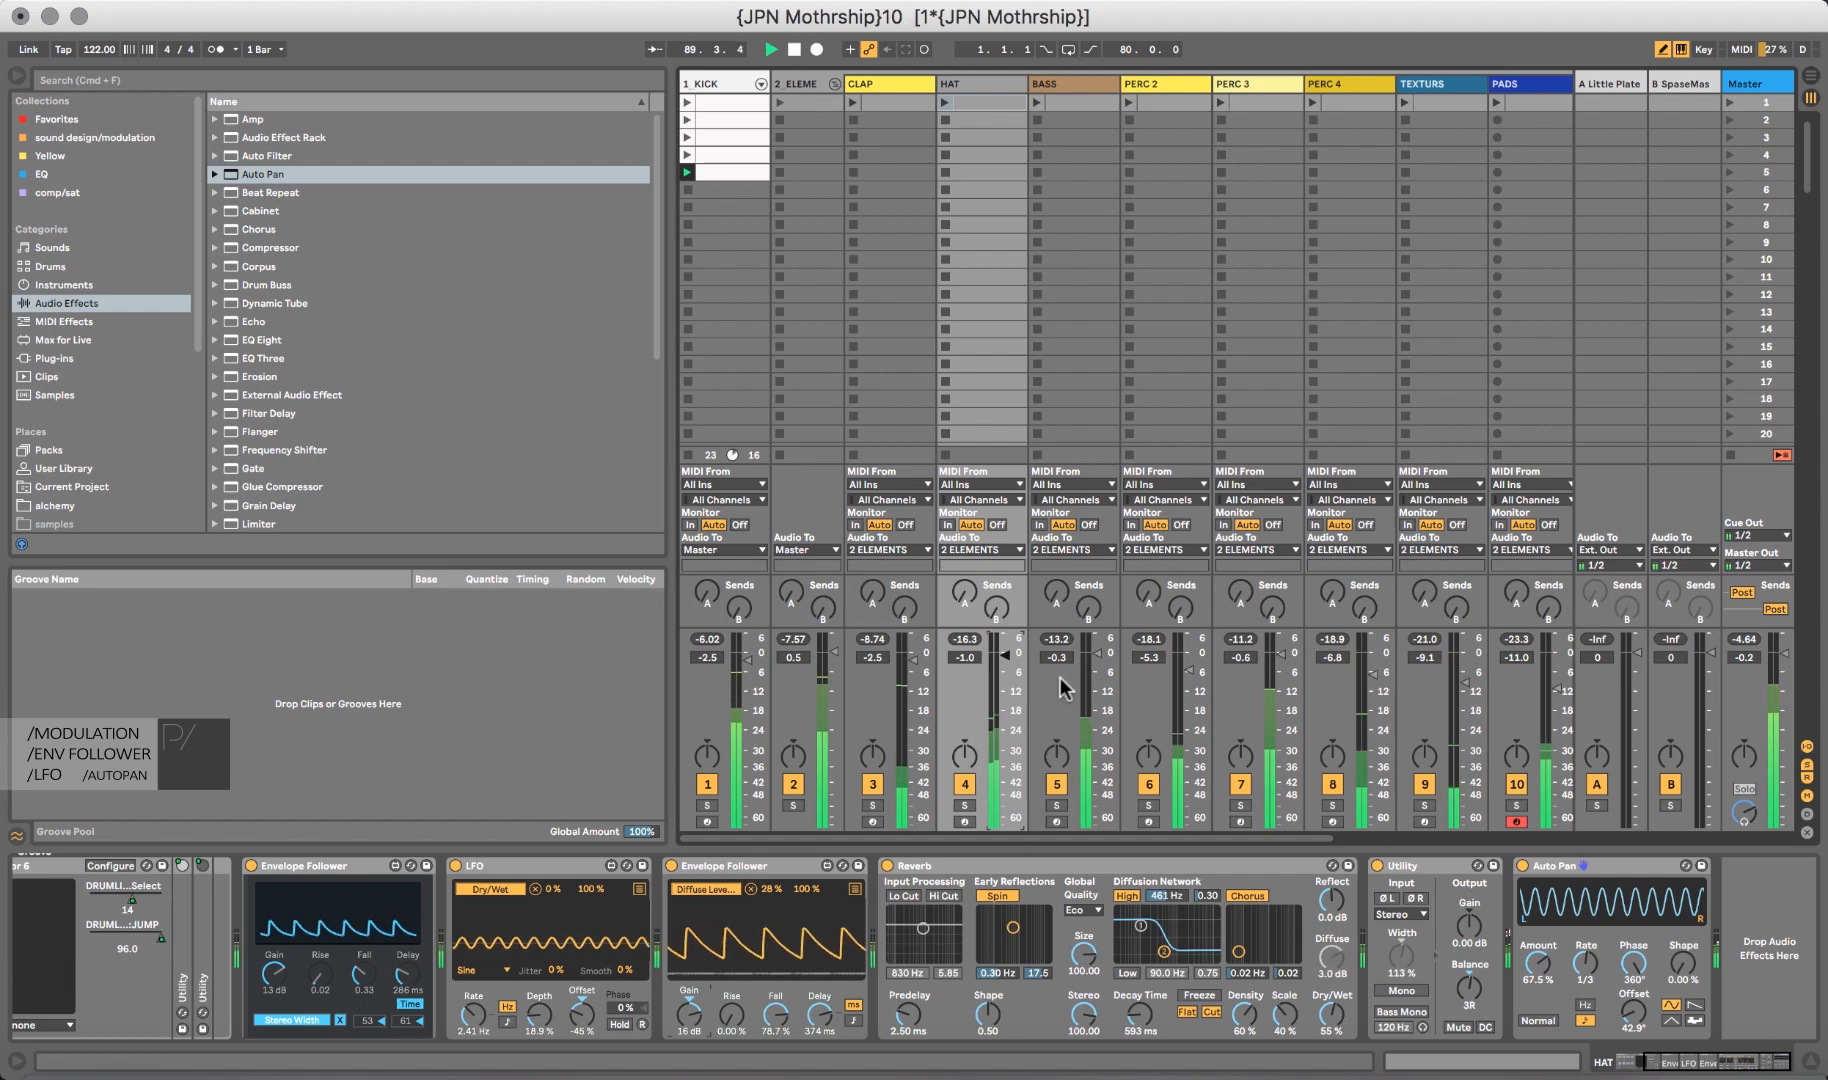
Remap the LFO to the Auto Pan's Amount and set the LFO's Offset to 30 % and Depth to 24.4 %.
mouse_move(1536, 990)
mouse_down()
mouse_move(1536, 952)
mouse_move(1537, 972)
mouse_up()
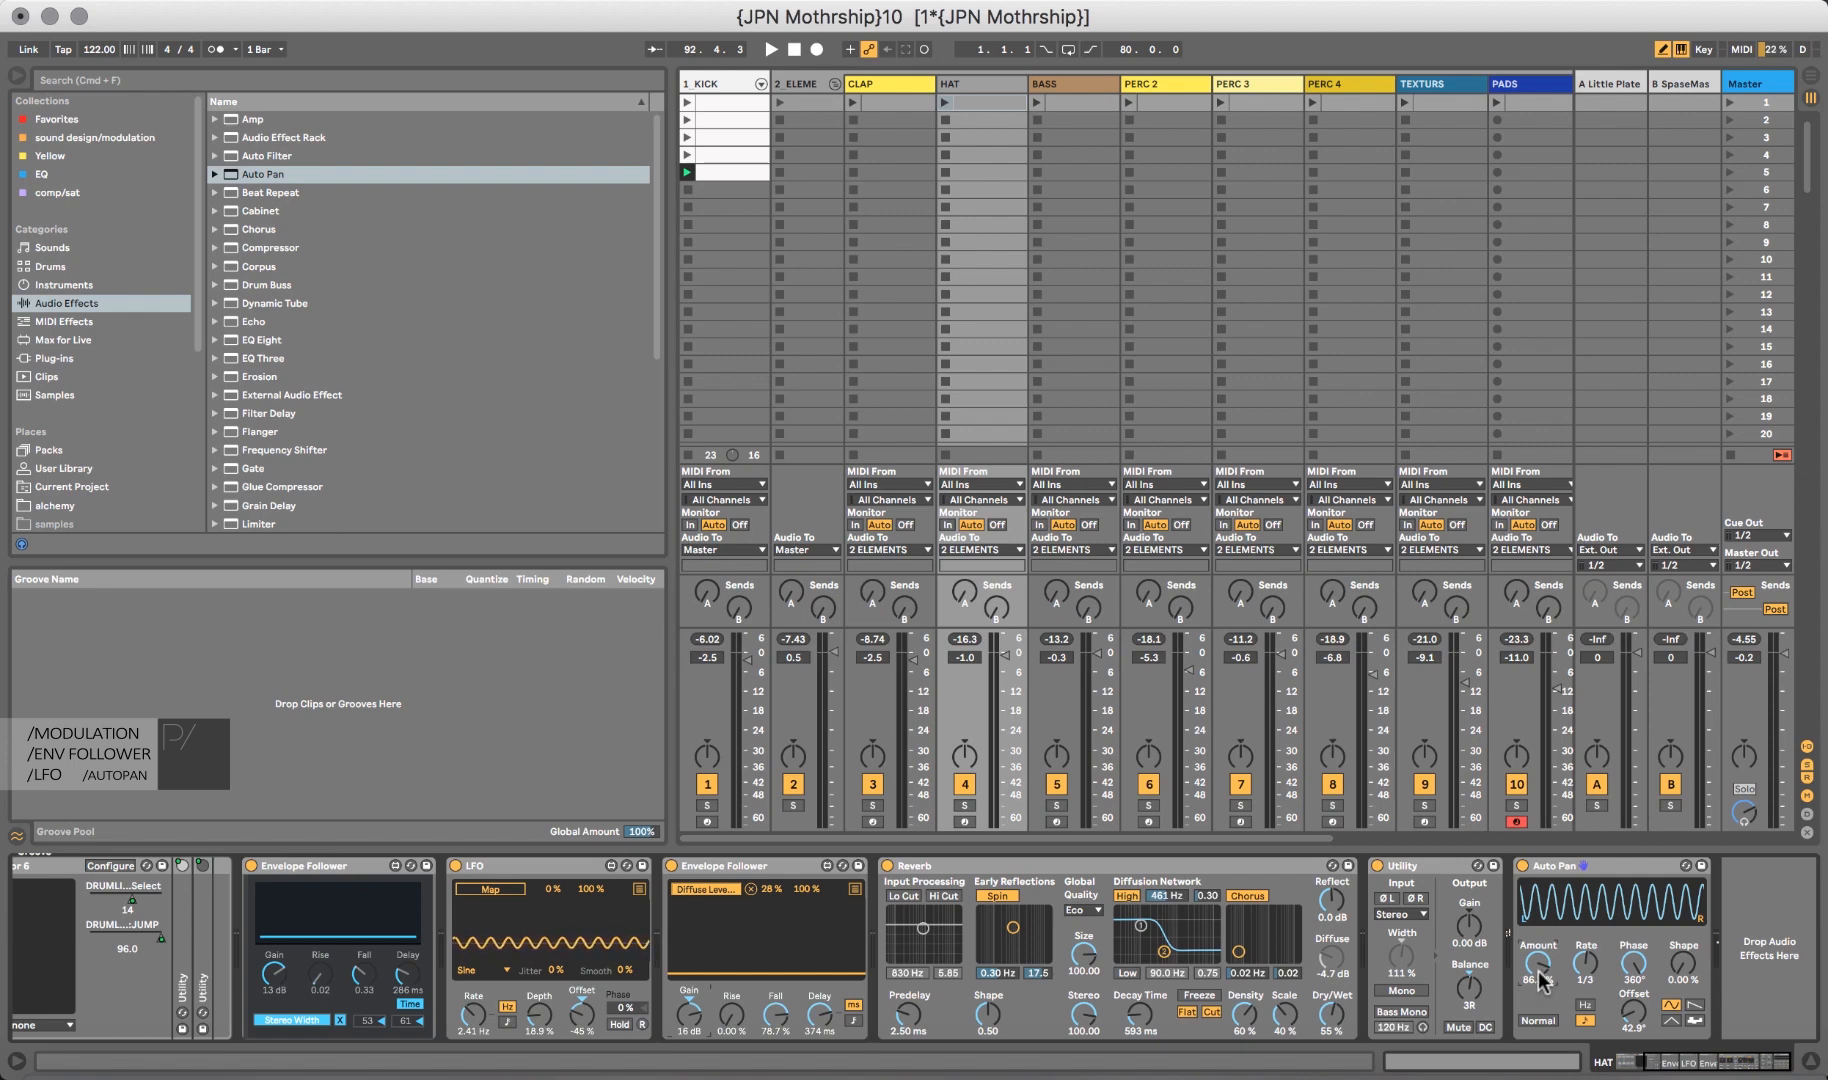
key(space)
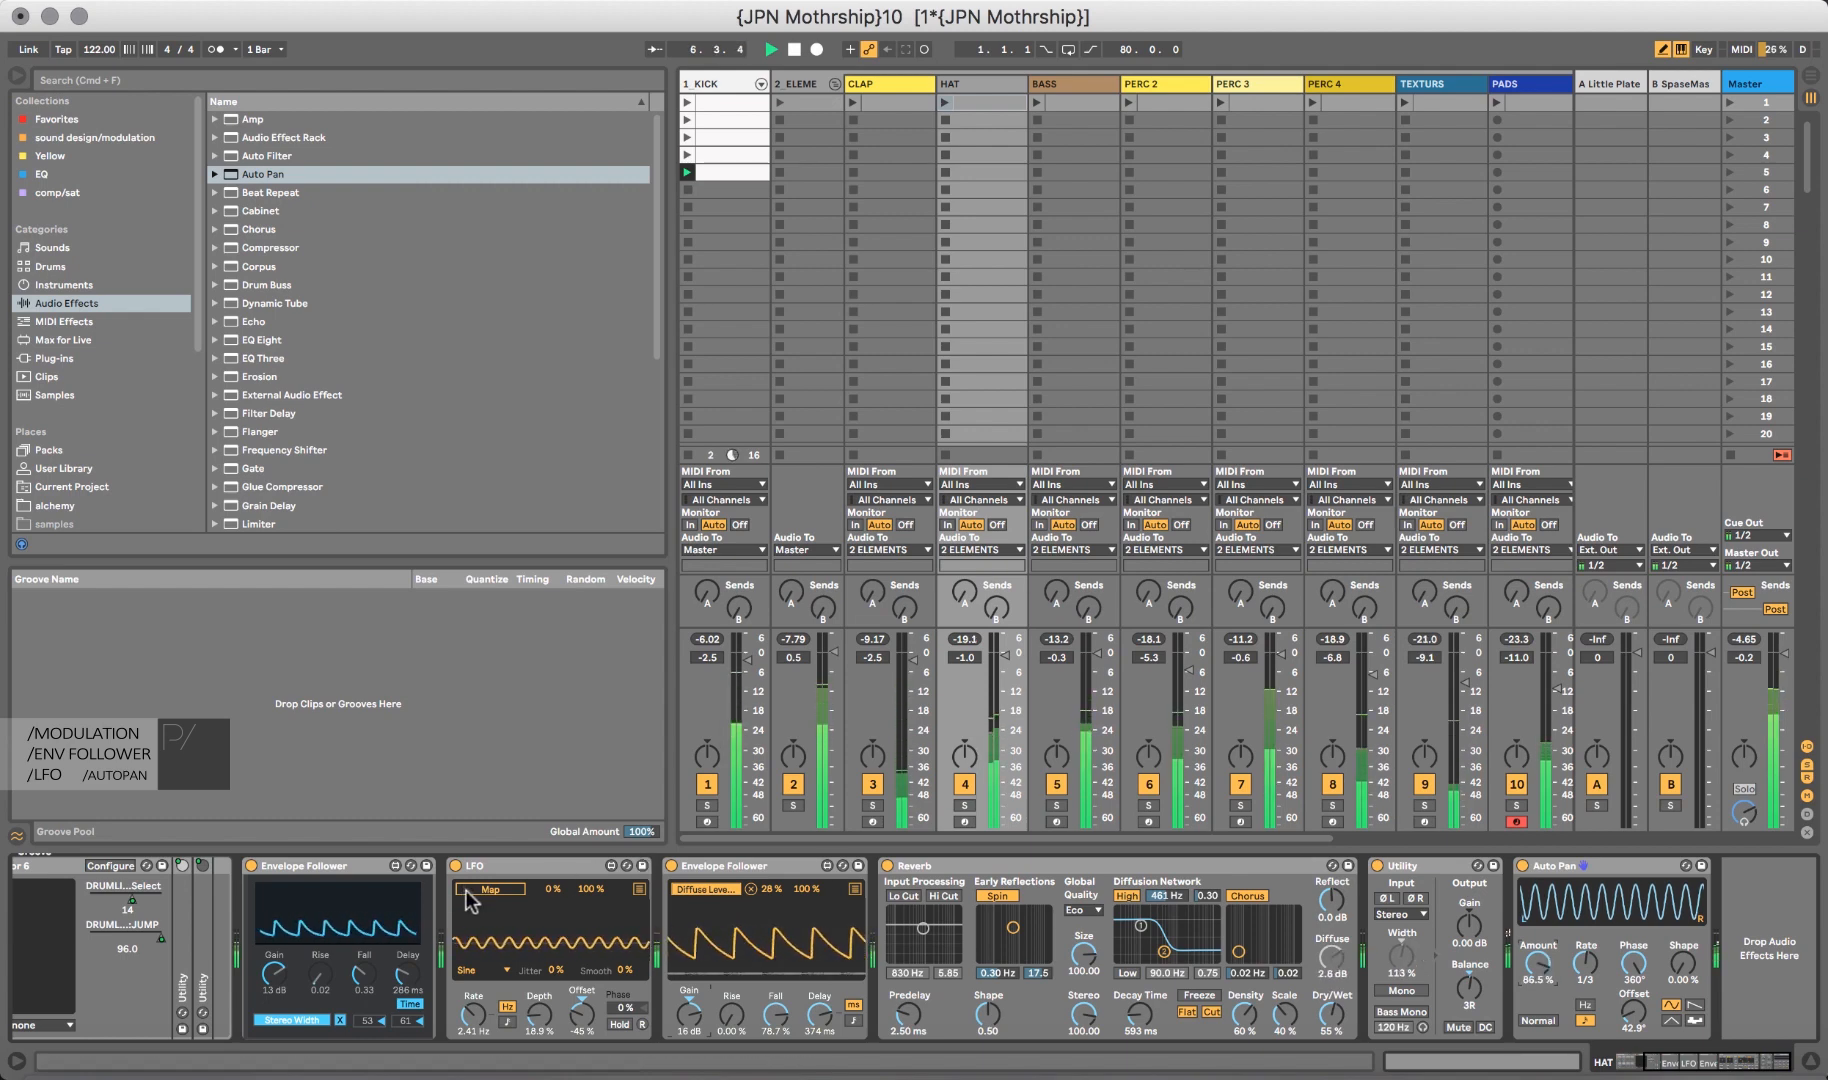
click(1535, 966)
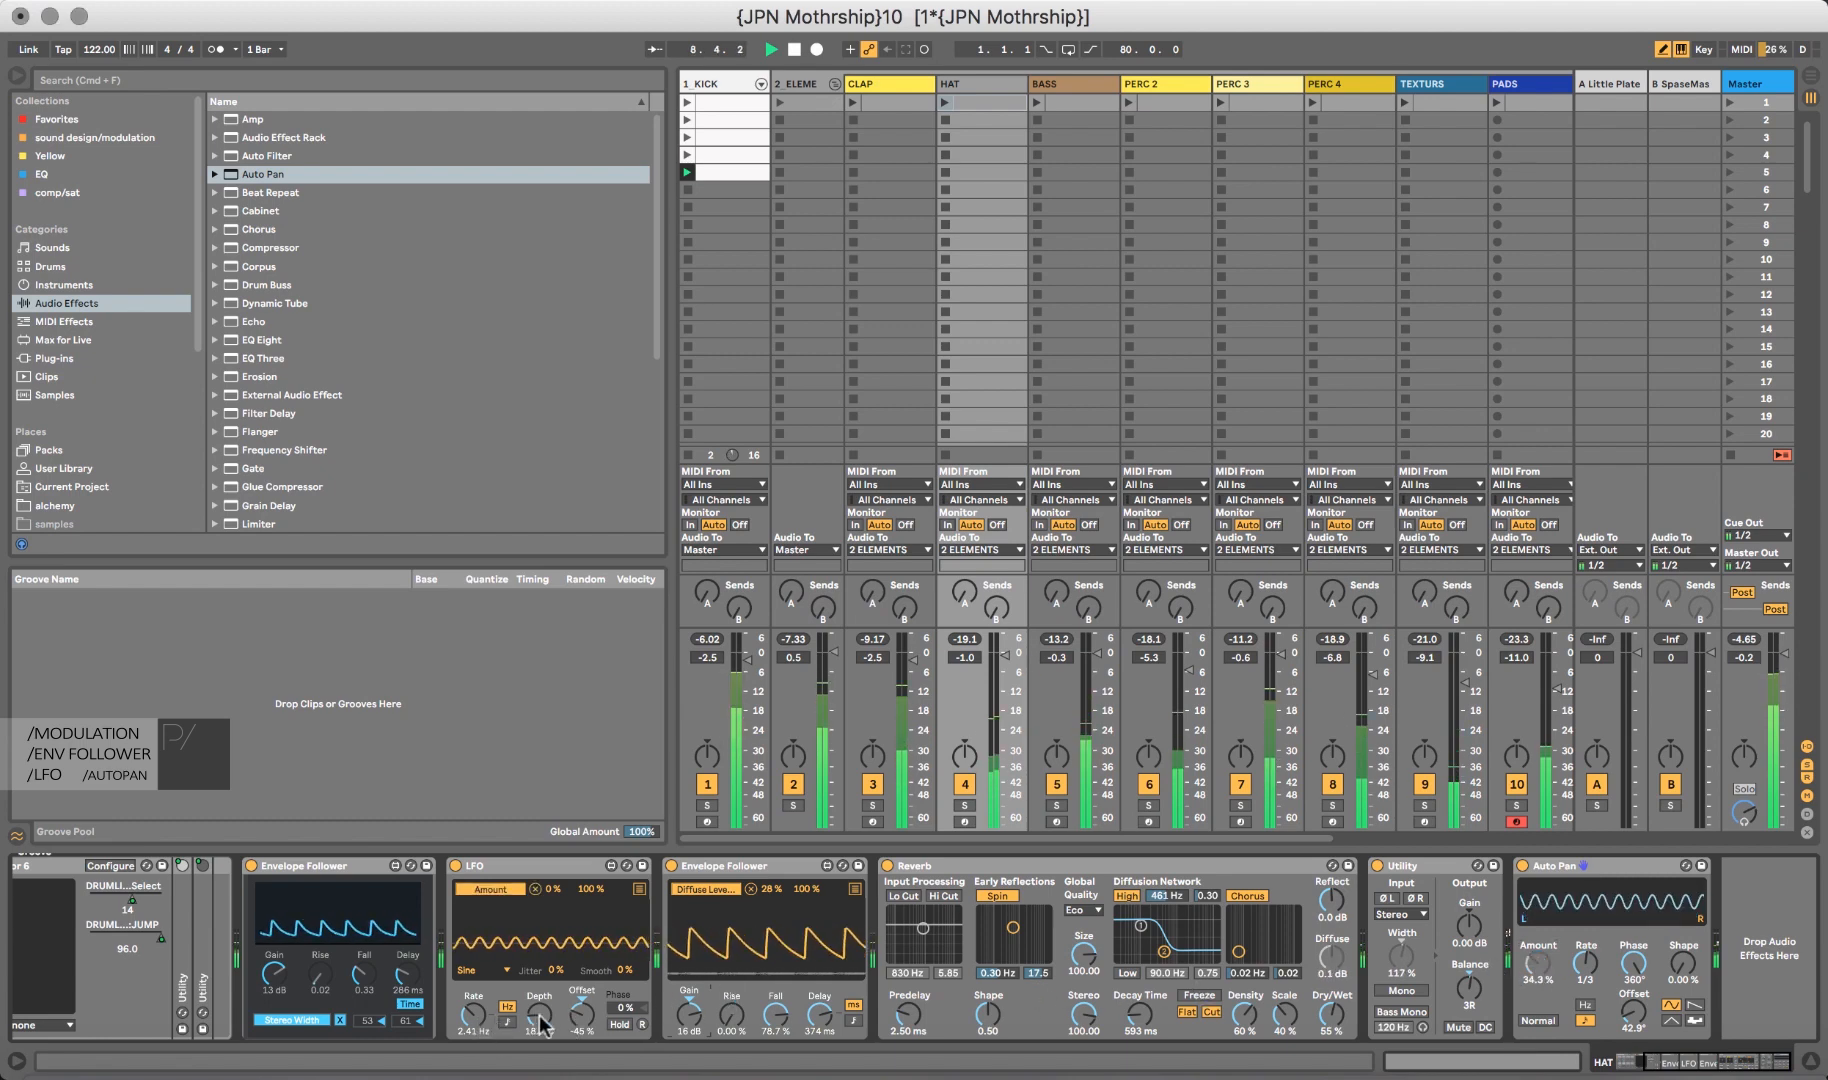
drag(574, 1016, 574, 1015)
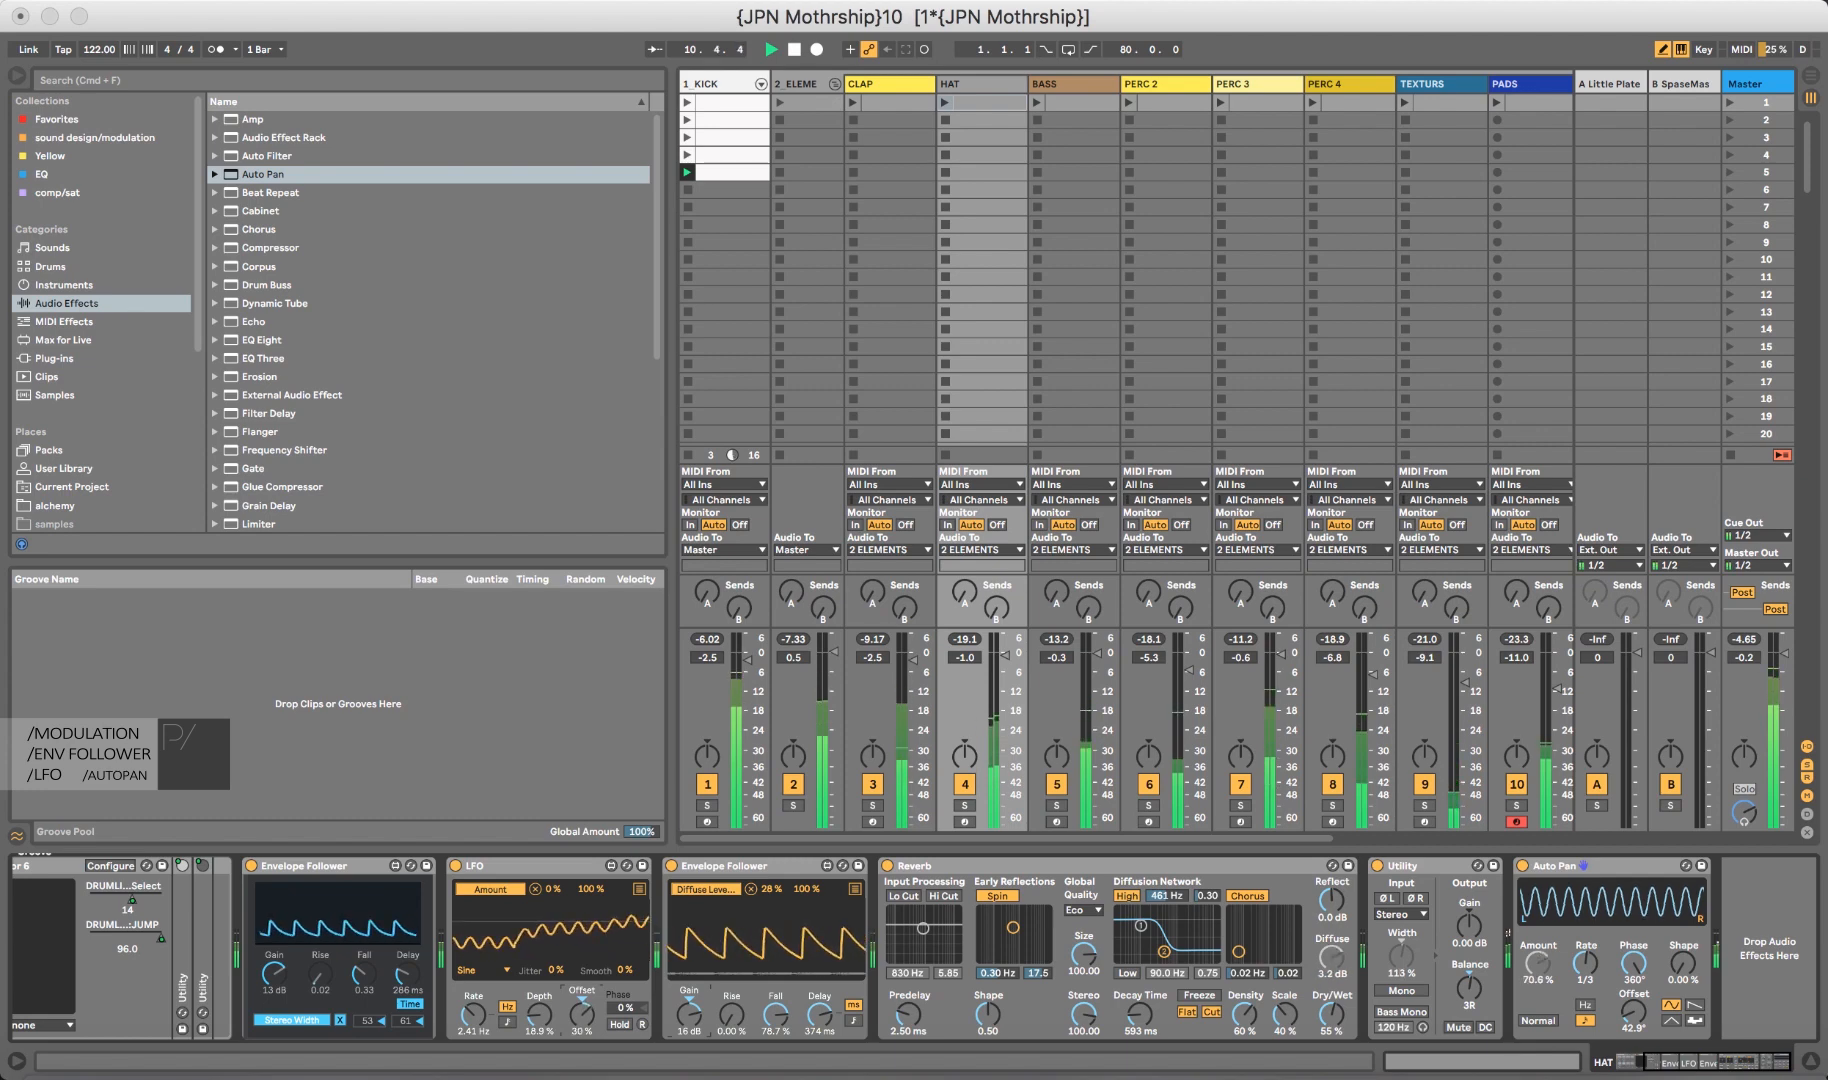
drag(541, 1018, 541, 995)
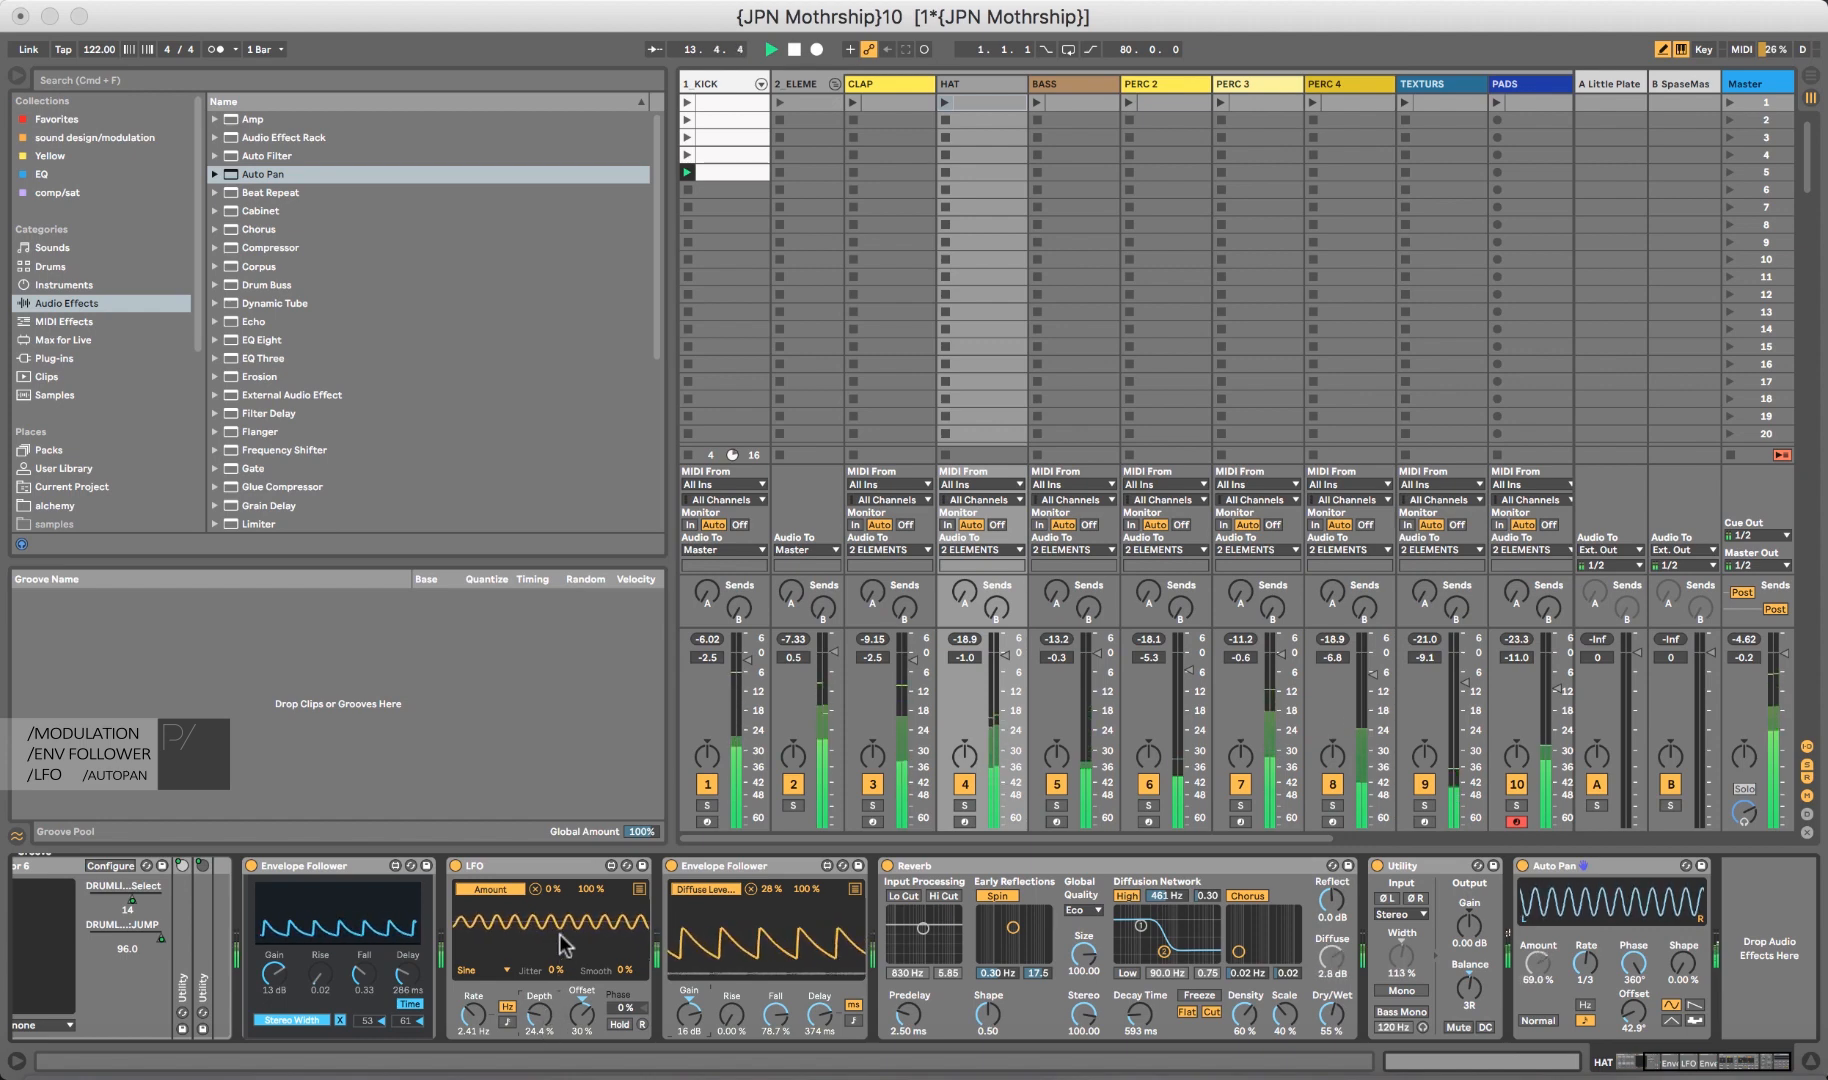
Switch the LFO's waveform to Random and set its Rate to 5.02 Hz during playback.
click(504, 969)
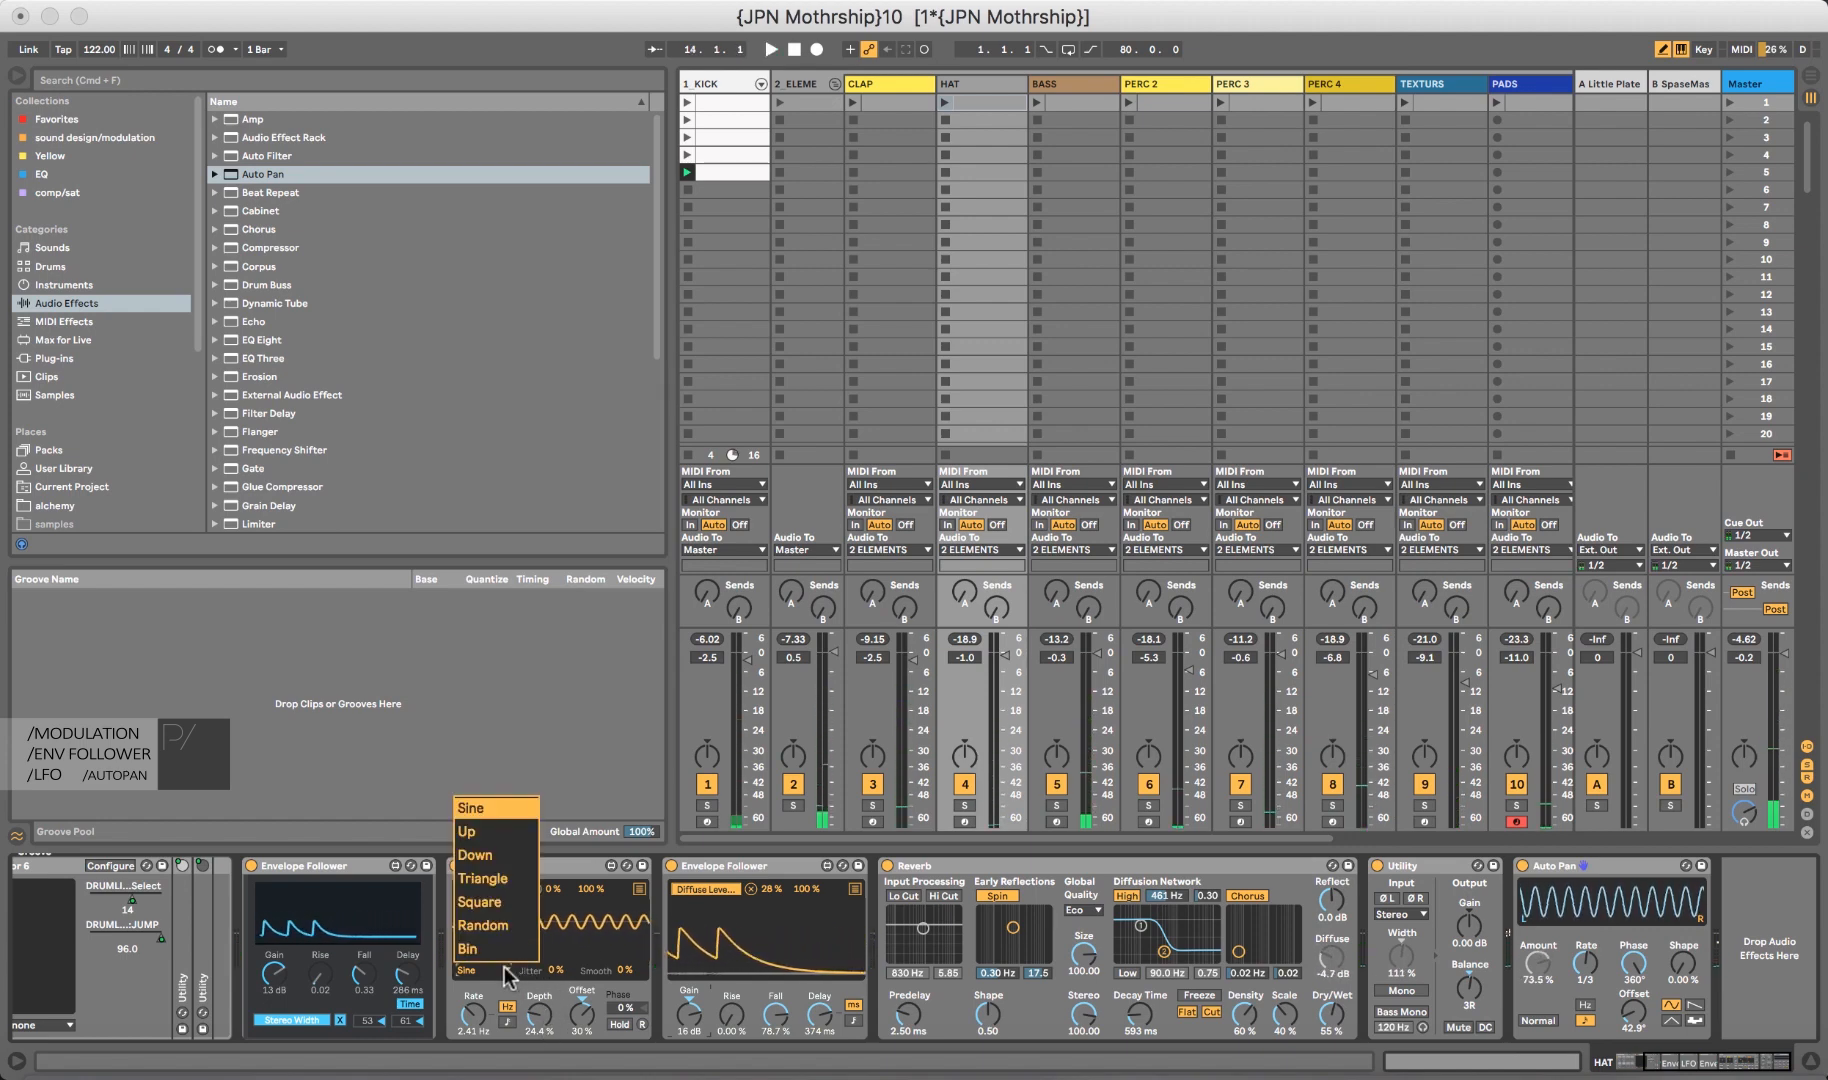
click(498, 930)
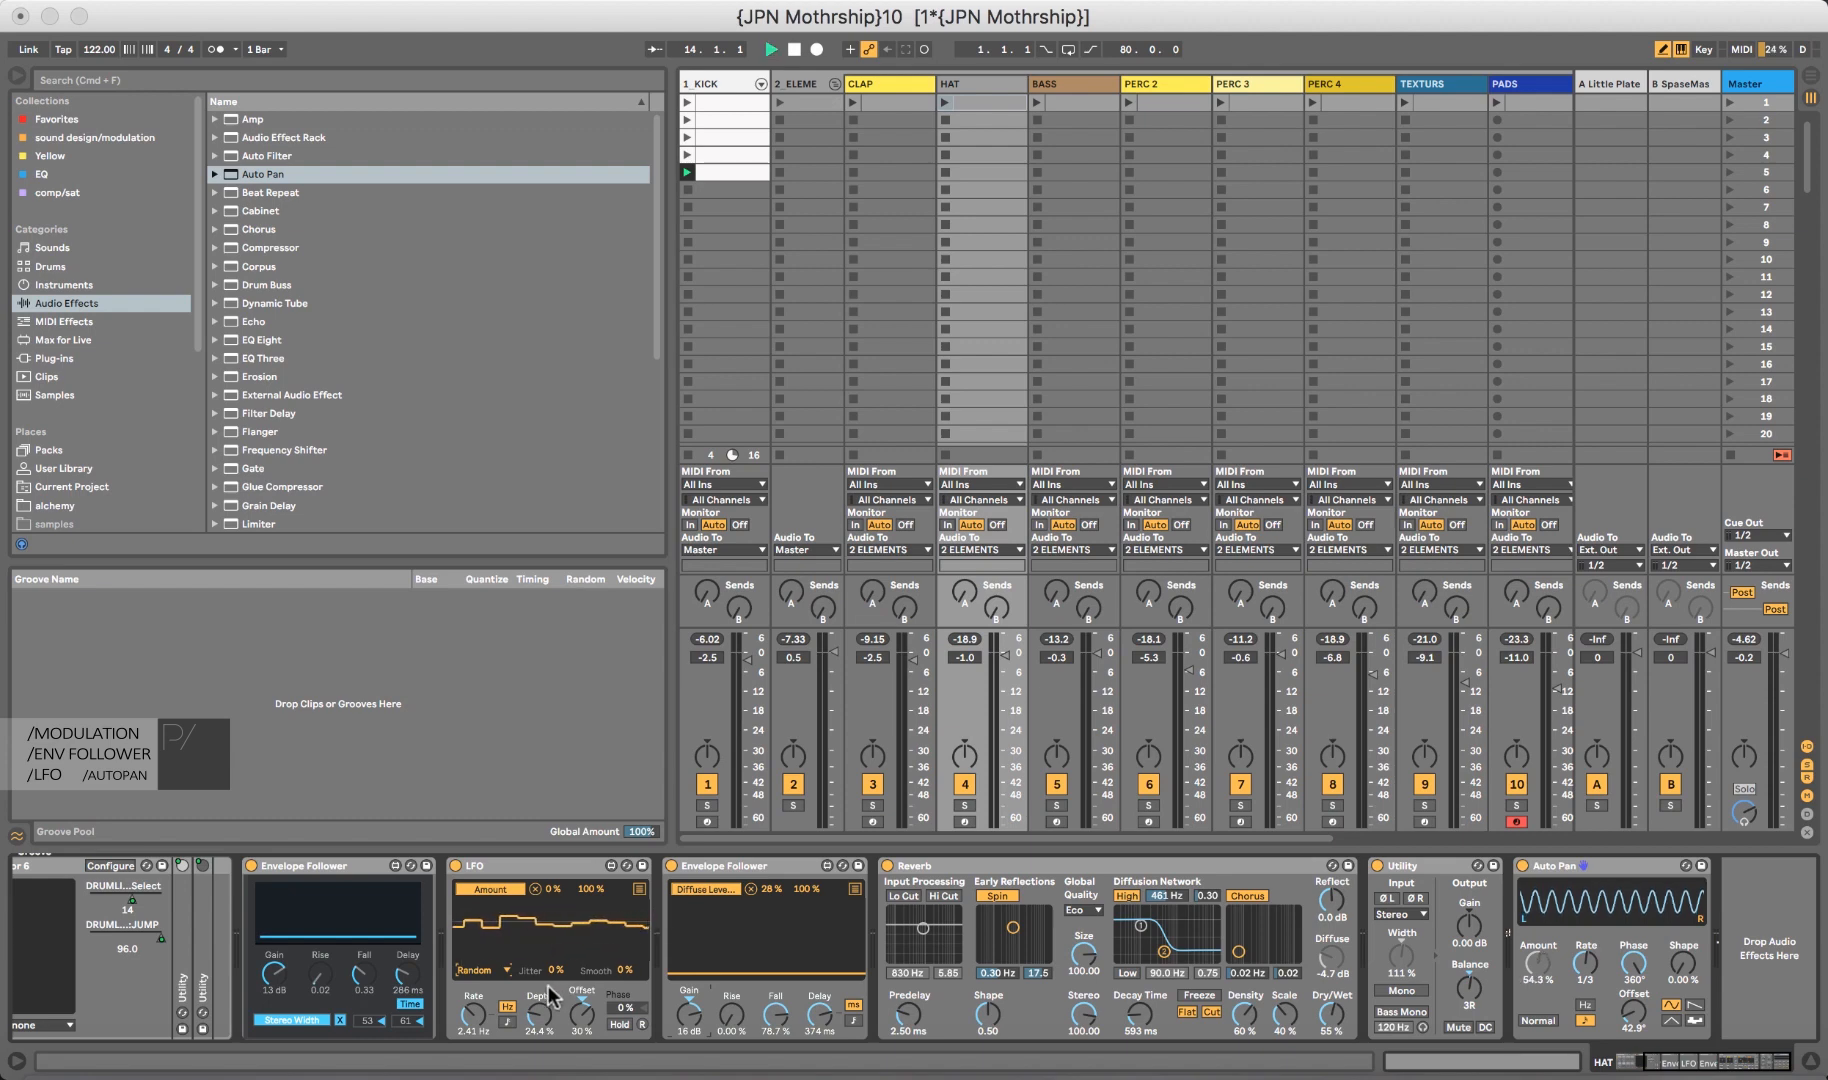
key(space)
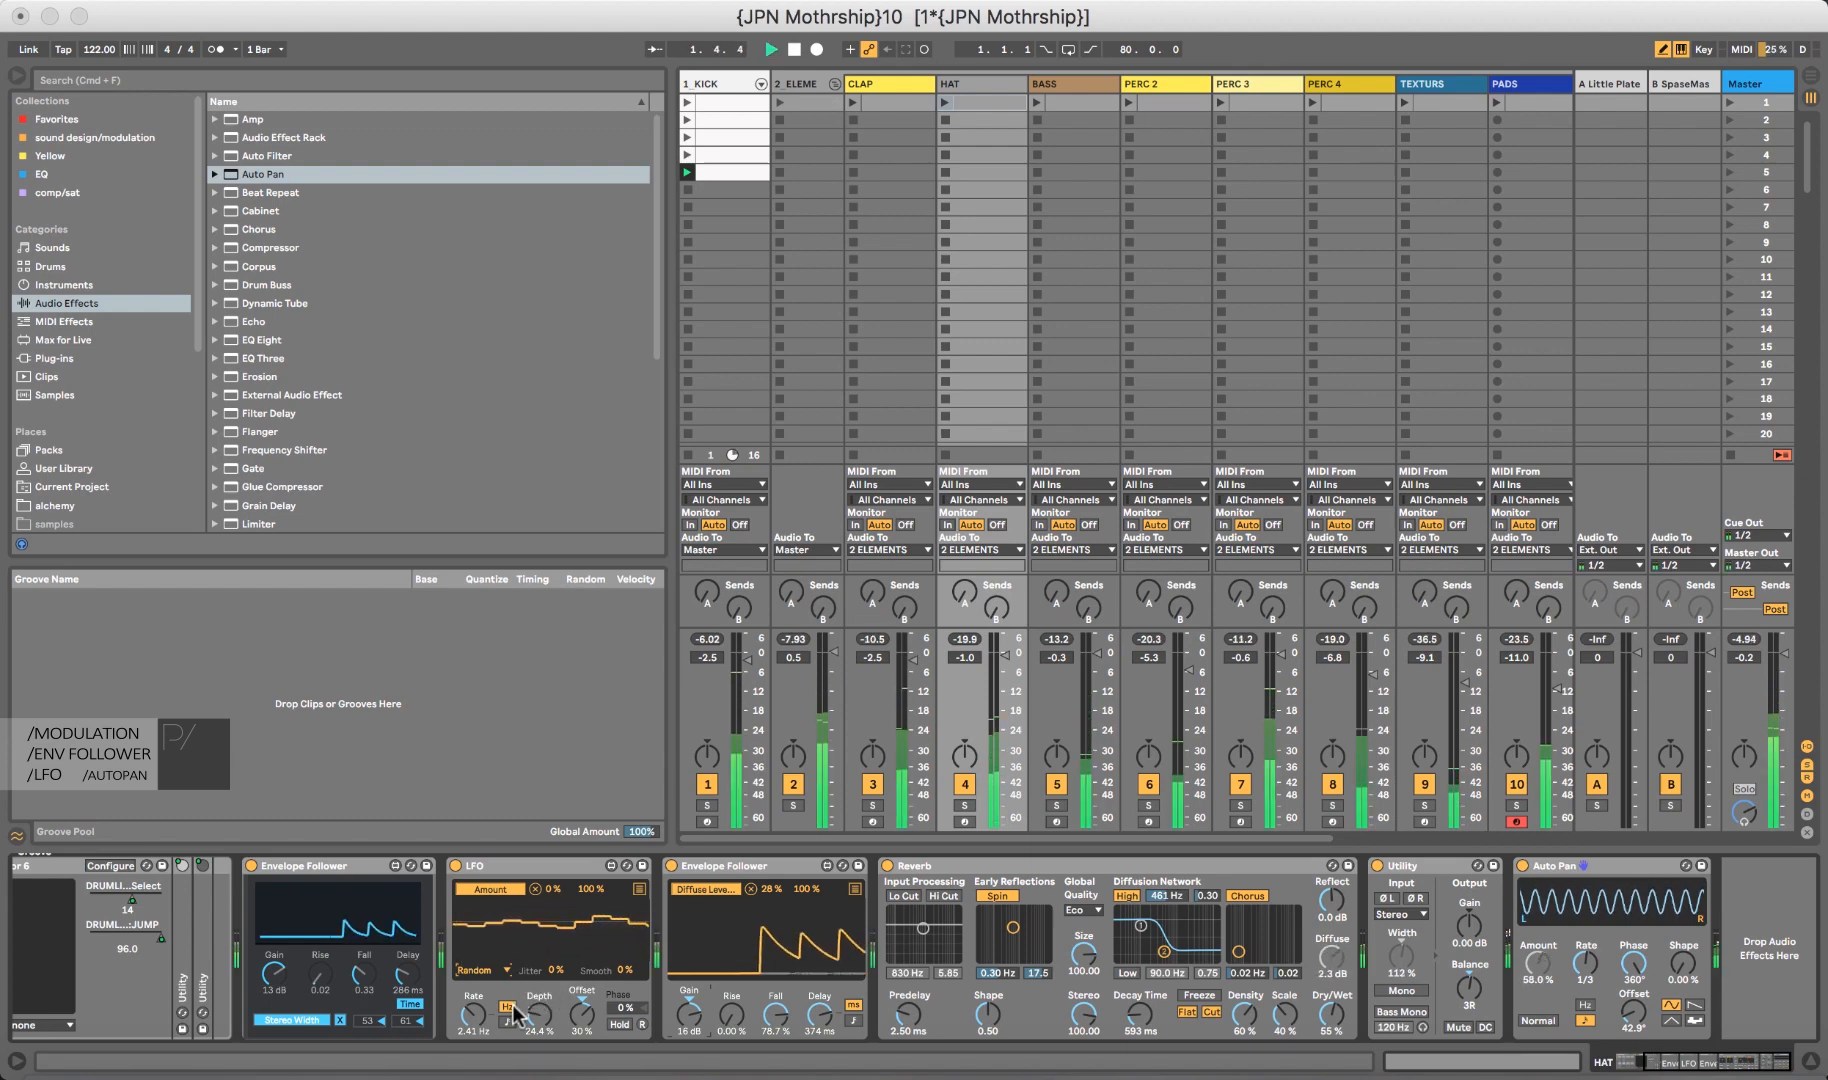
drag(621, 1009, 618, 1028)
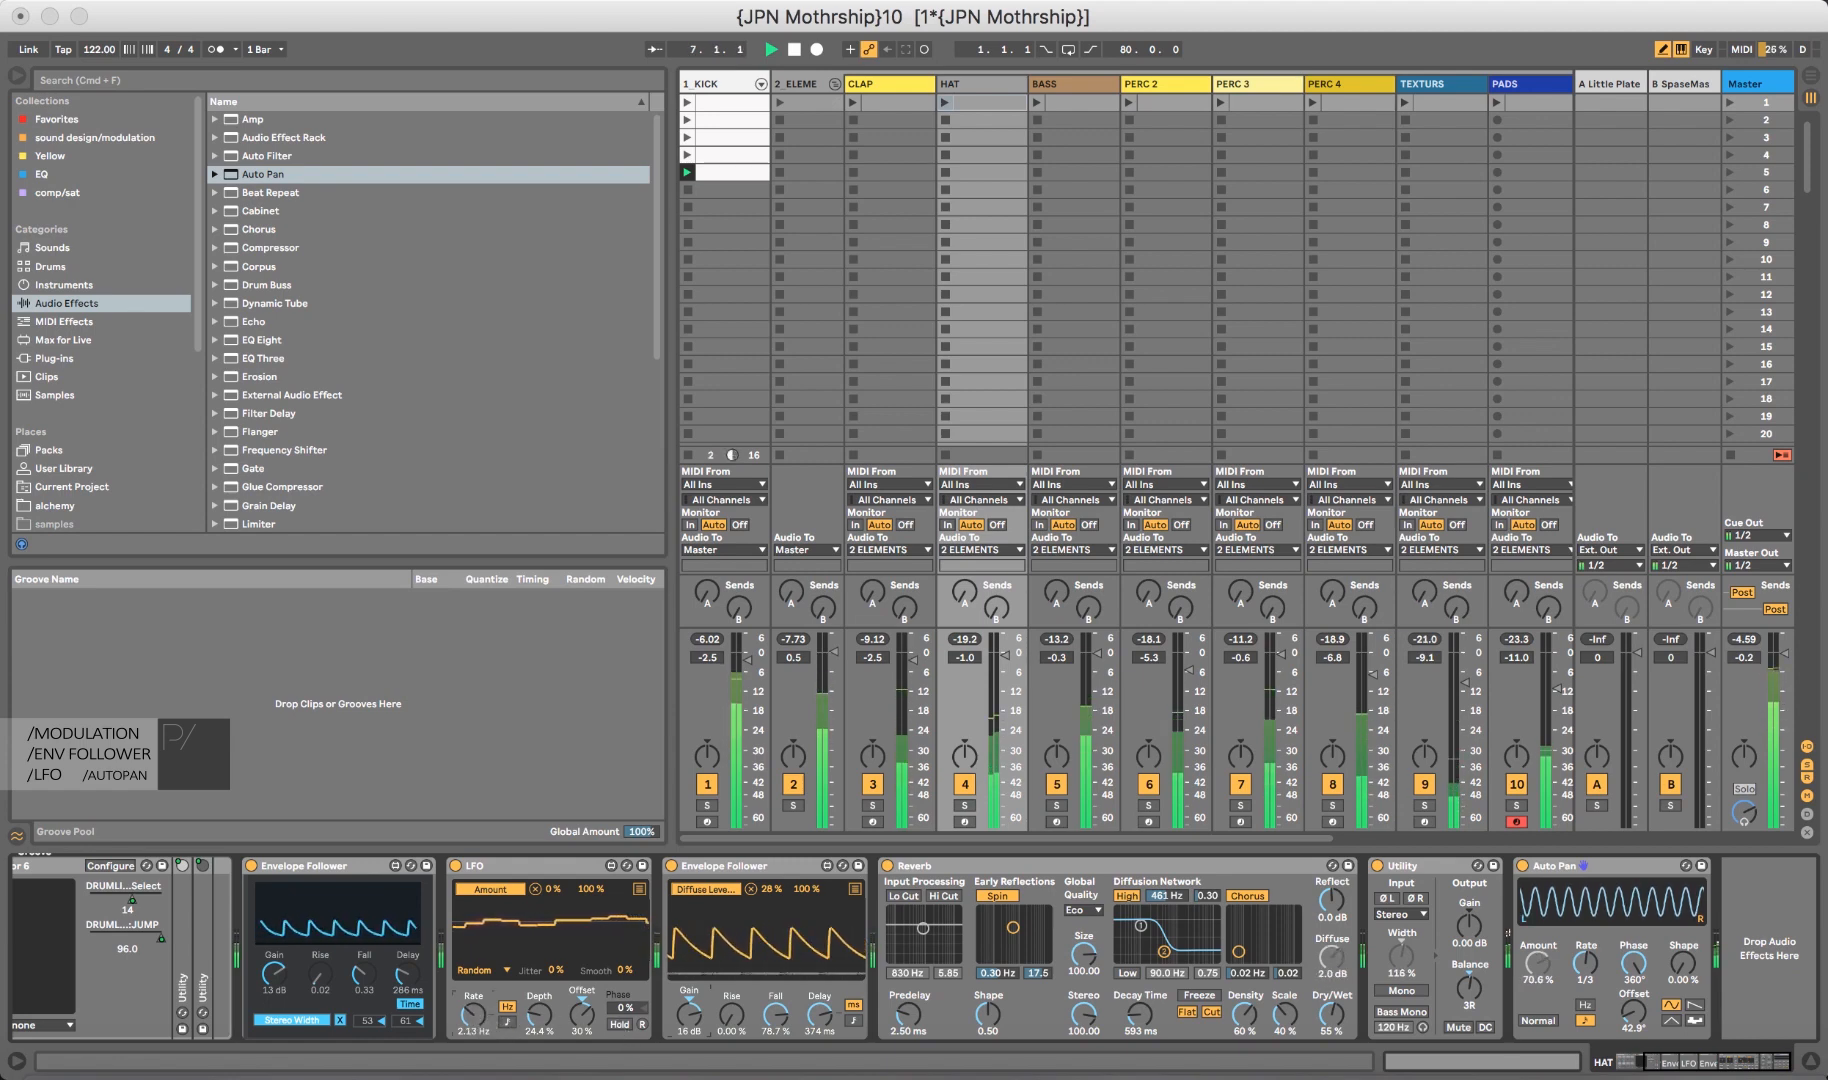
drag(475, 1014, 473, 979)
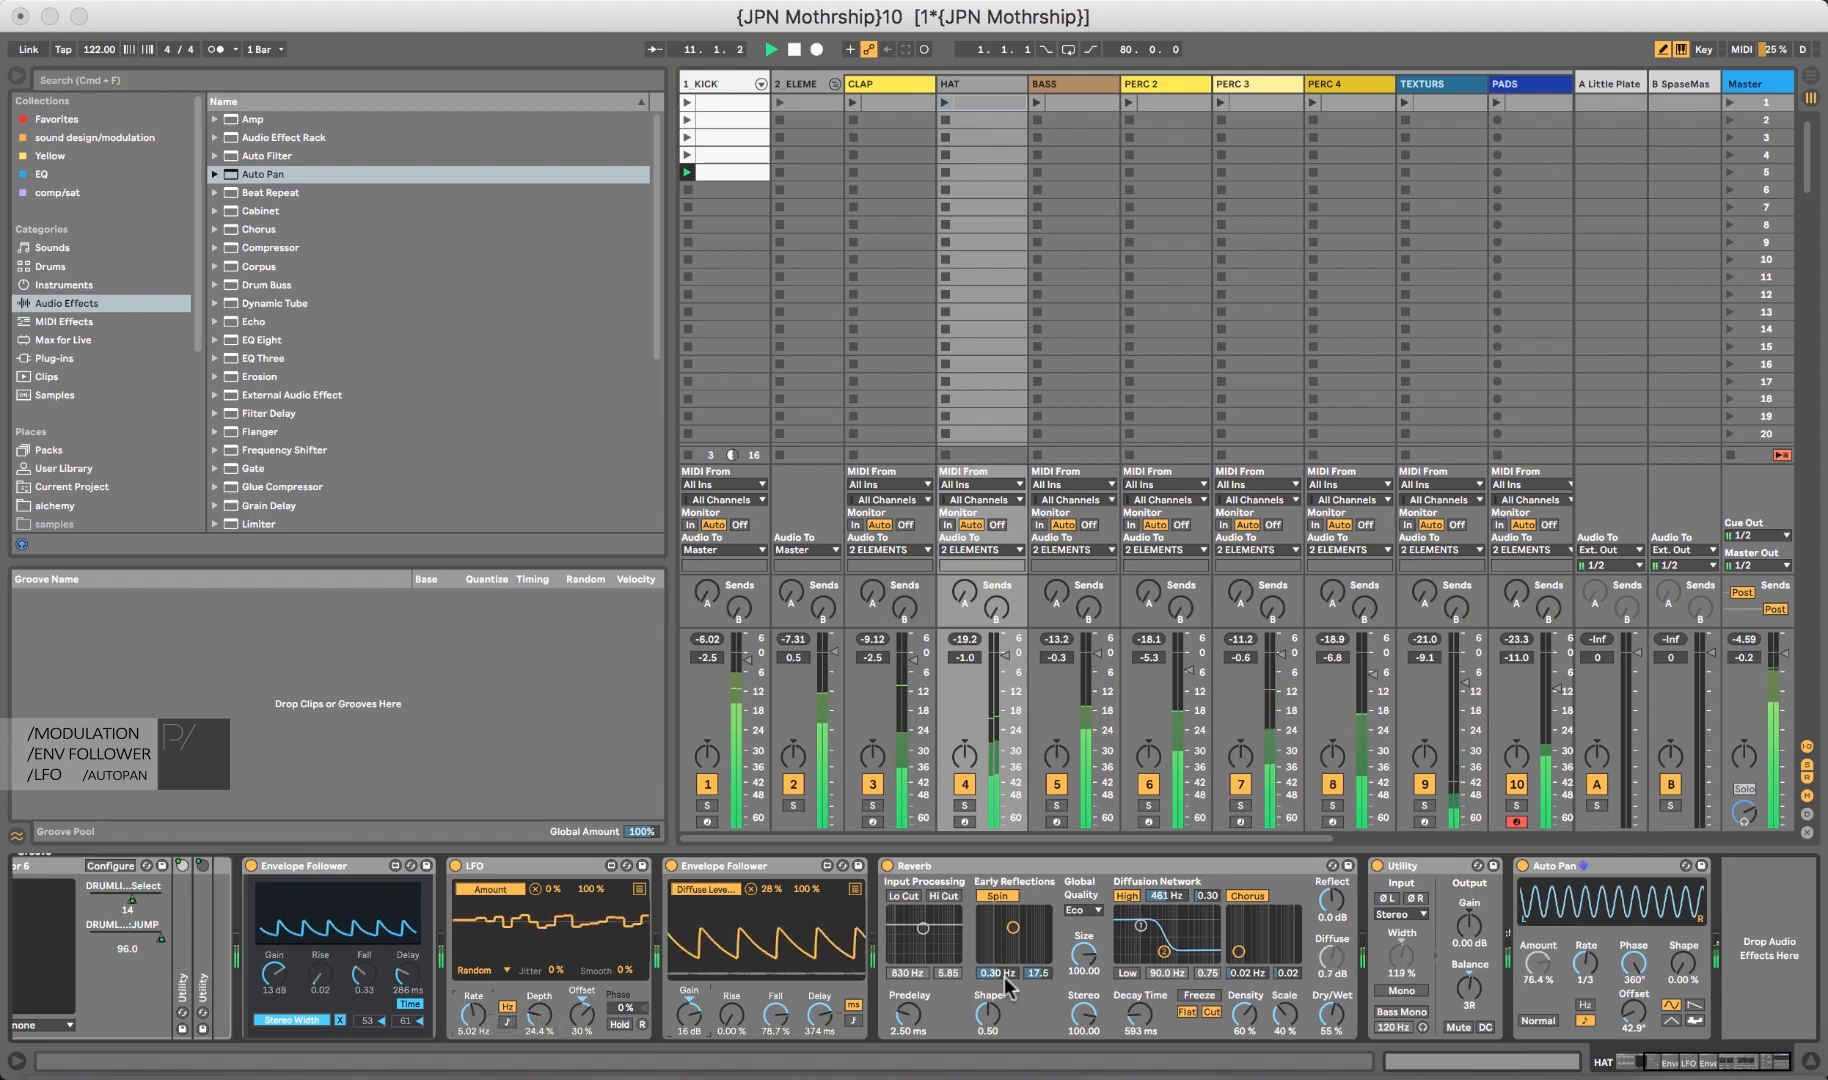
Stop playback and try to adjust the Auto Pan's mapped Amount directly.
click(1396, 968)
key(space)
click(1541, 962)
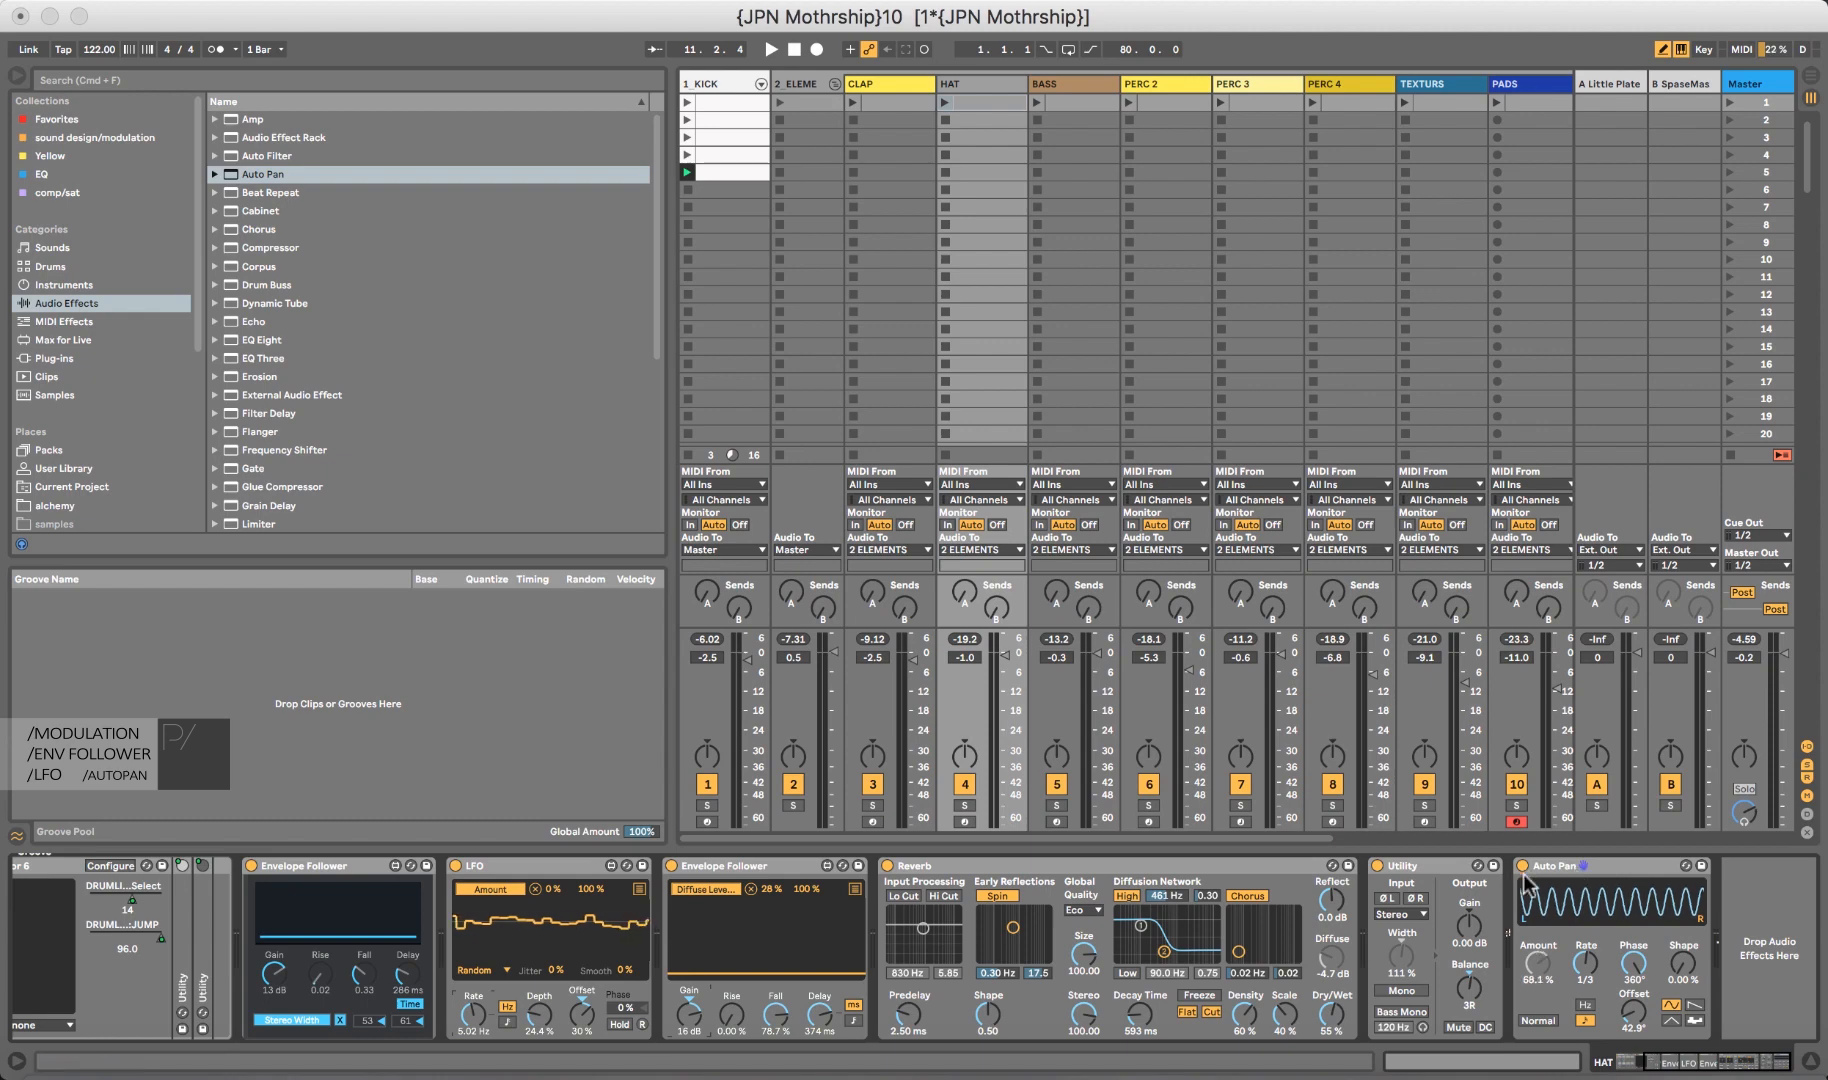
click(1548, 973)
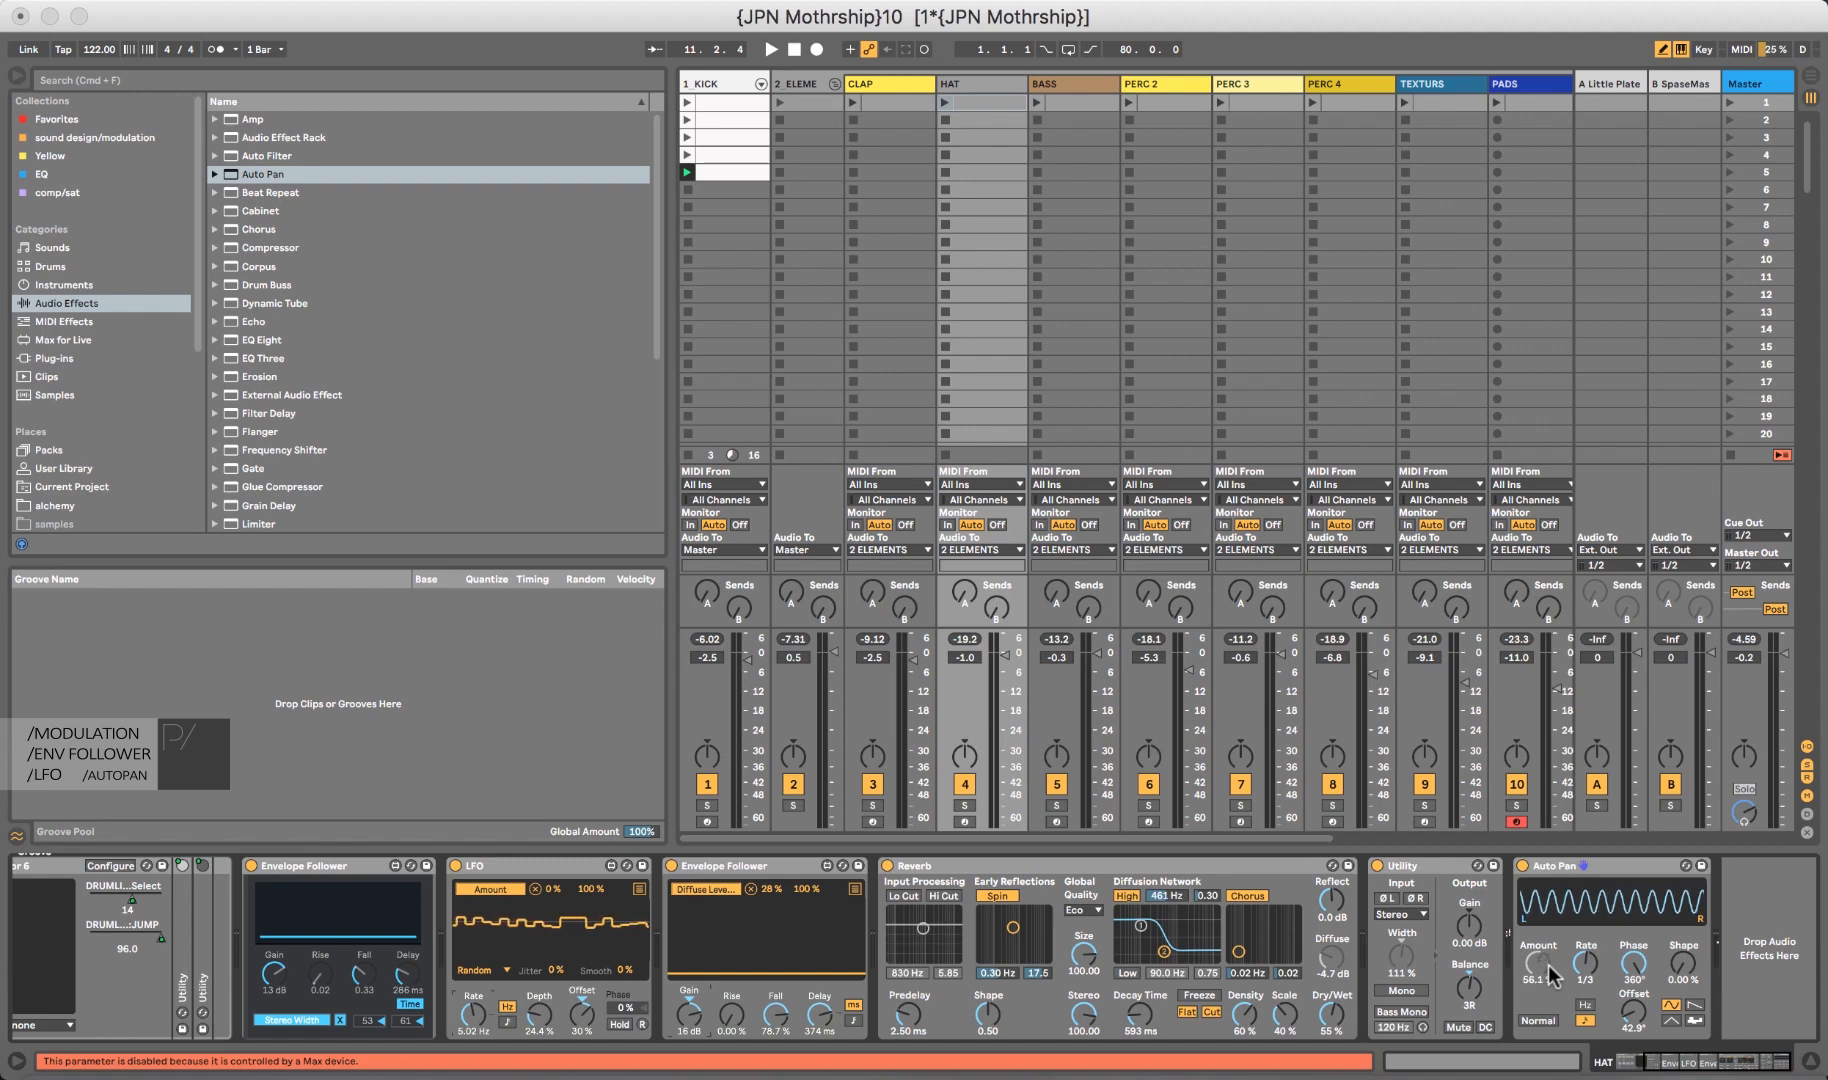
Restart playback and add a Compressor after the Auto Pan on the HAT track.
key(space)
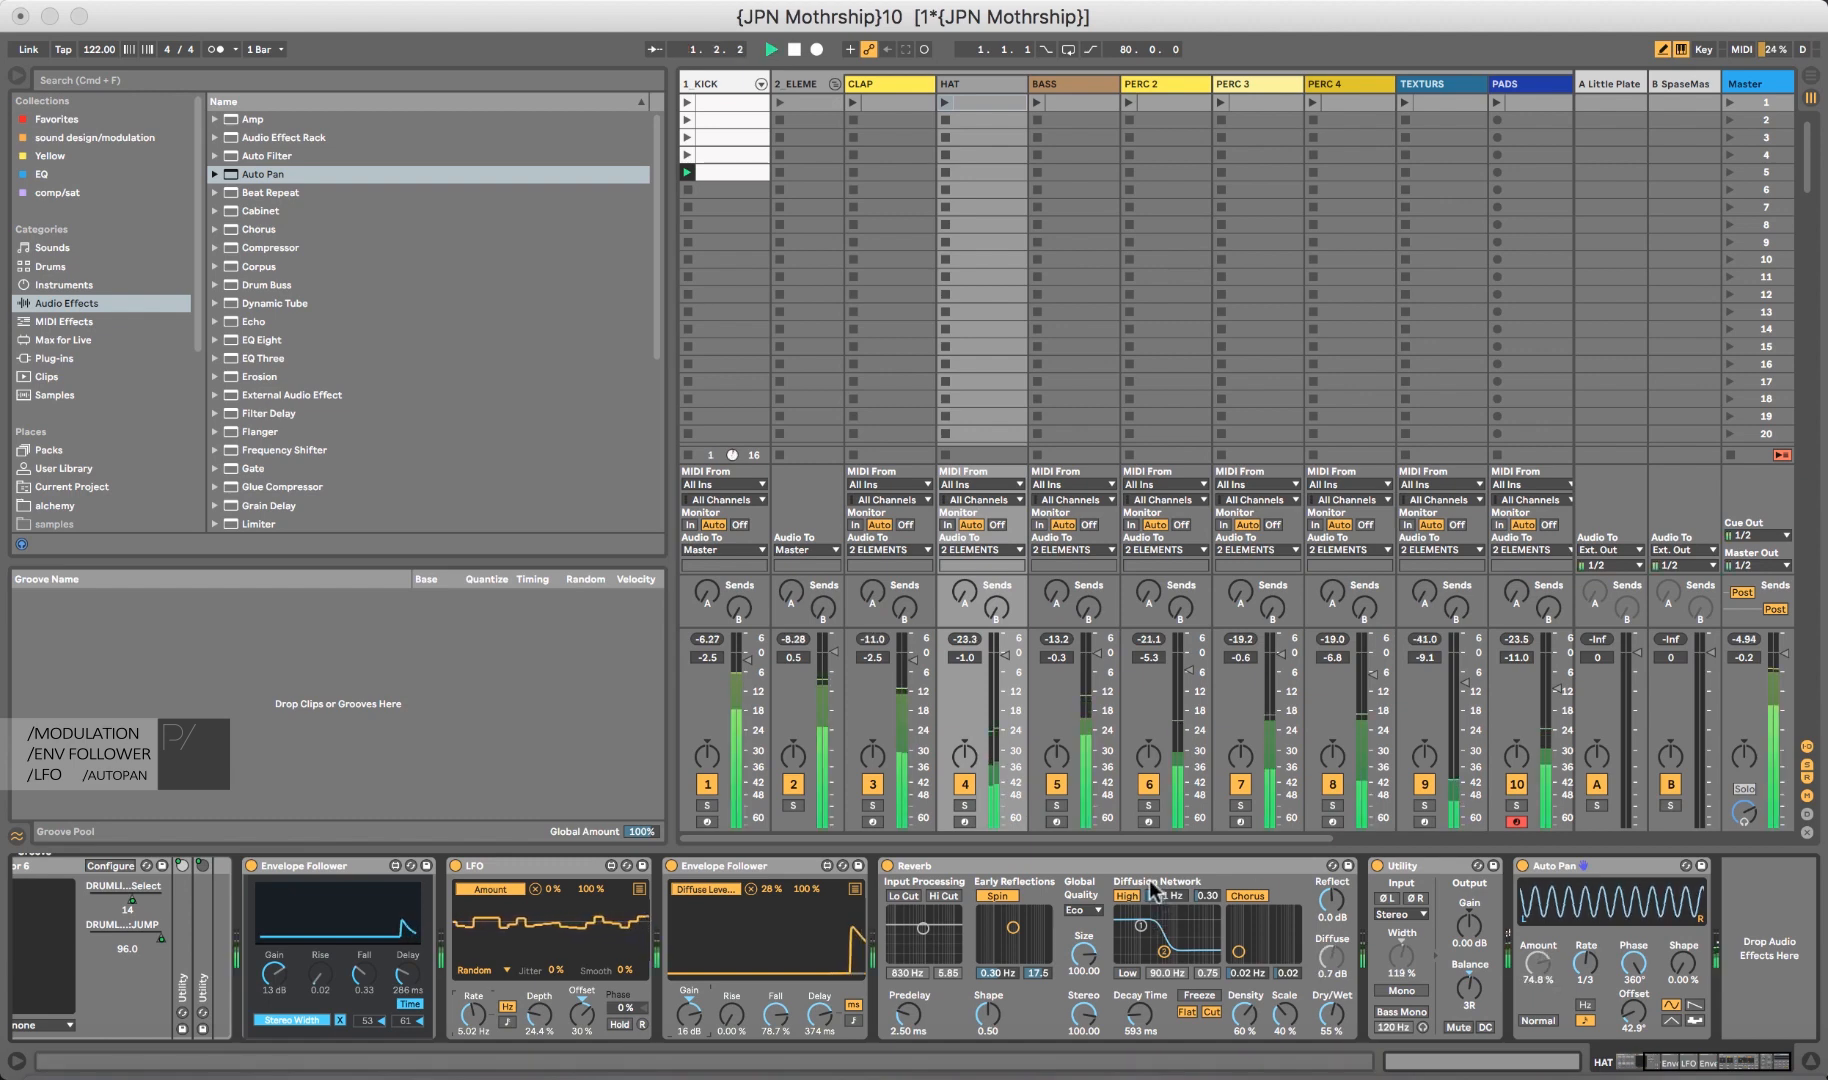
click(263, 247)
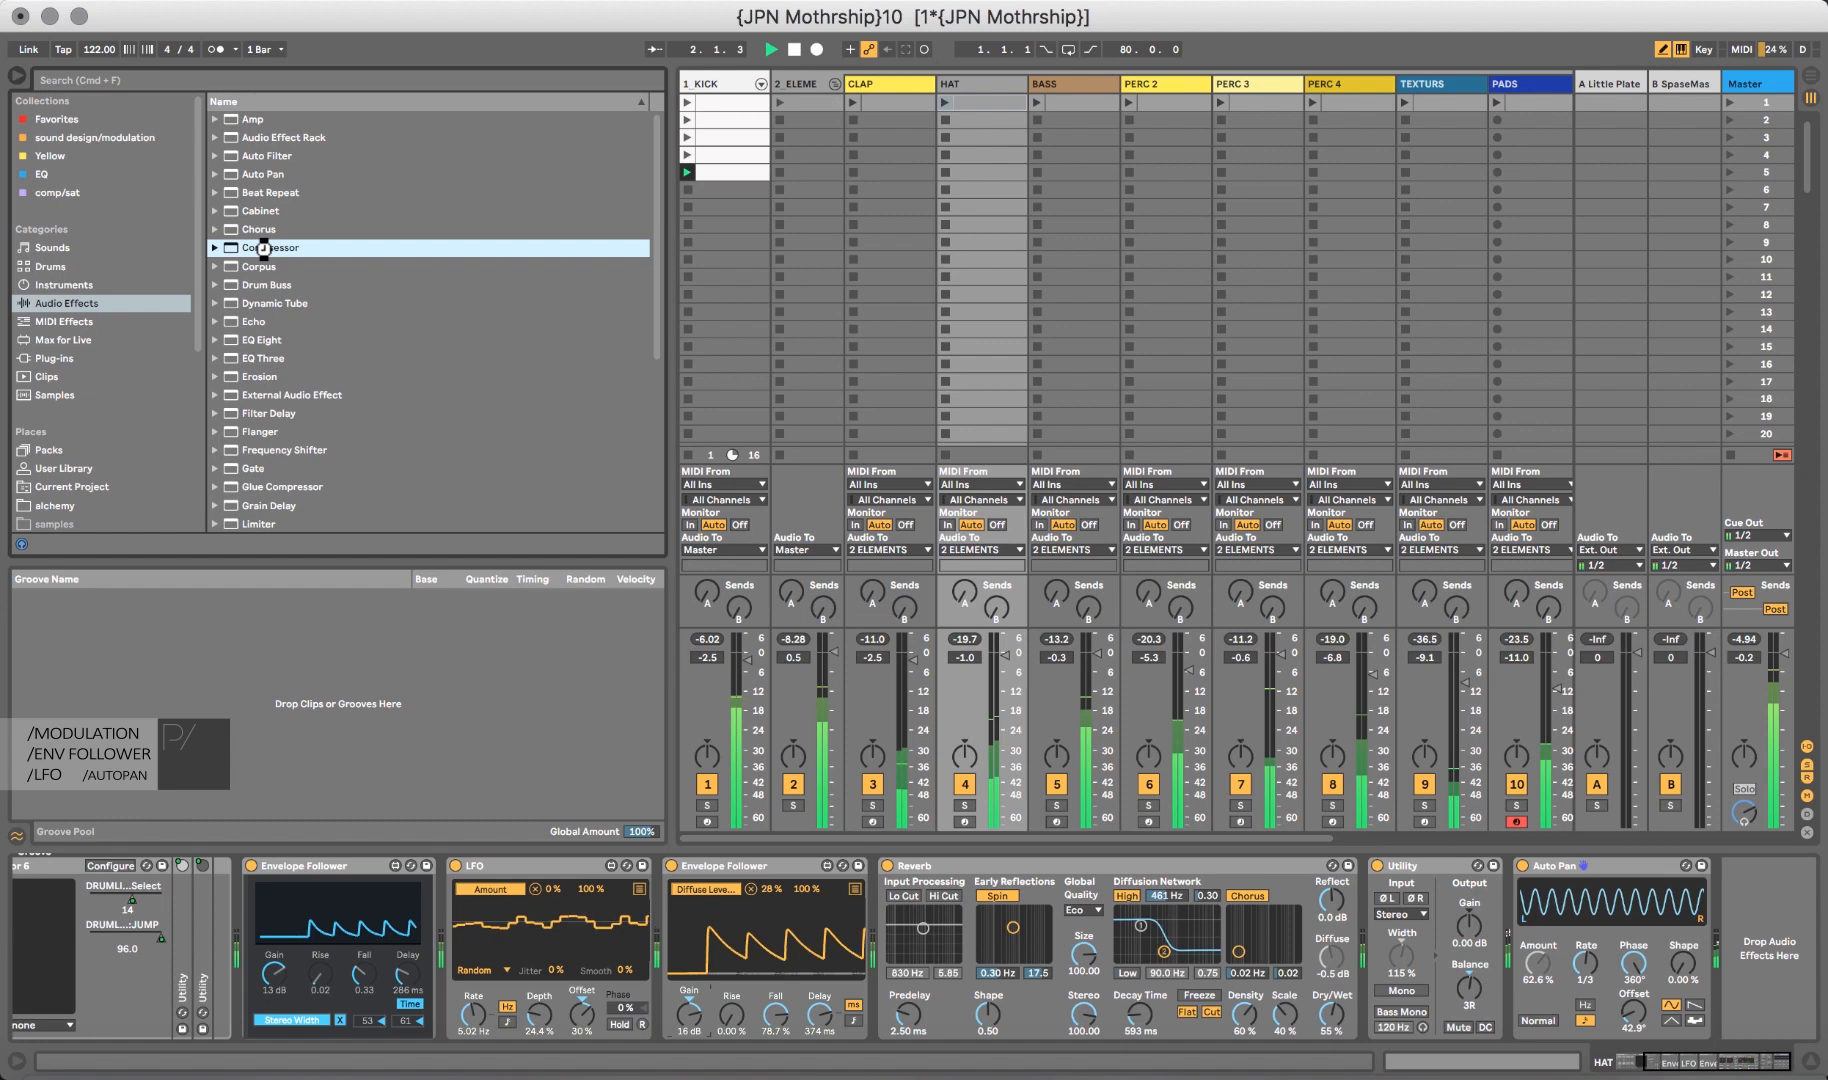
double_click(263, 247)
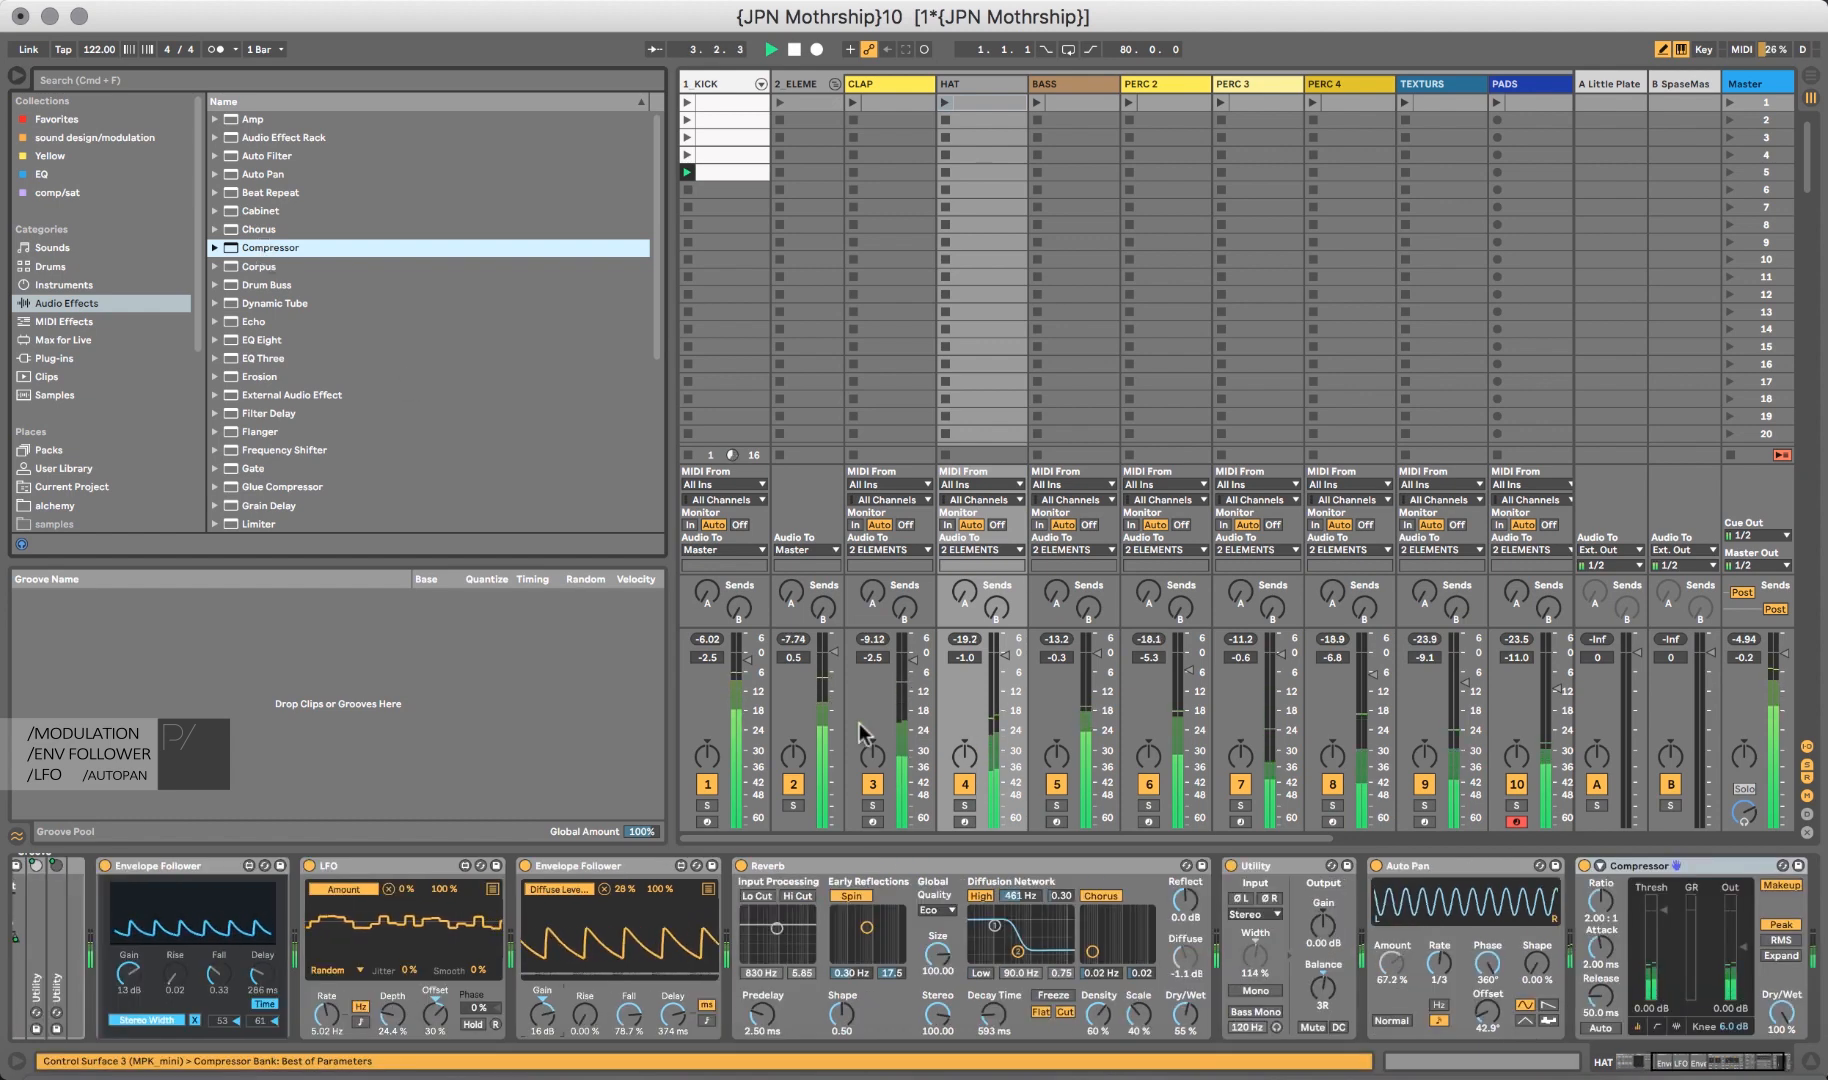
Lower the Compressor's threshold on the HAT track to about -10.5 dB during playback.
mouse_move(1662, 925)
mouse_down()
mouse_move(1662, 956)
mouse_move(1662, 937)
mouse_up()
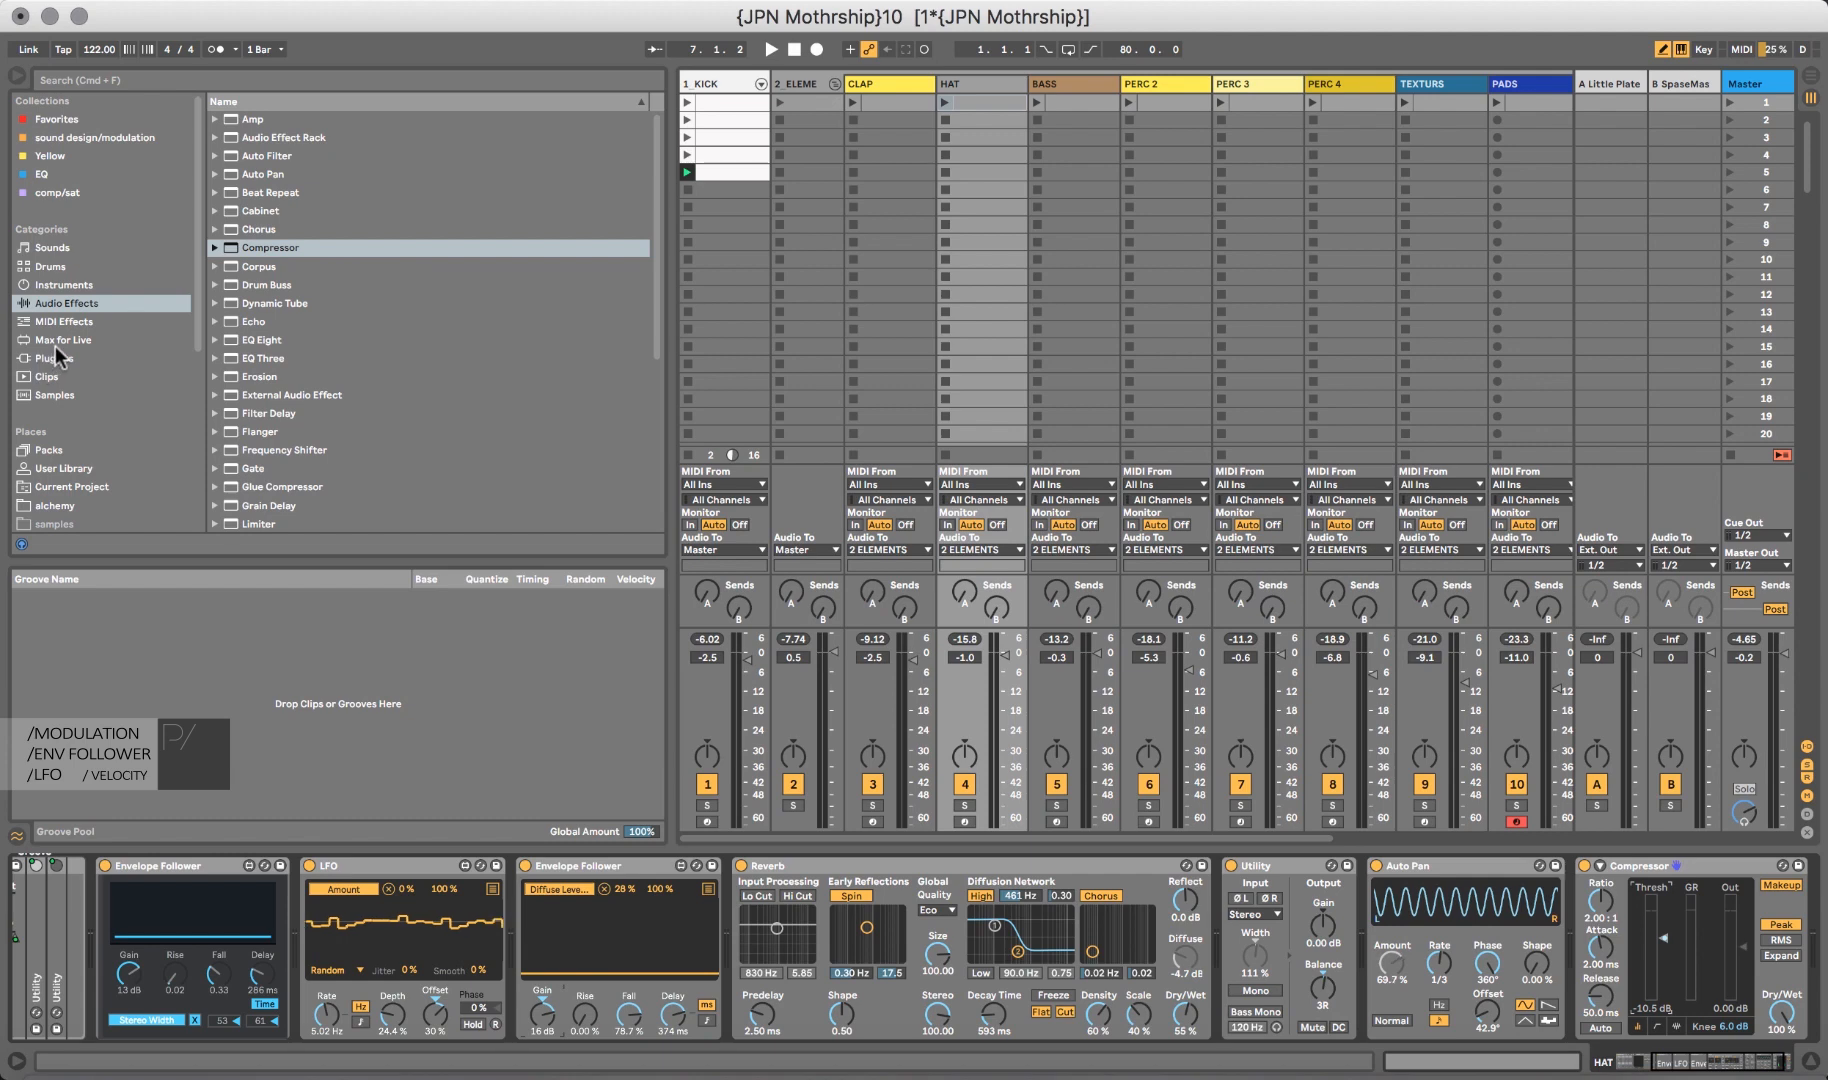
Add a Velocity MIDI effect before the Instrument Rack on the HAT track and set its Random to 15.
click(59, 321)
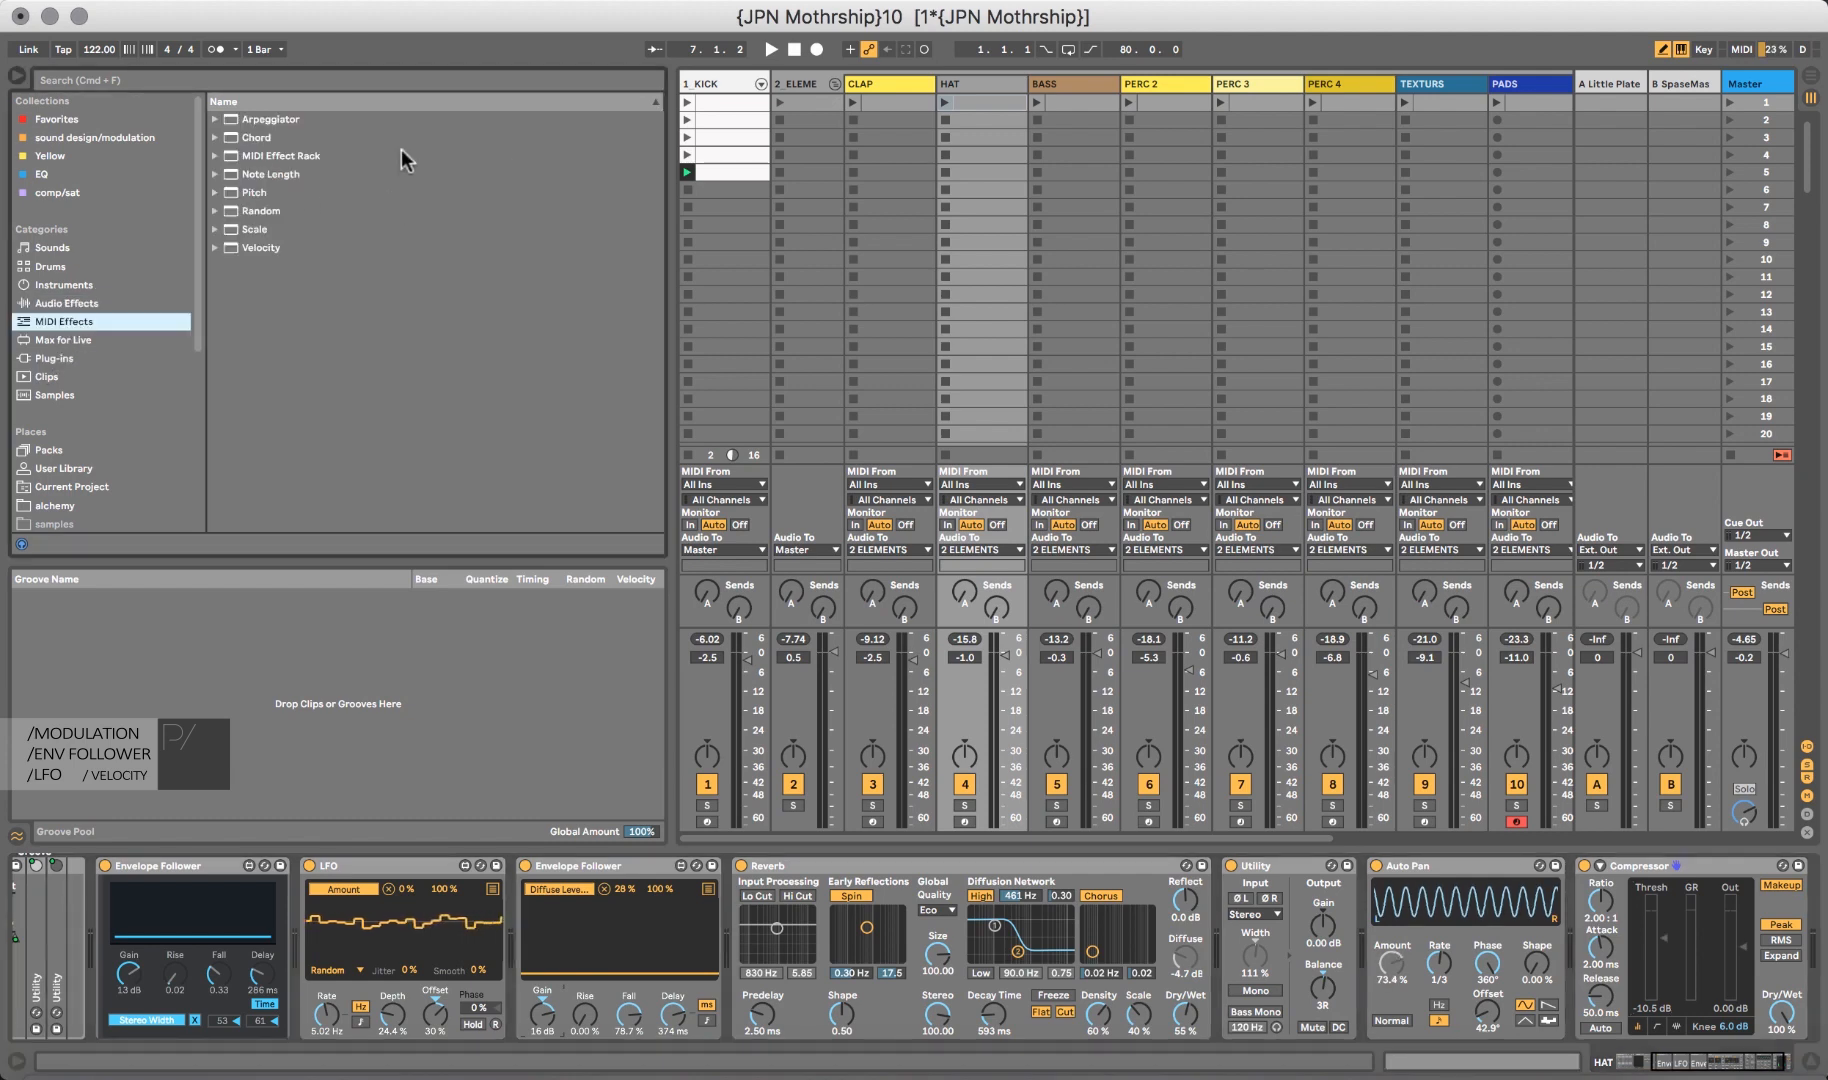
click(276, 247)
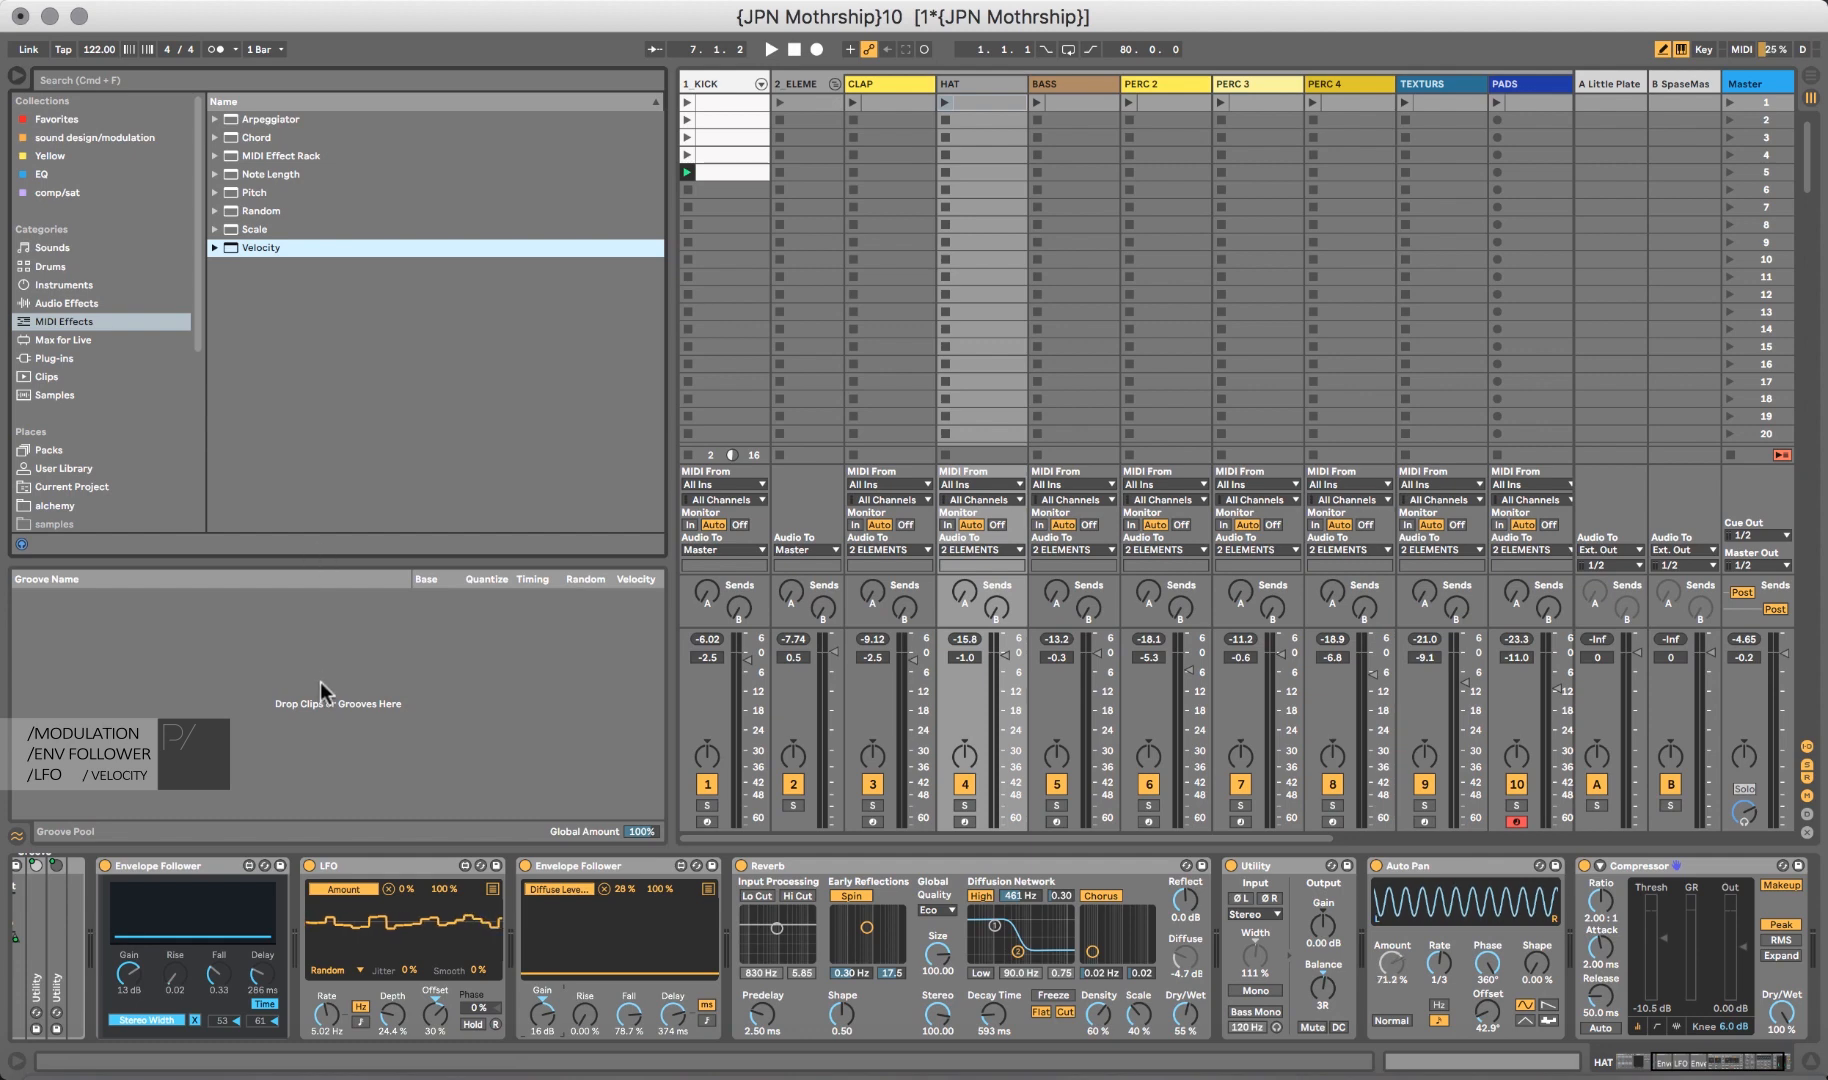
scroll(328, 940, left, 5)
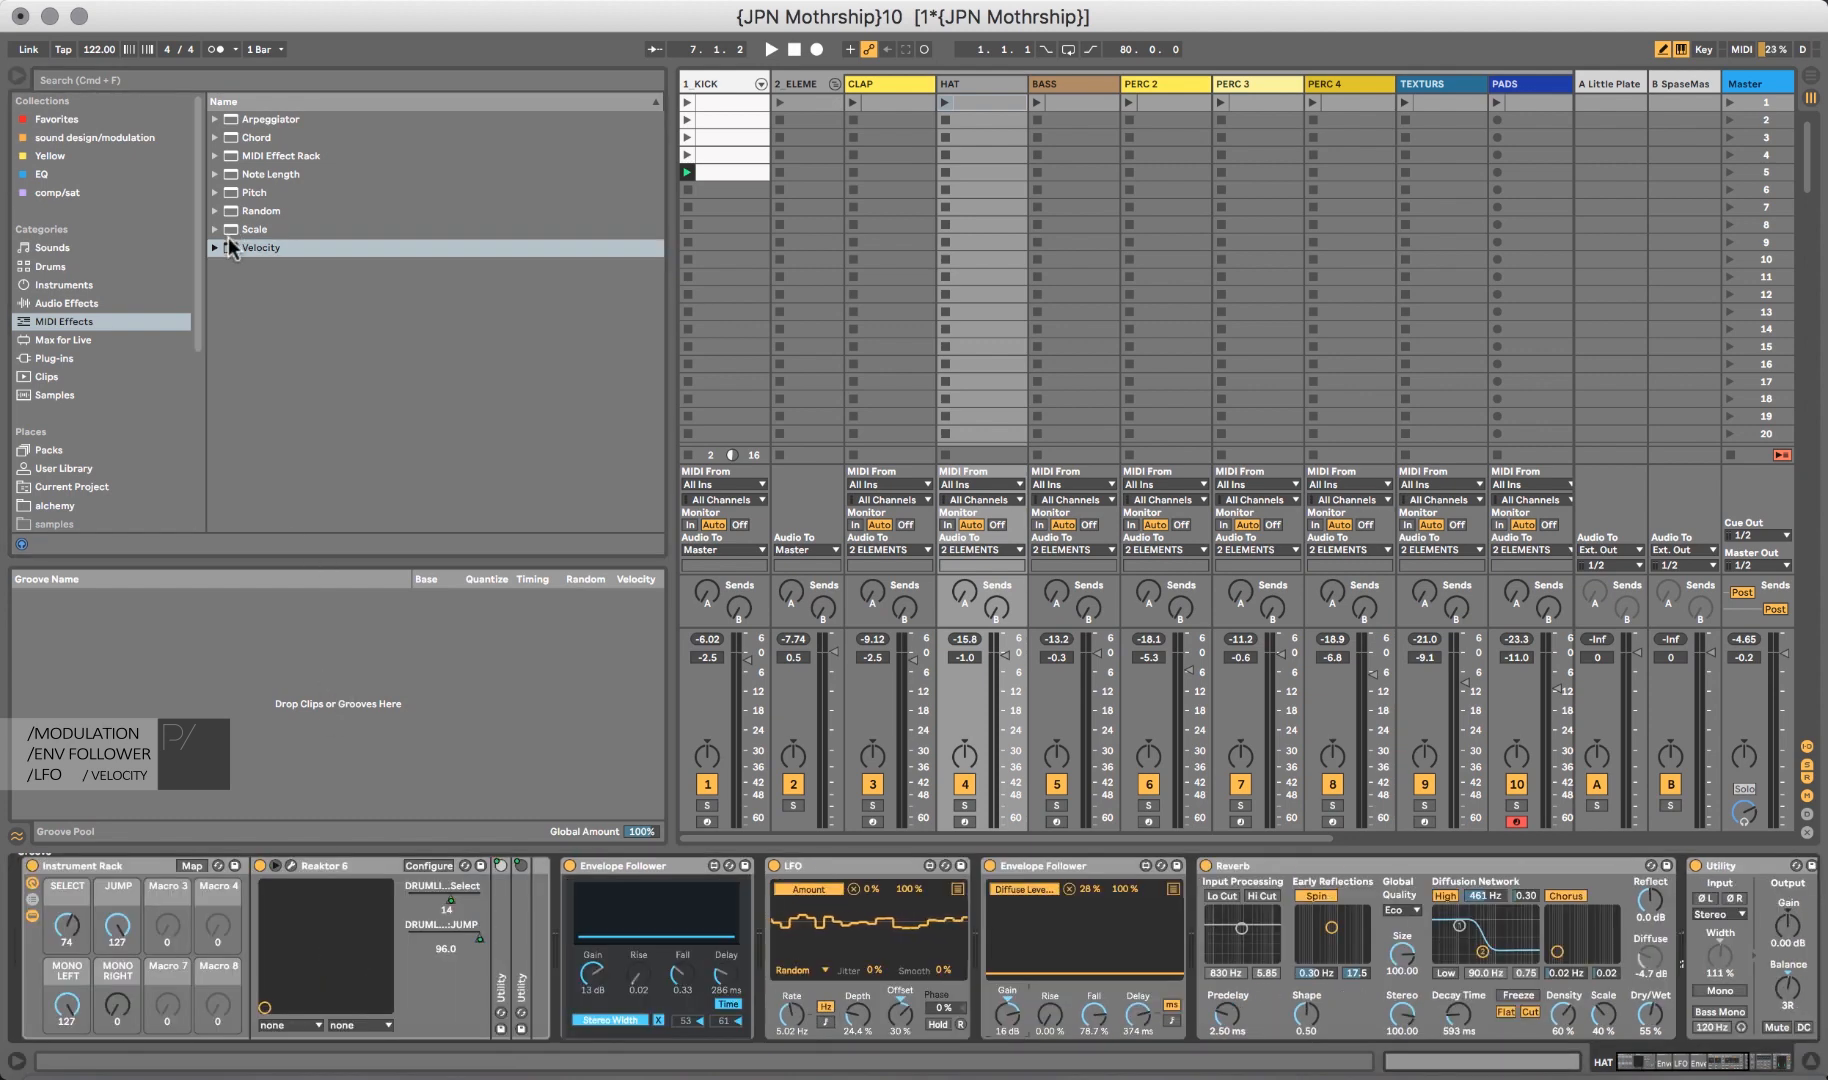
drag(232, 252, 143, 516)
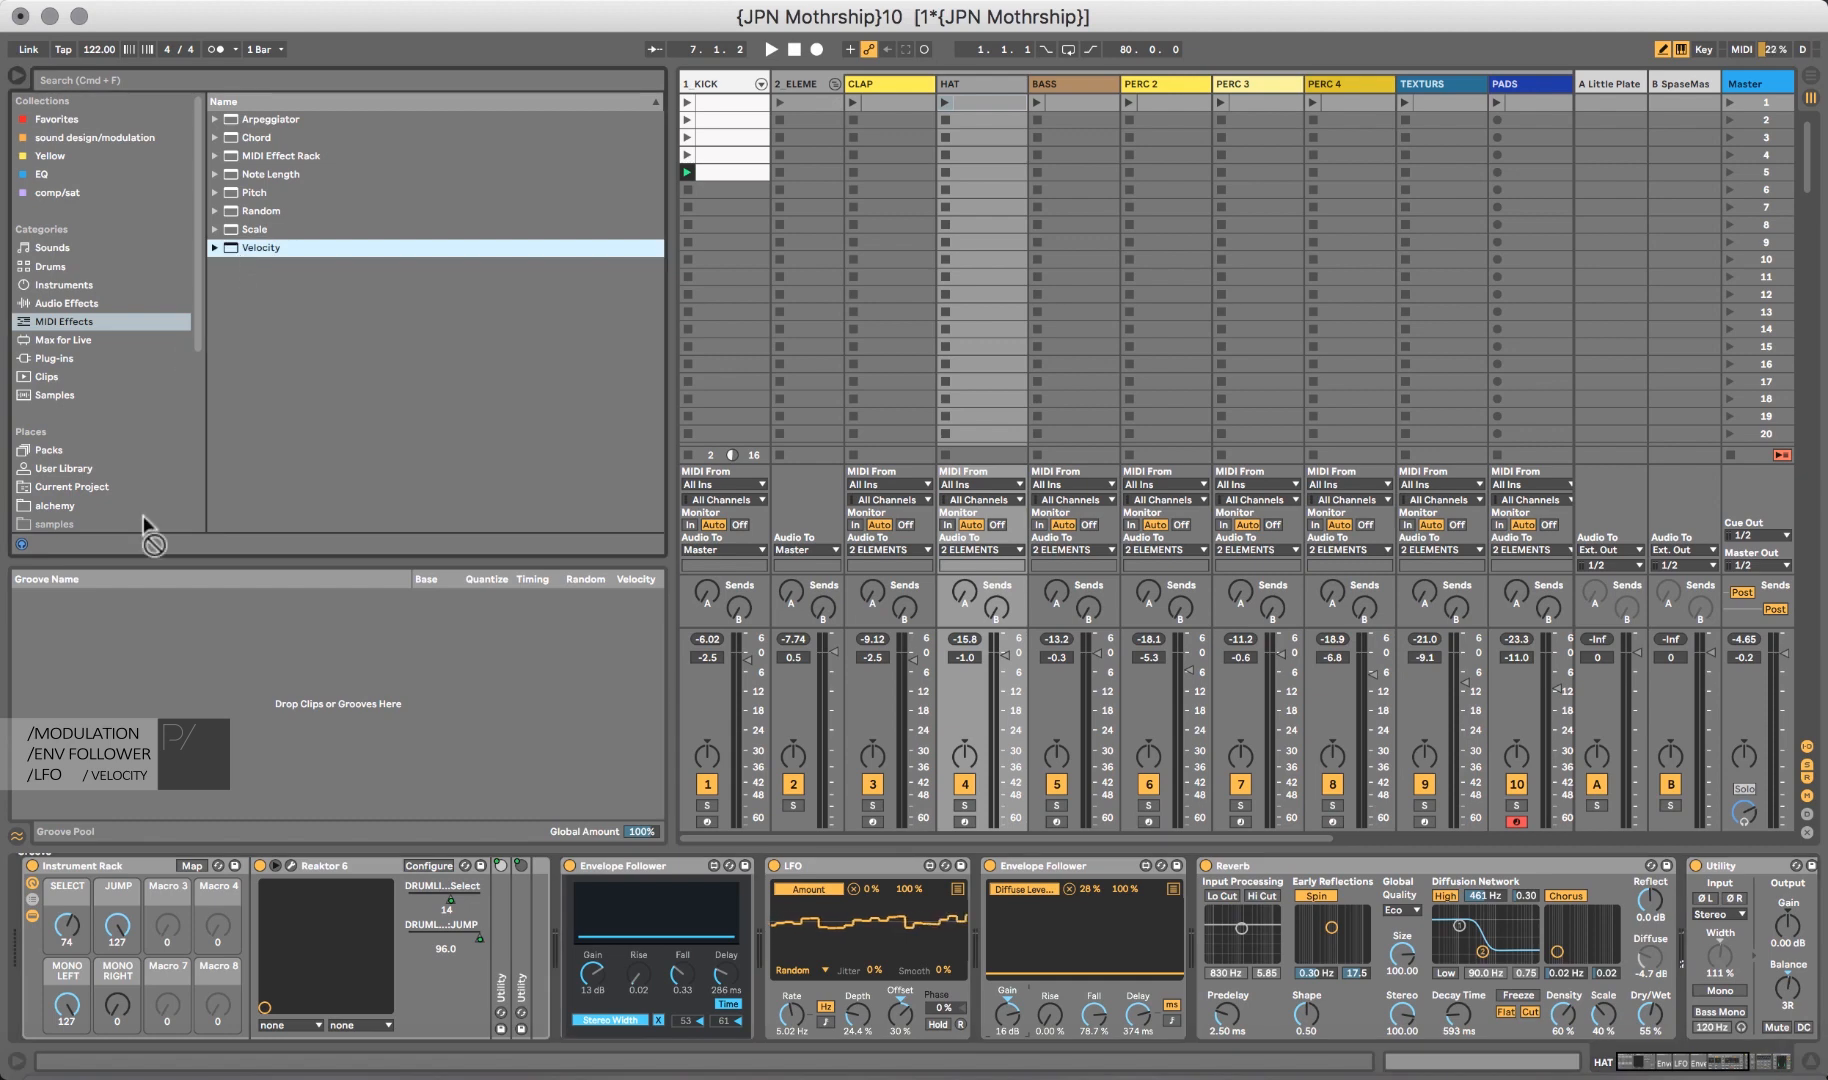
mouse_move(65, 990)
mouse_down()
mouse_move(22, 1015)
mouse_move(46, 990)
mouse_up()
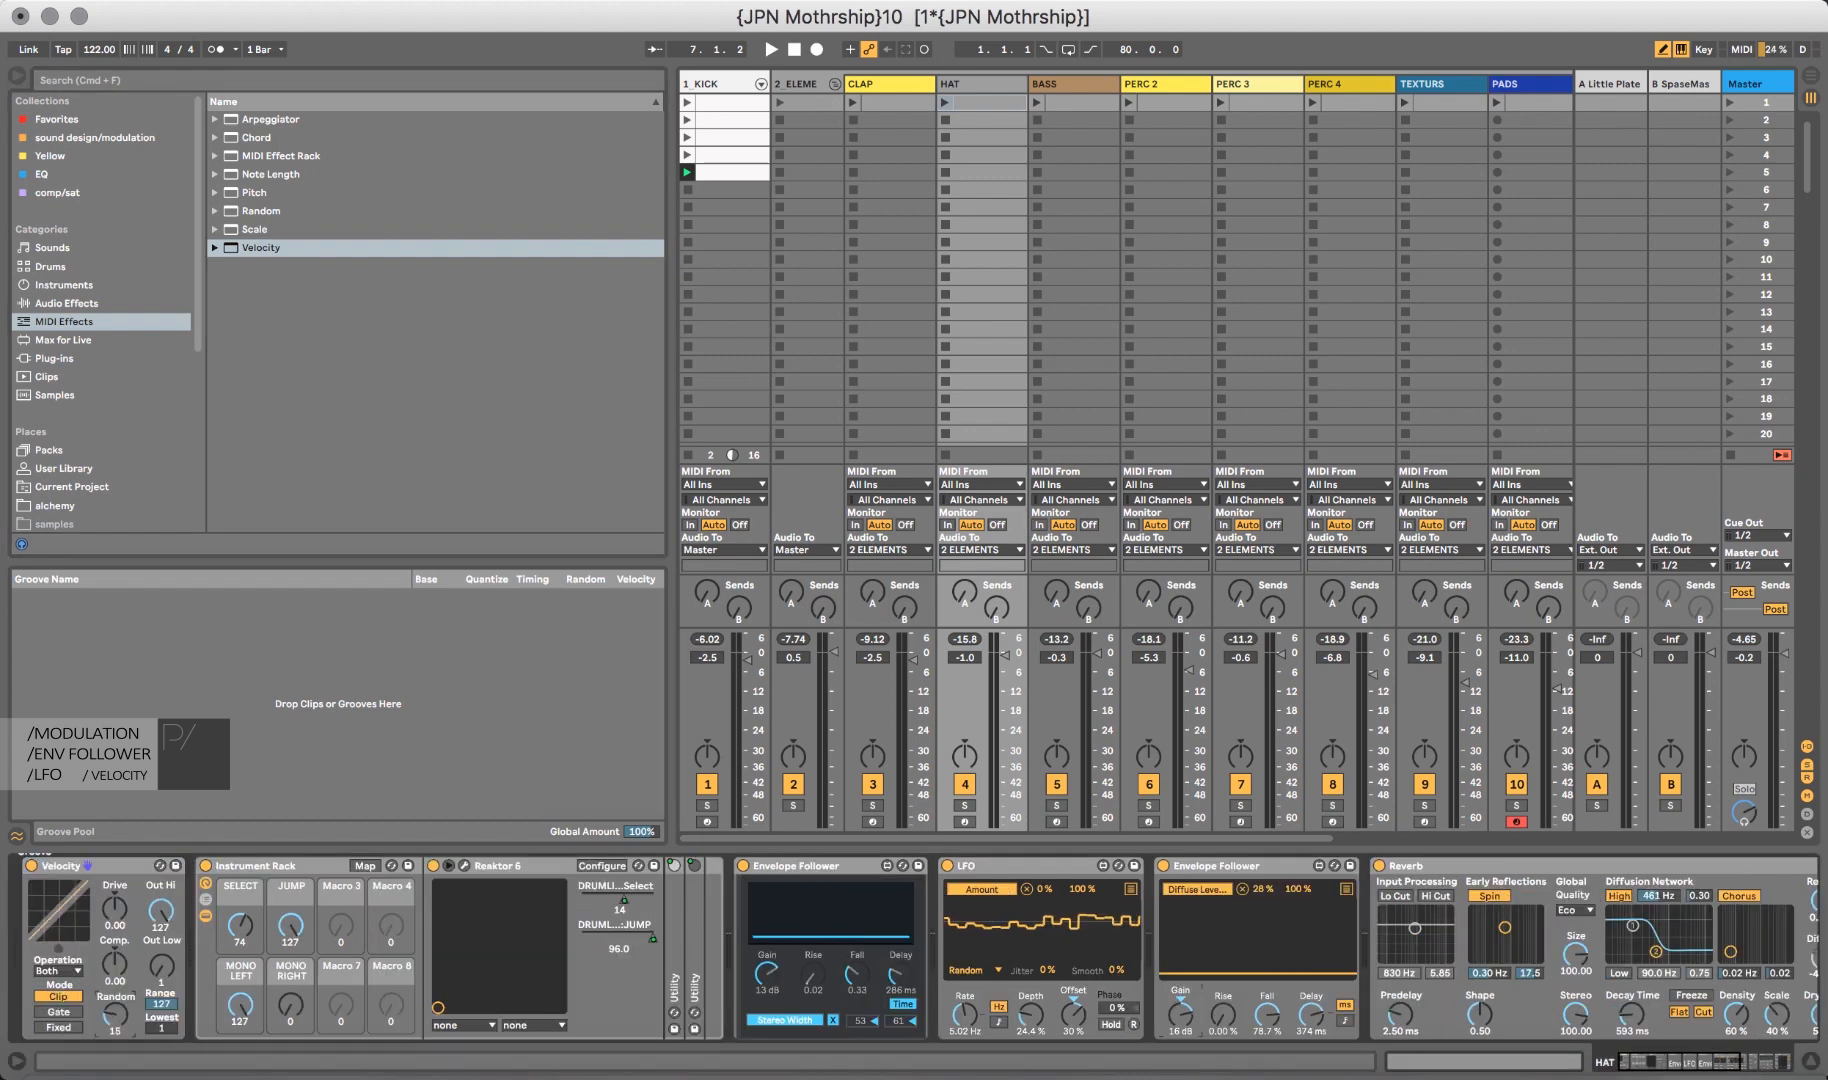
Raise the Velocity effect's Random to 23 and its Drive to 0.14 while auditioning the mix.
key(space)
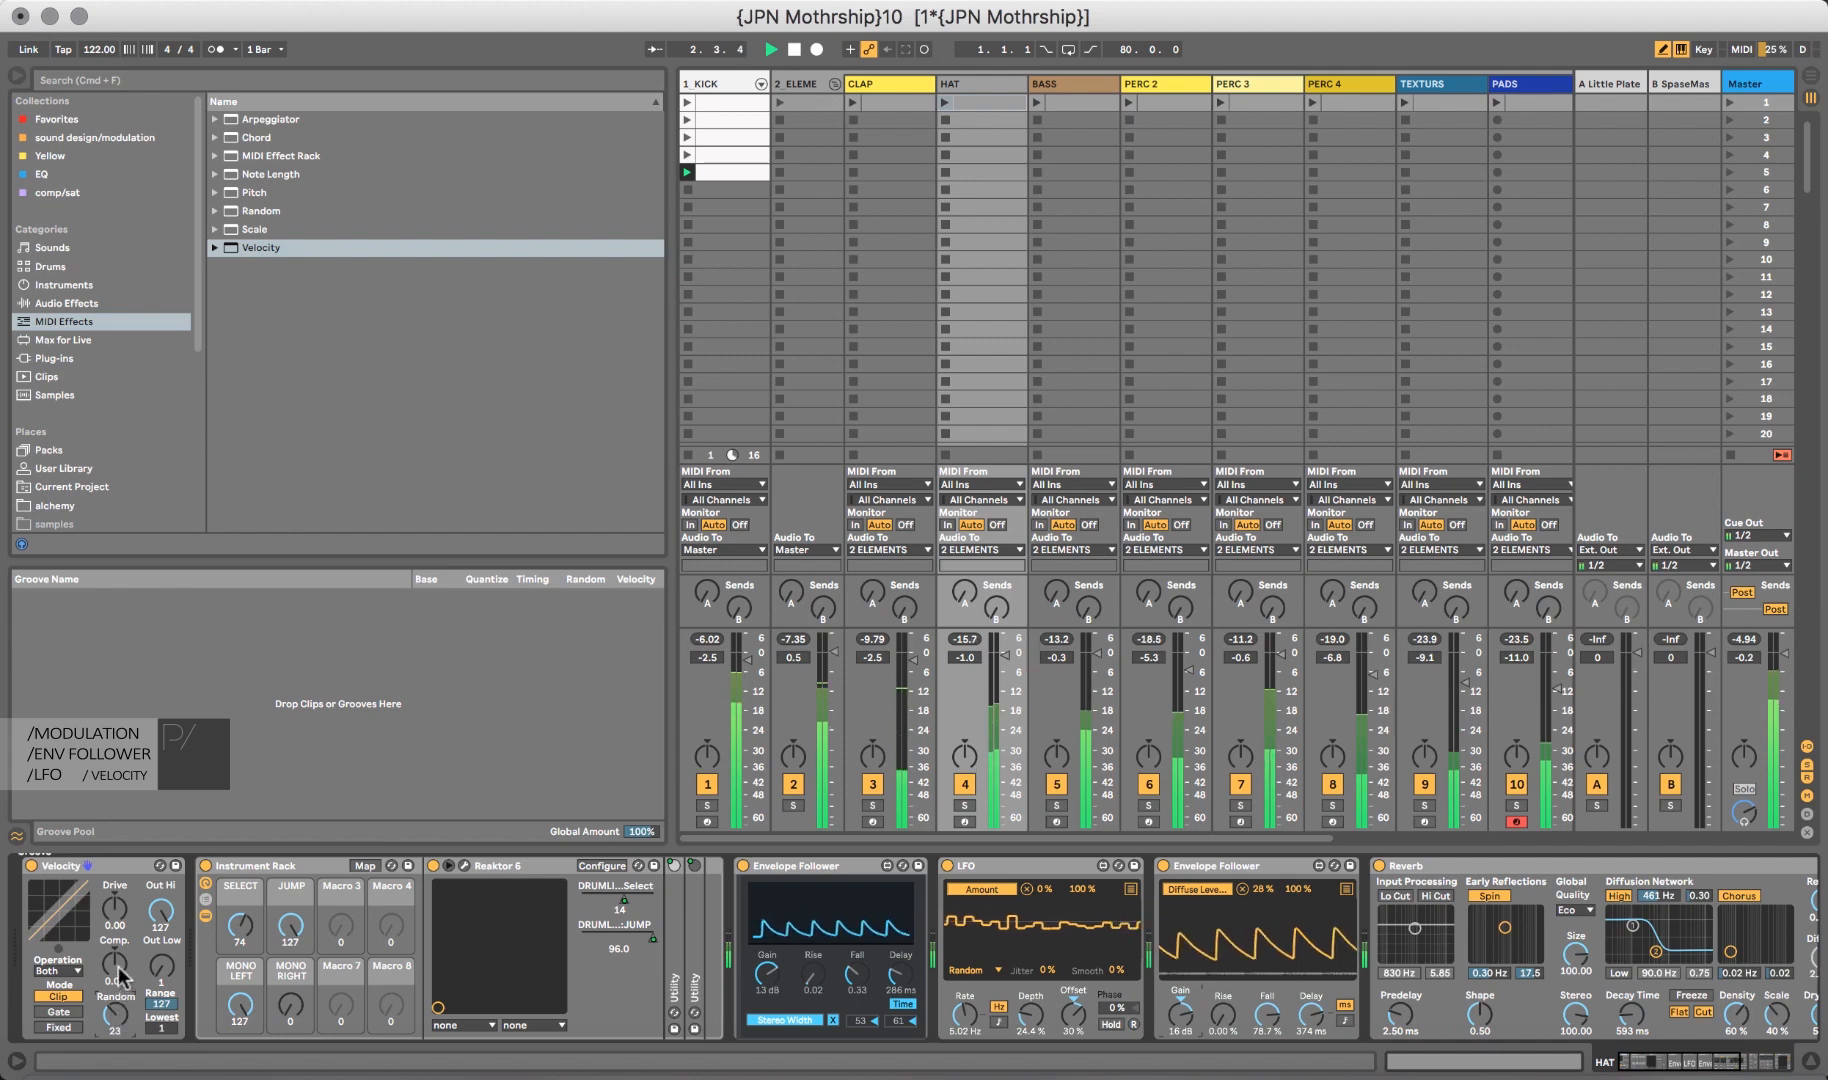
drag(115, 928, 115, 906)
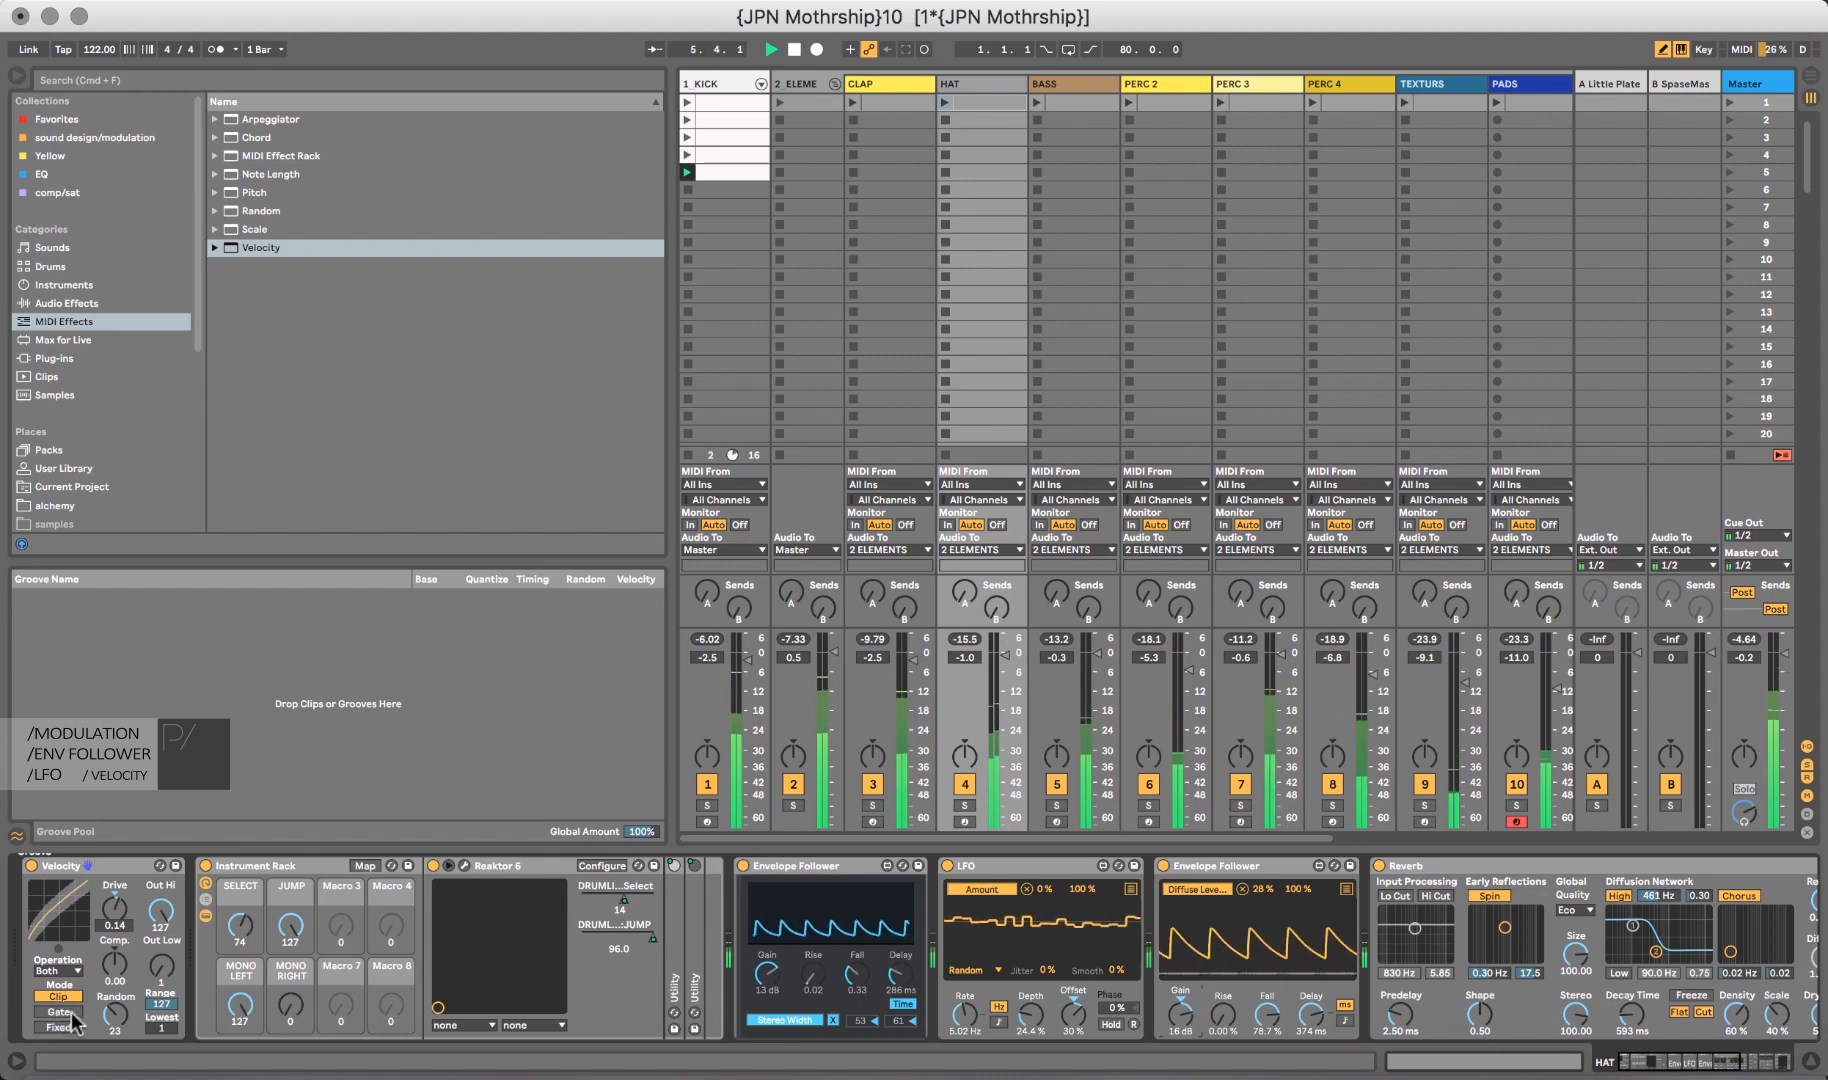
key(space)
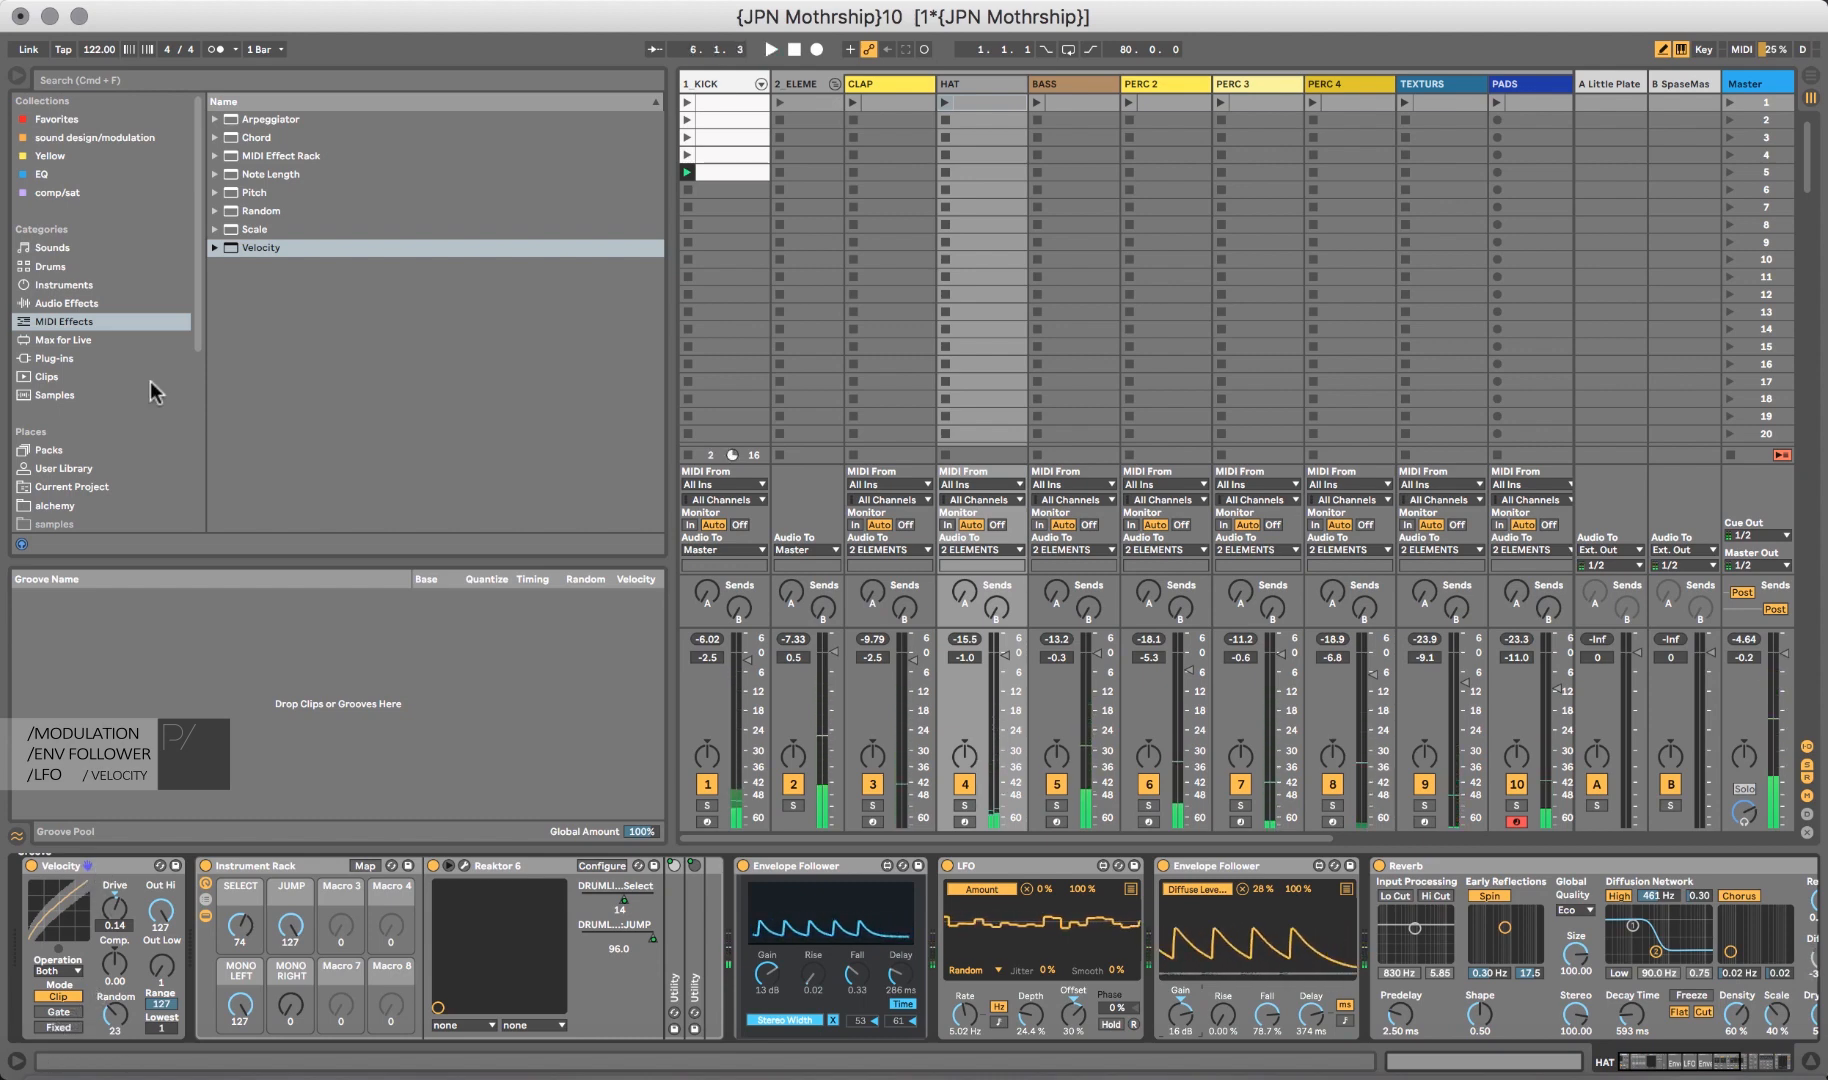
Search the Max for Live devices for "hum" and place Max Humanizer before the Velocity effect on the HAT track.
click(95, 341)
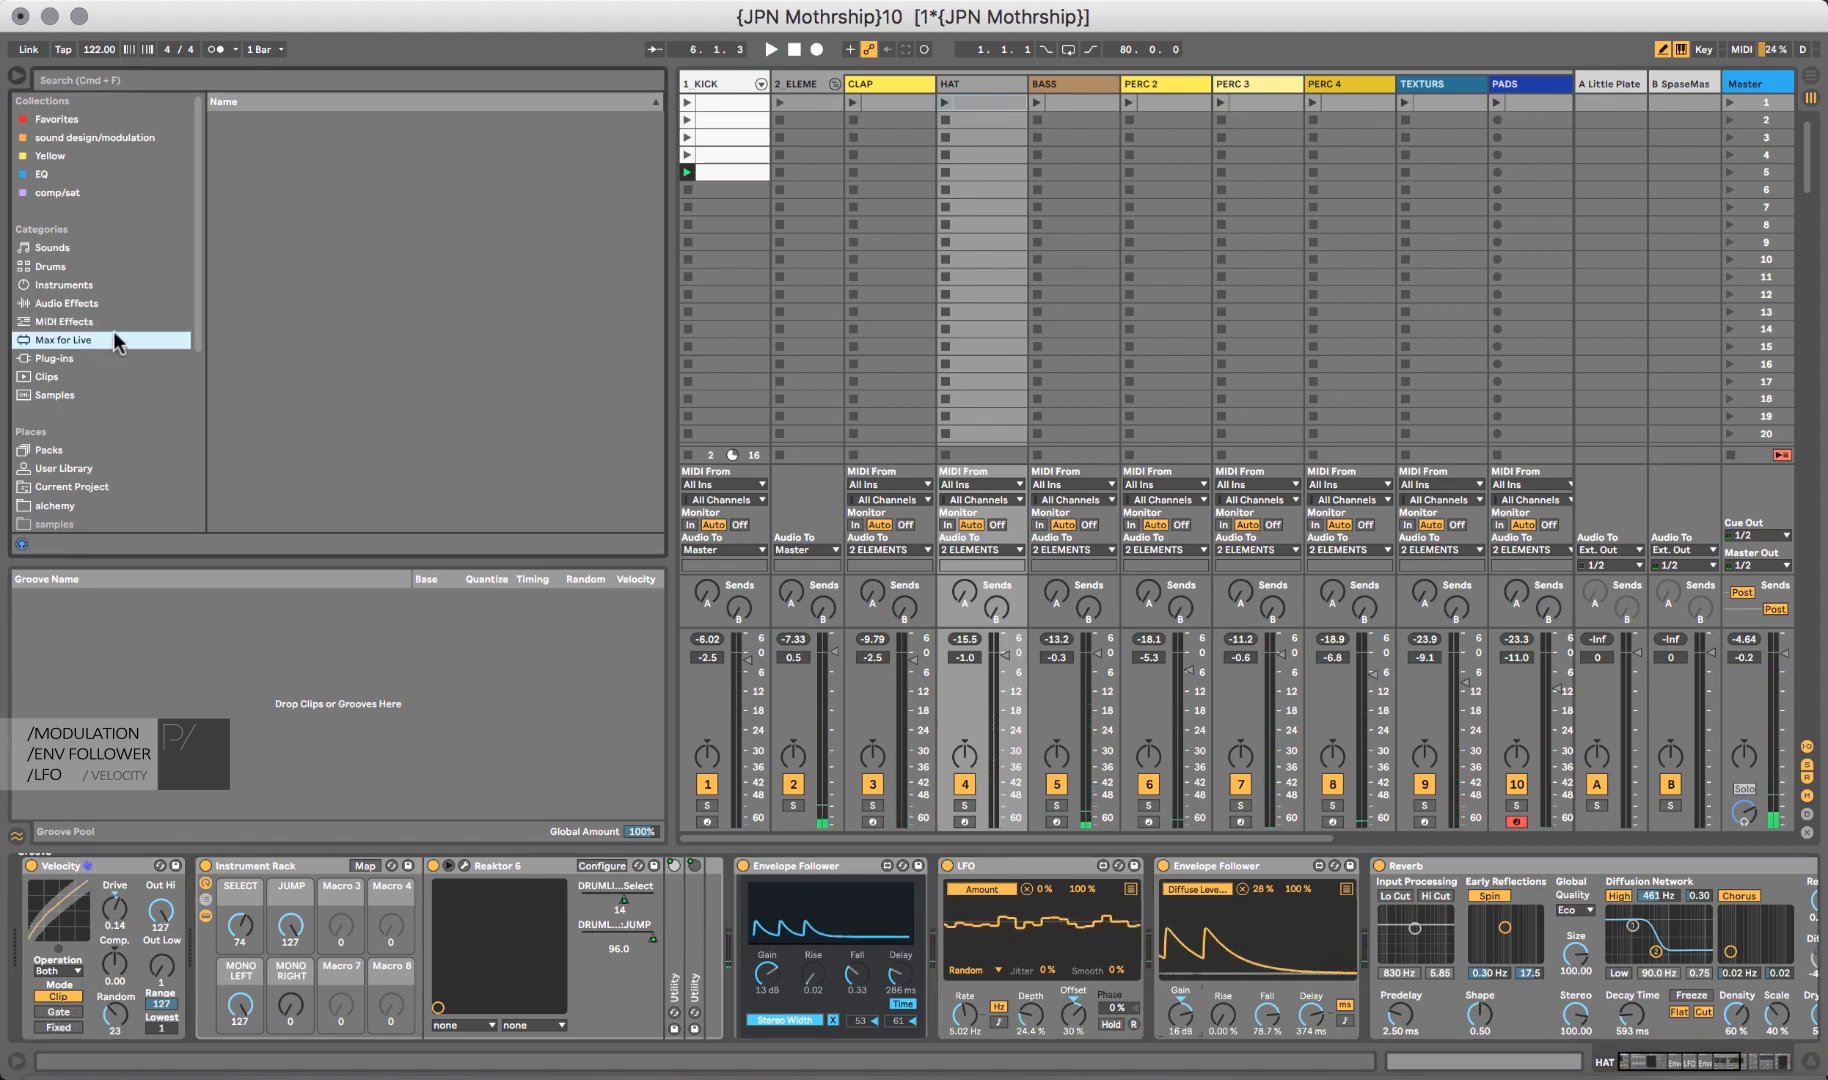
click(534, 79)
text(hum)
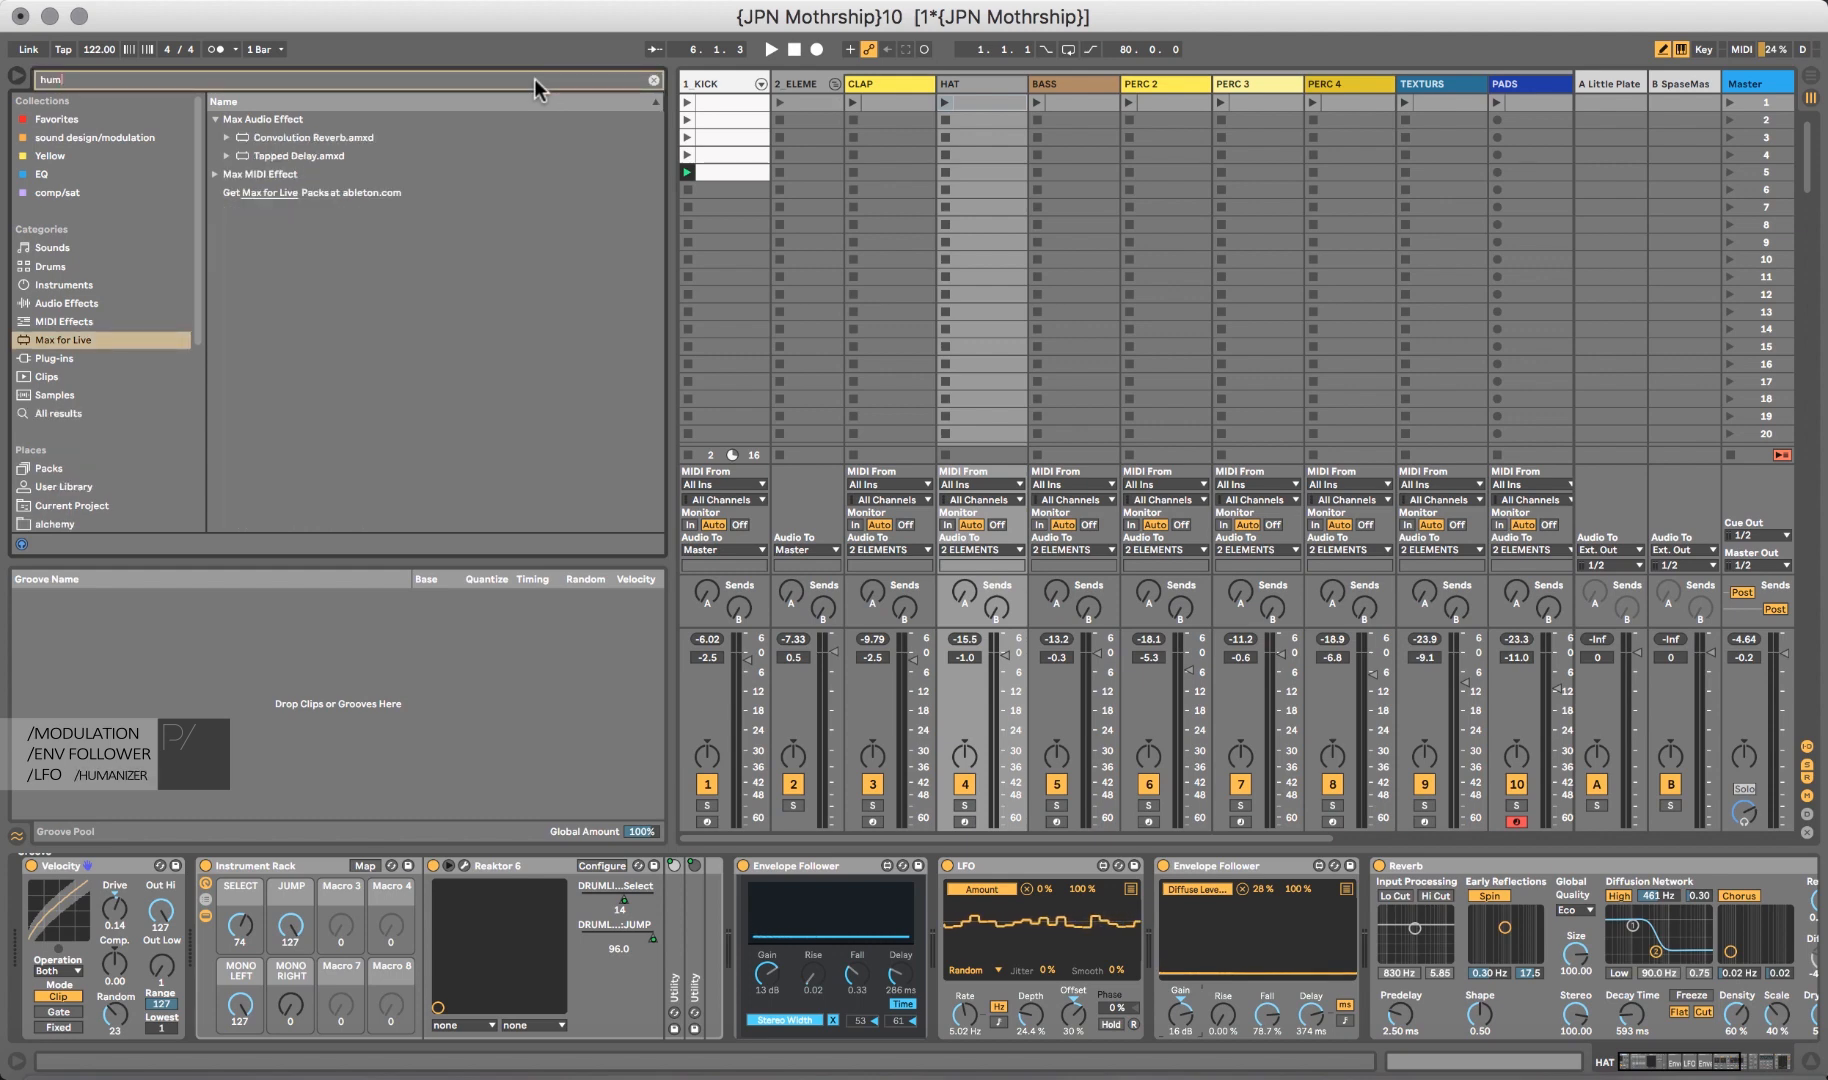
click(219, 170)
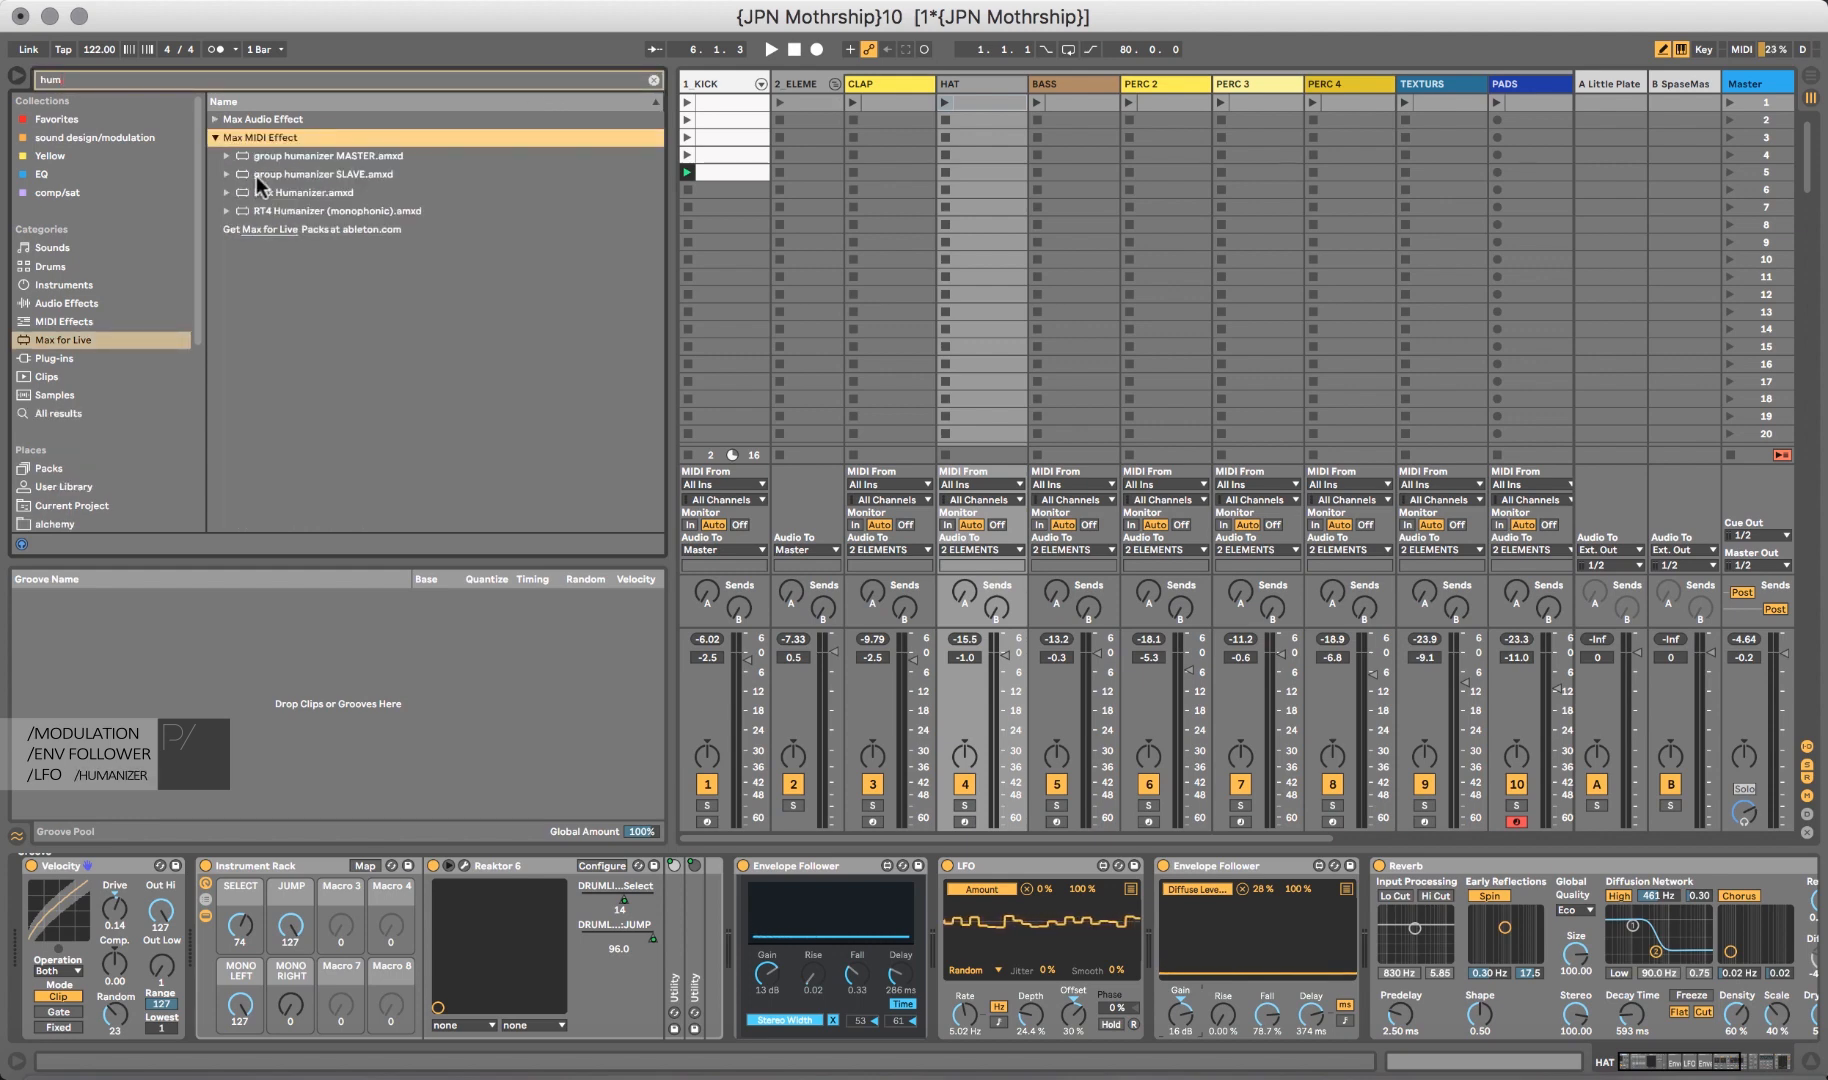
drag(270, 190, 38, 920)
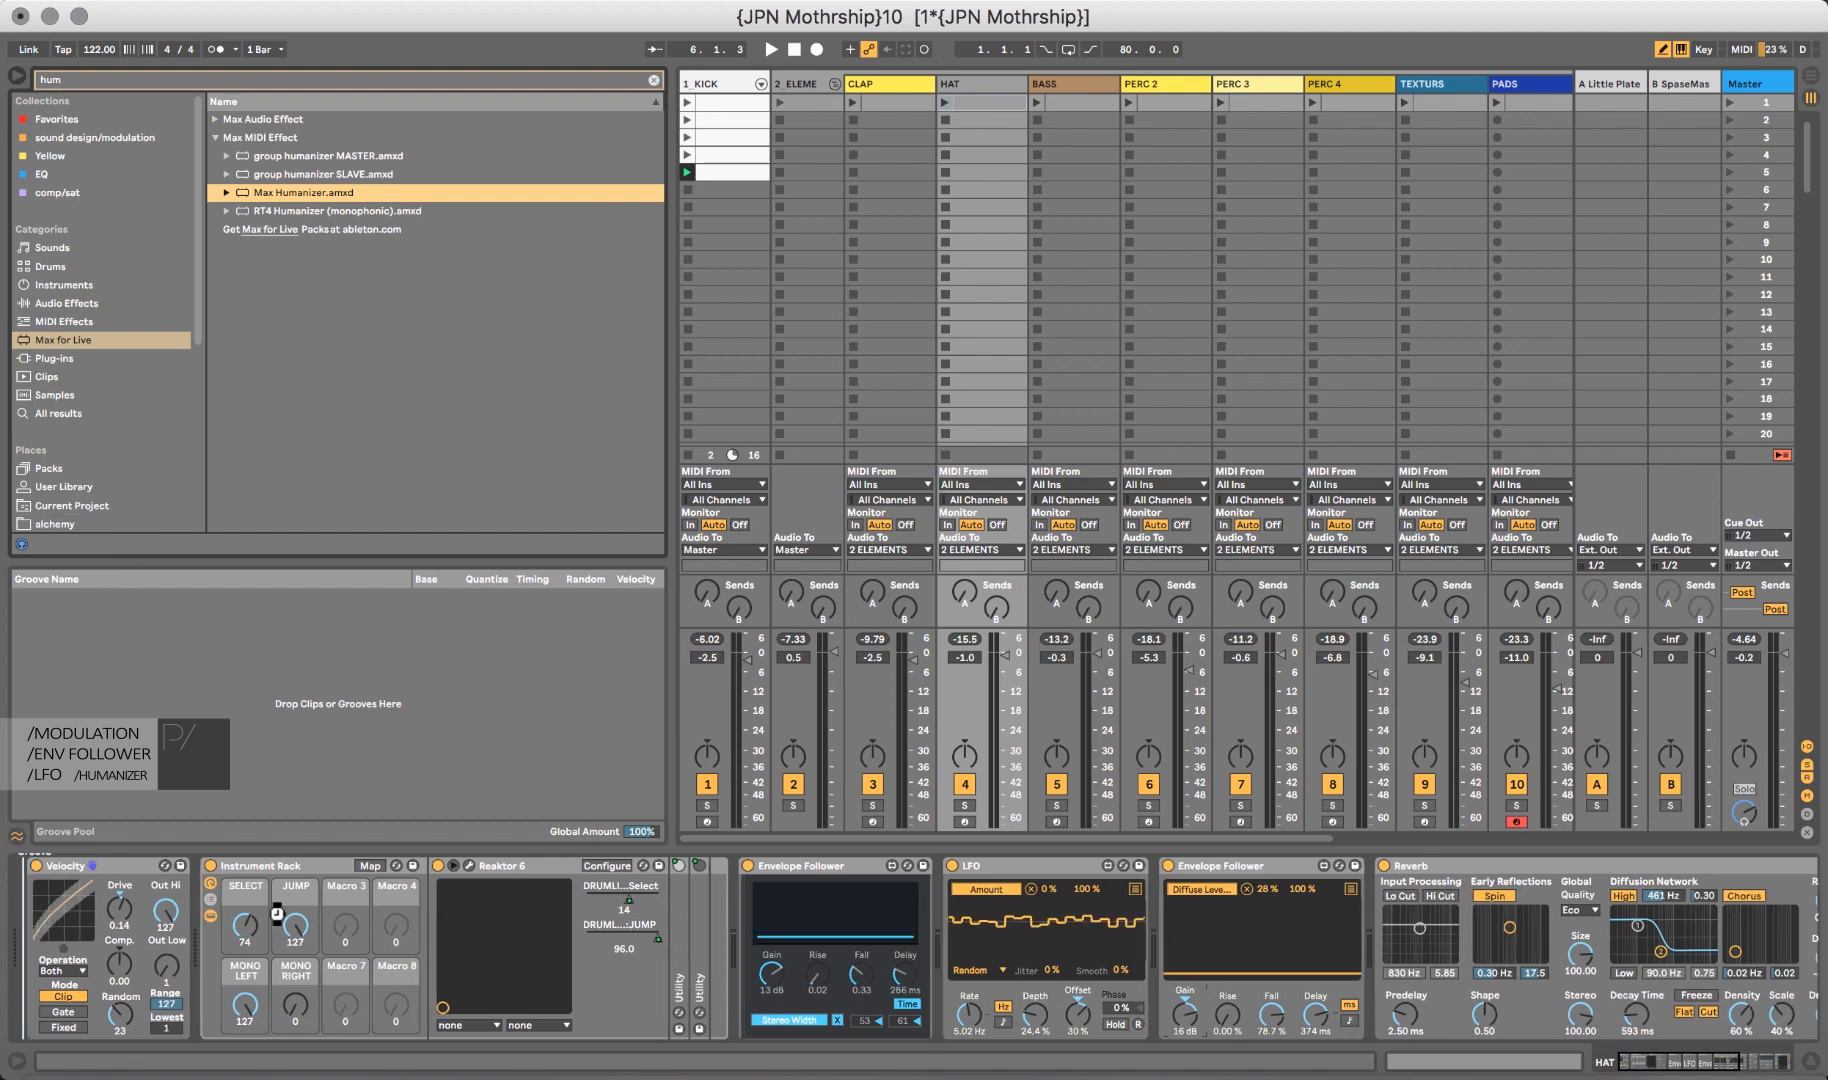
drag(277, 912, 30, 910)
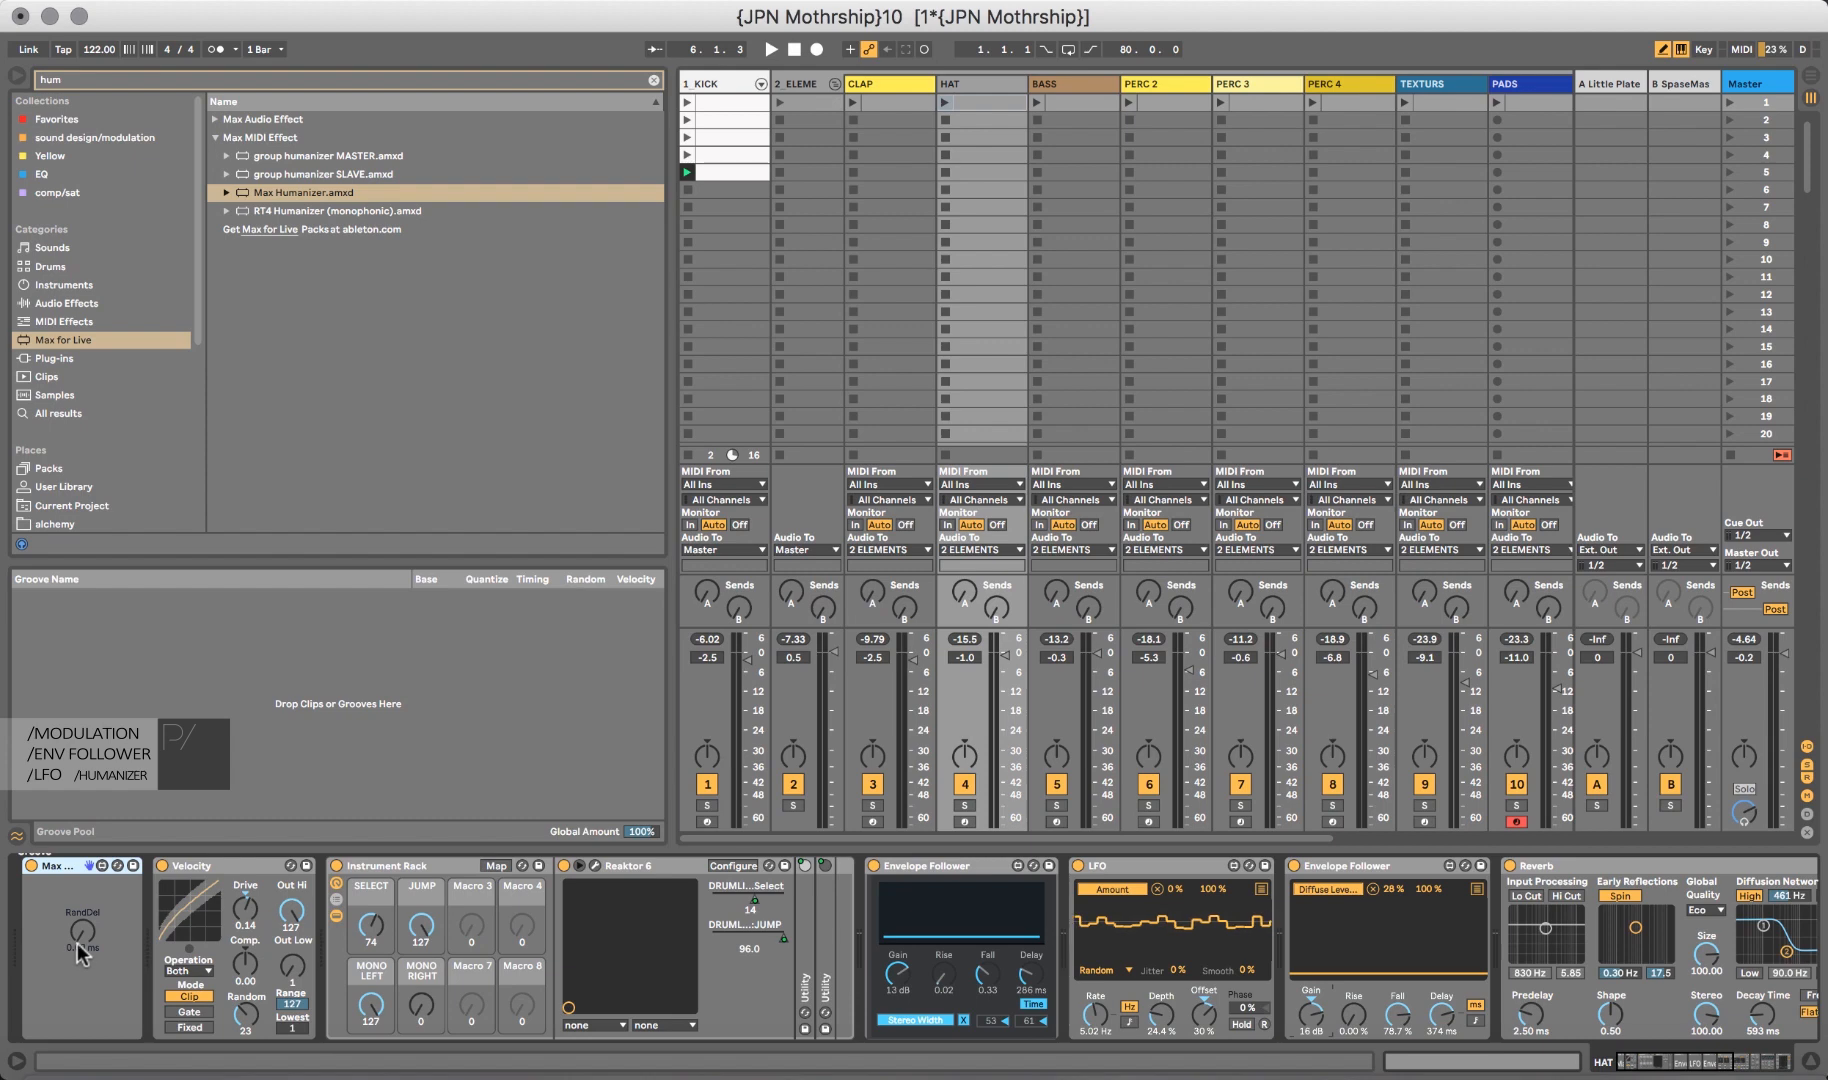
Set the Max Humanizer's random delay to 7.00 ms and play back the mix while reviewing the HAT track's device chain.
drag(82, 930, 82, 926)
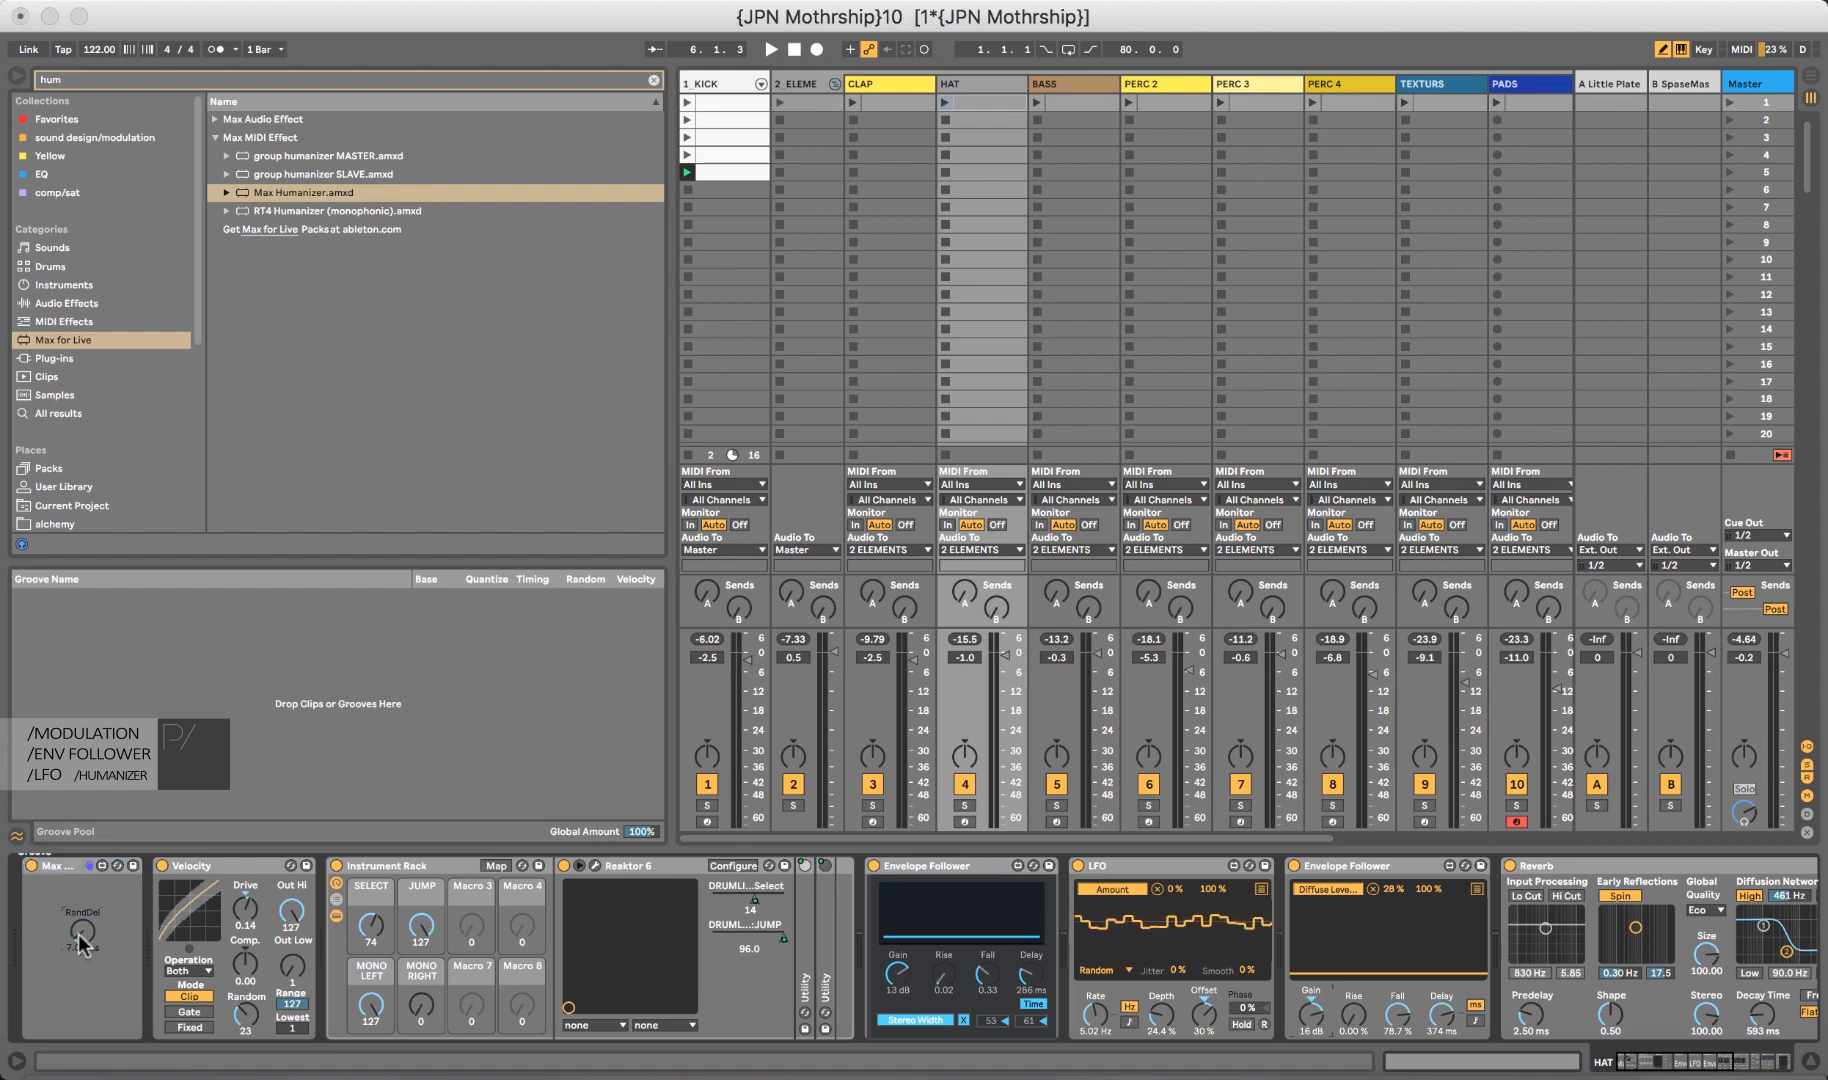
key(space)
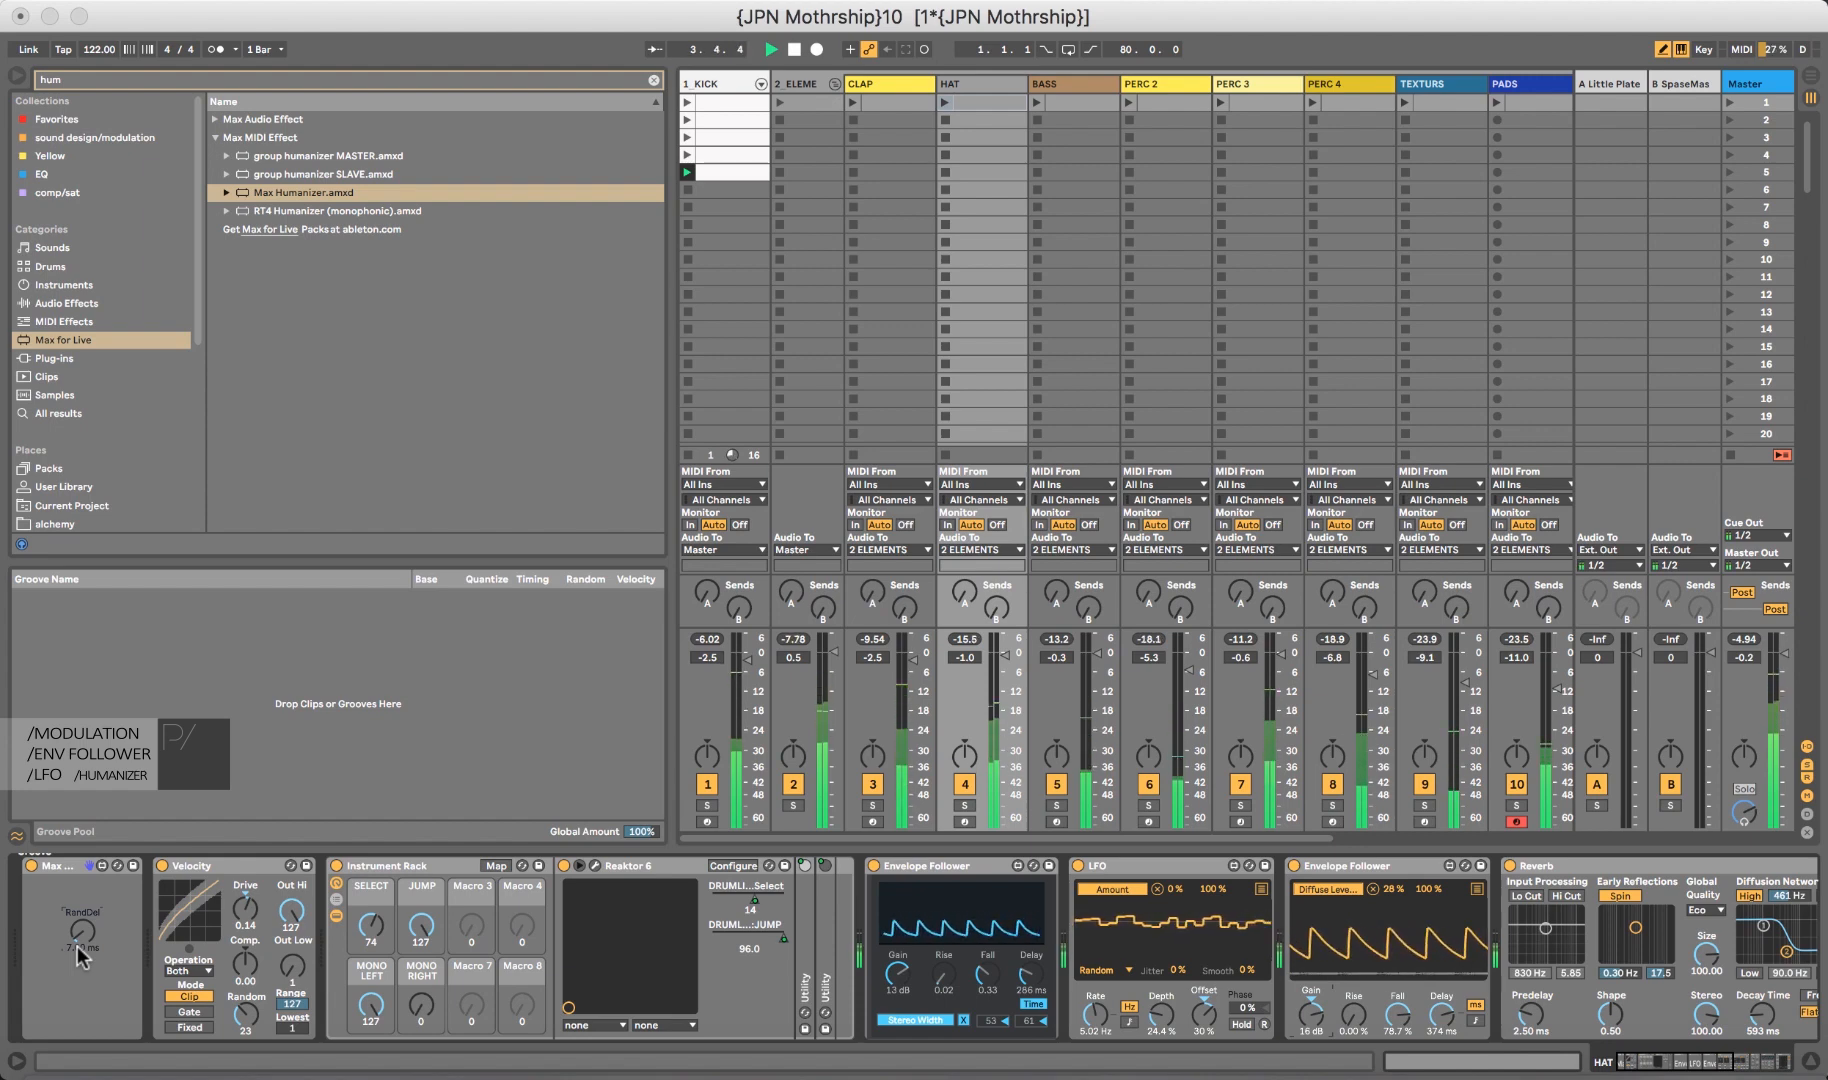
scroll(436, 950, right, 2)
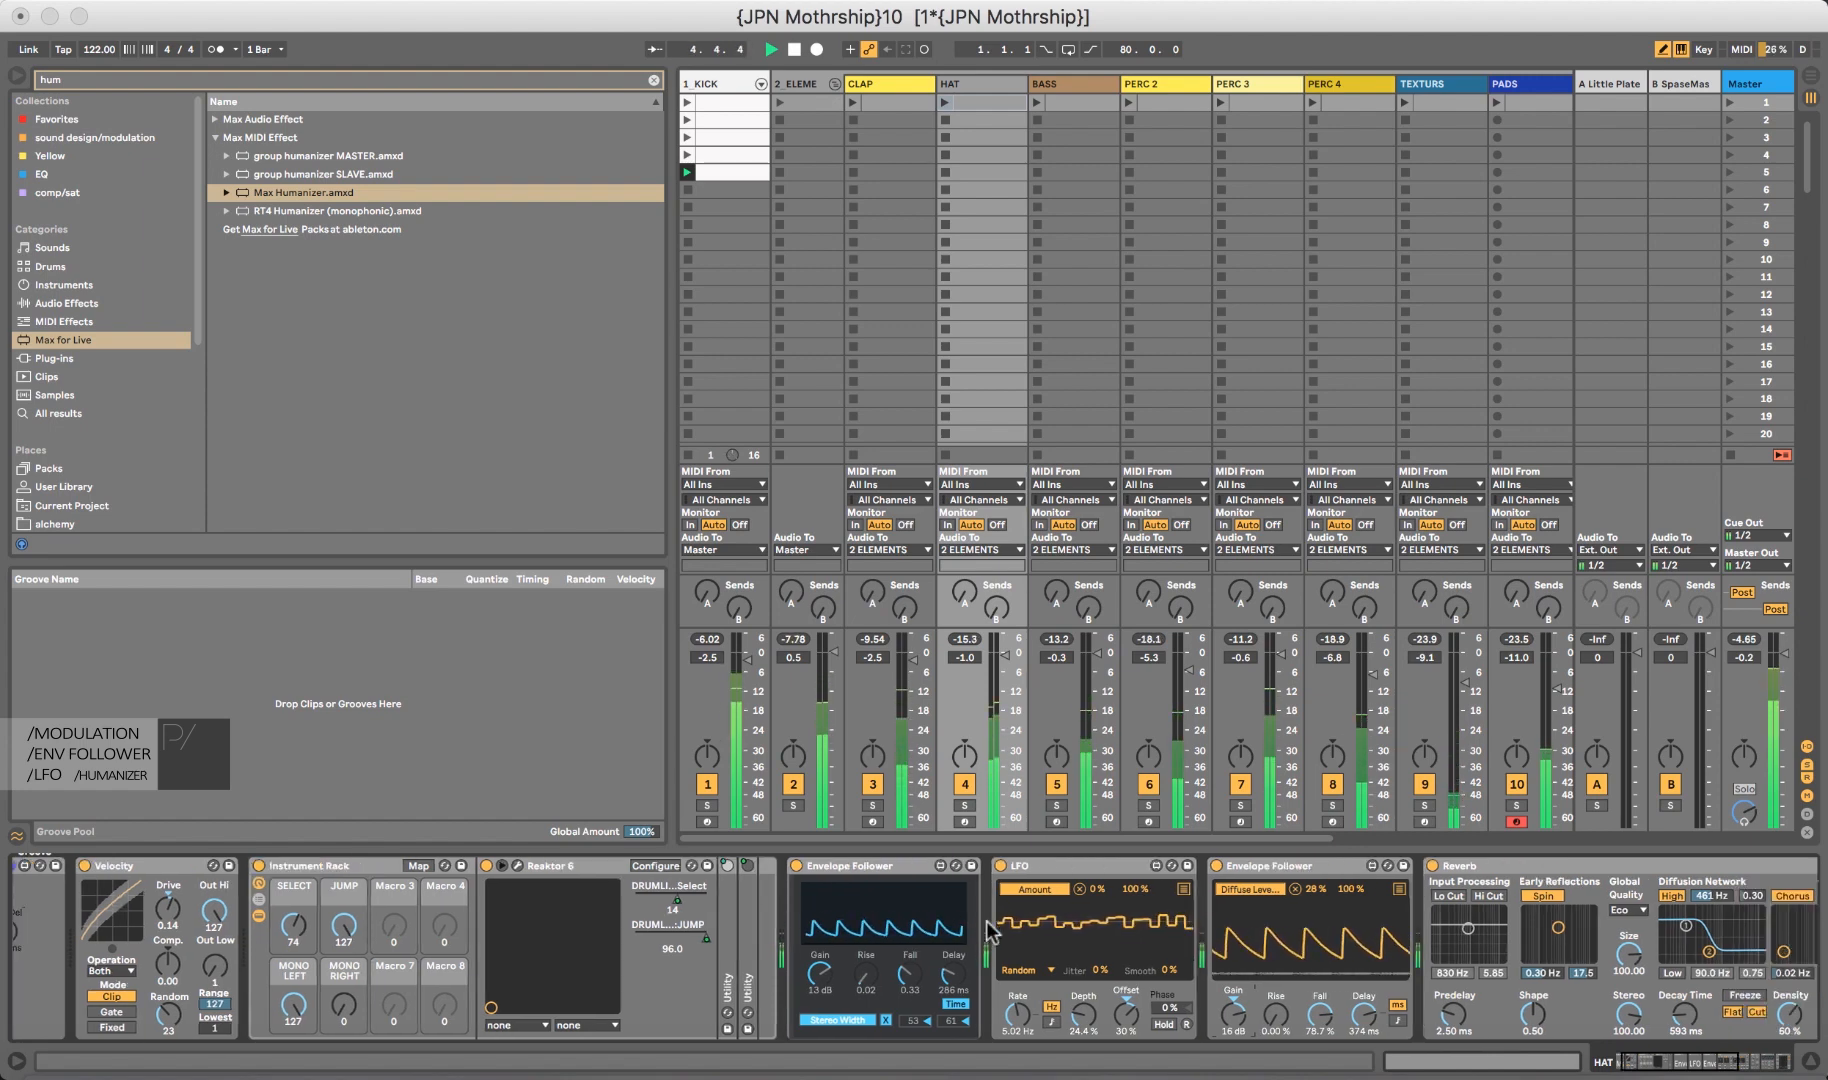
scroll(988, 930, right, 10)
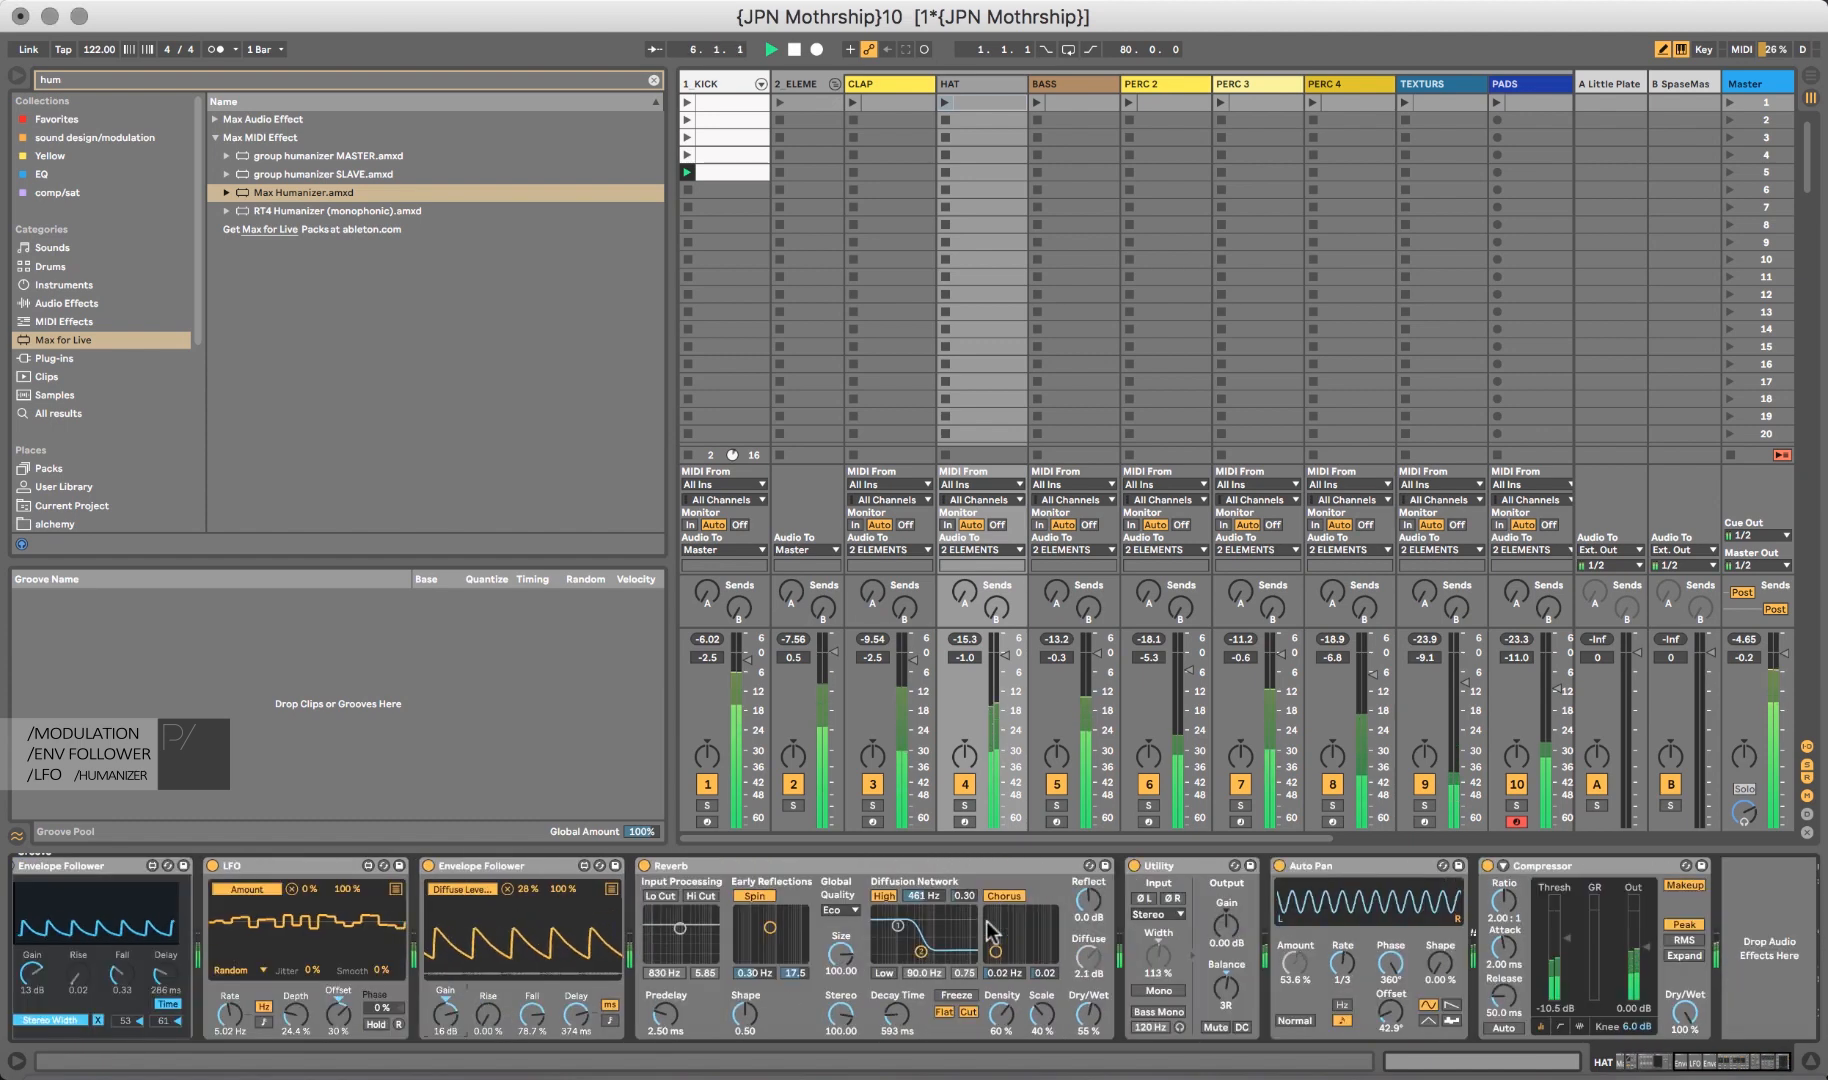
key(space)
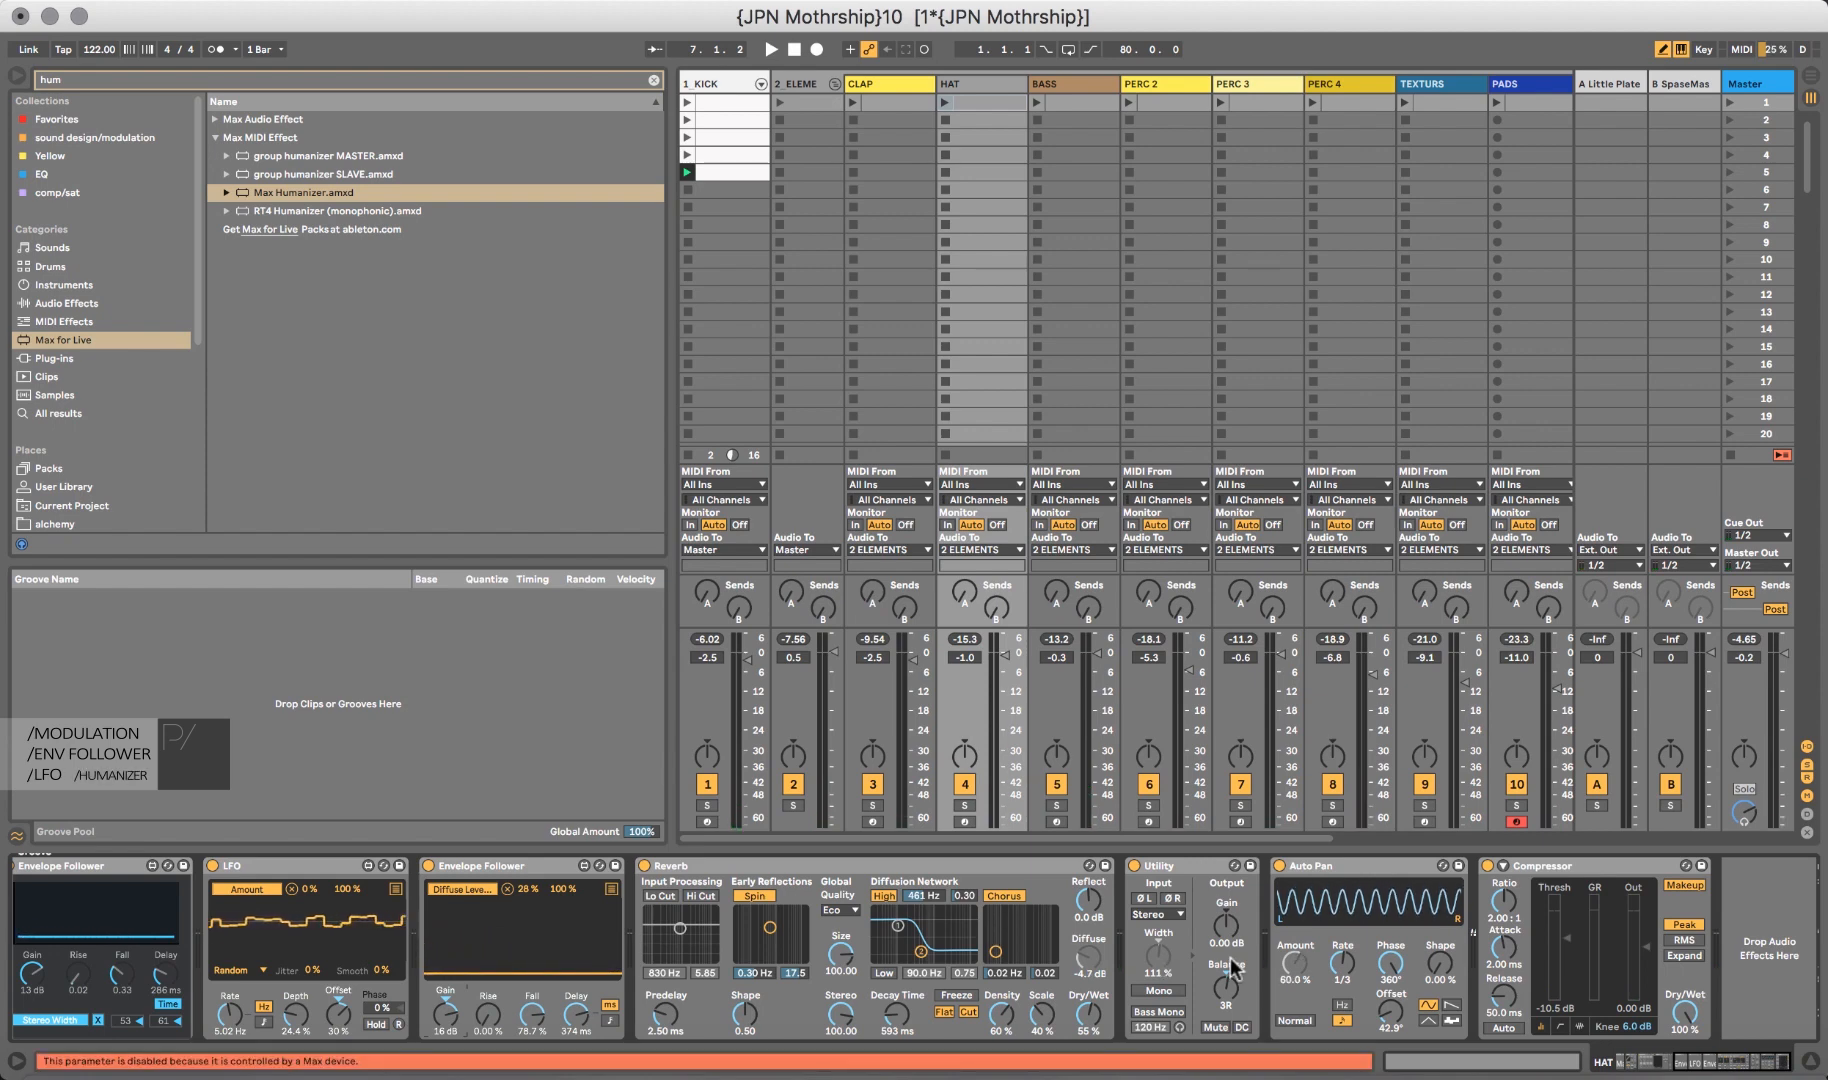
scroll(338, 888, left, 5)
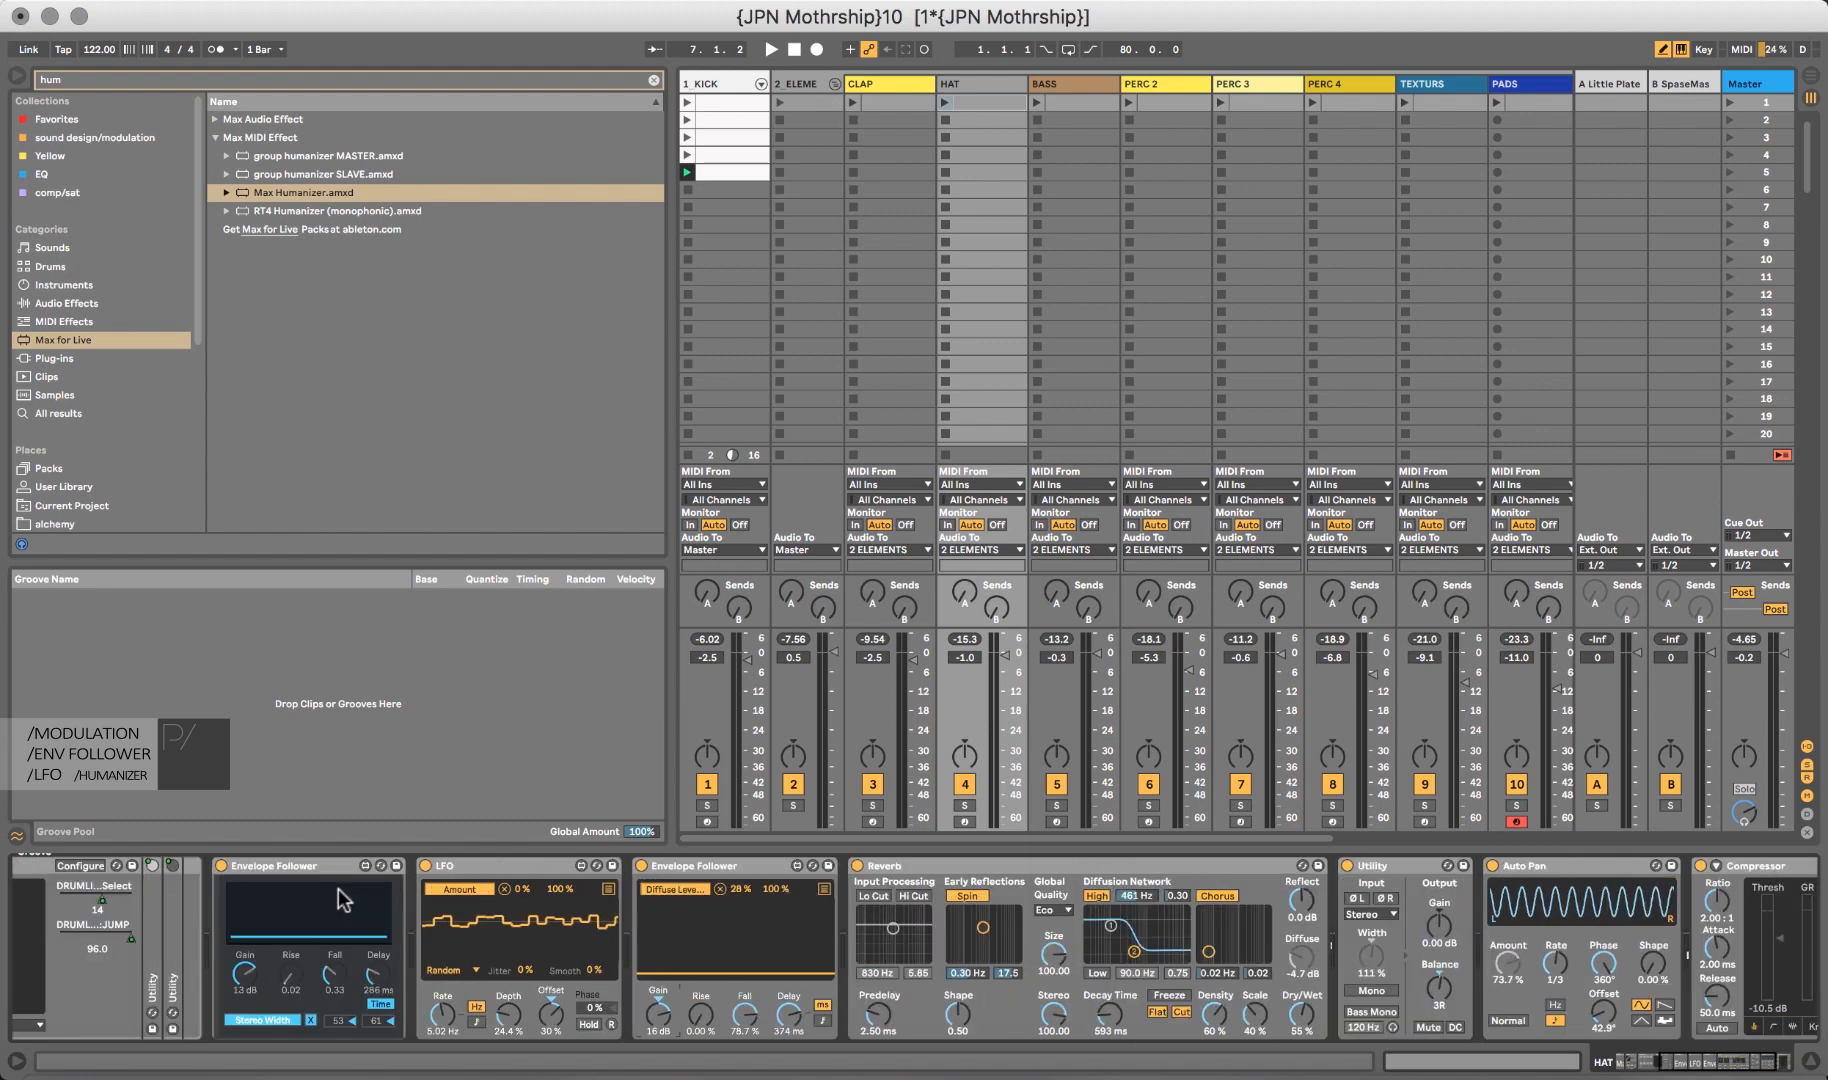
scroll(338, 888, left, 15)
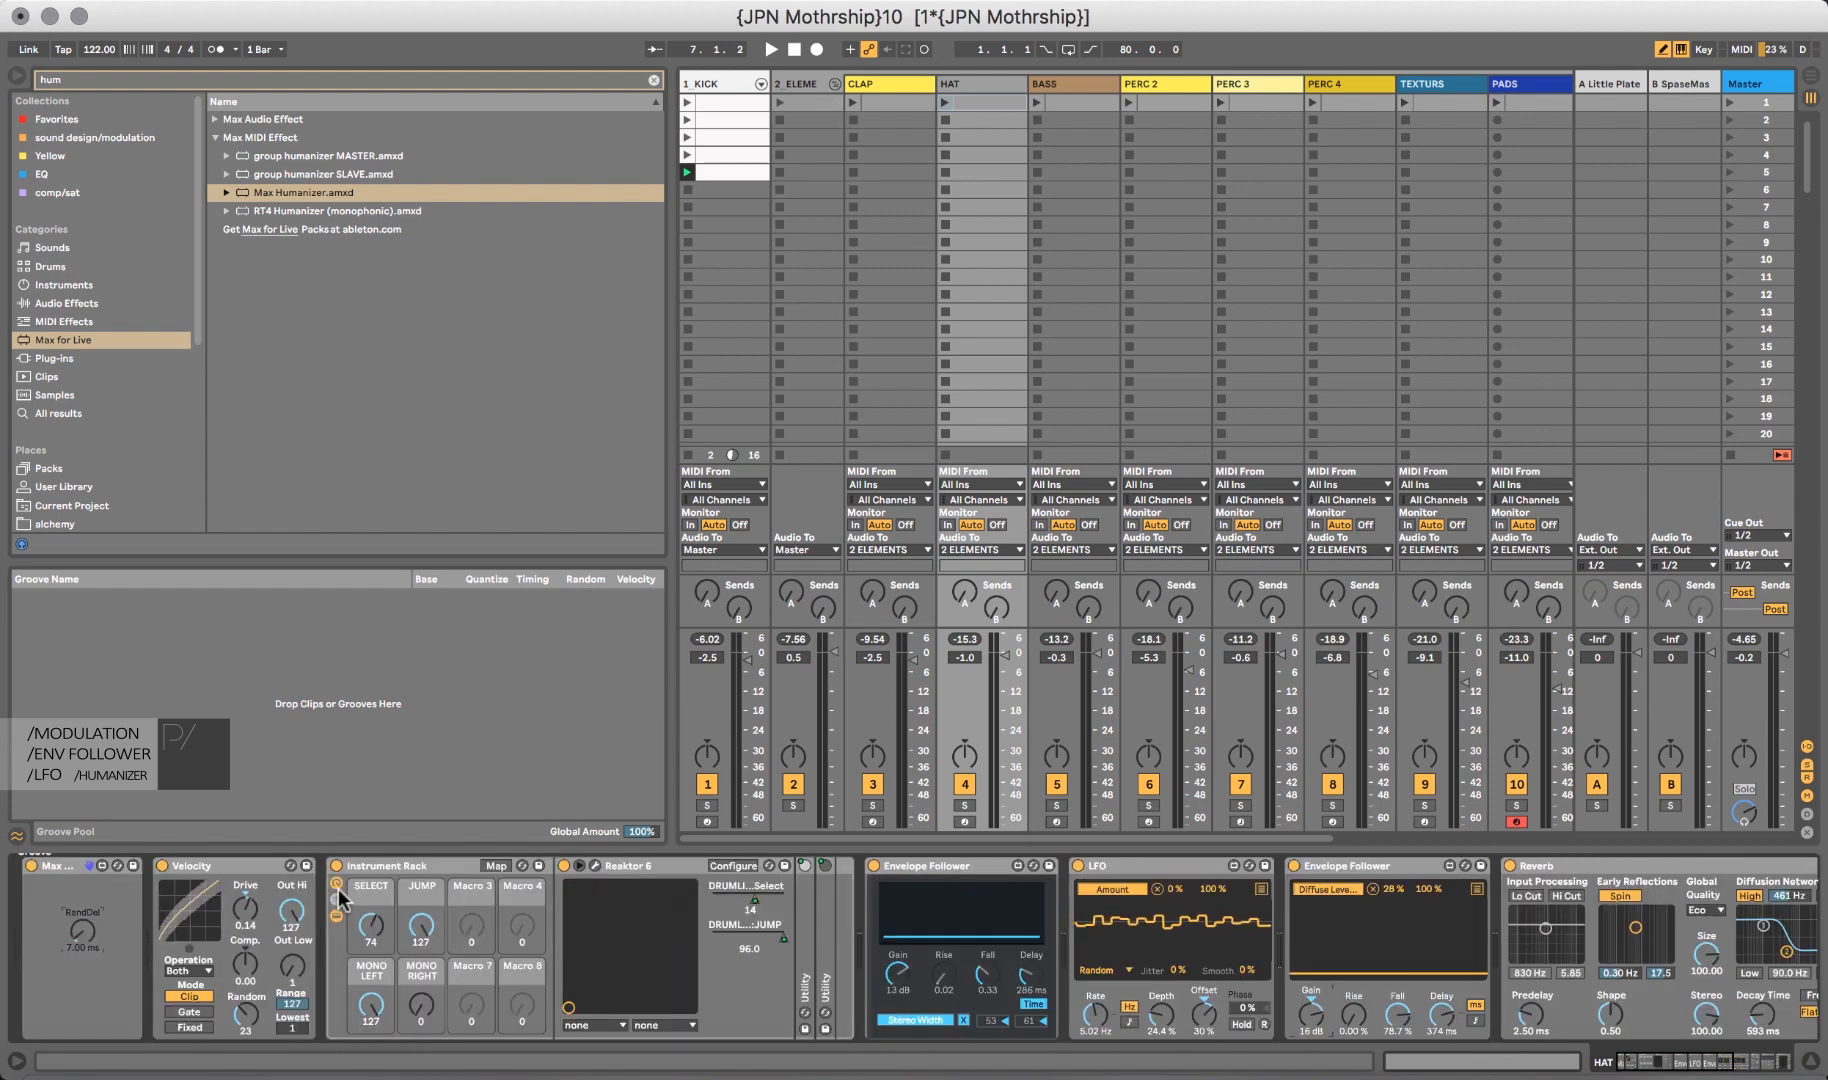